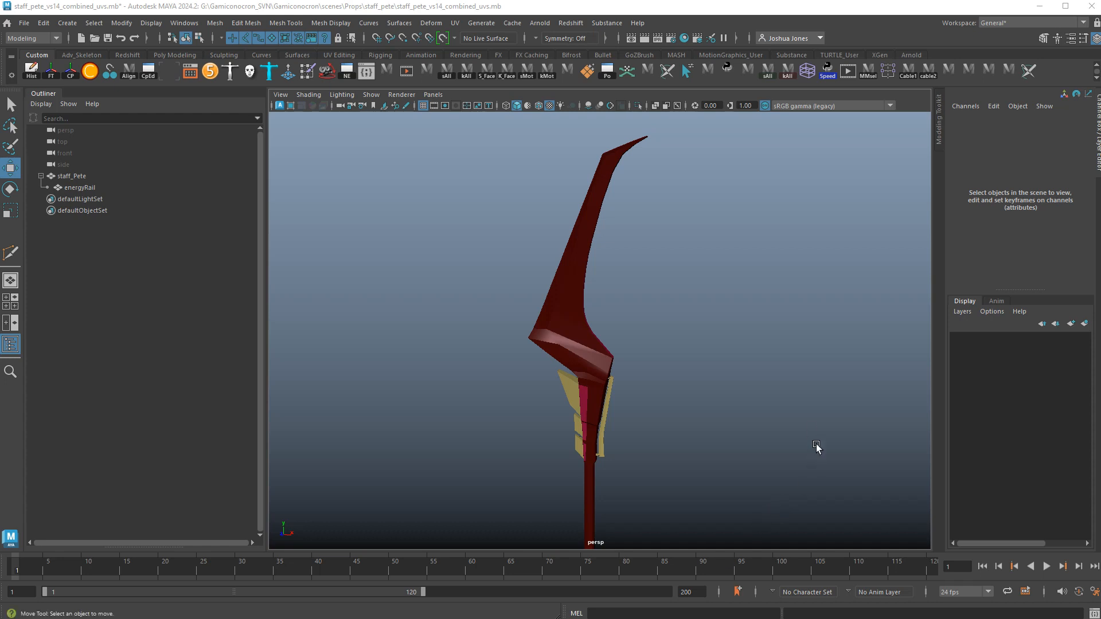
- Select both staff meshes, staff_Pete and energyRail, and open the UV Editor
click(686, 384)
key(a)
drag(520, 196, 695, 534)
click(659, 346)
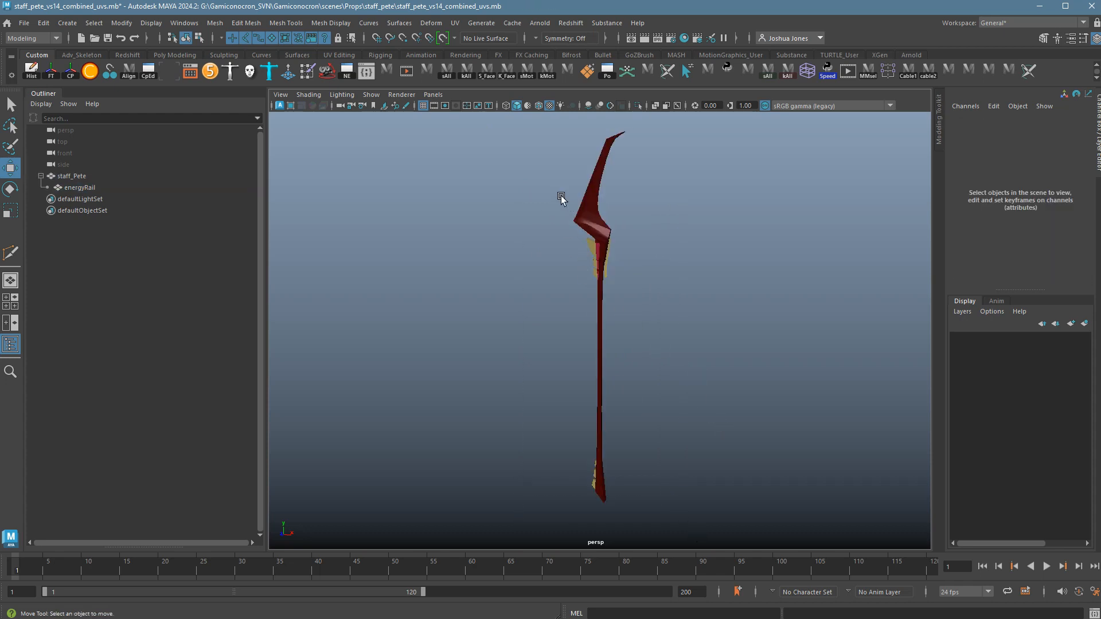
drag(560, 197, 674, 494)
click(659, 355)
drag(539, 169, 721, 524)
click(459, 28)
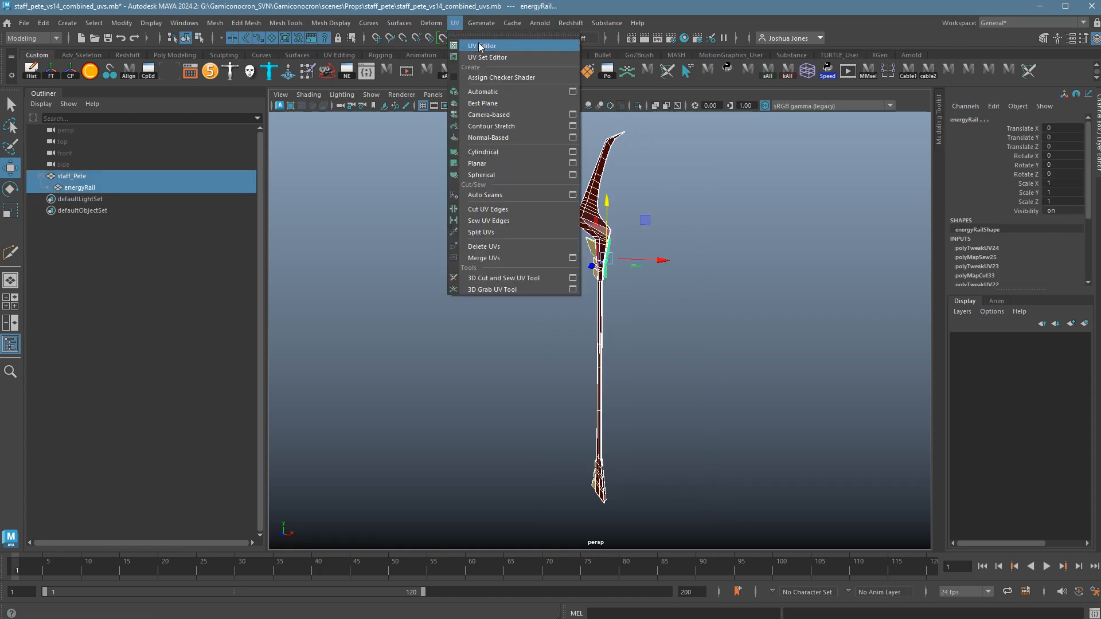
click(483, 47)
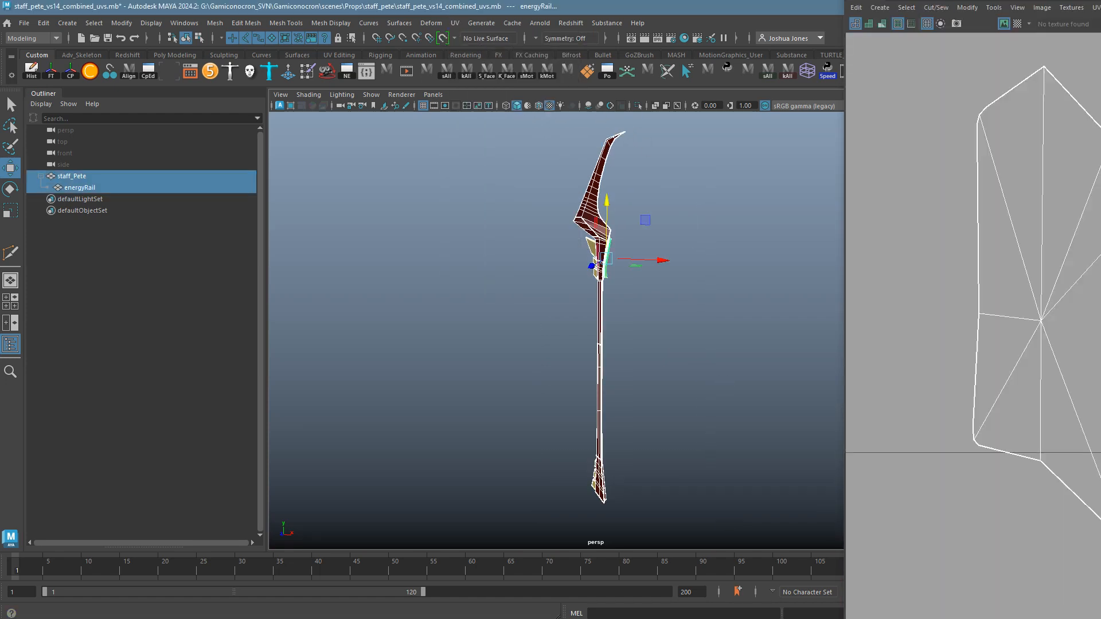
- Bring the UV Editor window over the viewport, frame all UV shells and enlarge the window
drag(1100, 0, 350, 128)
key(f)
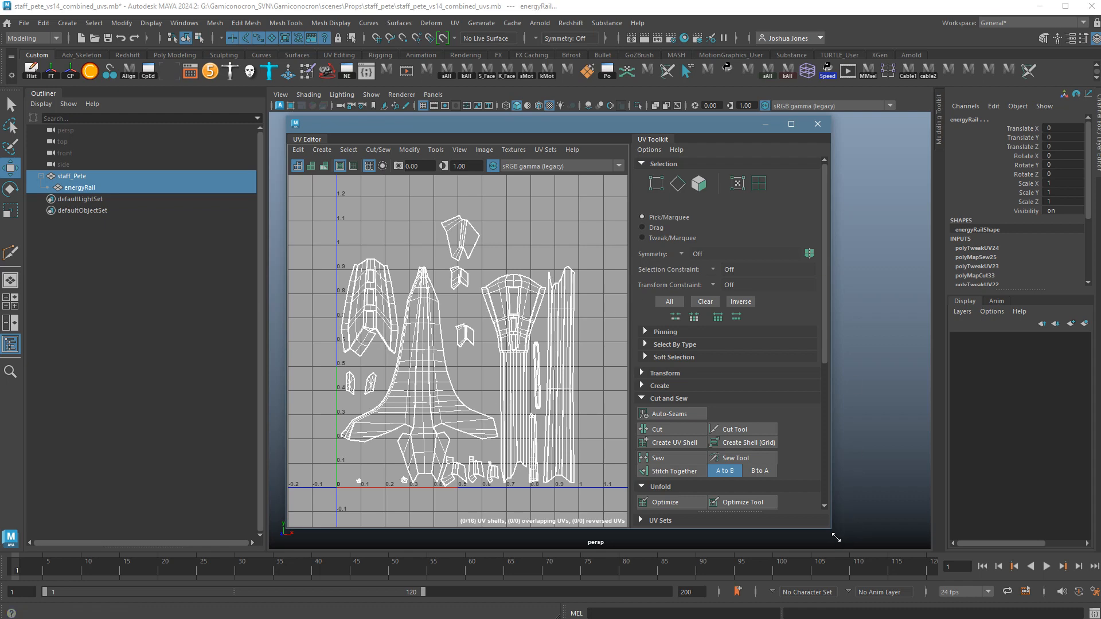
drag(831, 528, 967, 570)
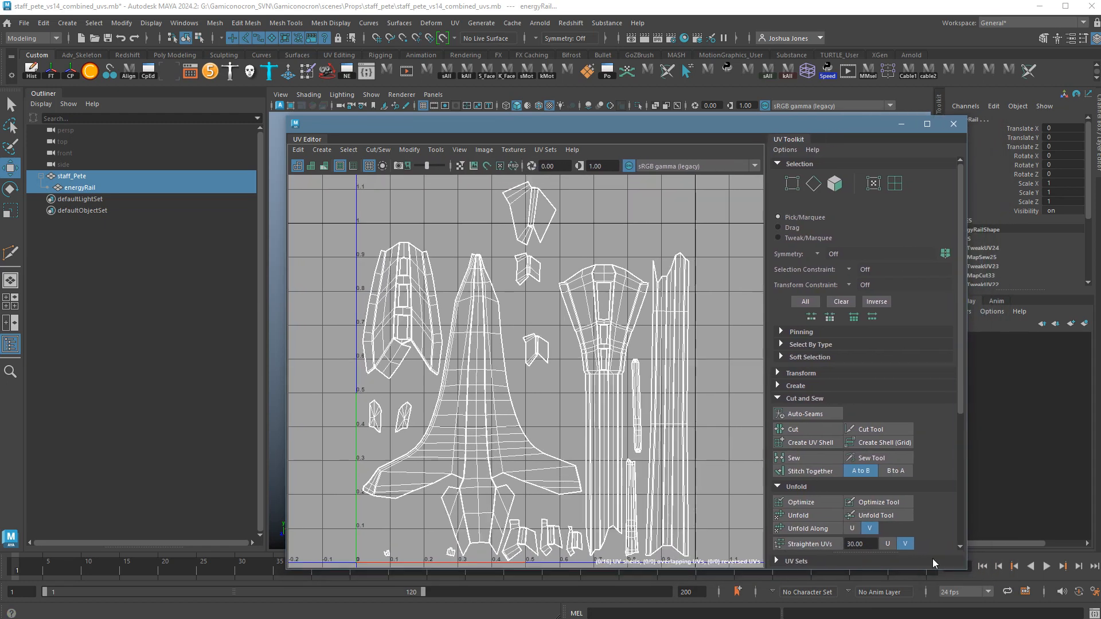
scroll(610, 450, down, 3)
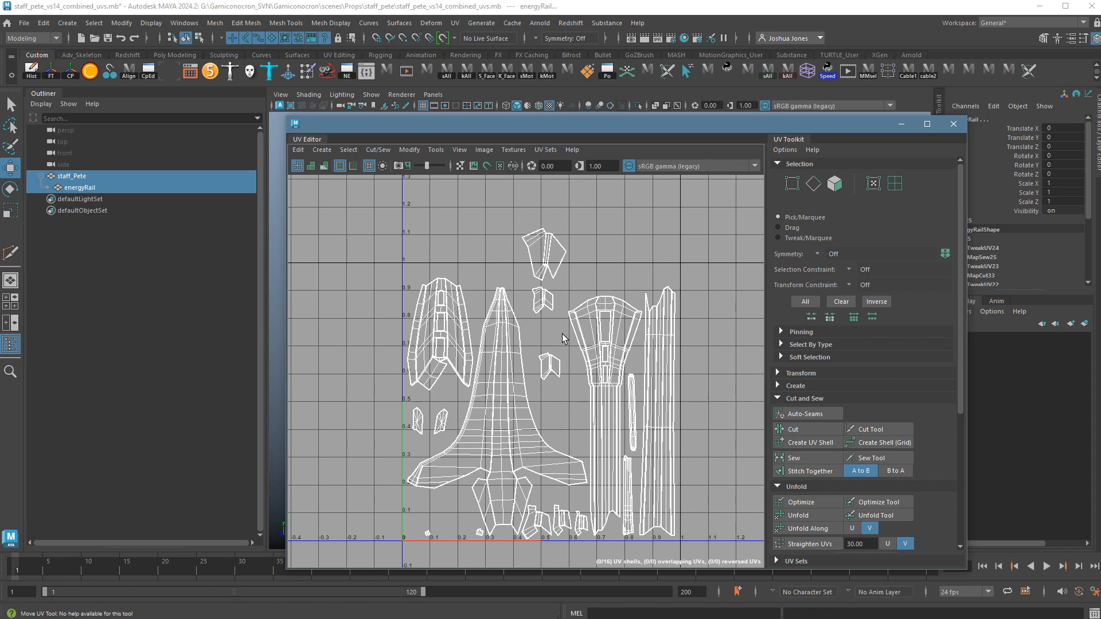
- Examine how the staff's UV shells are laid out relative to the 0 to 1 tile
drag(549, 125, 991, 200)
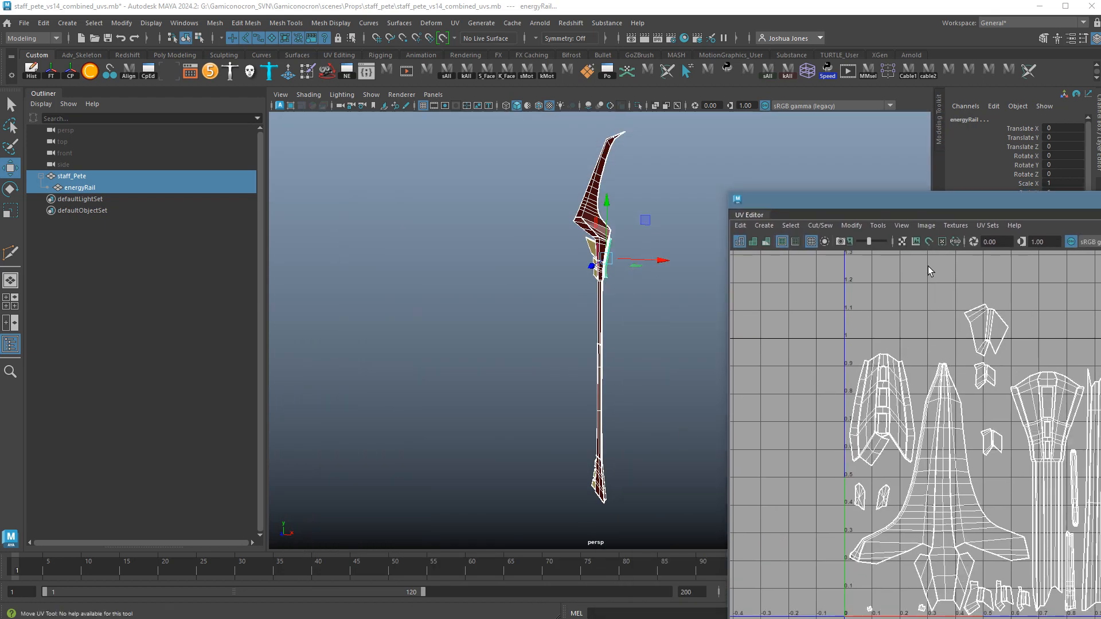
drag(924, 205, 459, 126)
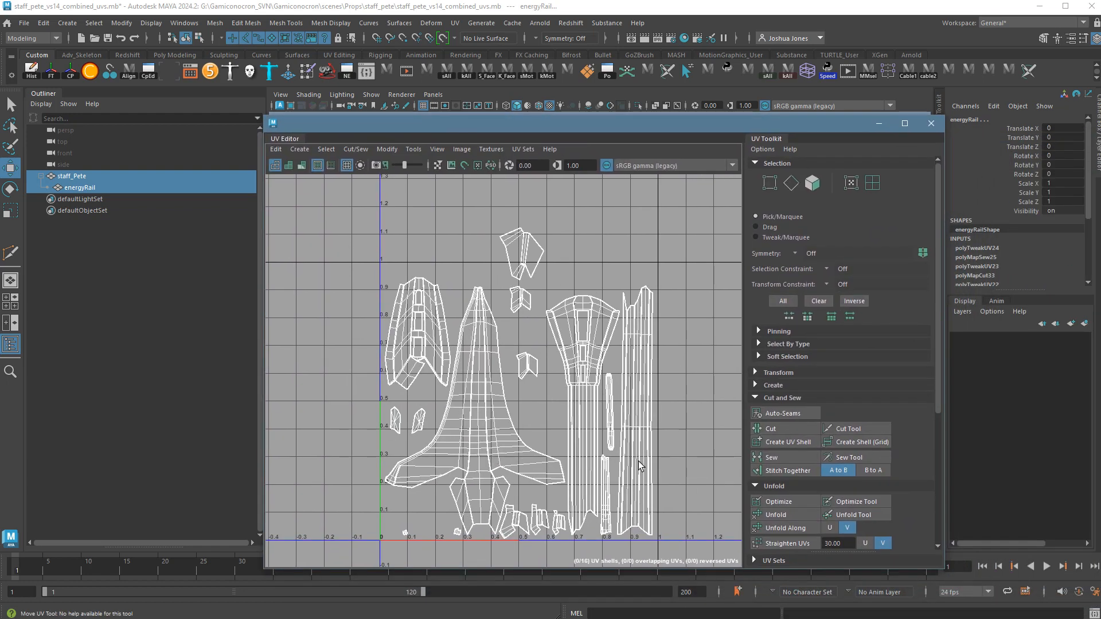
alt+right_drag(641, 466, 531, 454)
alt+middle_drag(531, 454, 400, 426)
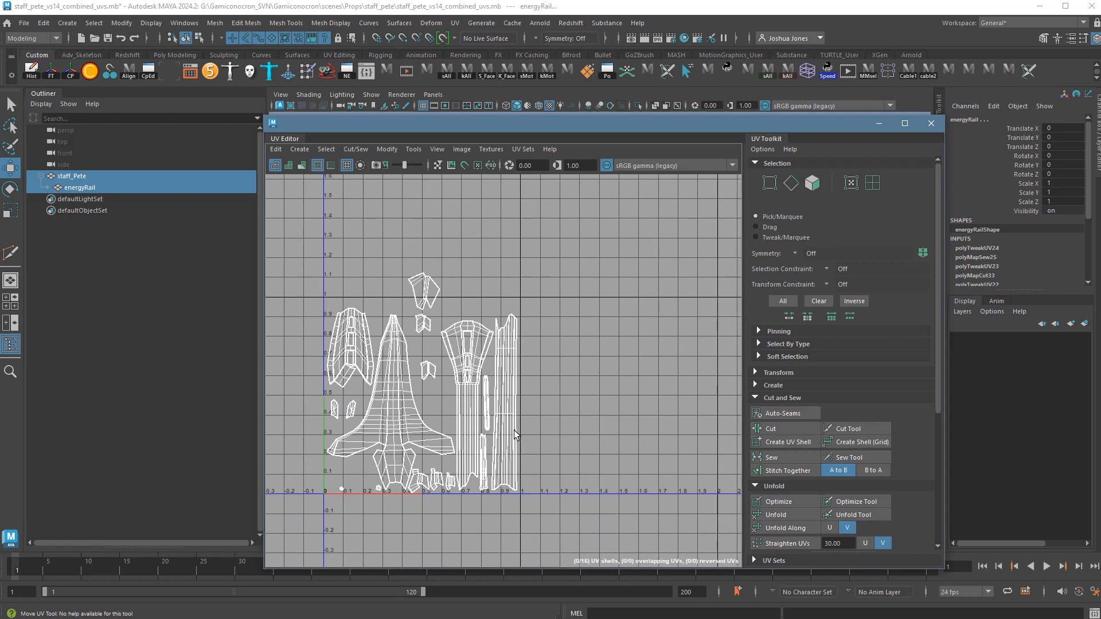
alt+right_drag(634, 442, 629, 422)
alt+middle_drag(629, 423, 606, 430)
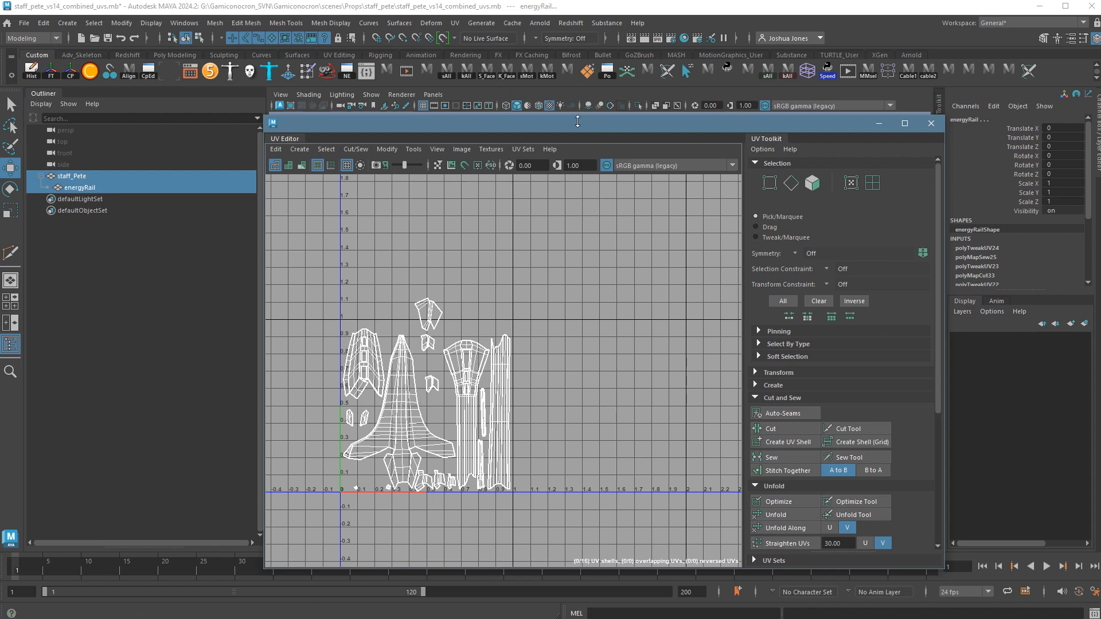
- Clear the mesh selection and move the UV Editor window away from the viewport
drag(565, 124, 1070, 405)
click(650, 321)
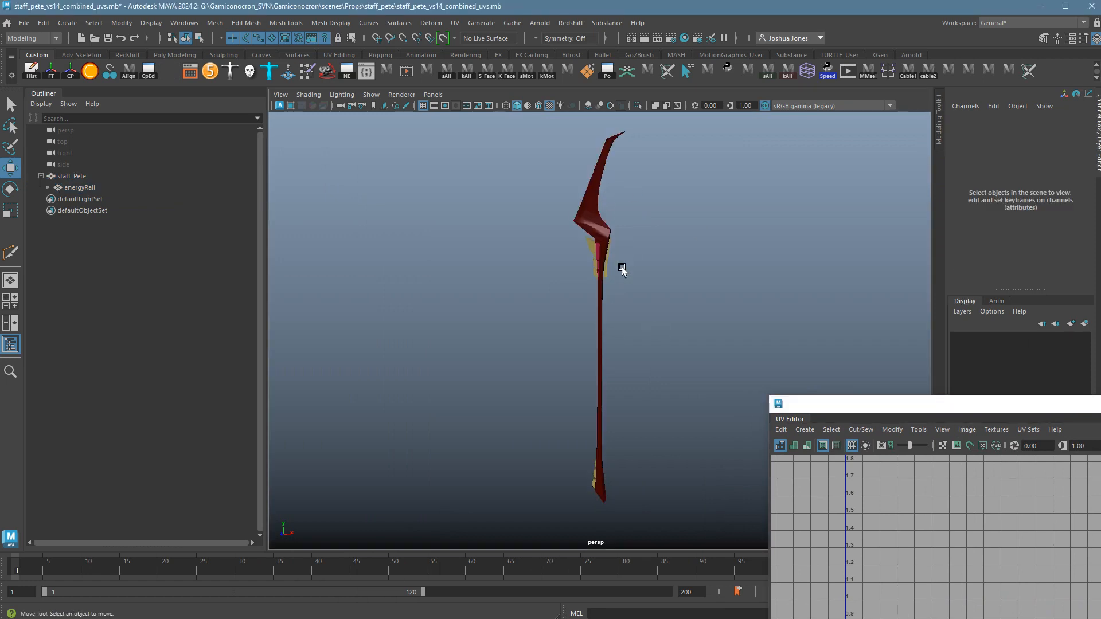
drag(909, 408, 313, 110)
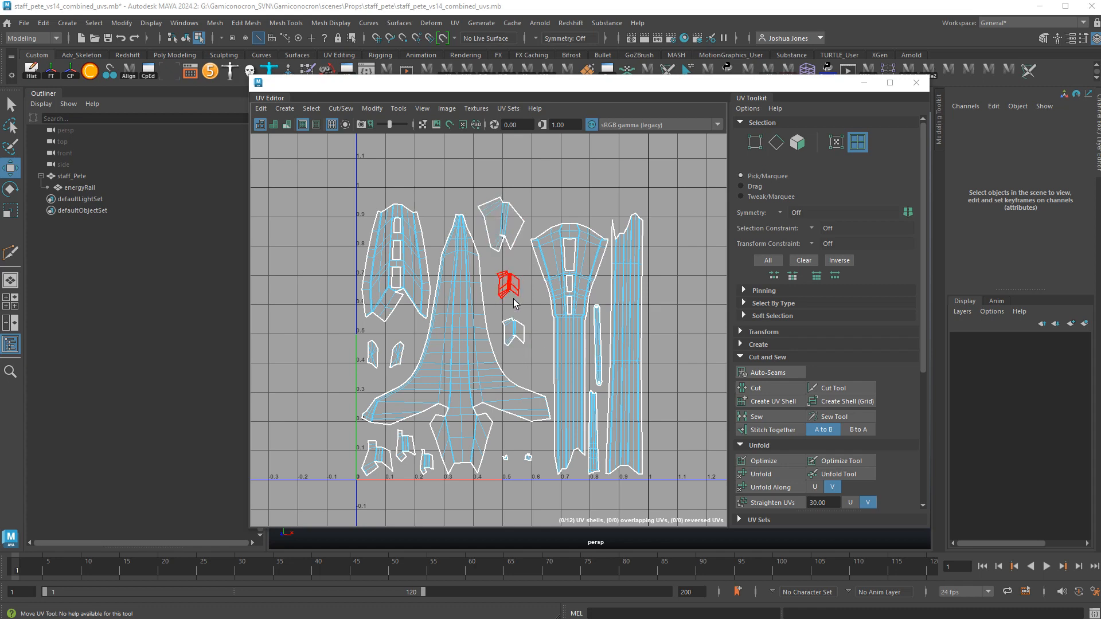
drag(486, 83, 879, 82)
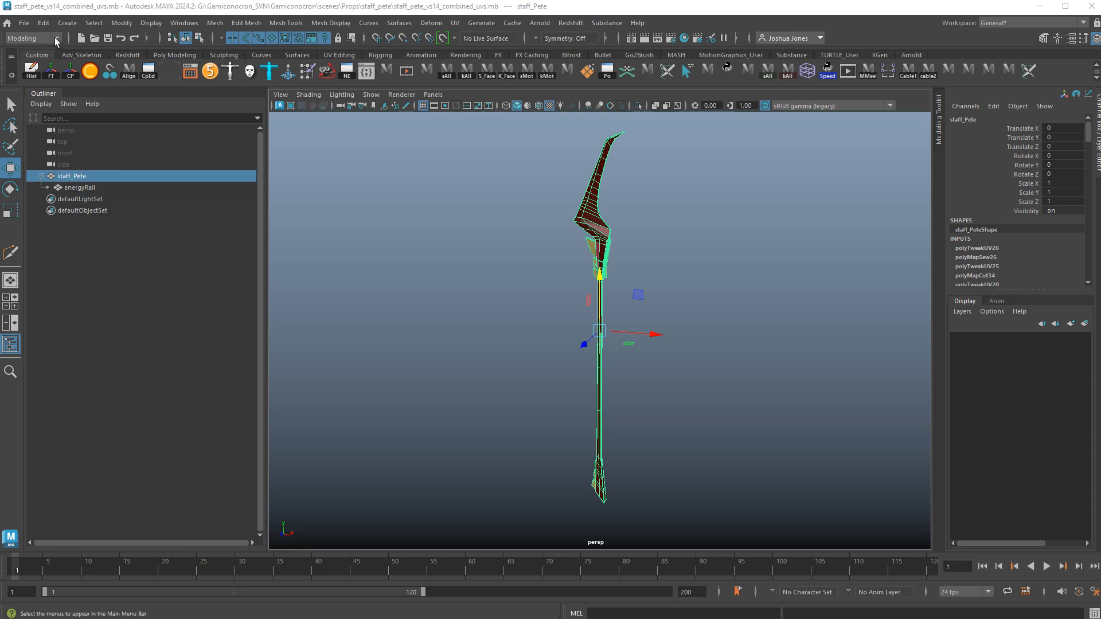
- Delete the construction history of the staff_Pete mesh and clear the selection
click(43, 23)
mouse_move(75, 161)
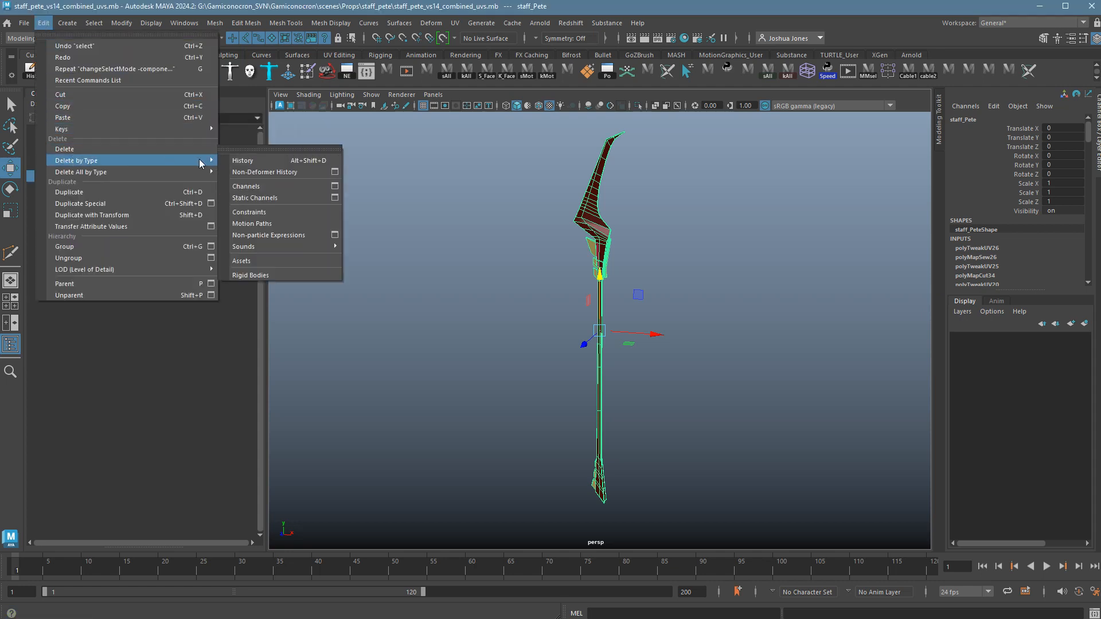
click(246, 167)
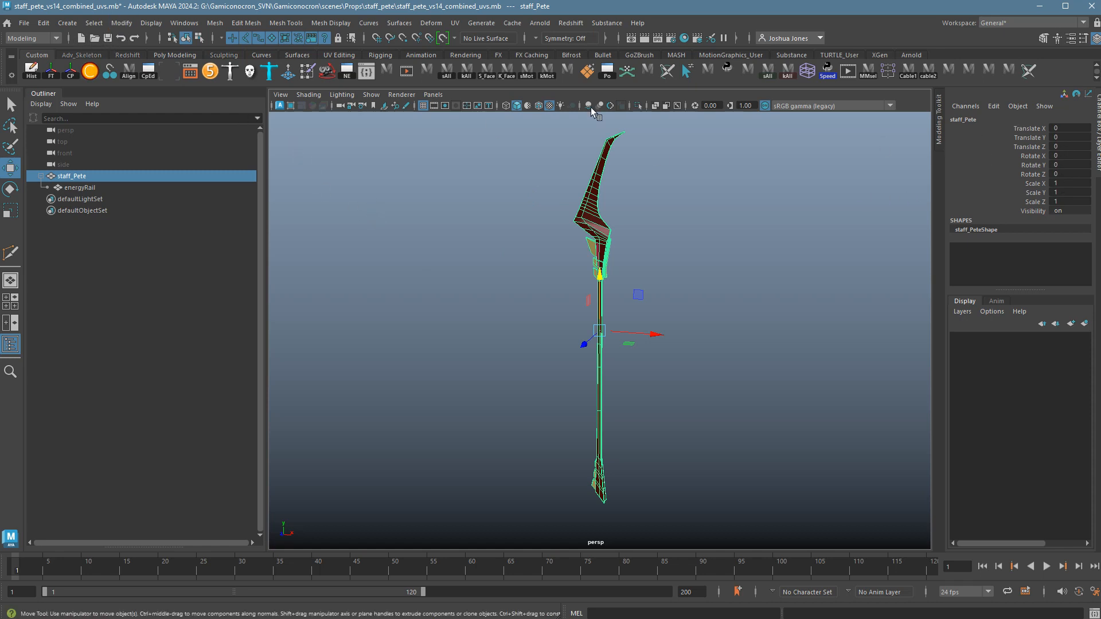
click(121, 23)
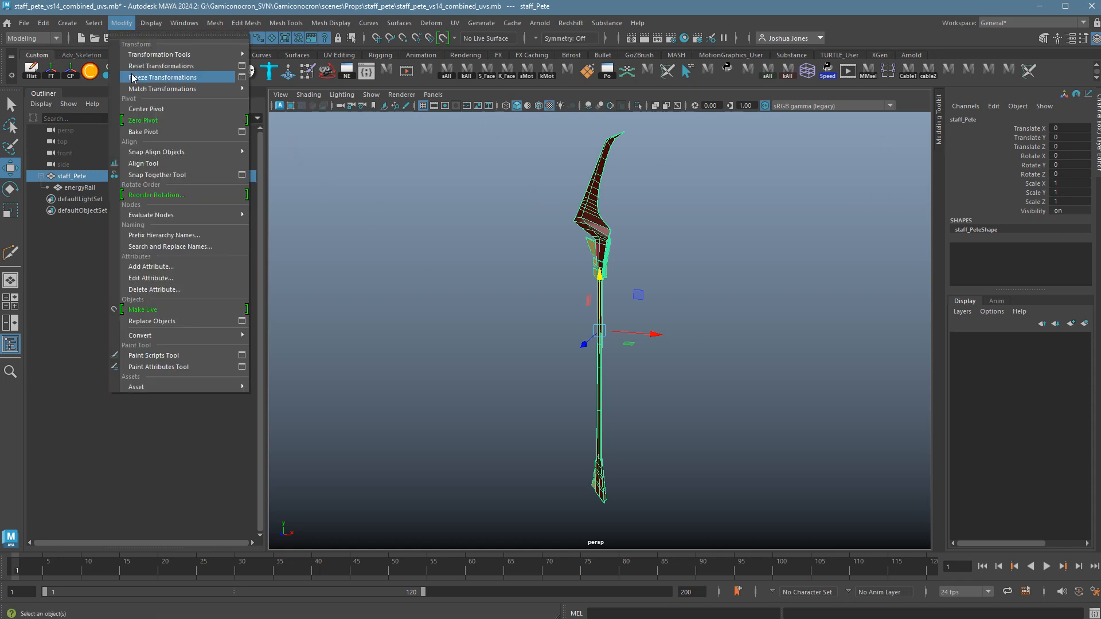
click(690, 236)
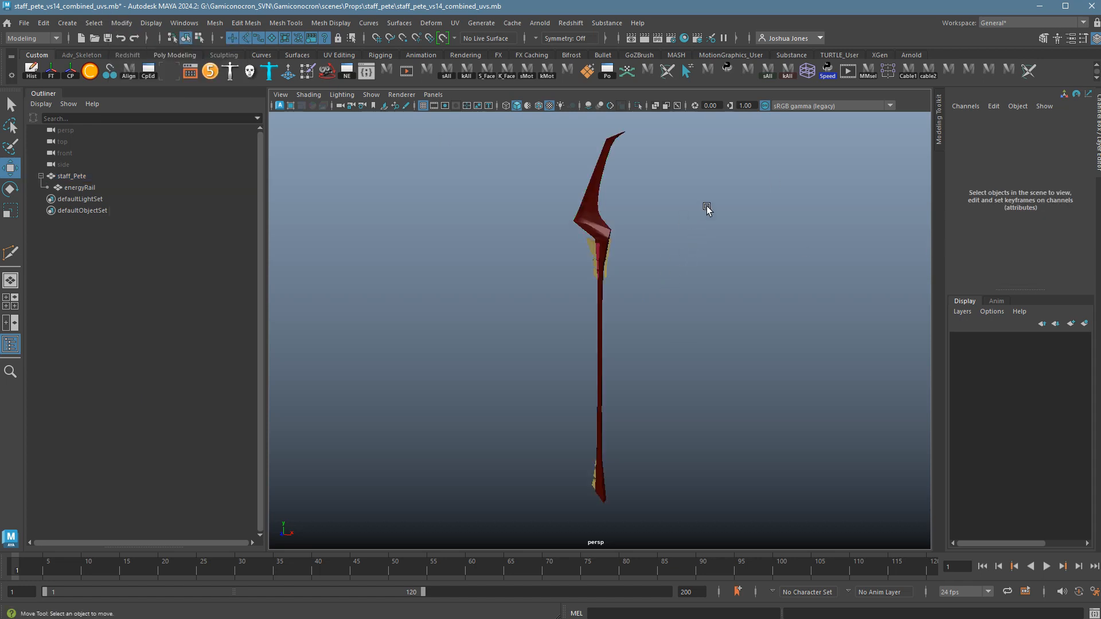
drag(568, 261, 641, 348)
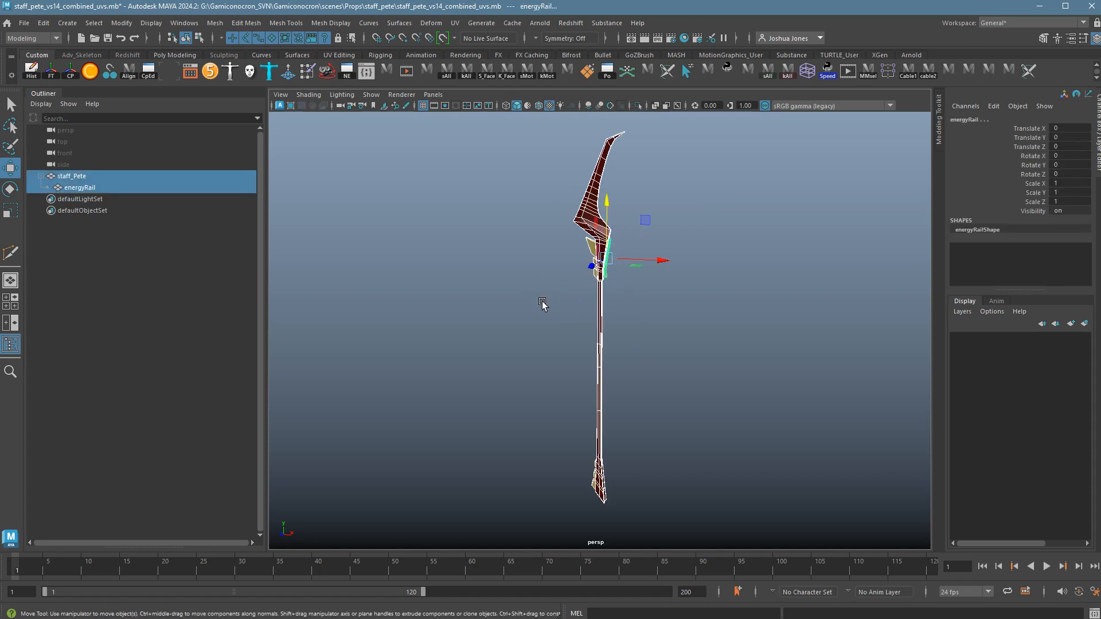
click(509, 287)
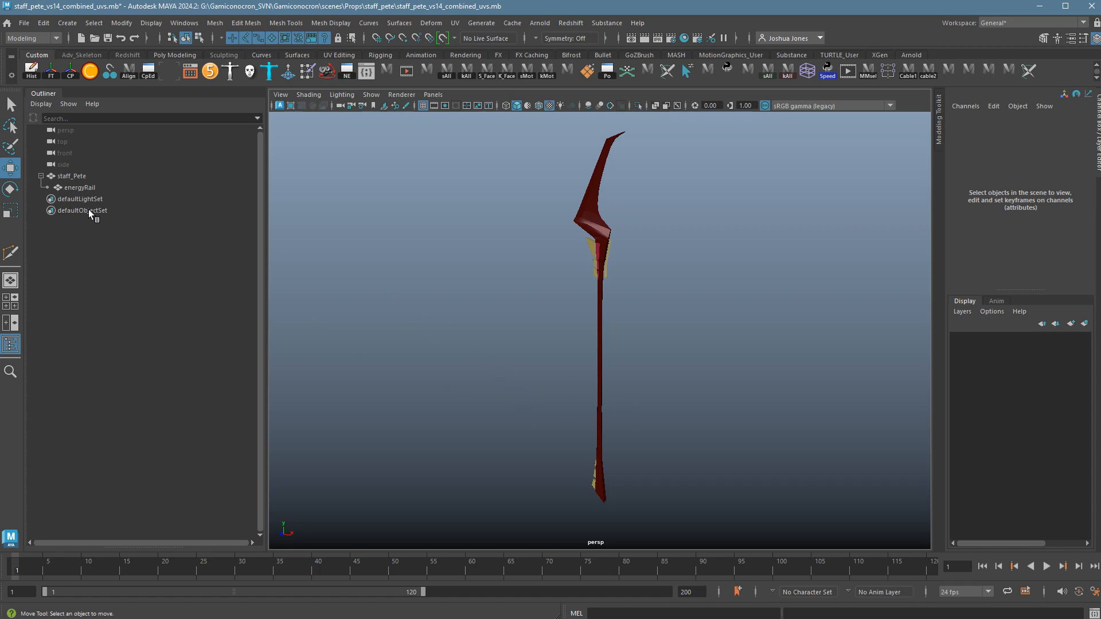
- Unparent the energyRail mesh from staff_Pete
click(78, 189)
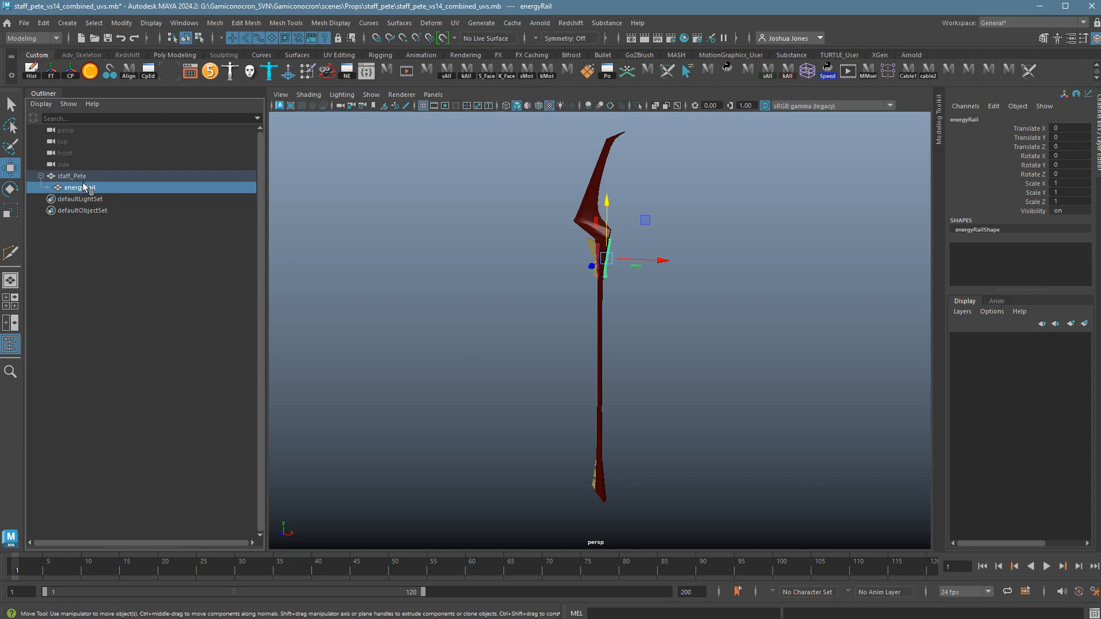
click(83, 180)
click(87, 189)
key(shift+p)
- Group staff_Pete and energyRail, name the group staff, and expand it to show both meshes
shift+click(91, 184)
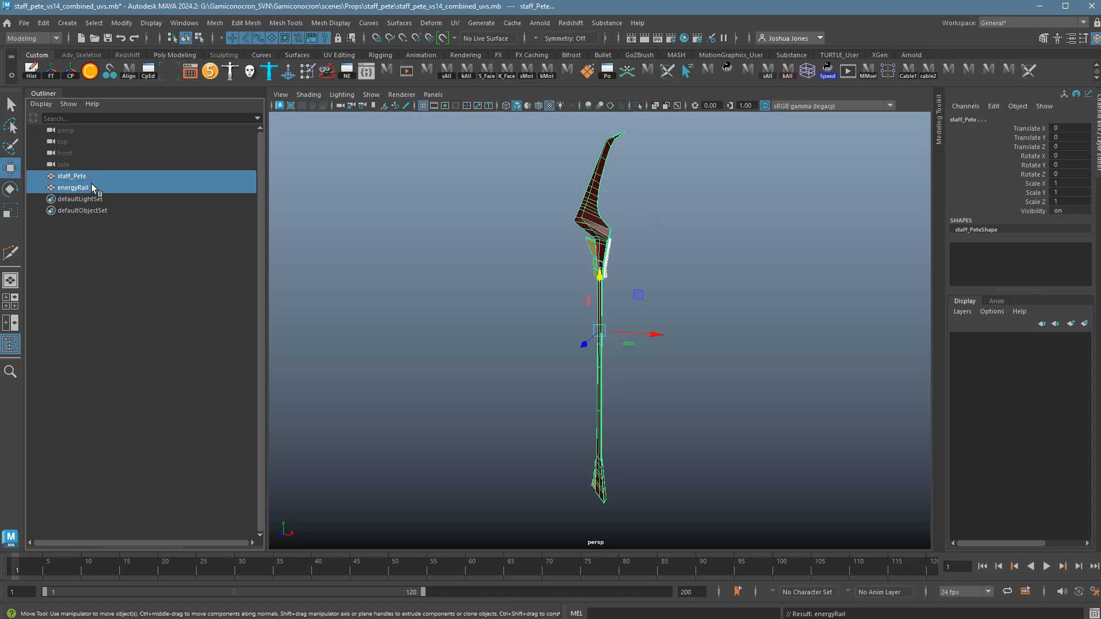
key(ctrl+g)
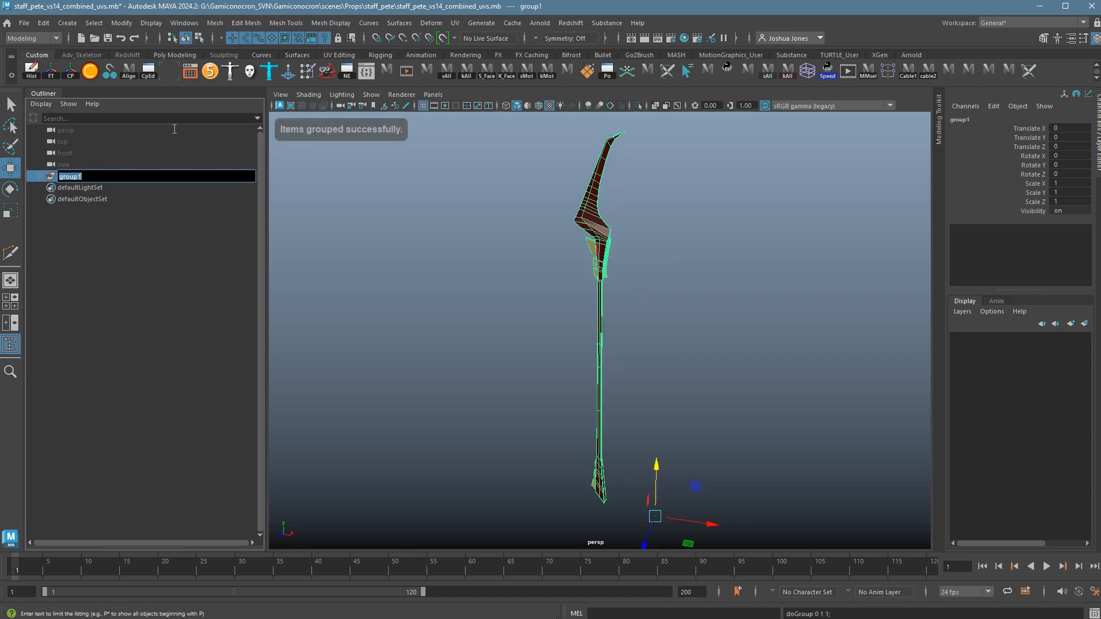
text(staff)
key(Return)
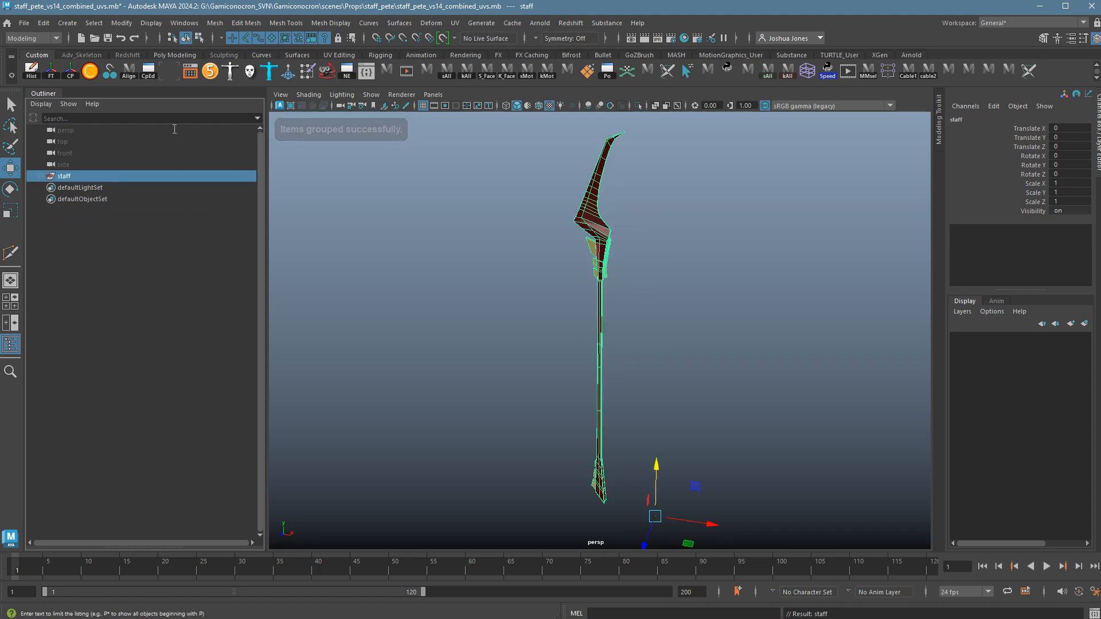
click(41, 176)
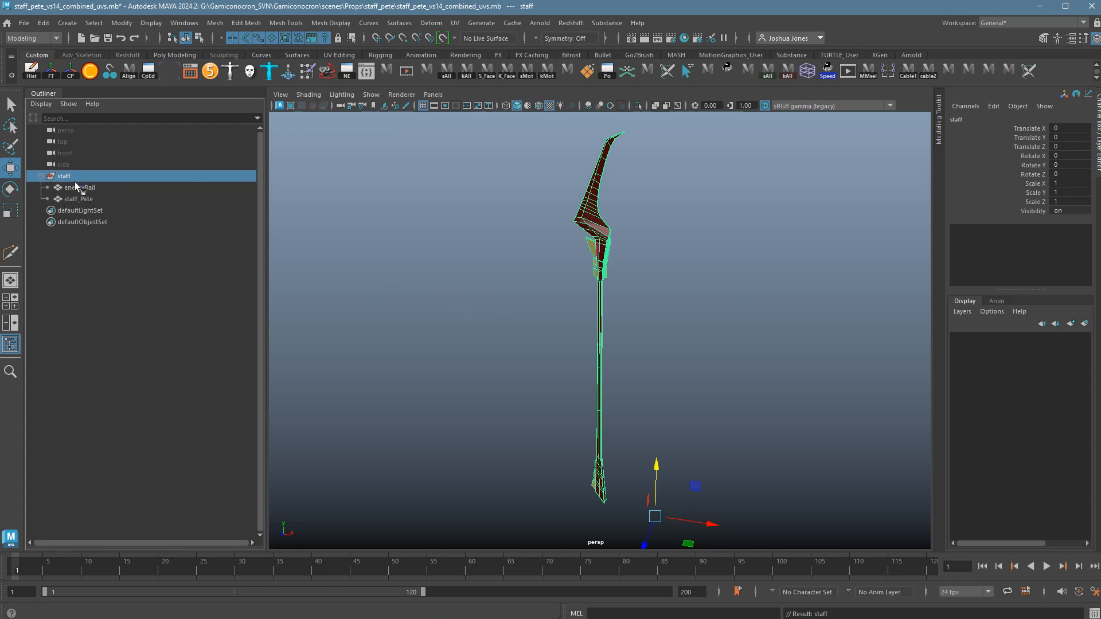
click(520, 285)
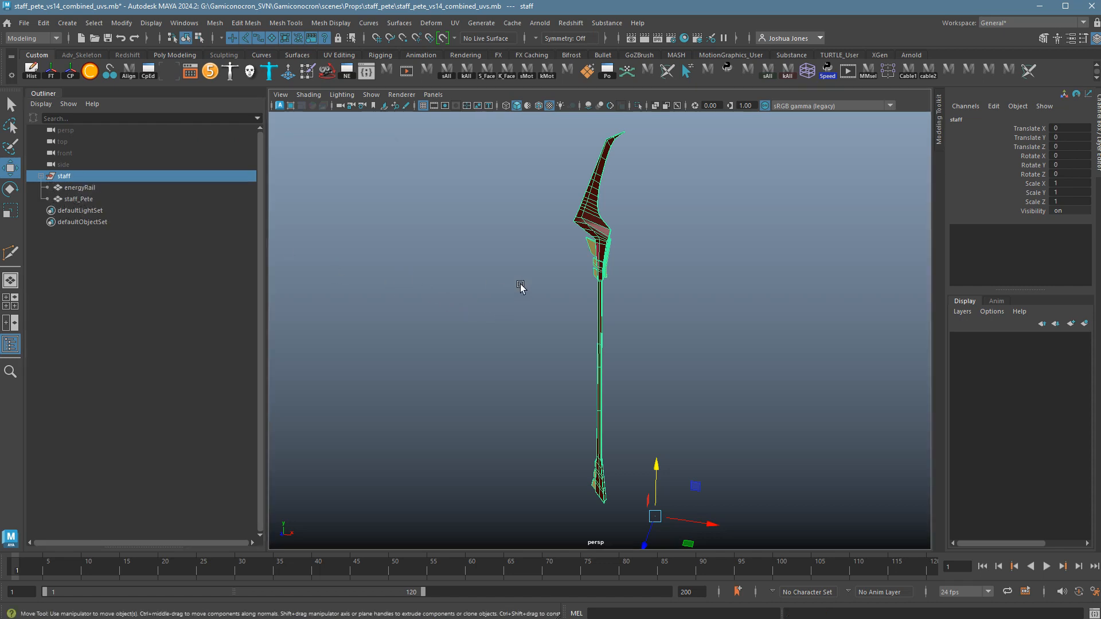
click(70, 180)
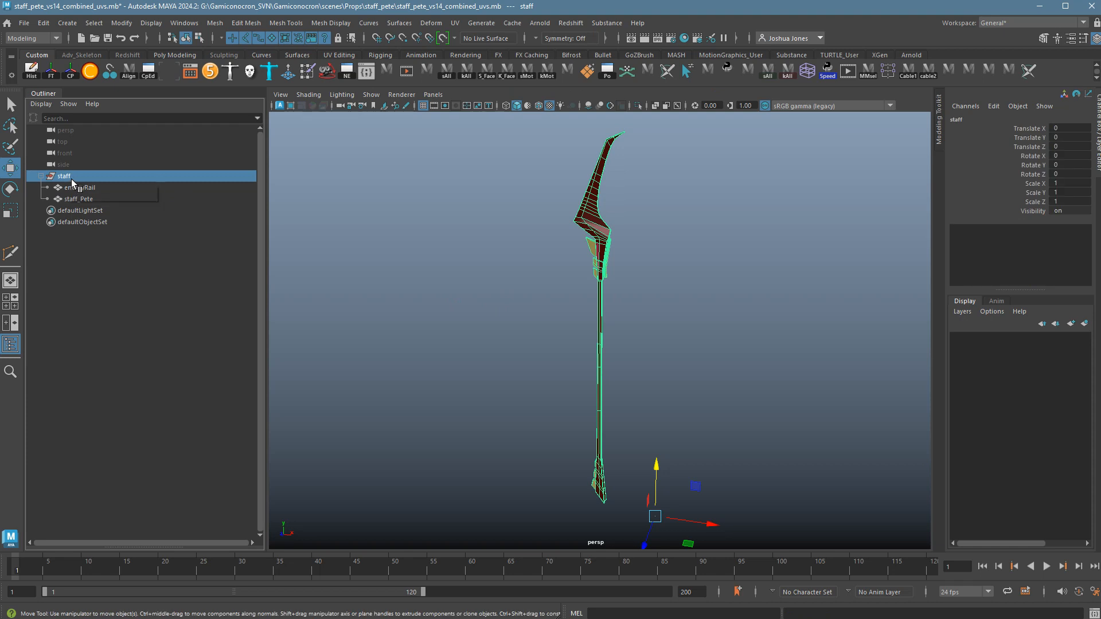
click(86, 246)
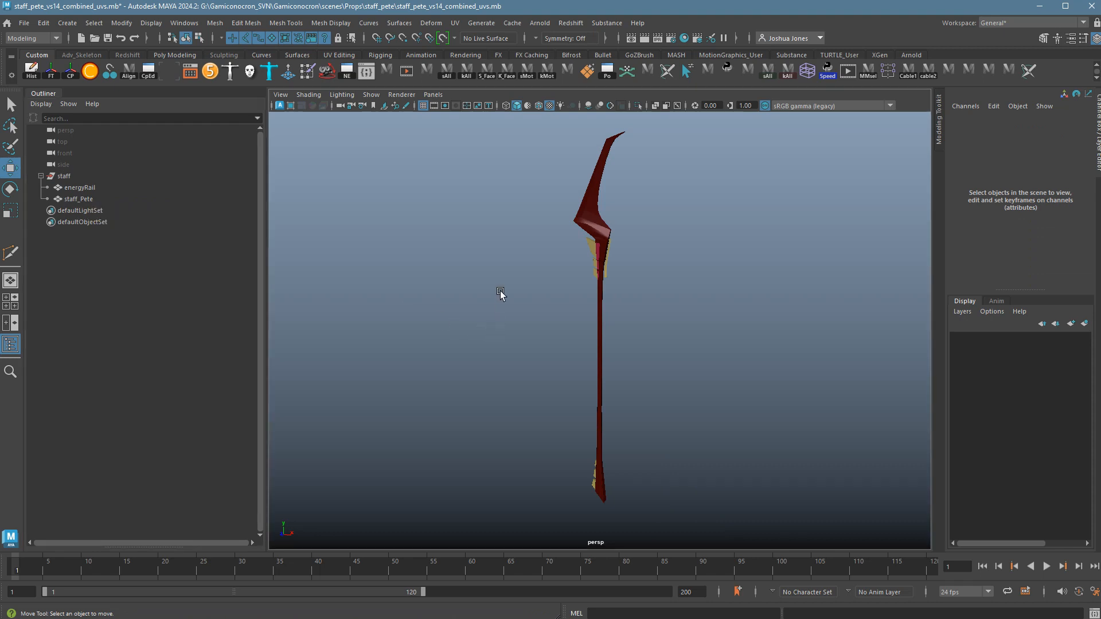
- Rename the staff_Pete mesh inside the staff group as staffPete
drag(439, 144, 784, 539)
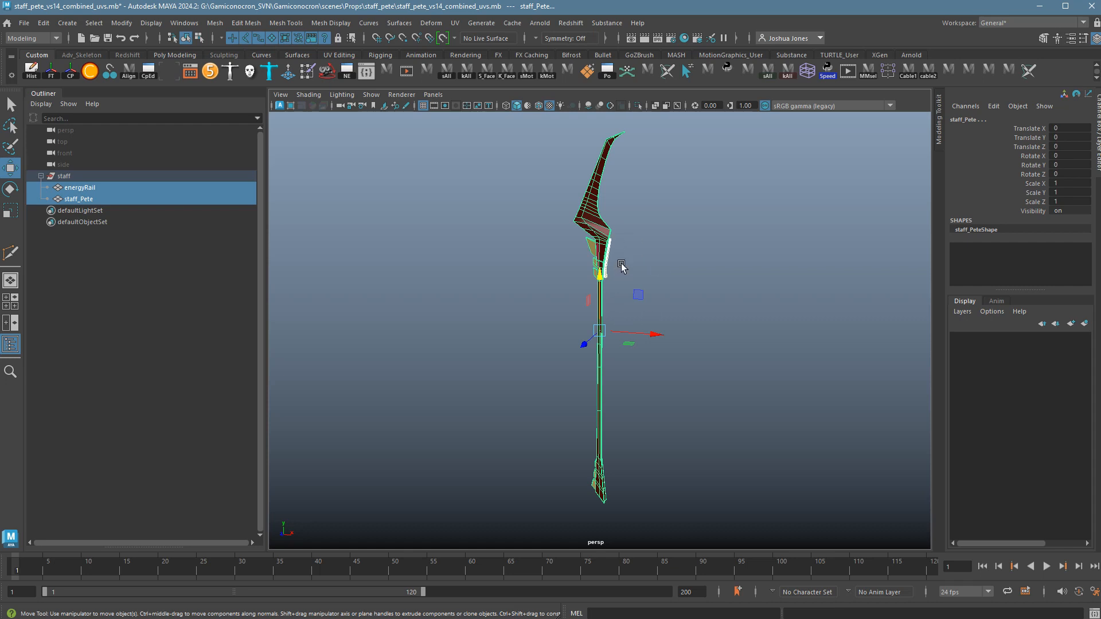
ctrl+click(95, 200)
click(94, 202)
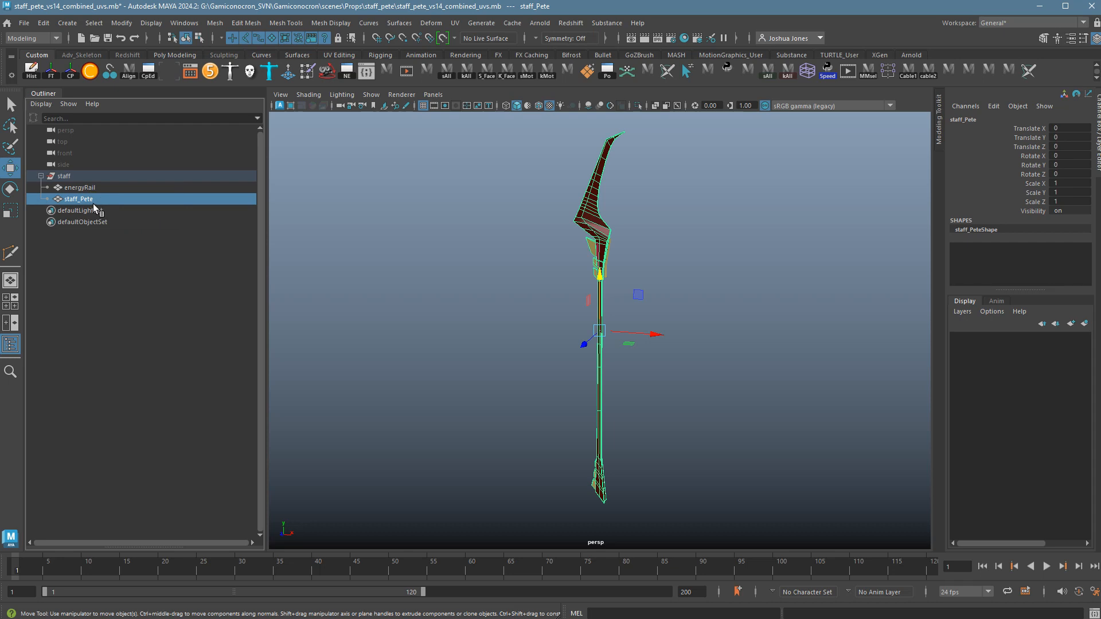
double_click(92, 202)
text(staff)
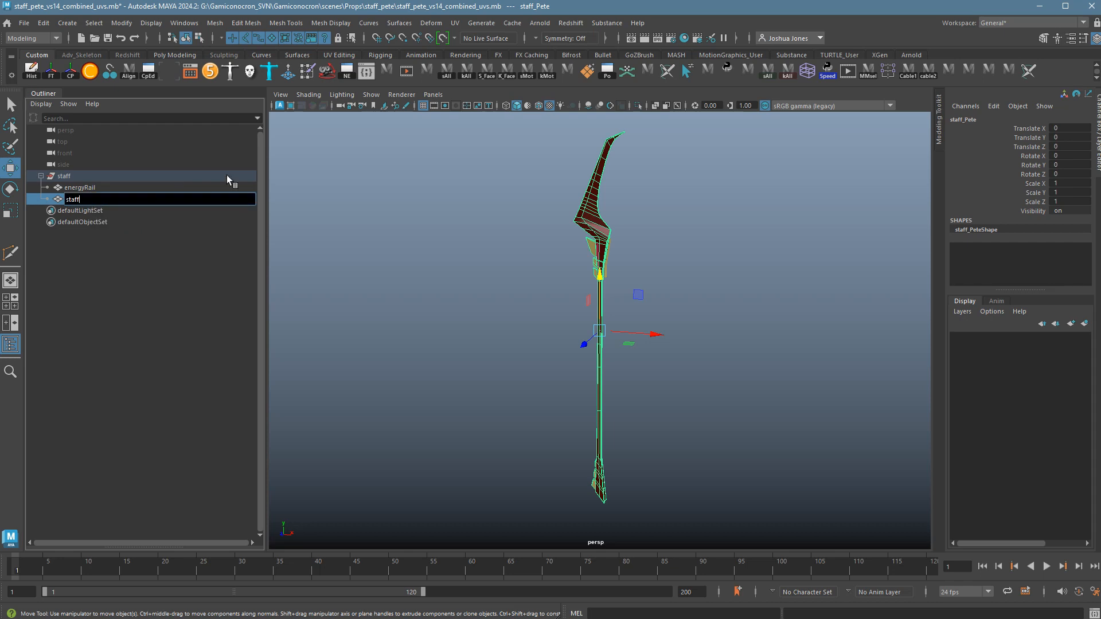
text(Pete)
key(Return)
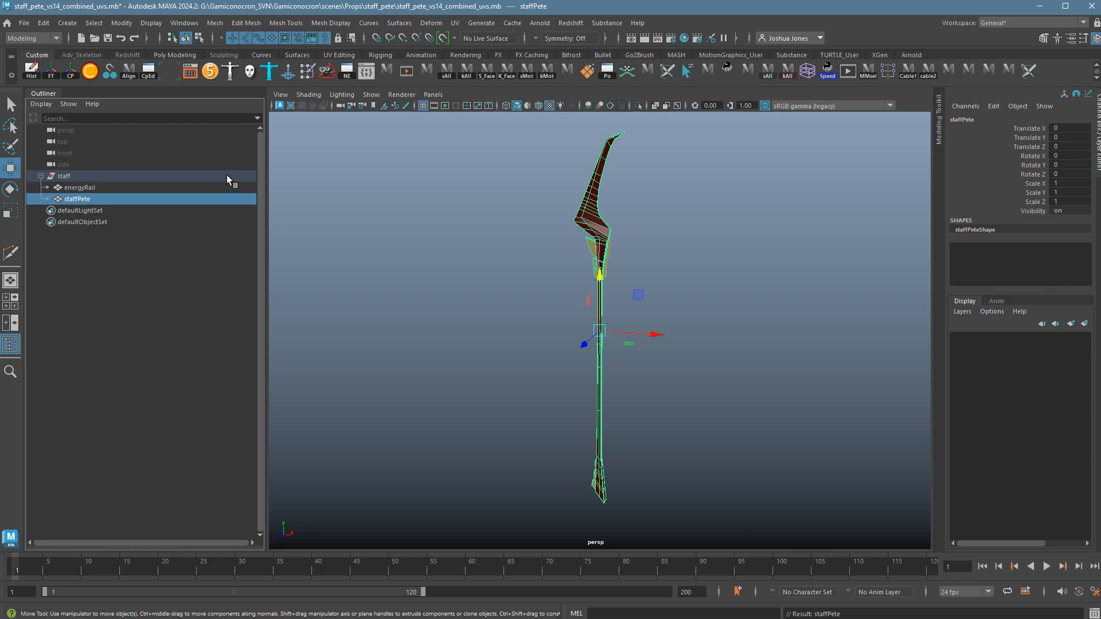
- Reorder the staff group so that staffPete sits above energyRail
click(102, 189)
click(102, 200)
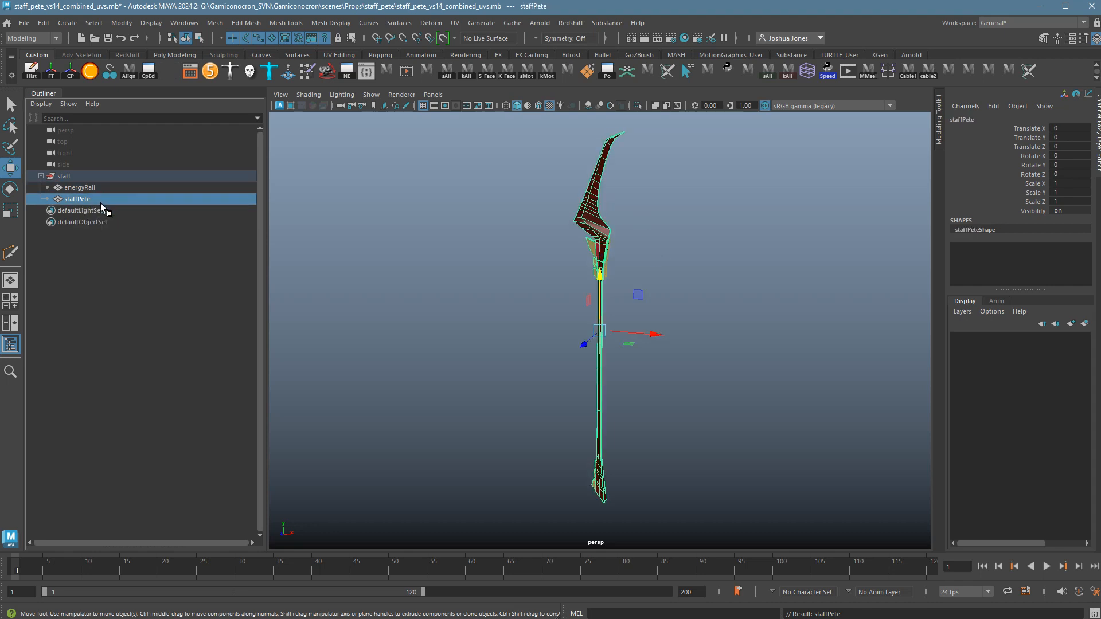
drag(98, 213, 98, 188)
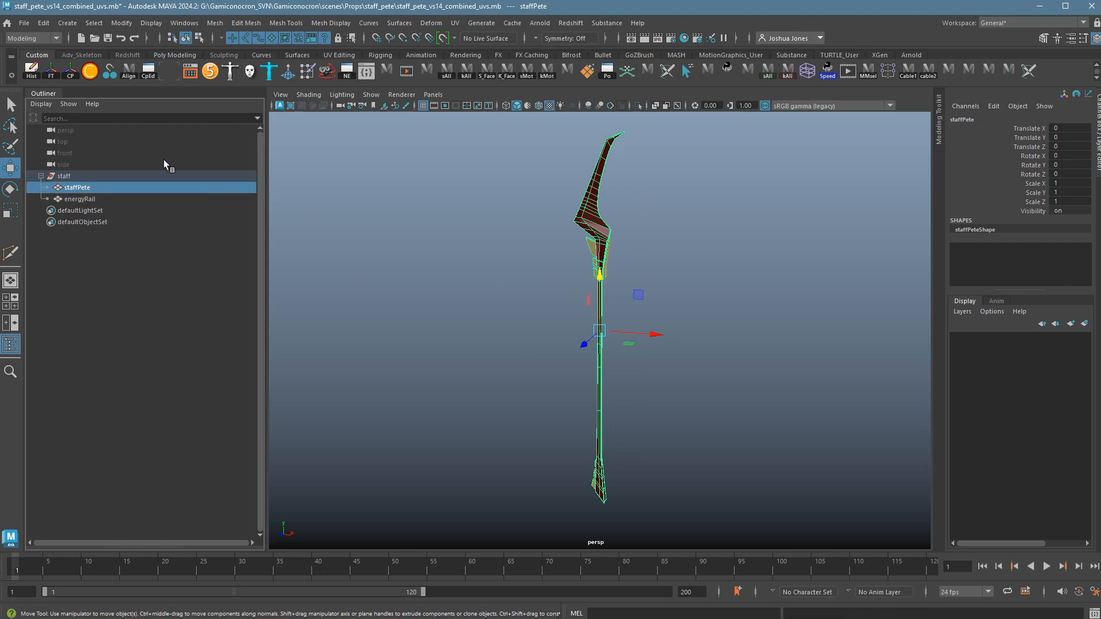
- Inspect the energyRail mesh up close and view the upper part of the staff around it
click(107, 200)
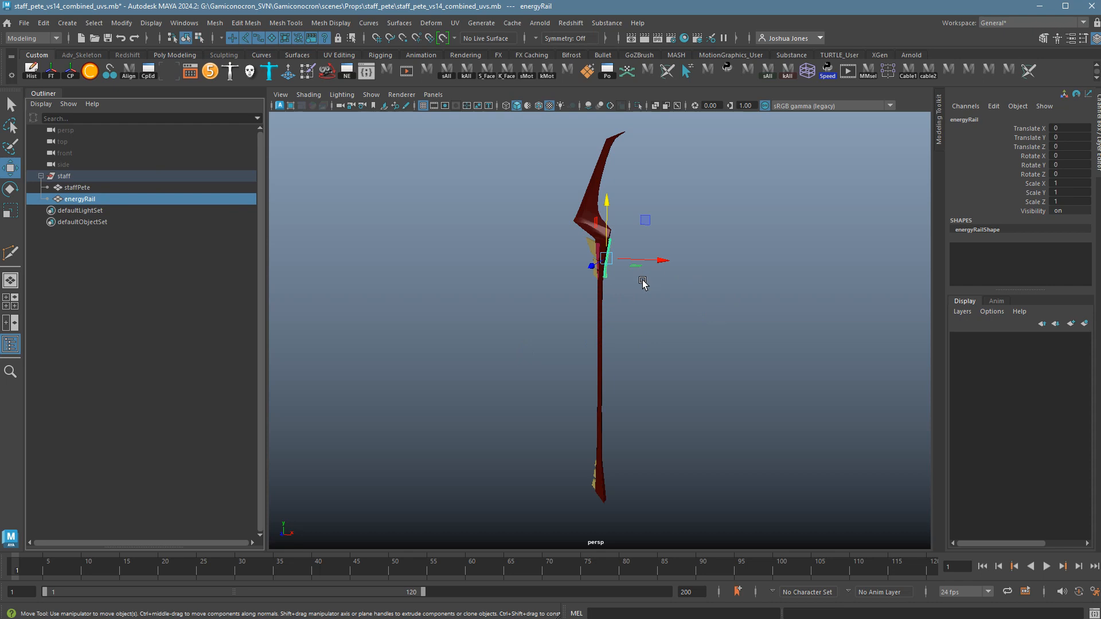
key(f)
click(764, 355)
mouse_move(766, 376)
alt+mouse_down()
mouse_move(619, 351)
mouse_move(592, 367)
mouse_move(765, 372)
alt+mouse_up()
alt+right_drag(765, 372, 304, 327)
alt+drag(510, 354, 583, 363)
scroll(594, 370, down, 4)
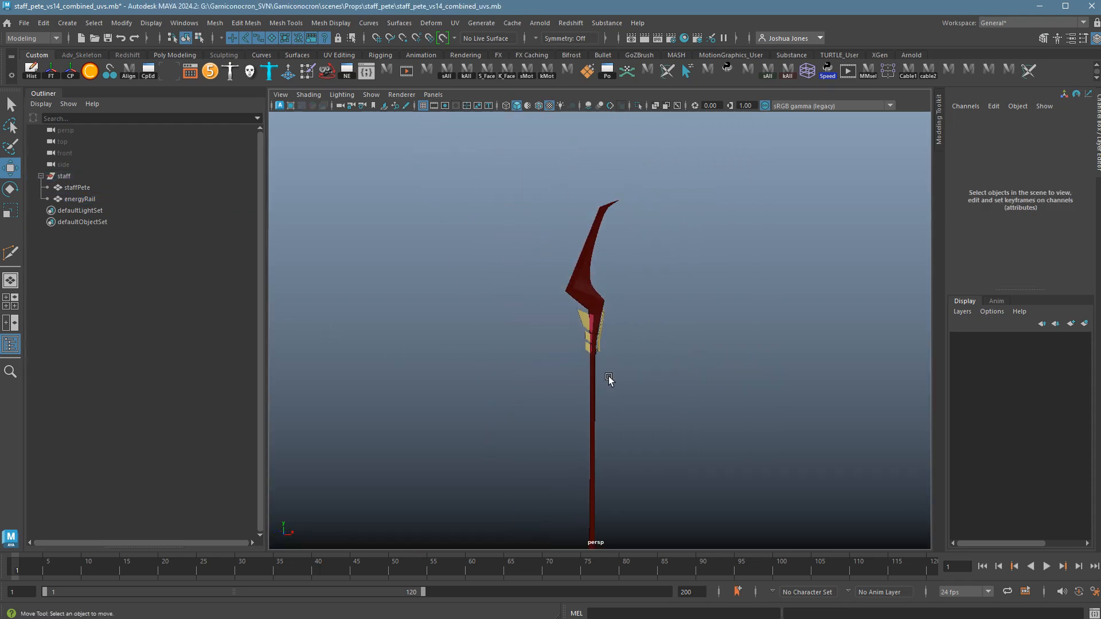
- Inspect the staffPete mesh around the upper staff up close and view the whole staff
alt+middle_drag(608, 377, 599, 337)
alt+right_drag(574, 305, 766, 277)
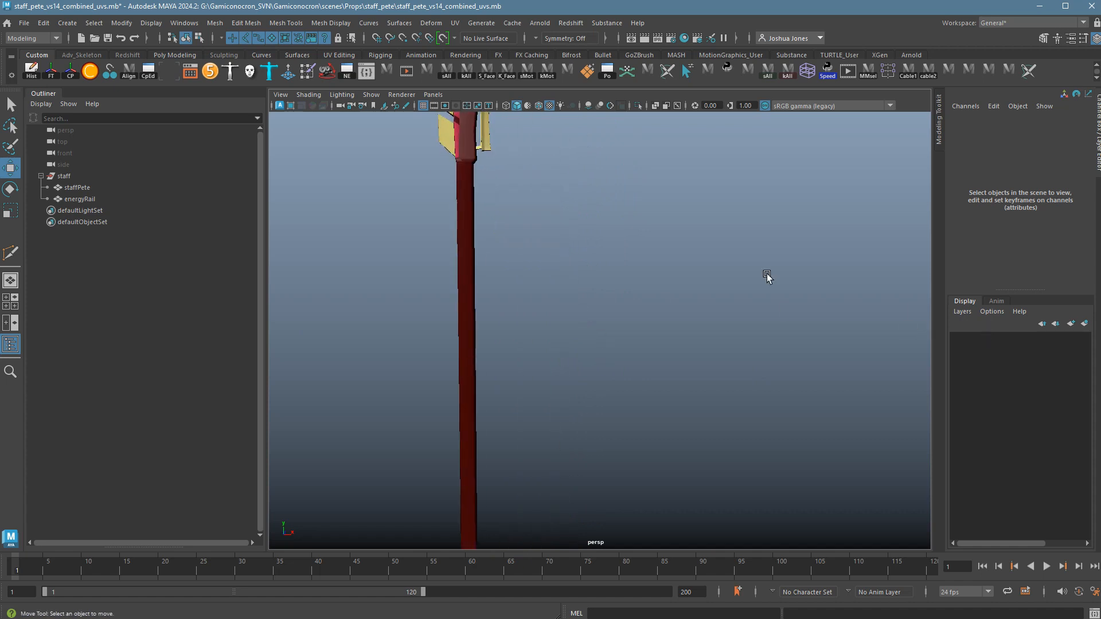
alt+middle_drag(665, 252, 727, 457)
click(86, 189)
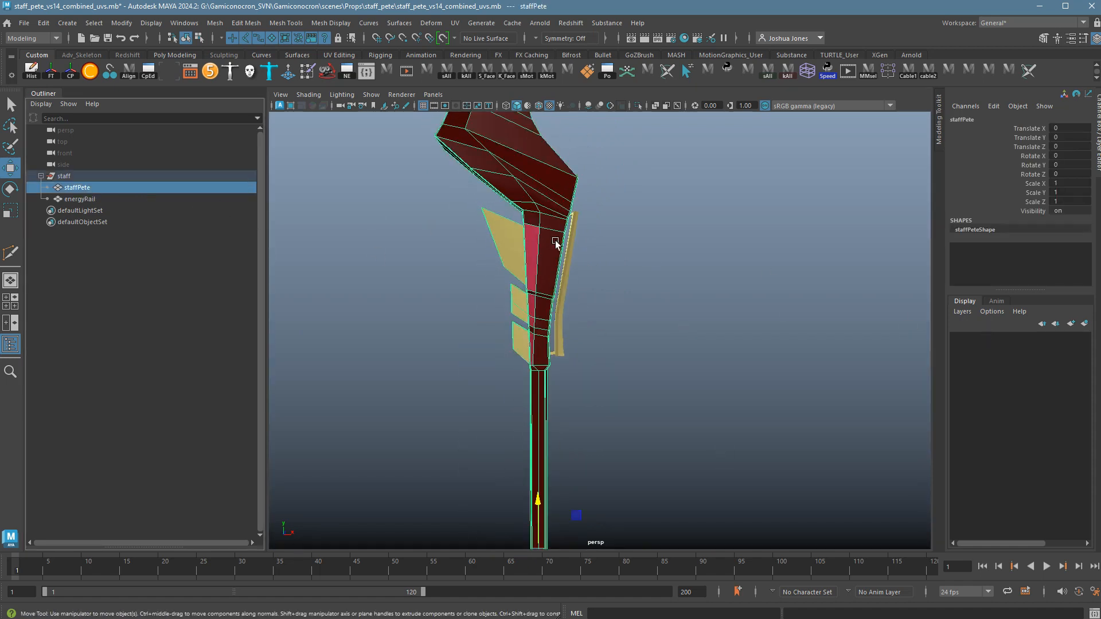
click(685, 301)
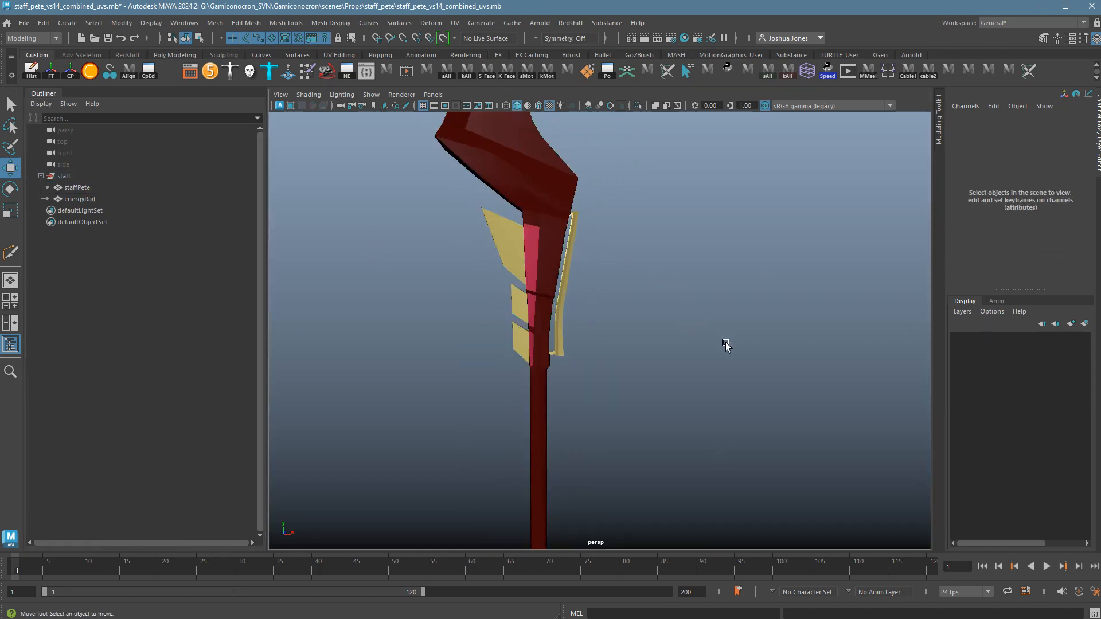
alt+right_drag(724, 344, 338, 236)
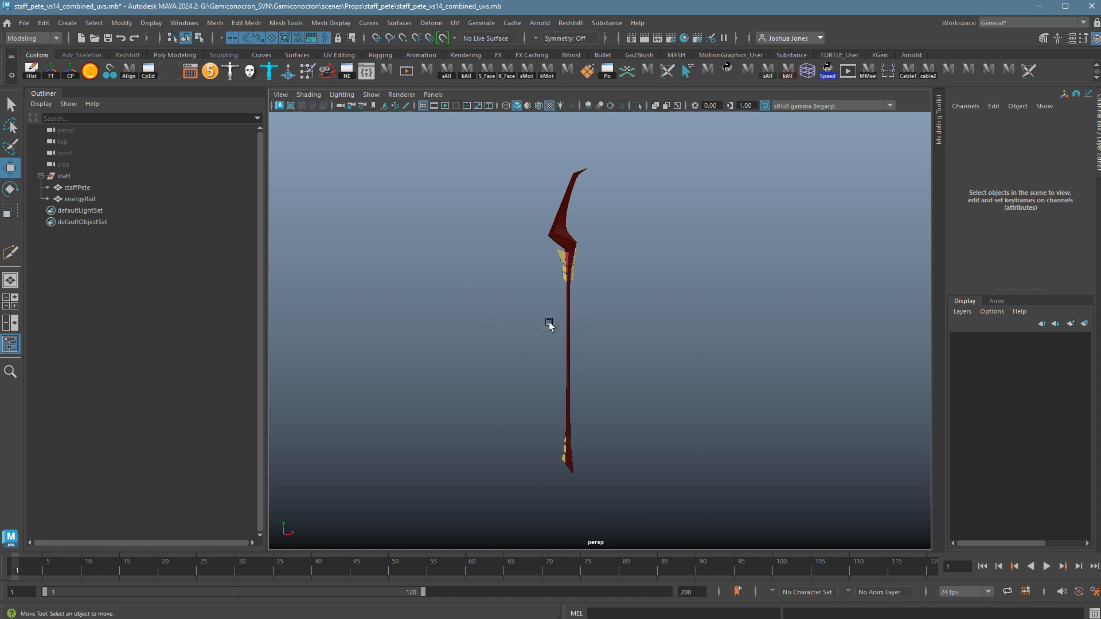
- Rename the staffPete mesh as staffPete_lp
double_click(91, 191)
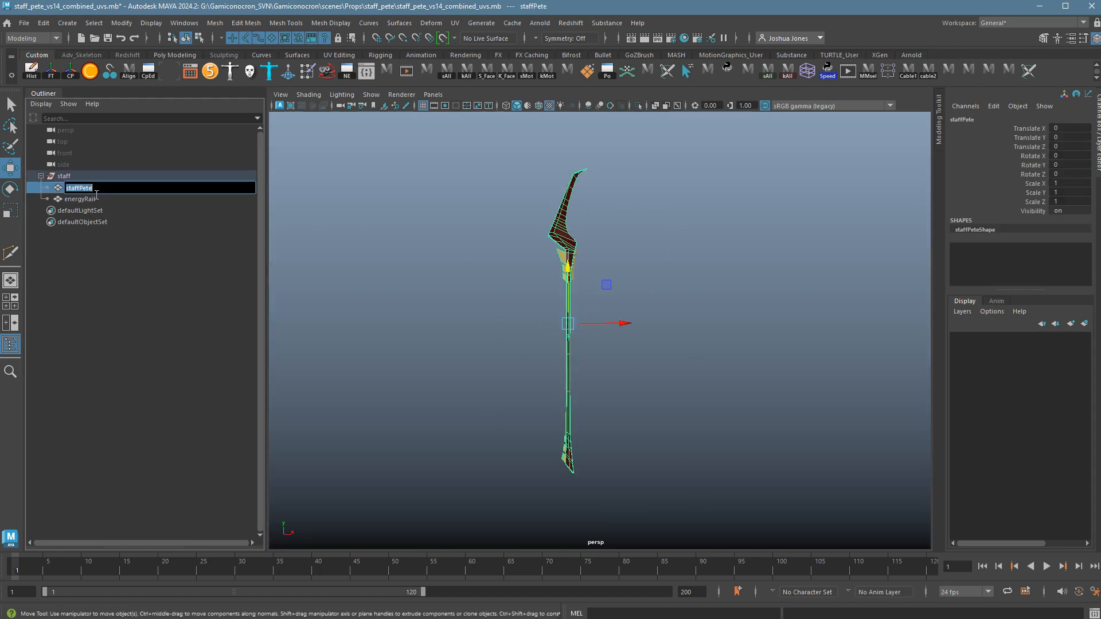
click(122, 193)
text(_)
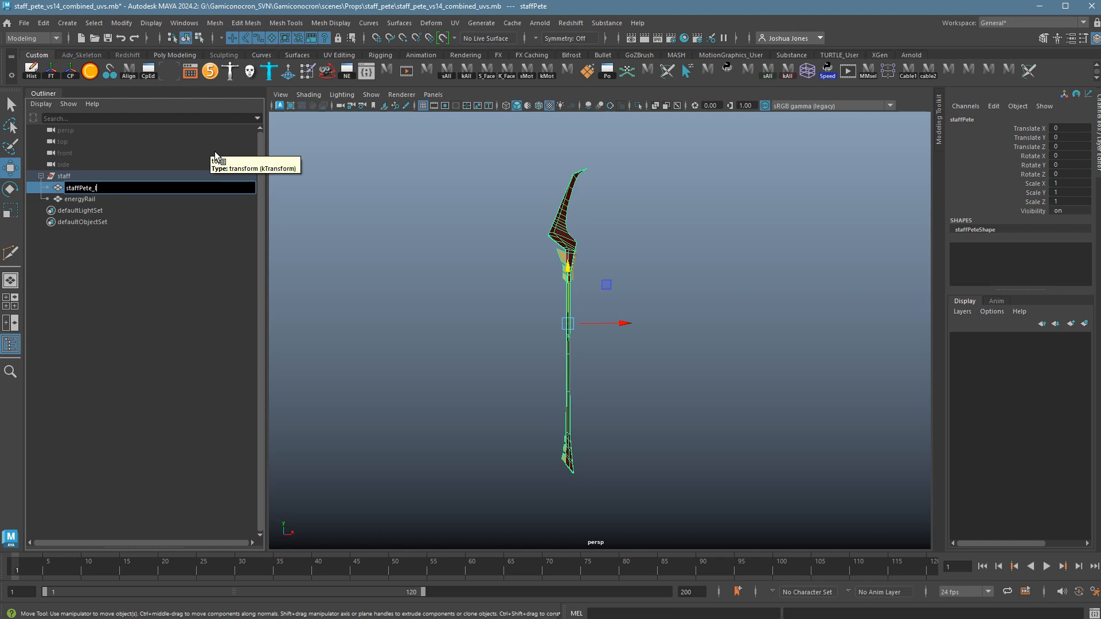
text(lp)
key(Return)
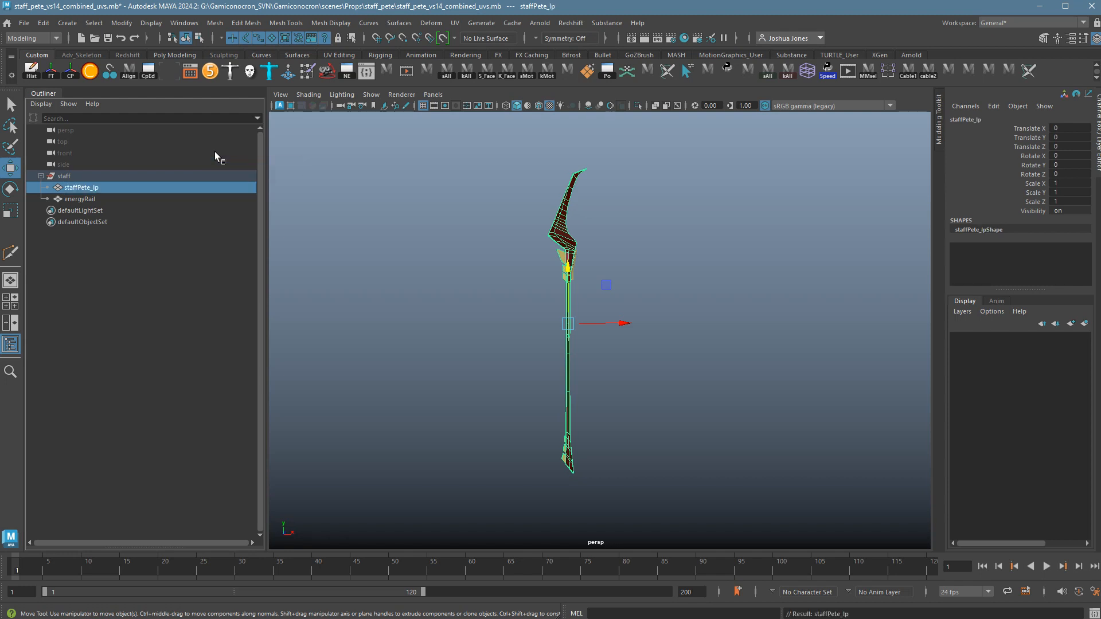
- Rename the energyRail mesh as energyRail_lp
double_click(108, 200)
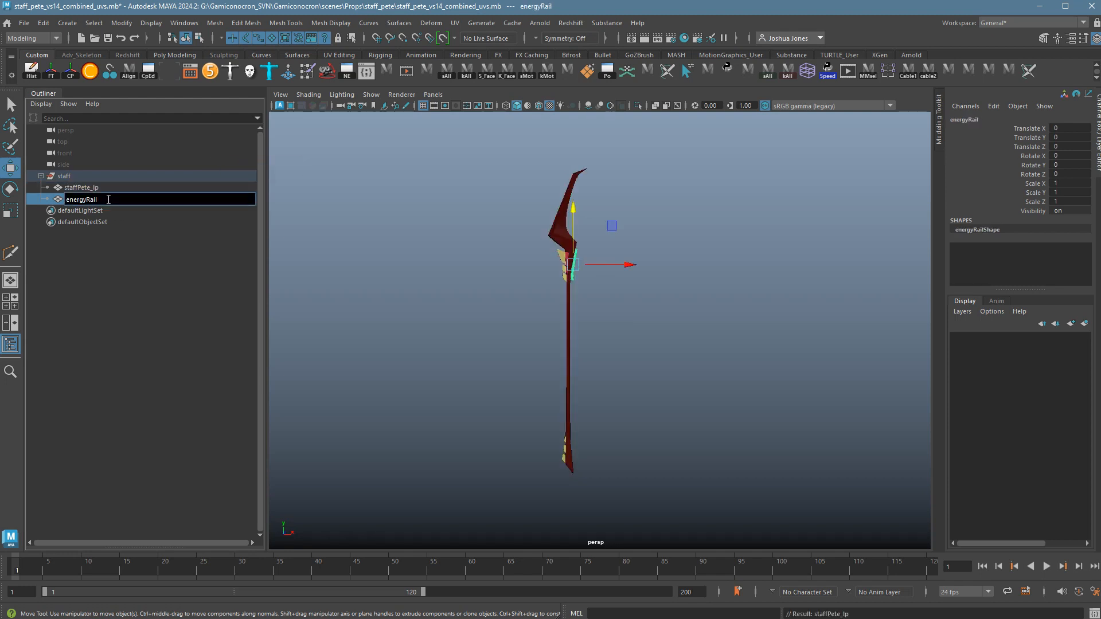
text(_lp)
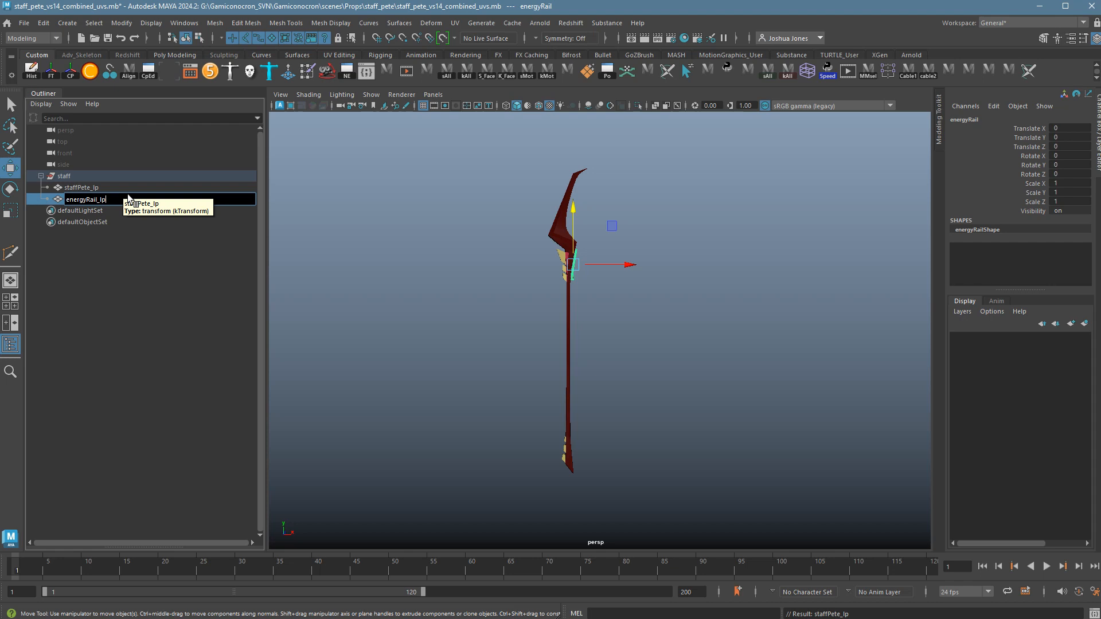
key(Return)
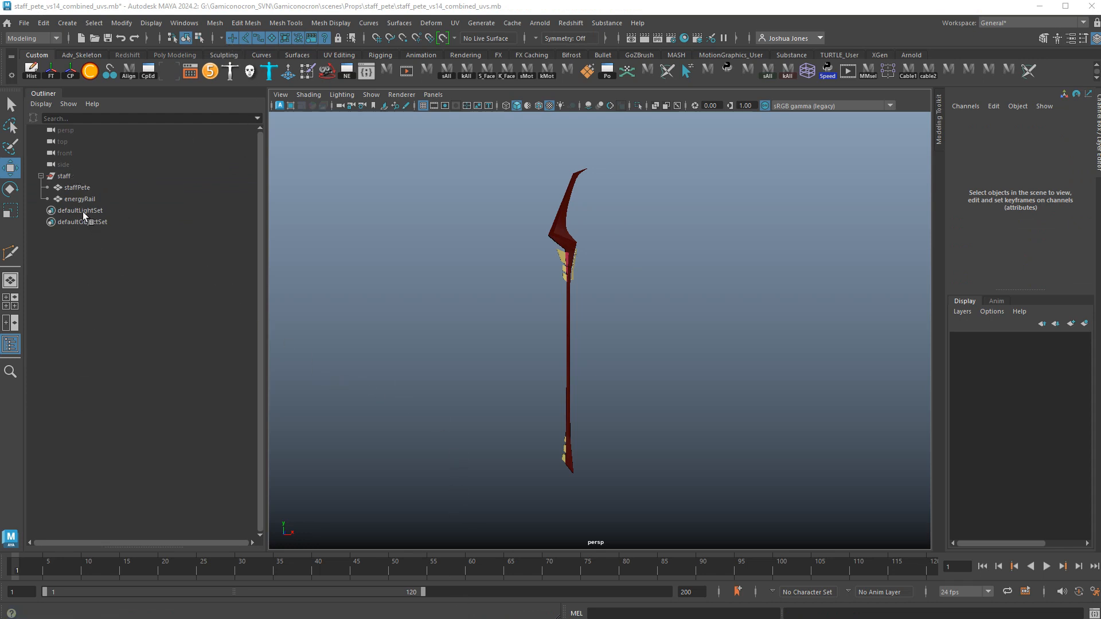
click(122, 23)
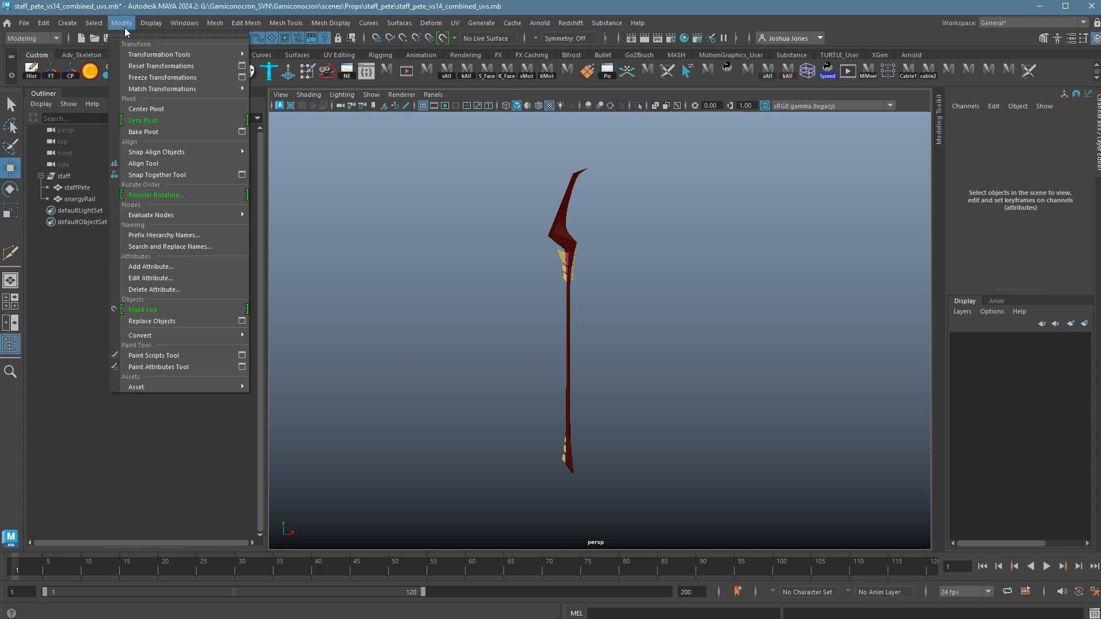
click(172, 235)
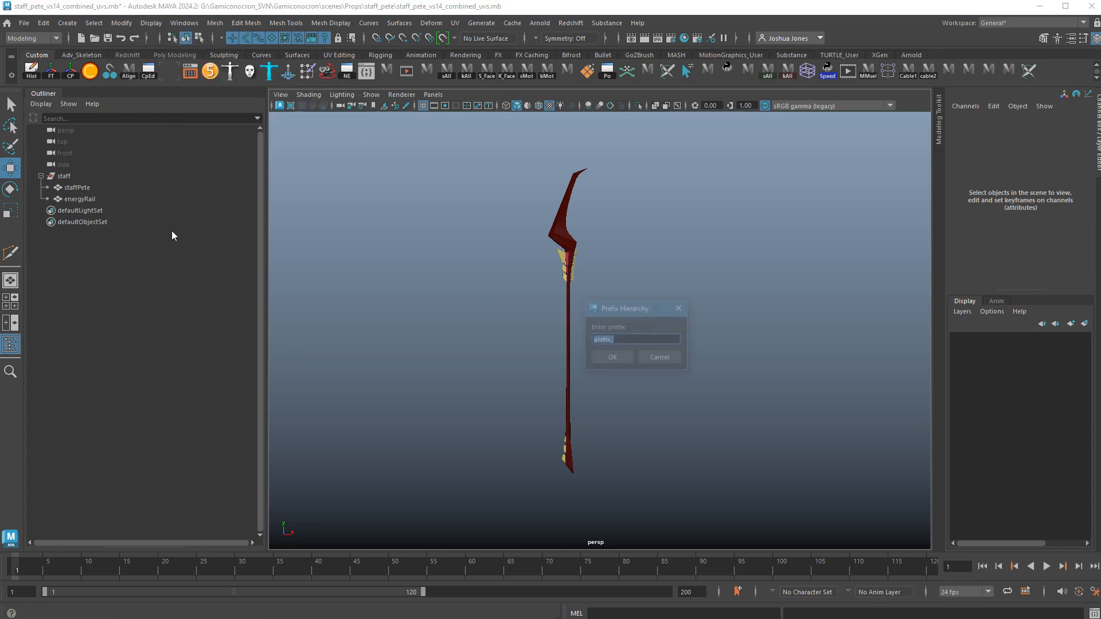
click(680, 308)
- Add the suffix _lp to the whole staff group hierarchy with Search and Replace Names, searching for $ and replacing with _lp
click(121, 23)
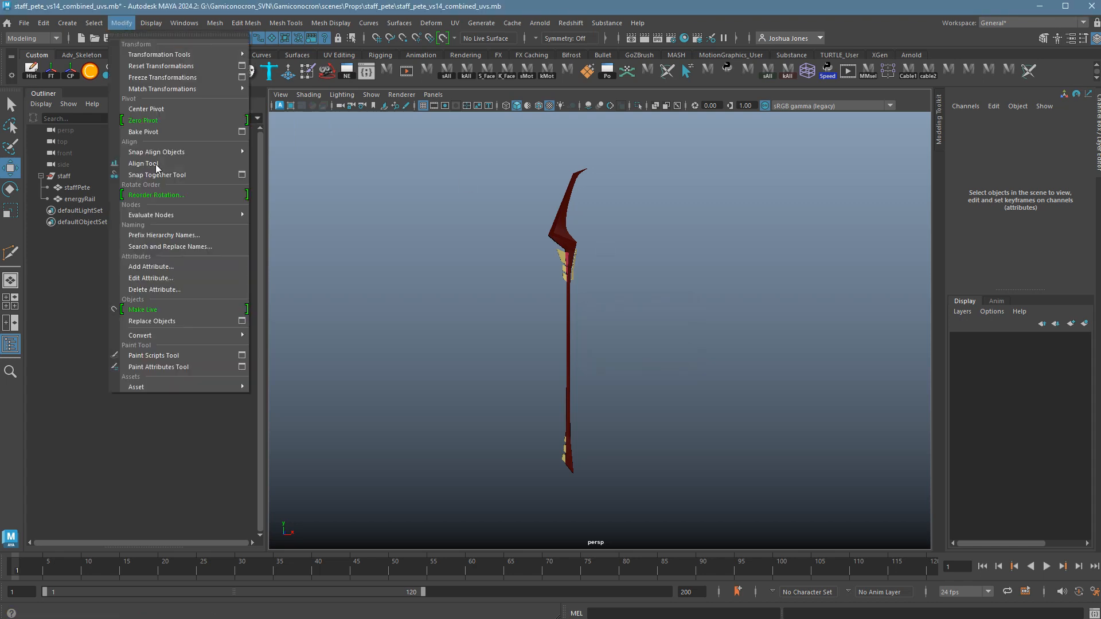
click(175, 247)
drag(444, 259, 459, 237)
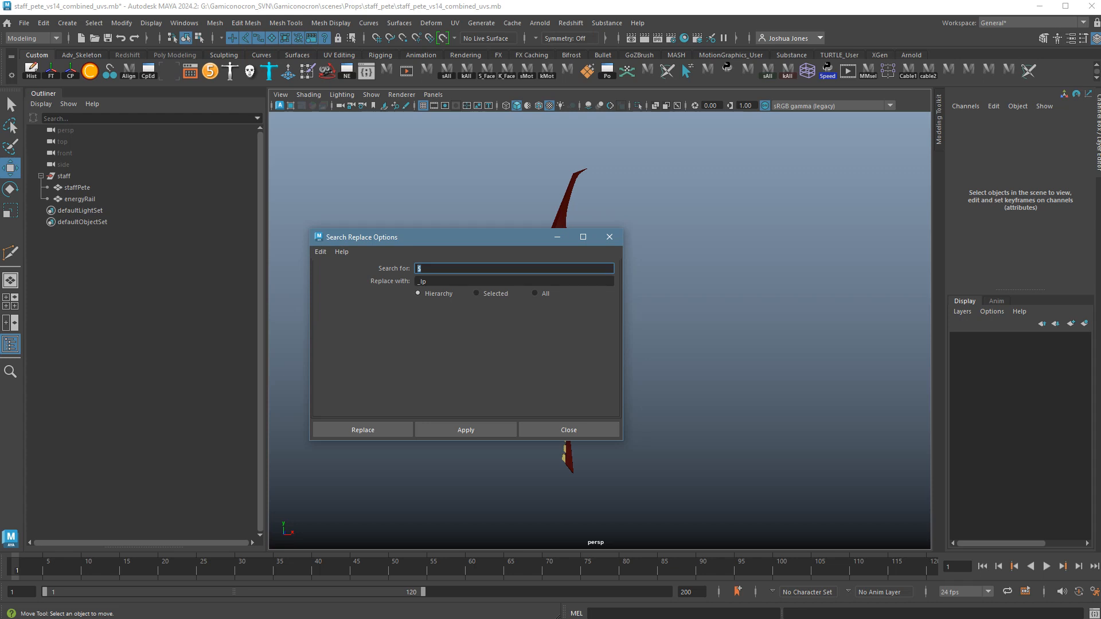
click(63, 176)
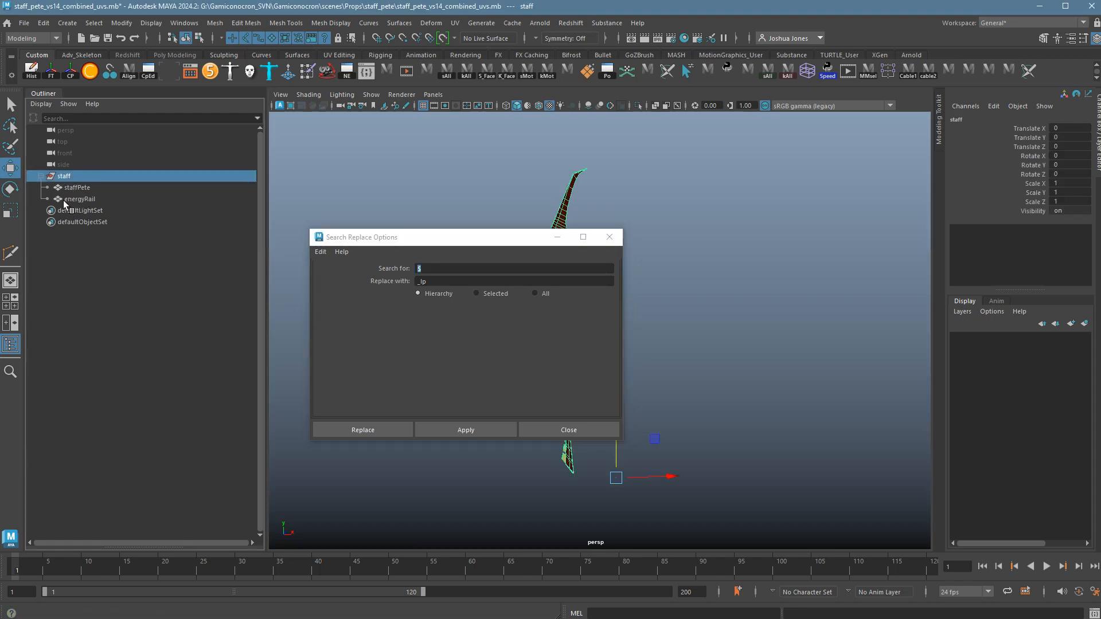
click(425, 282)
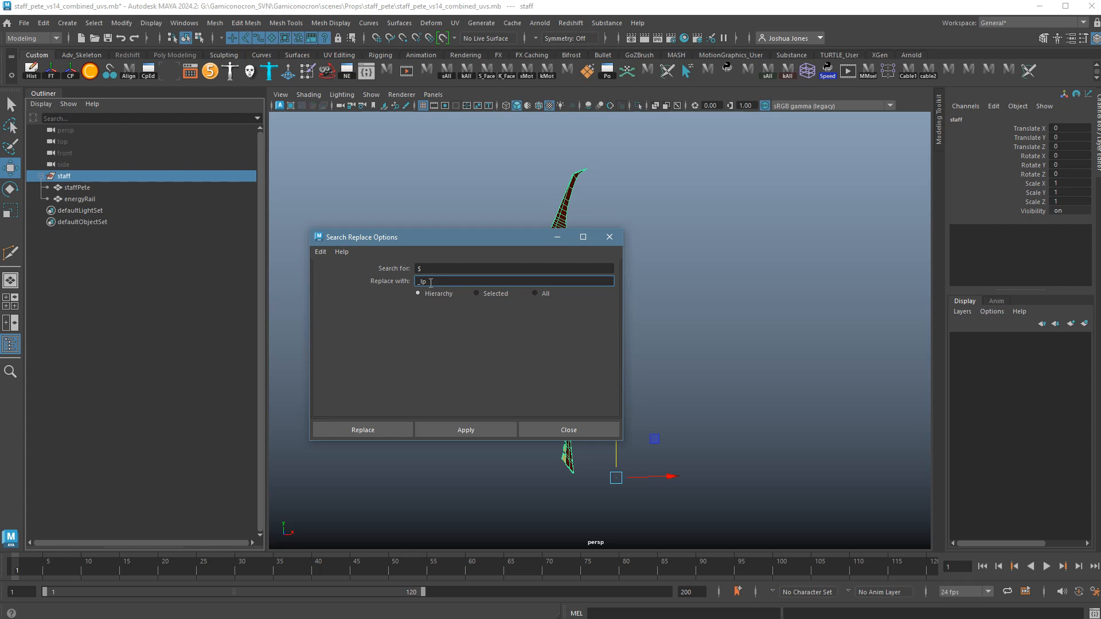
drag(403, 237, 413, 157)
click(504, 618)
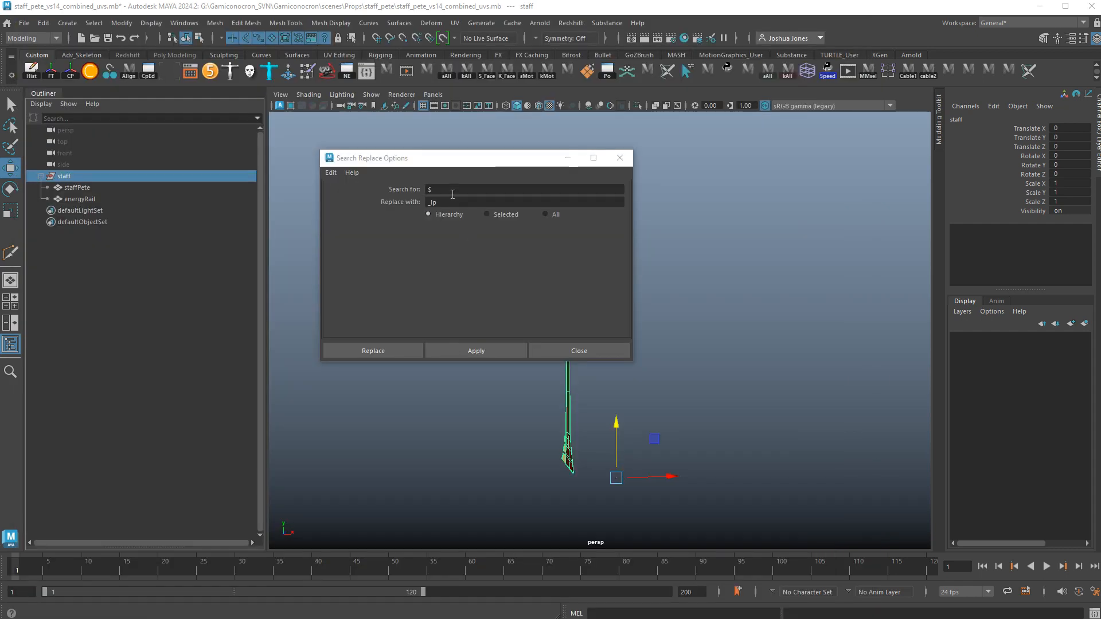
drag(452, 190, 416, 190)
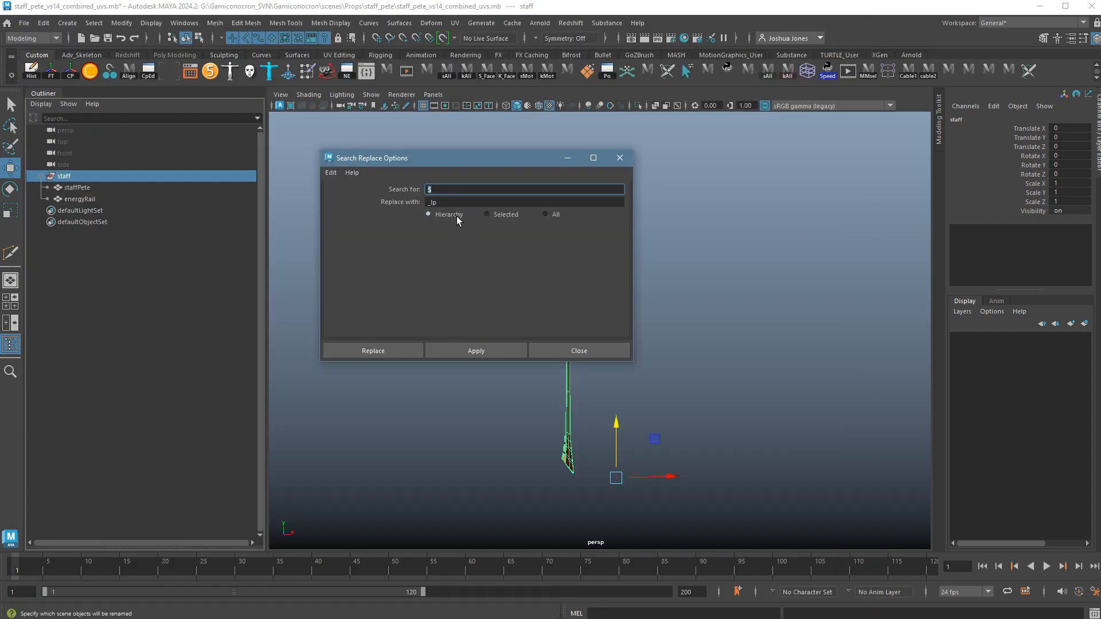
key(Tab)
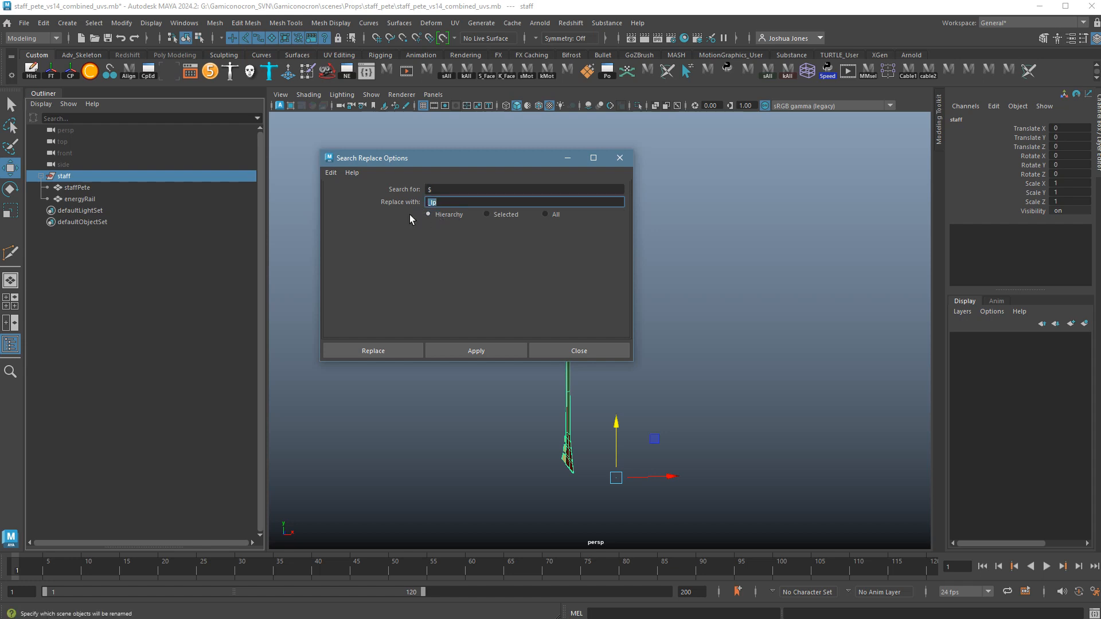
click(472, 350)
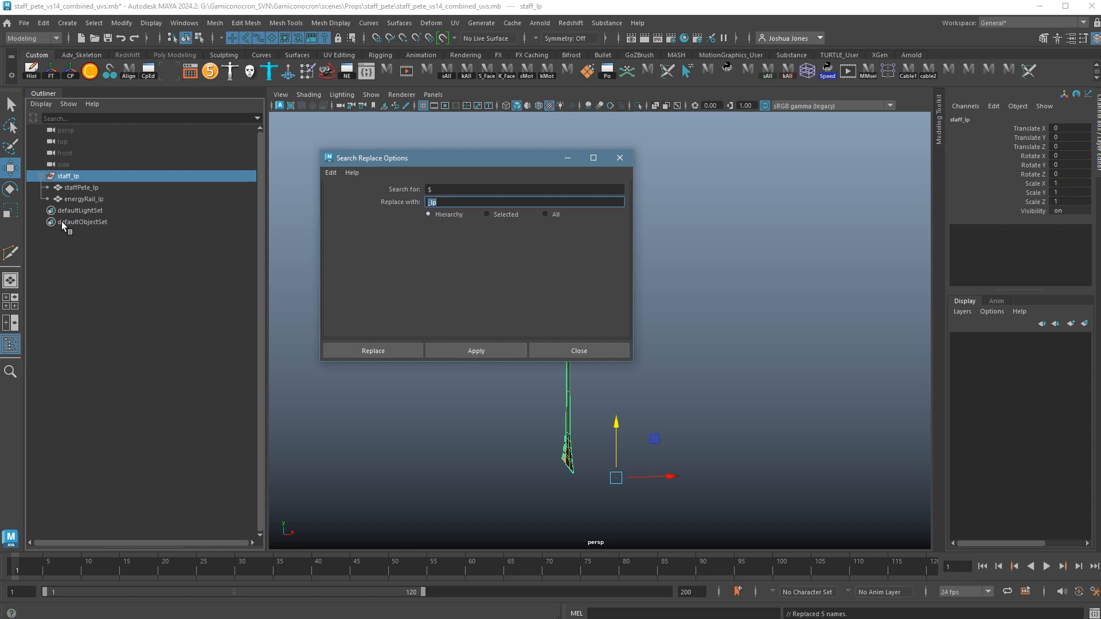
click(579, 351)
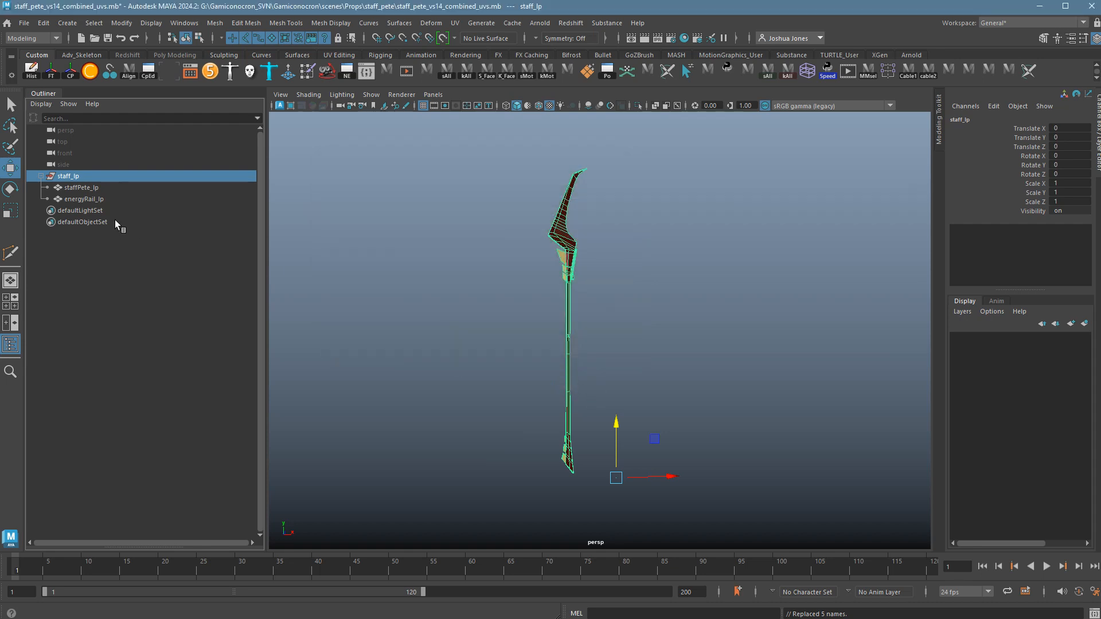
- Rename the parent group as staff, without the _lp suffix, and clear the selection
click(105, 192)
double_click(92, 180)
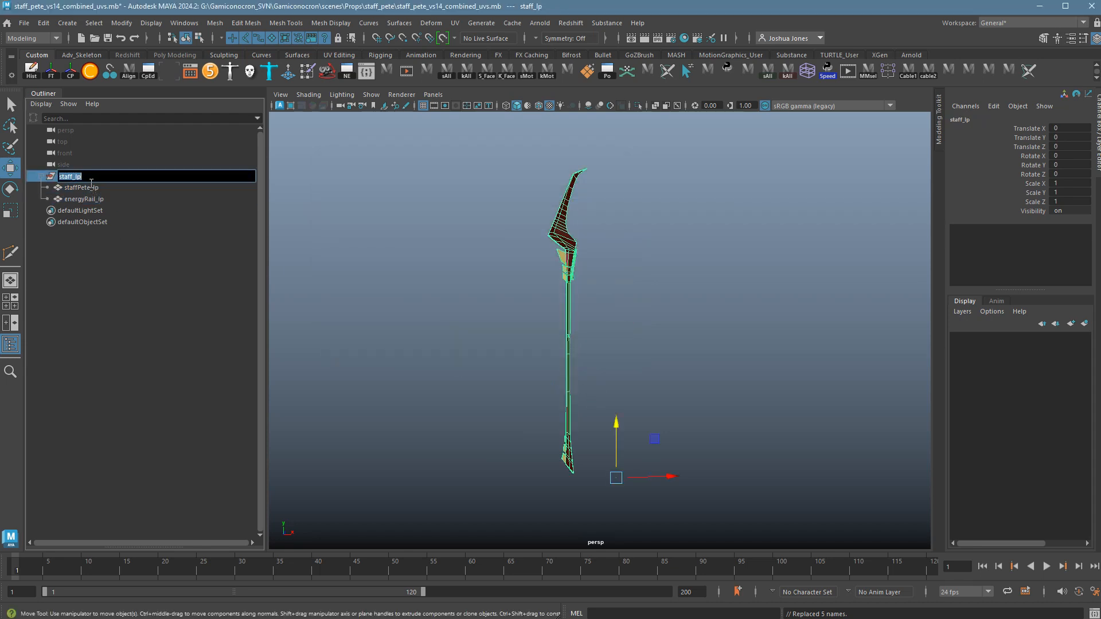
key(BackSpace)
key(Return)
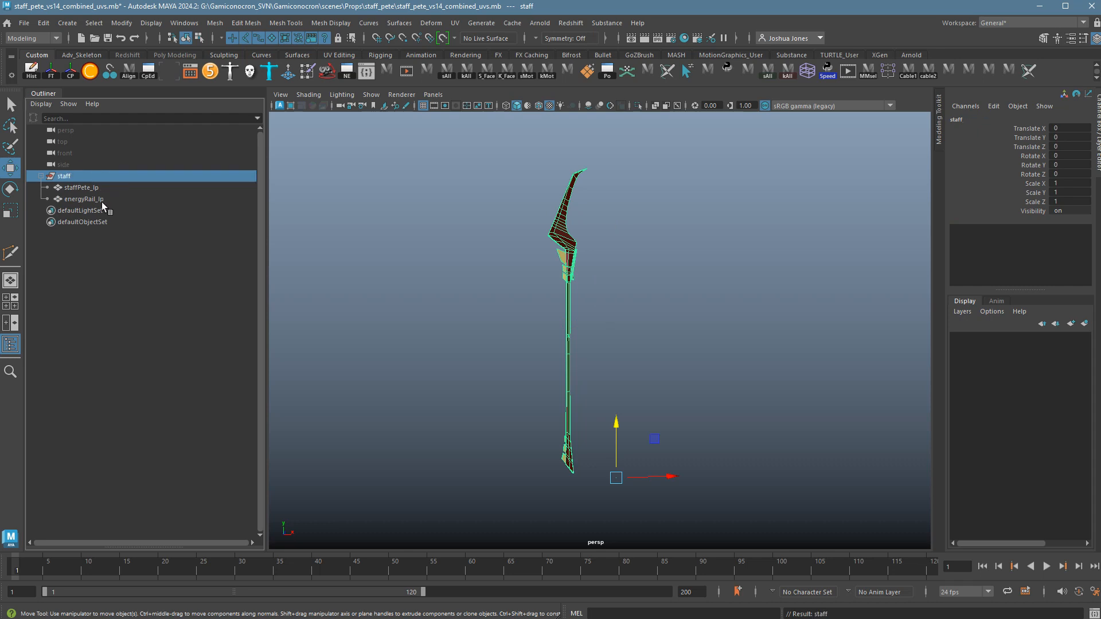
click(539, 325)
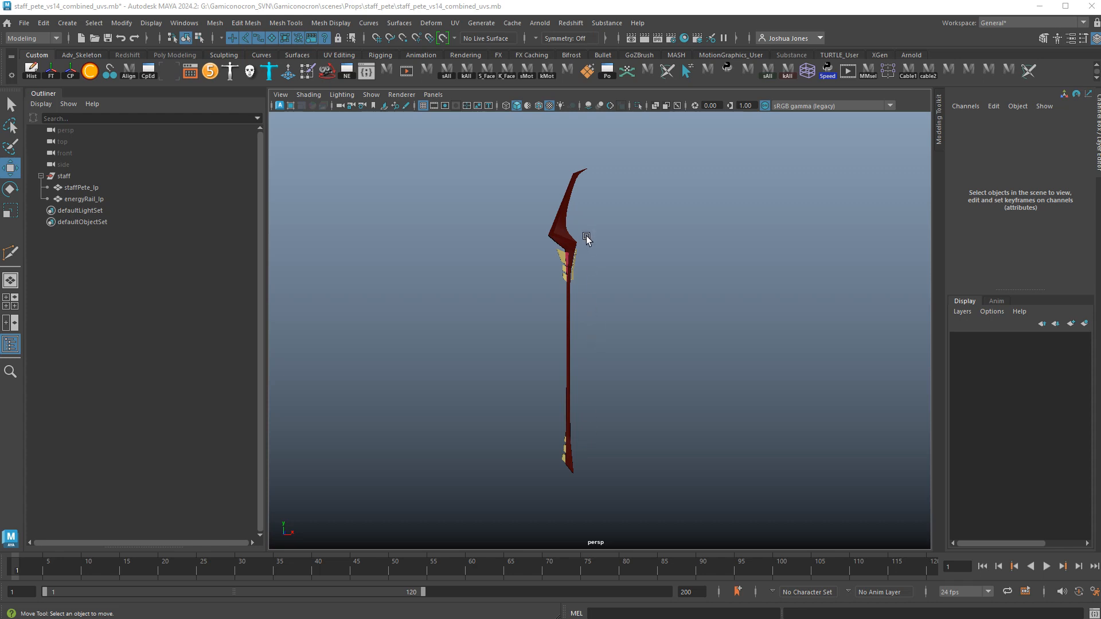
- Examine the materials and parts of the upper staff, including the blade, yellow plates and energy rail, from several angles
scroll(602, 295, up, 5)
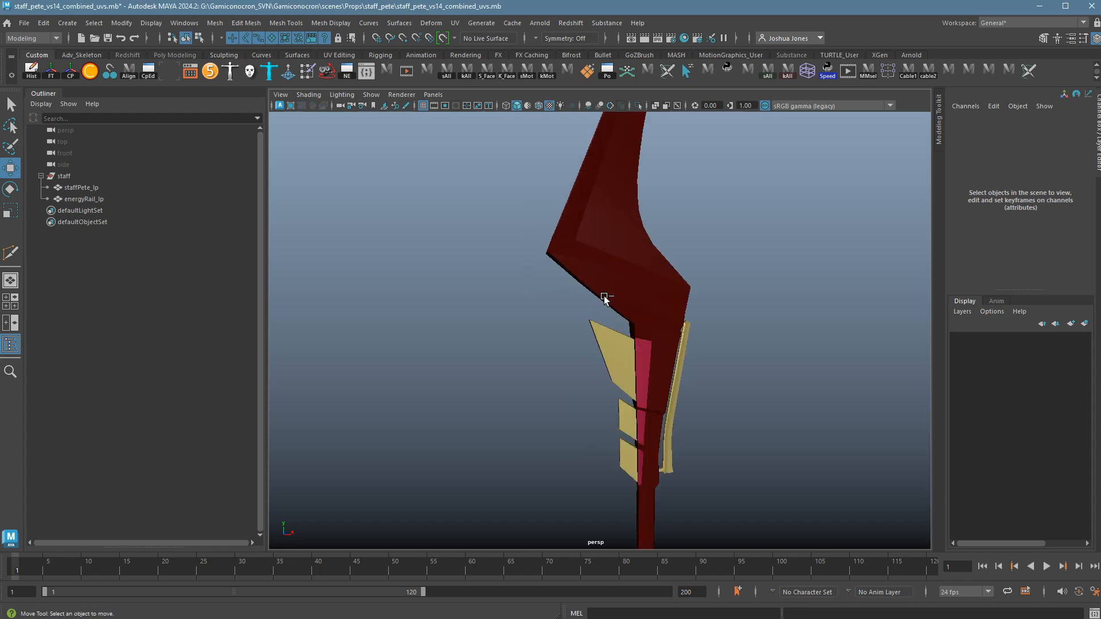
click(616, 258)
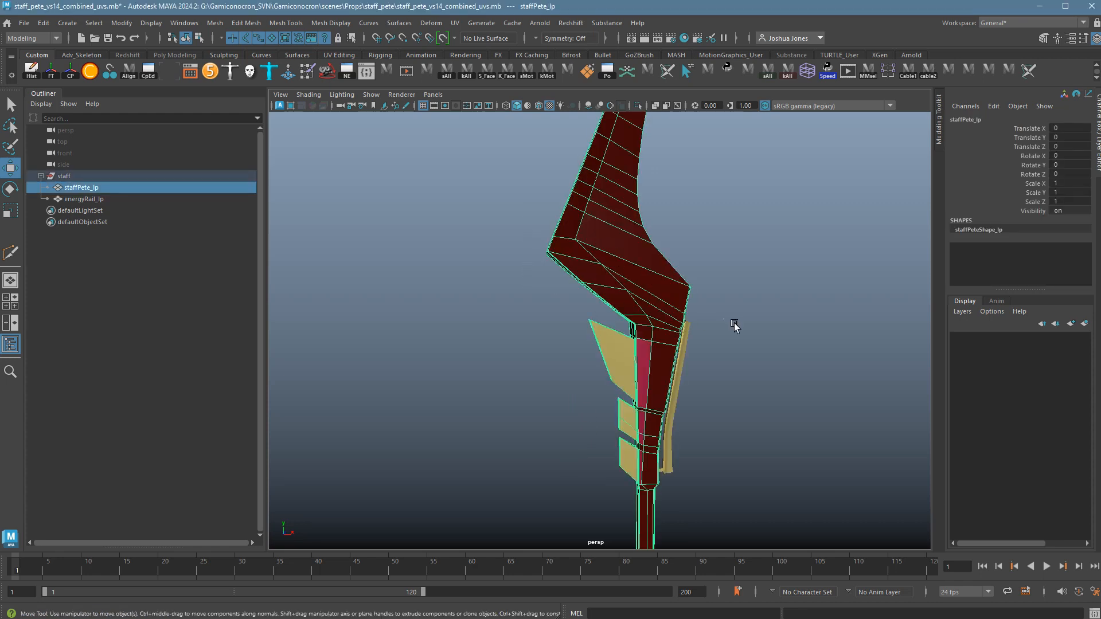
click(735, 323)
alt+middle_drag(750, 337, 716, 270)
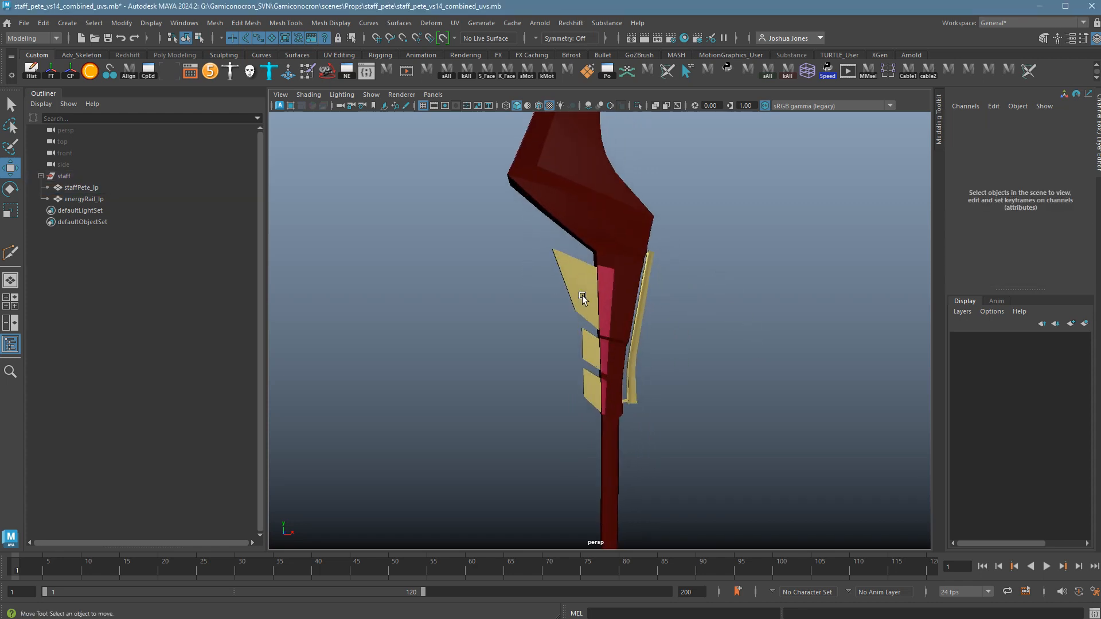
mouse_move(679, 400)
alt+mouse_down()
mouse_move(622, 401)
mouse_move(658, 400)
alt+mouse_up()
alt+drag(657, 332, 698, 393)
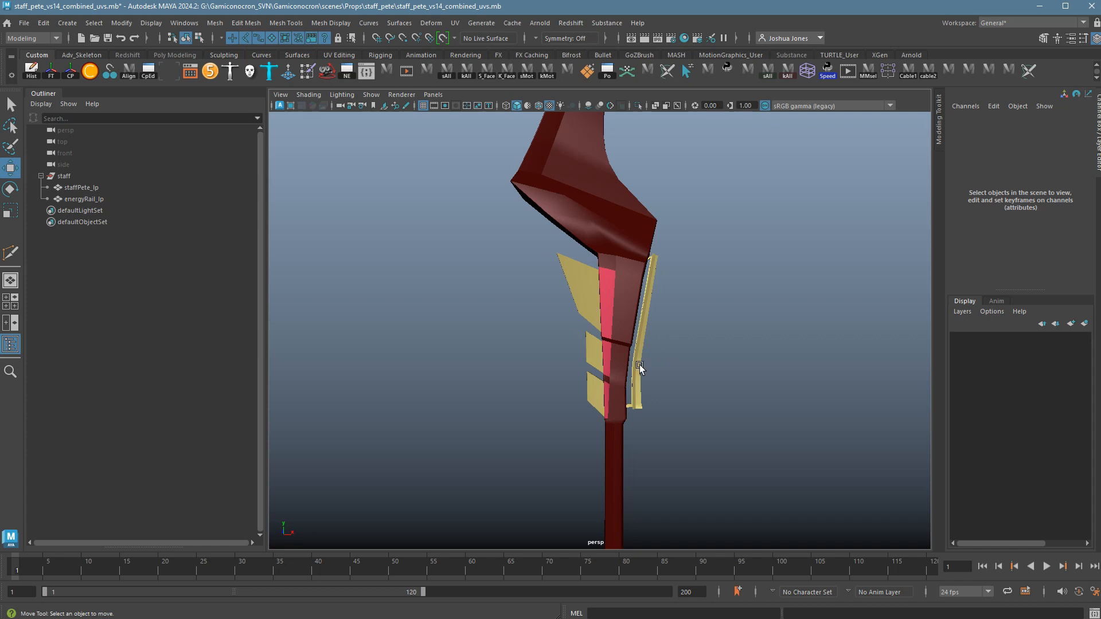
alt+drag(635, 403, 671, 418)
alt+right_drag(671, 418, 575, 413)
alt+middle_drag(575, 413, 571, 177)
alt+drag(735, 356, 680, 355)
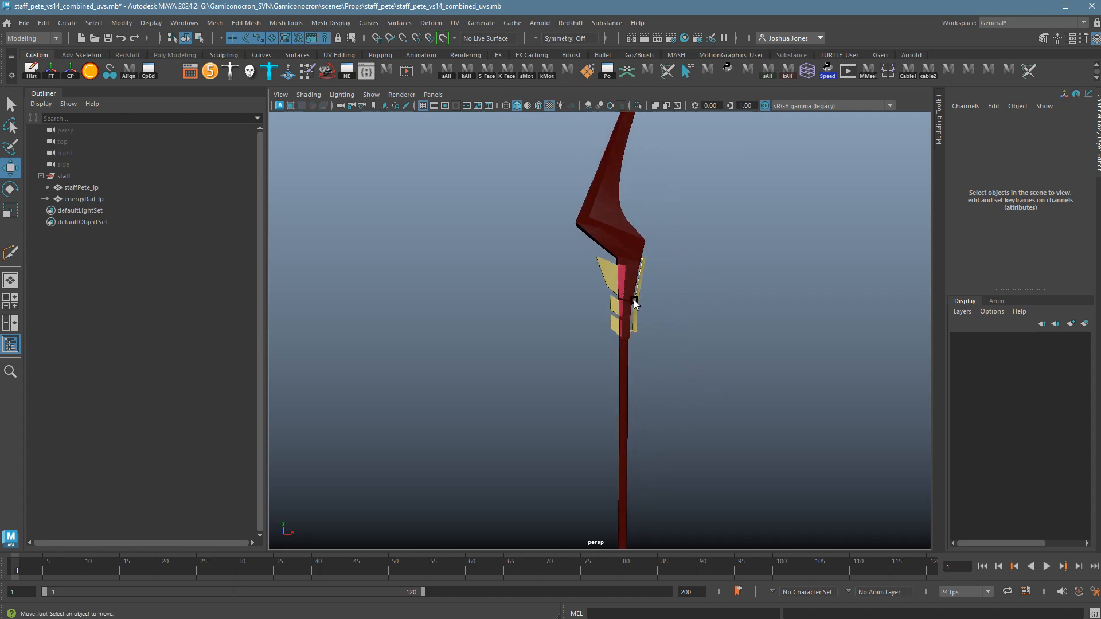
alt+drag(686, 333, 621, 396)
alt+drag(695, 373, 678, 374)
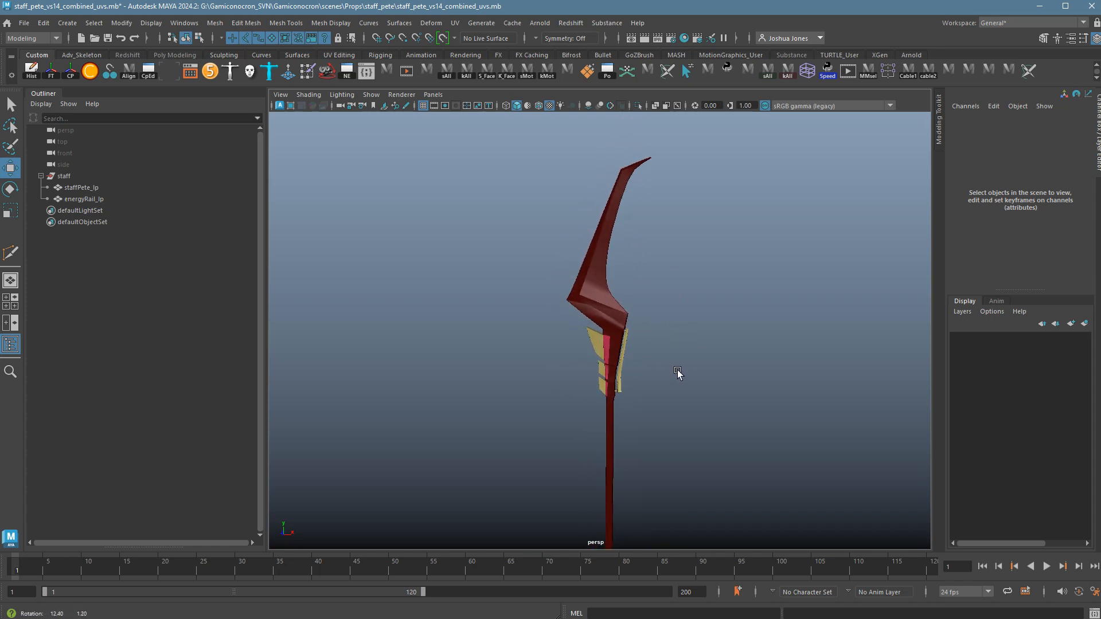
alt+right_drag(634, 371, 808, 372)
alt+drag(776, 371, 605, 346)
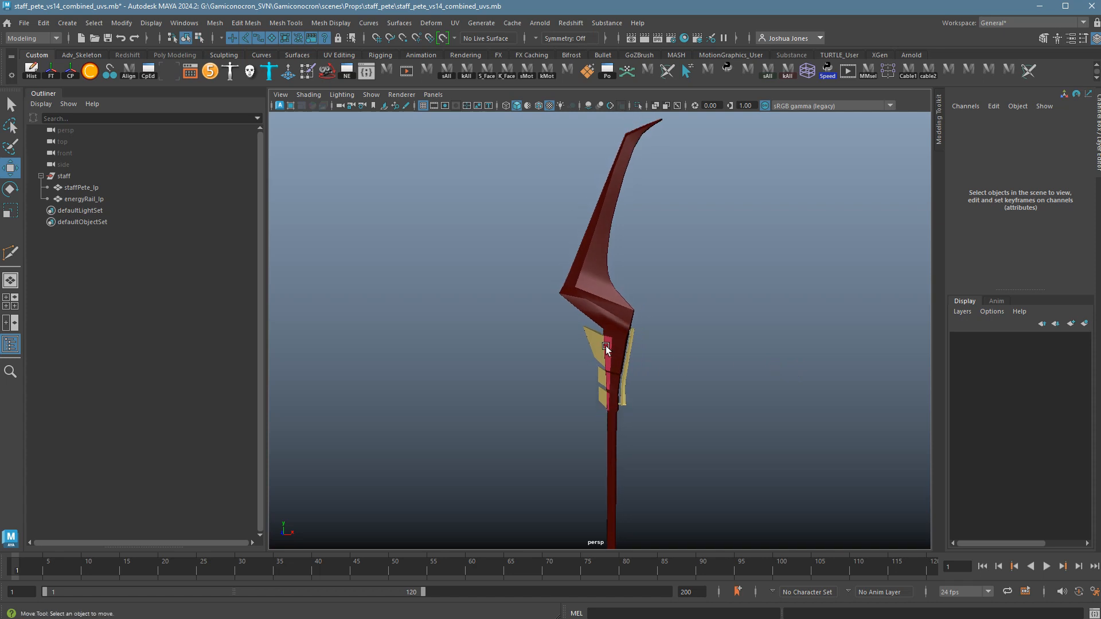
alt+drag(634, 311, 678, 317)
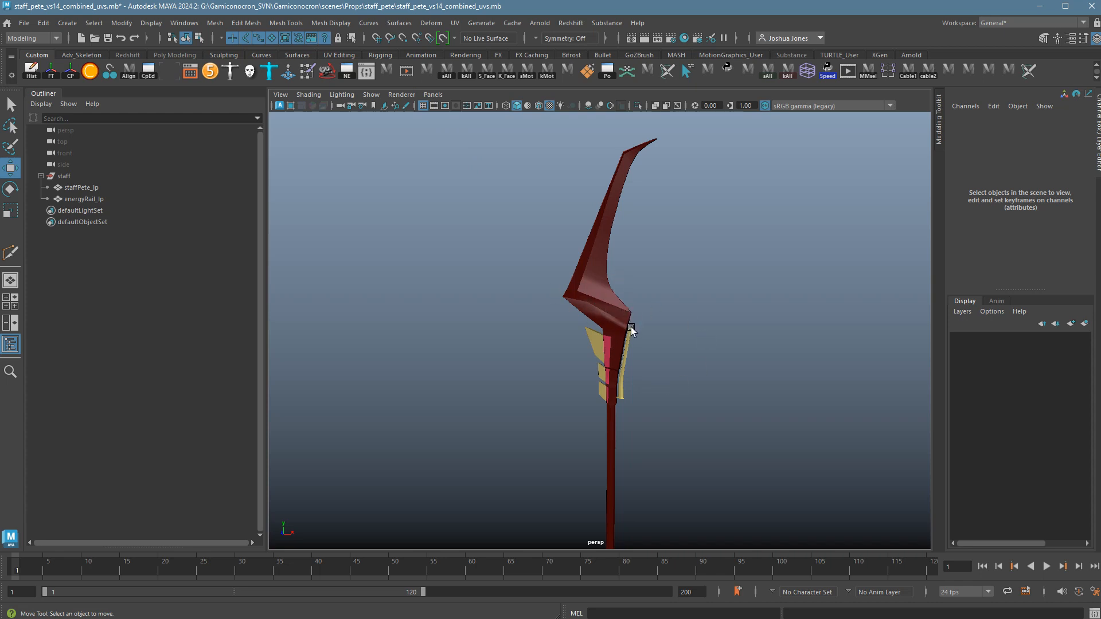
- Open the Hypershade and delete the leather material from the scene
click(684, 39)
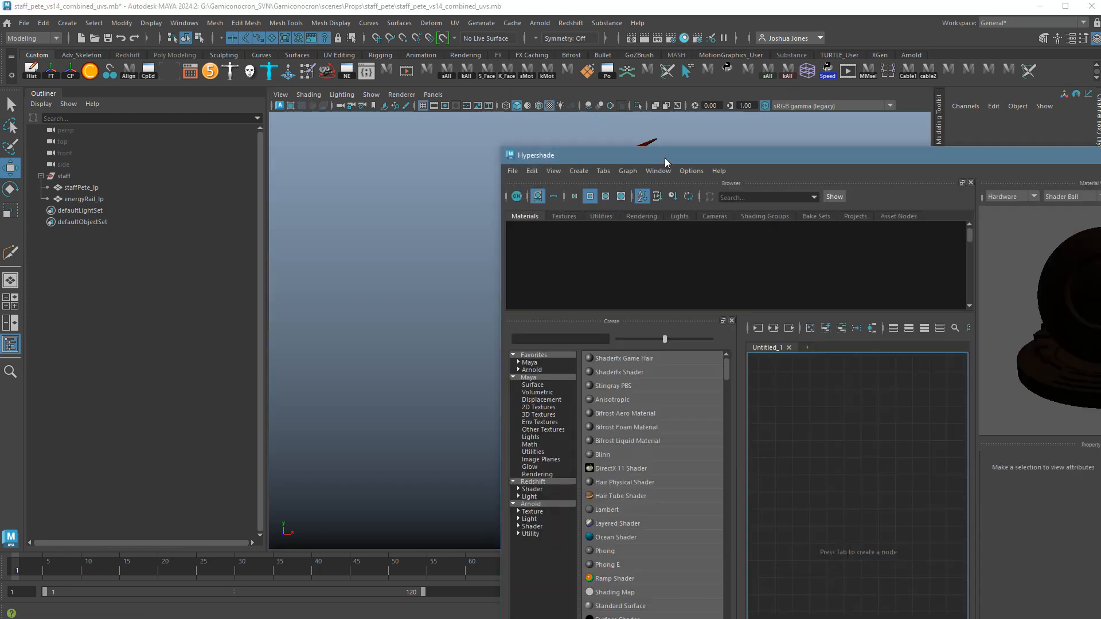
drag(679, 148, 247, 160)
click(148, 246)
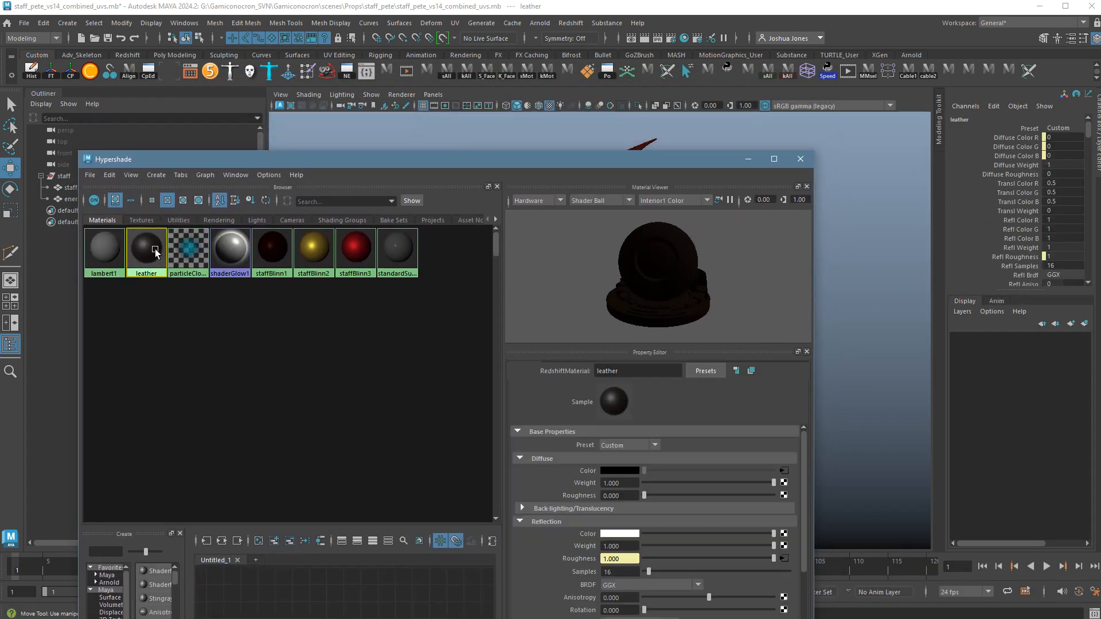
key(Delete)
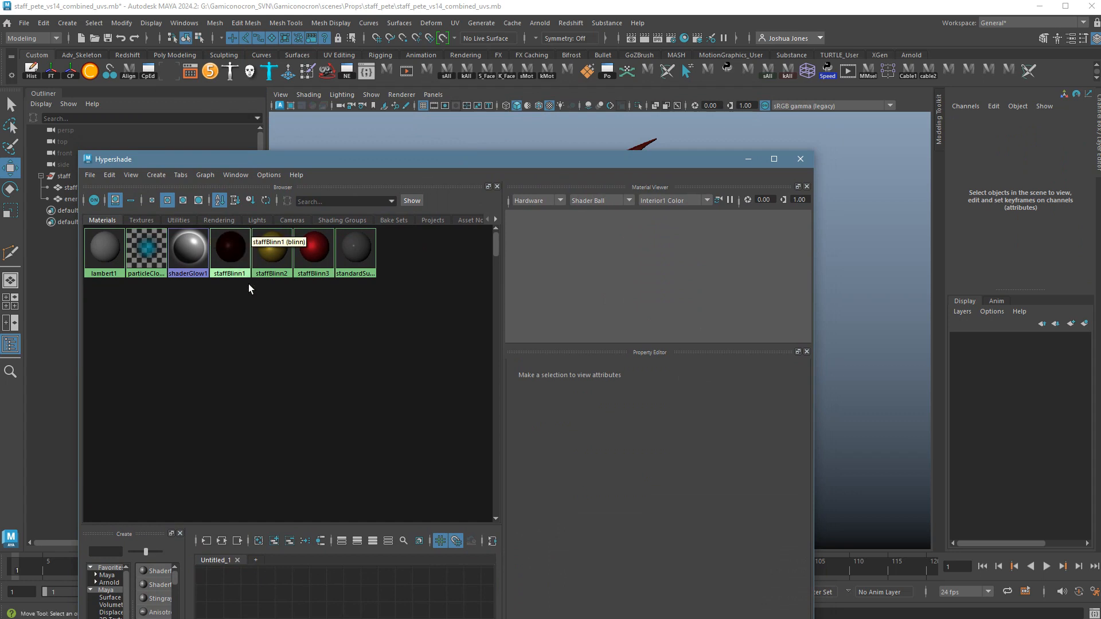
- Check the three existing staff Blinn materials and create three new Lambert materials
click(241, 260)
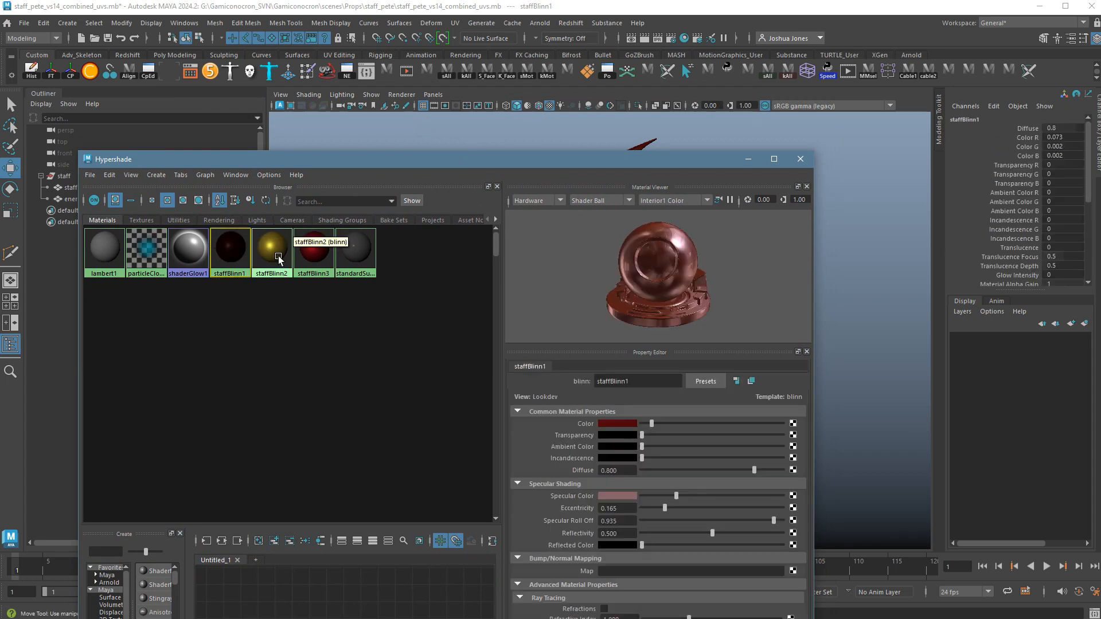
click(278, 258)
click(324, 263)
click(362, 318)
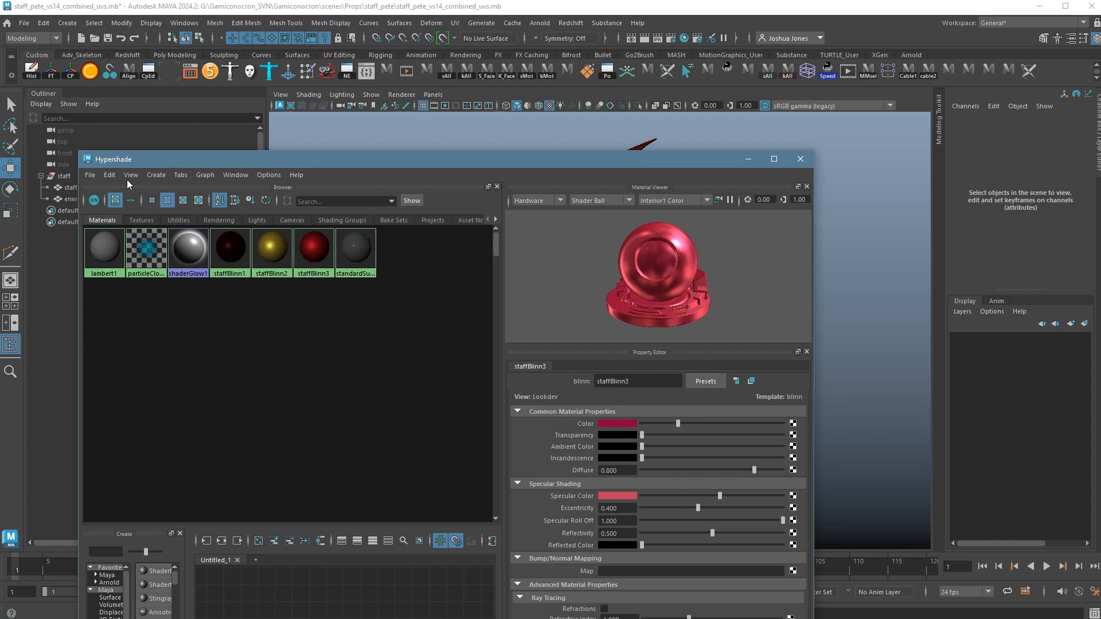
click(156, 175)
mouse_move(180, 196)
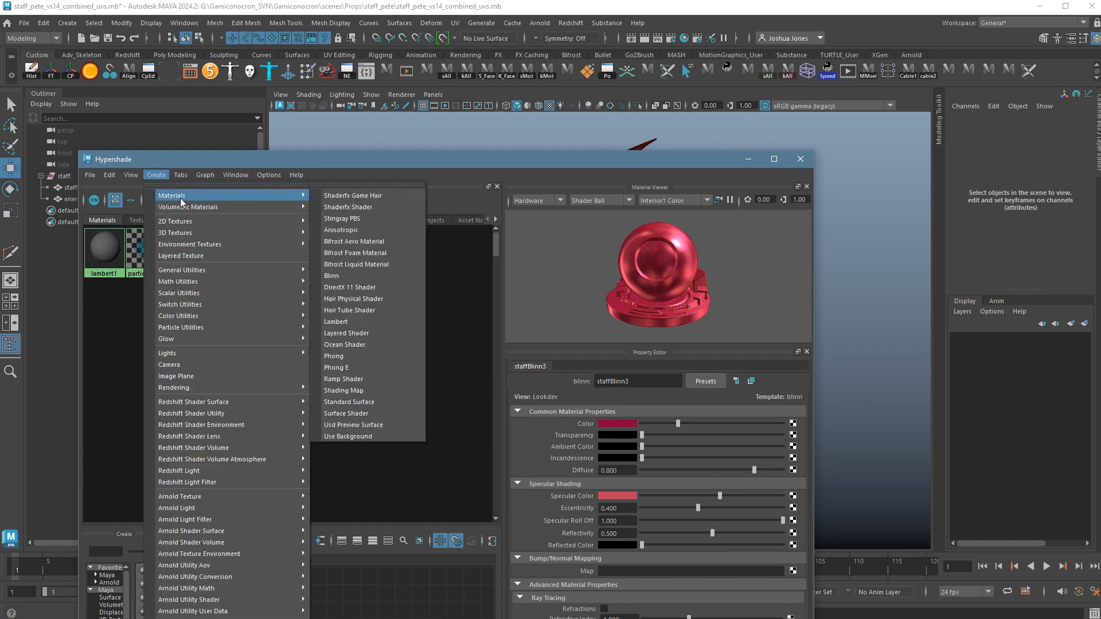
click(343, 321)
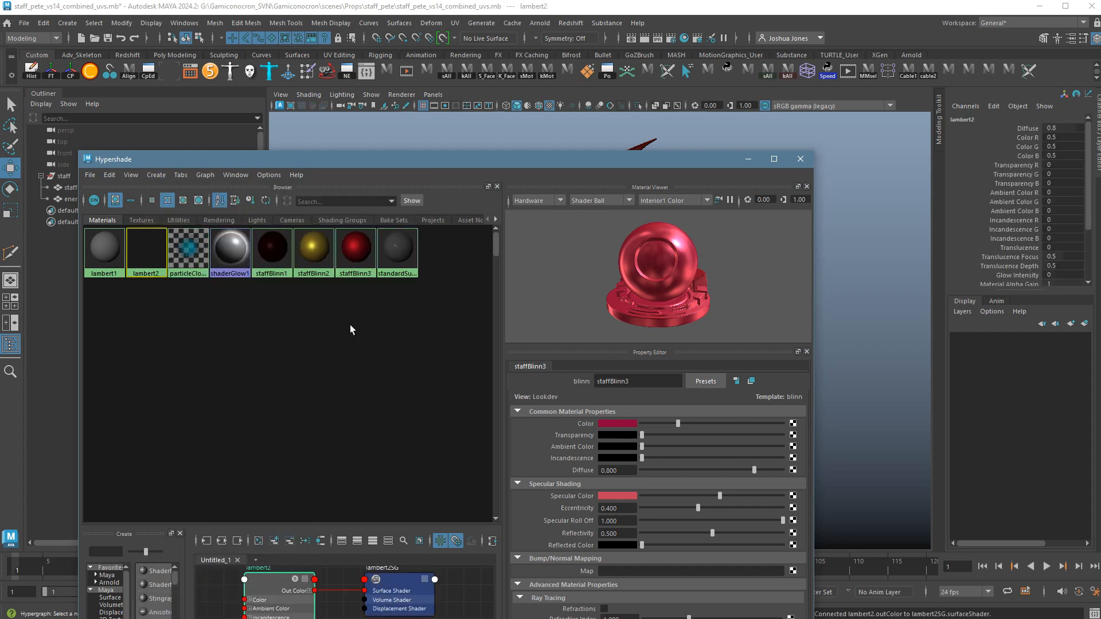
key(g)
key(g)
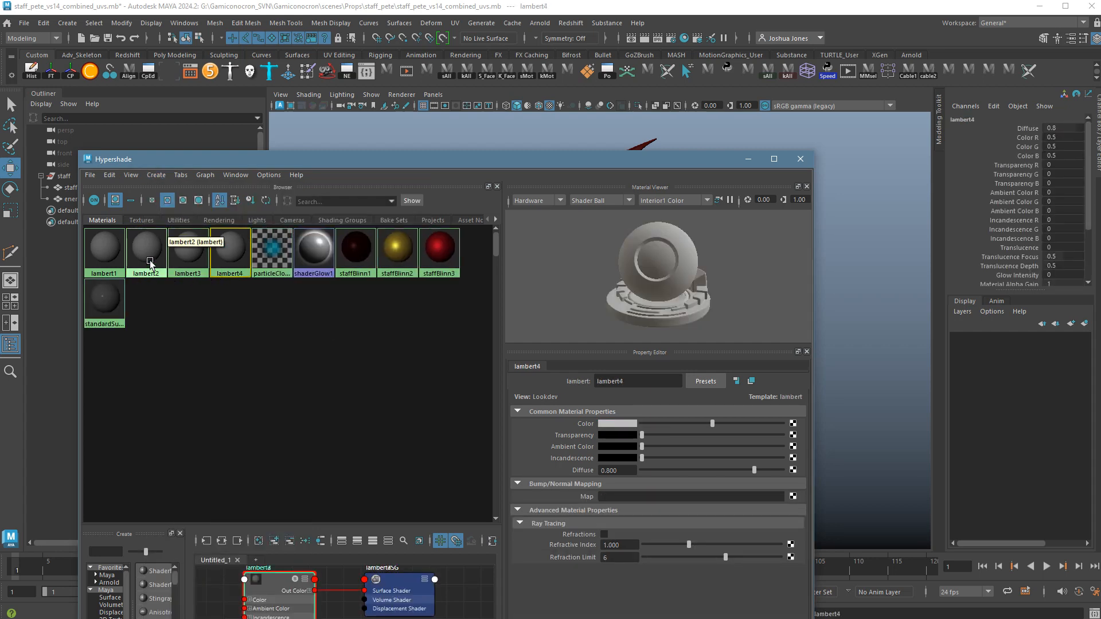
- Move the Hypershade window aside so the upper staff and the new materials are visible together
drag(228, 164, 639, 204)
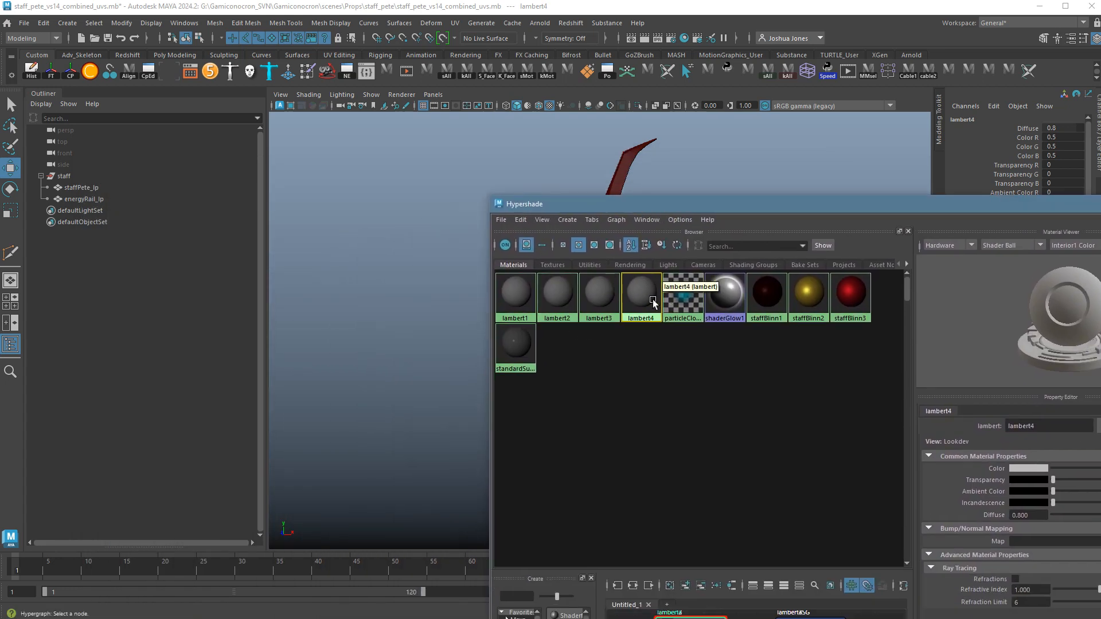
middle_drag(566, 305, 579, 308)
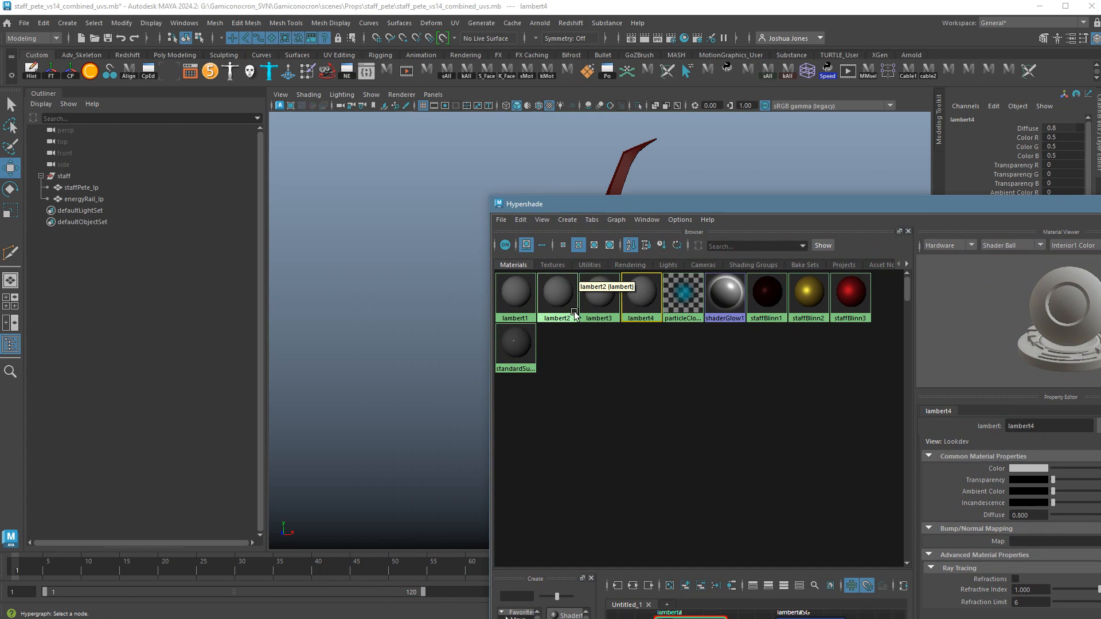
drag(580, 205, 803, 187)
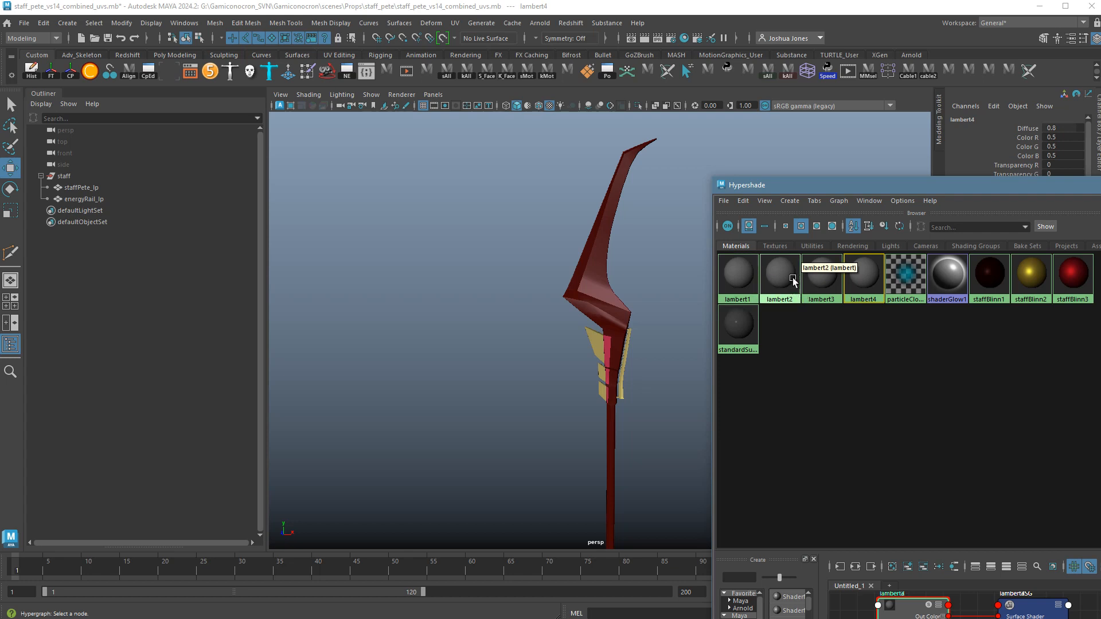
middle_drag(793, 279, 658, 308)
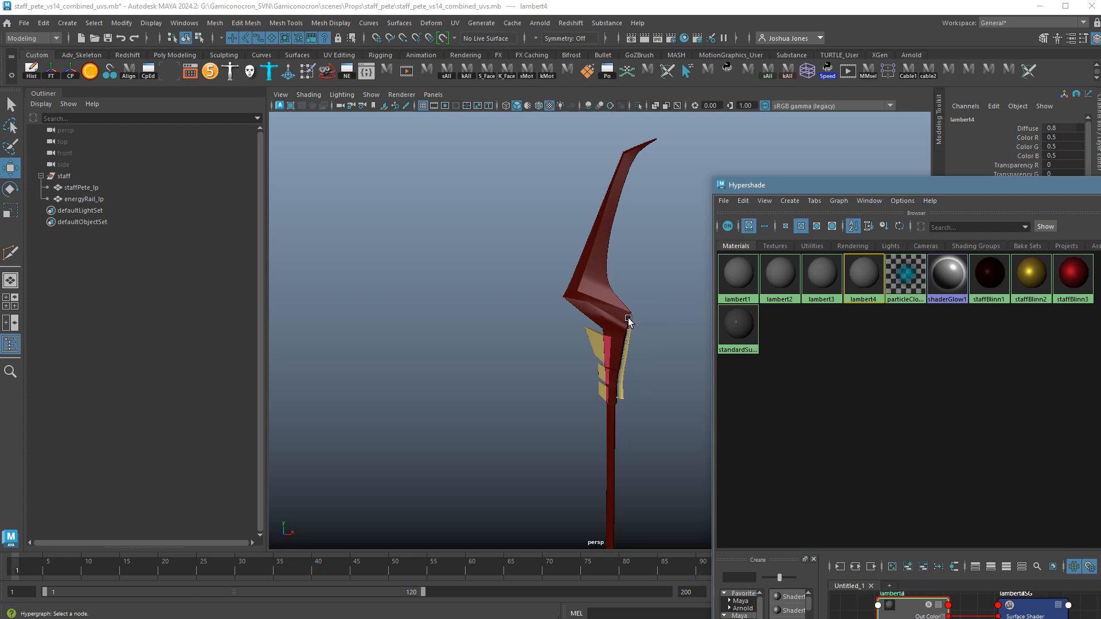
middle_drag(628, 318, 598, 363)
drag(812, 187, 792, 165)
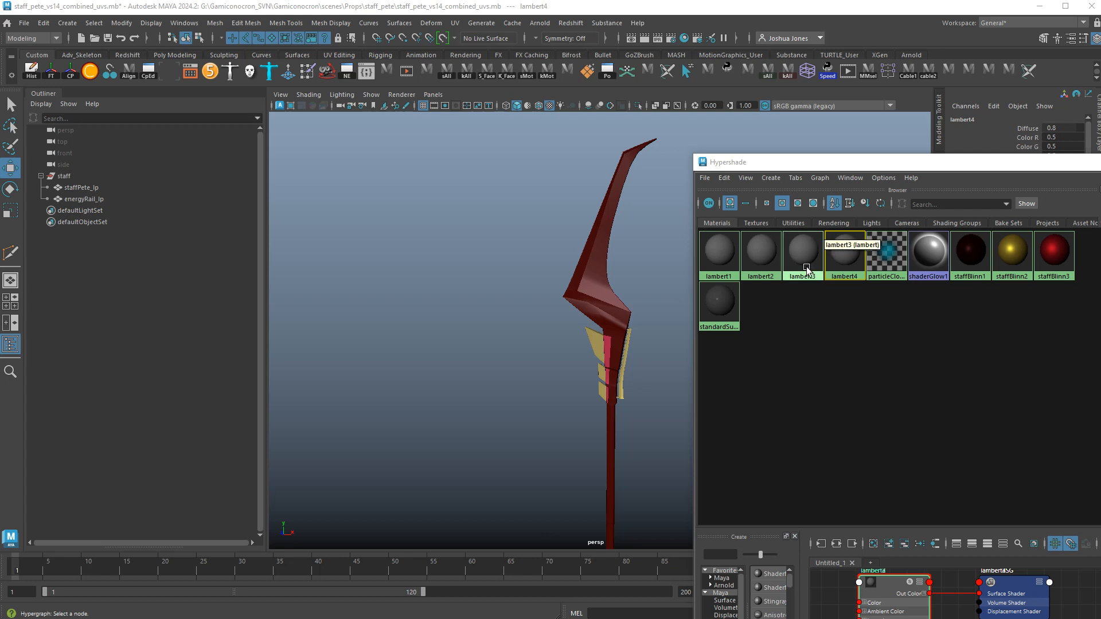
middle_drag(800, 273, 624, 328)
- Rename the lambert2 material as staffMain and set its color to dark blue
click(780, 267)
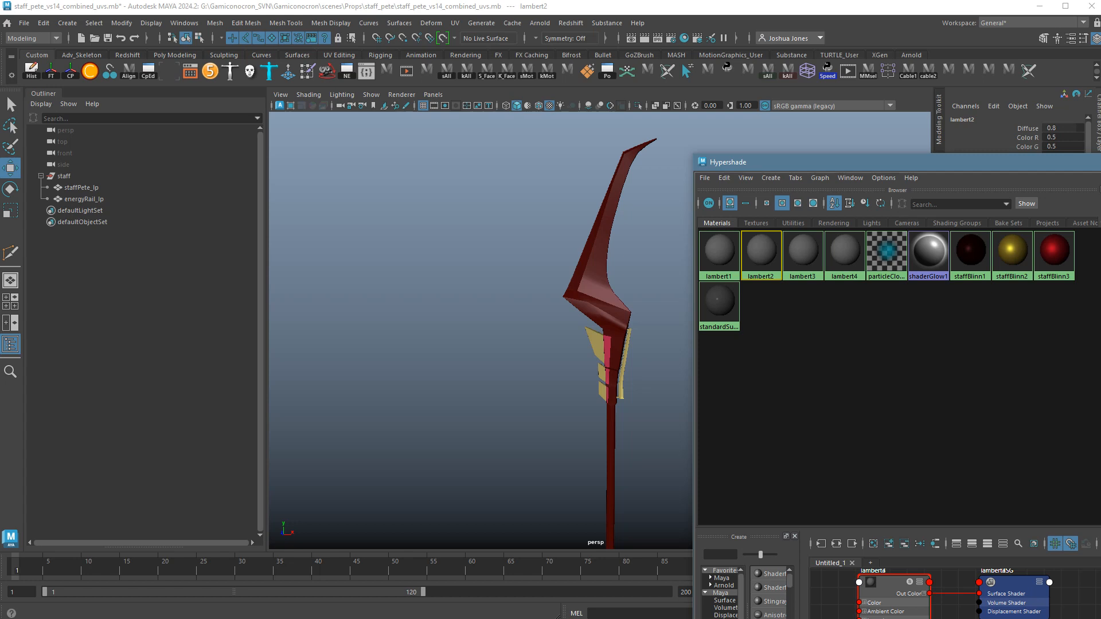
key(Return)
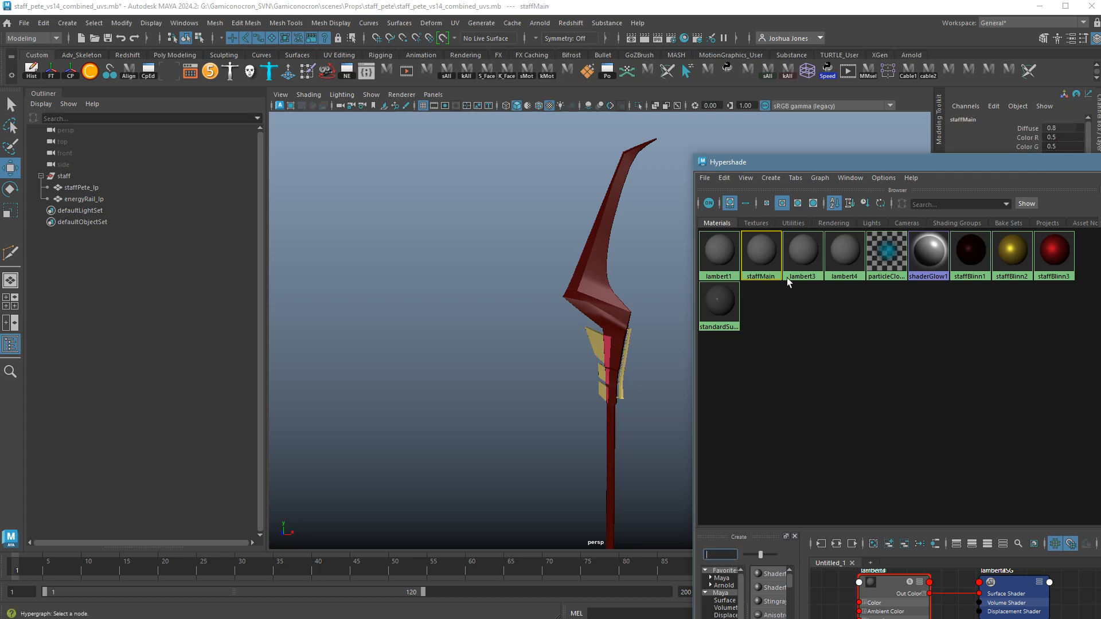
click(816, 263)
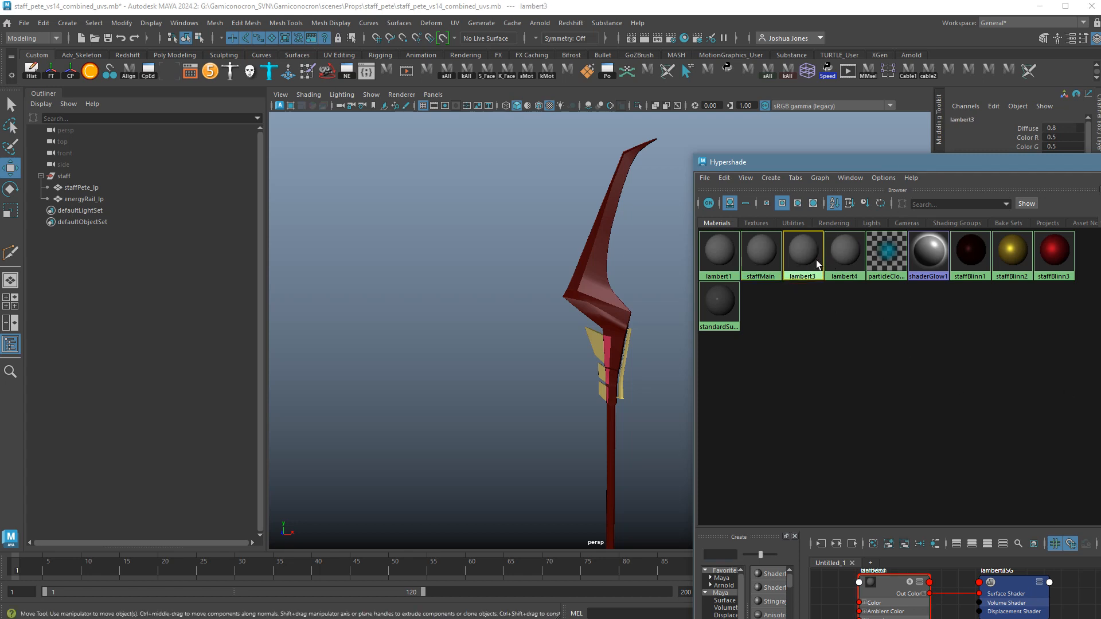
click(761, 252)
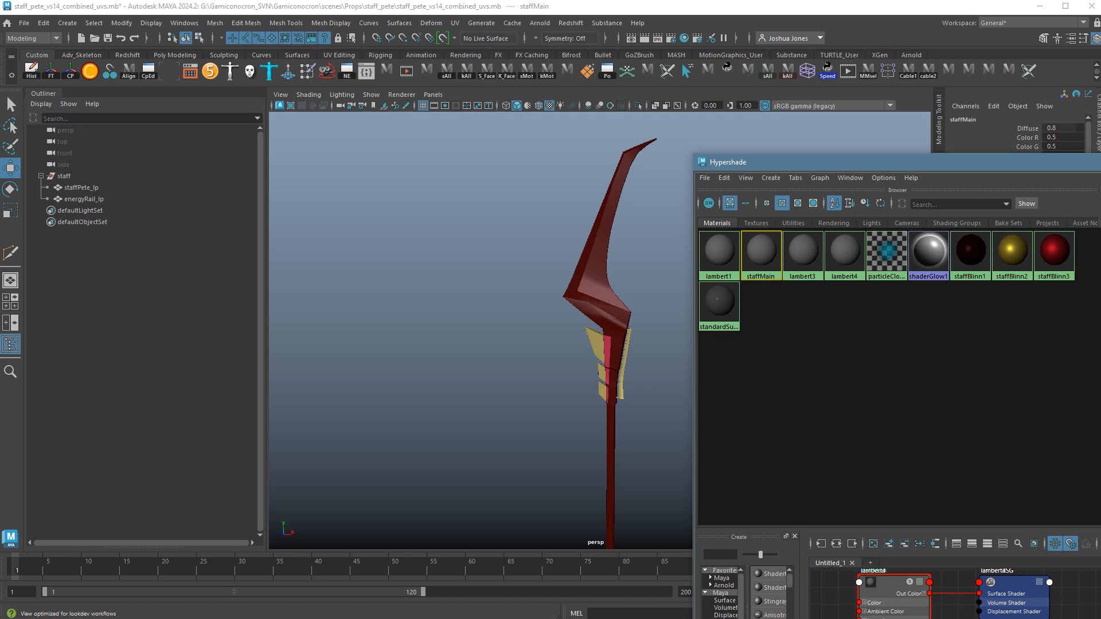
drag(413, 353, 404, 339)
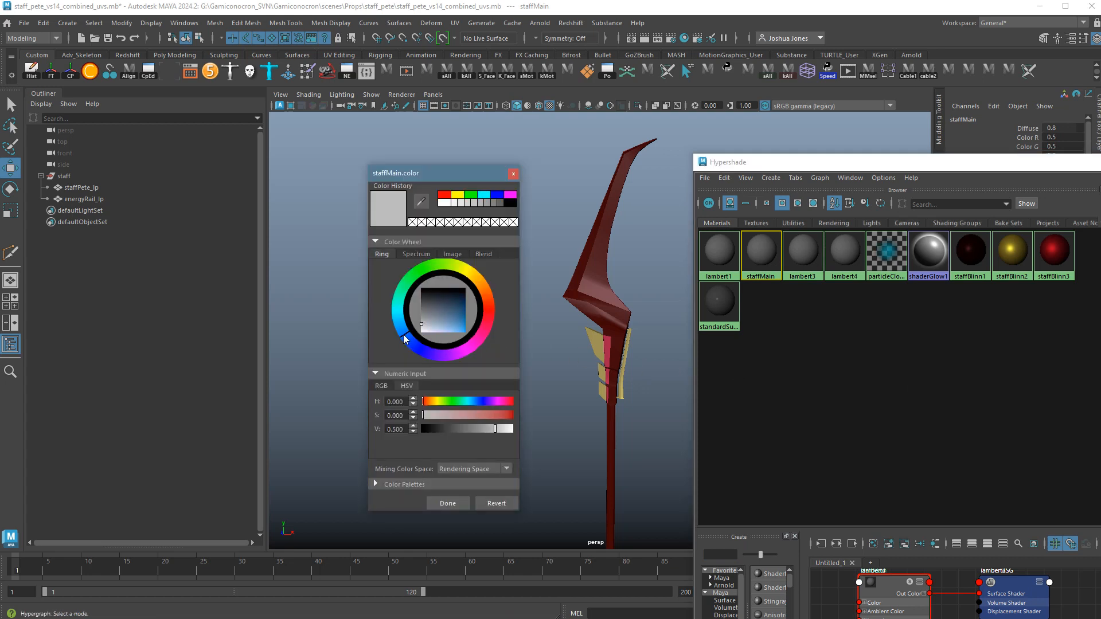
drag(458, 310, 461, 322)
click(446, 504)
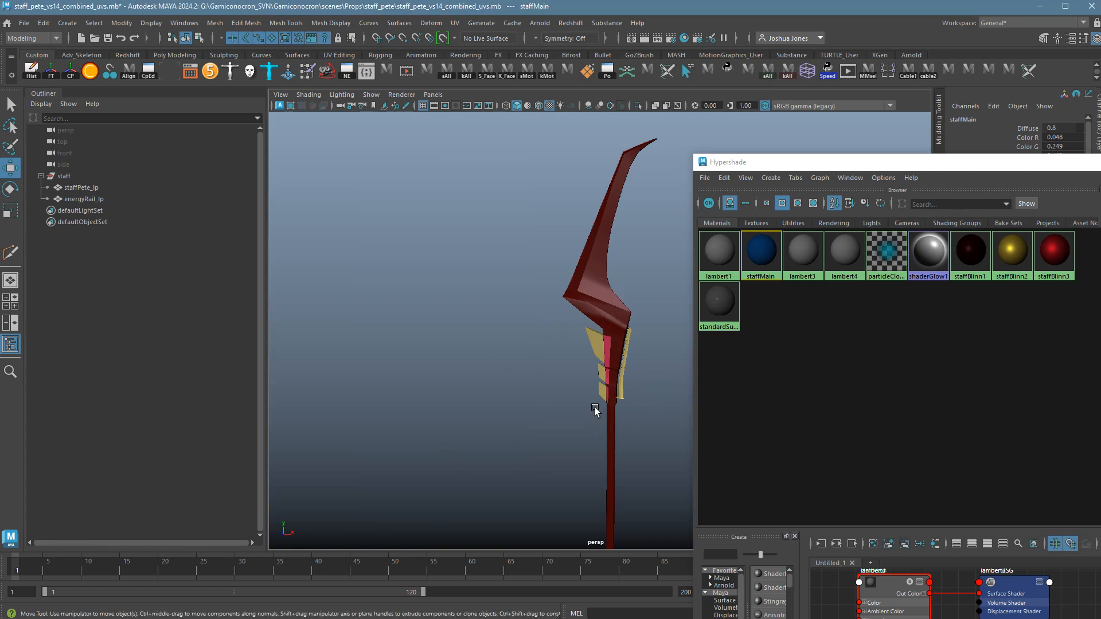
- Rename the other two new Lambert materials, lambert3 as goldAccents and lambert4 as energyRail
click(807, 260)
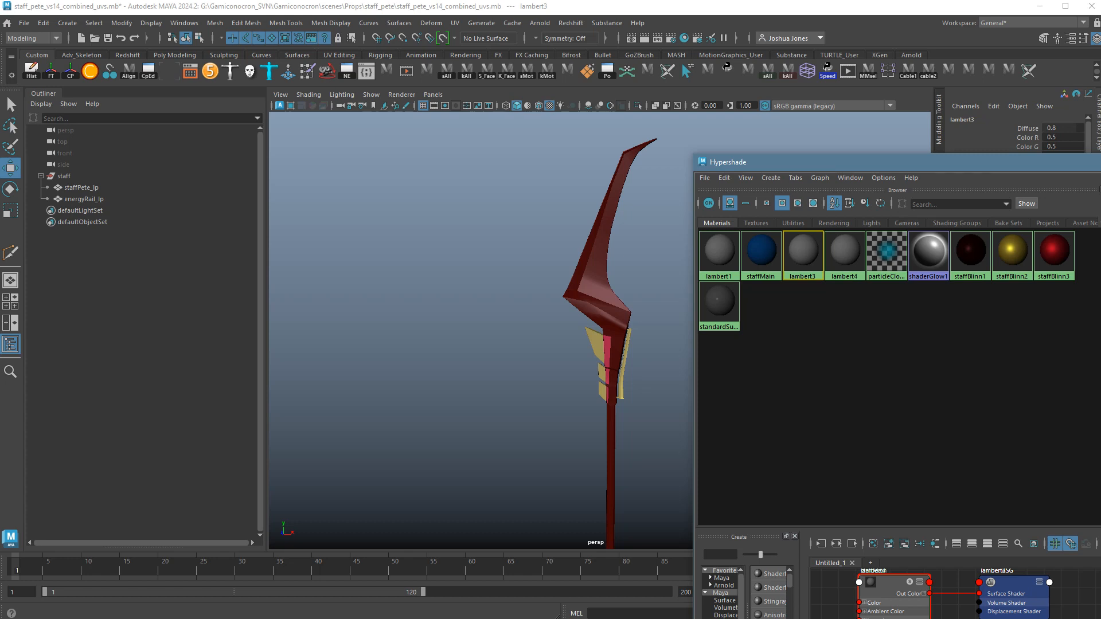
key(Return)
click(838, 263)
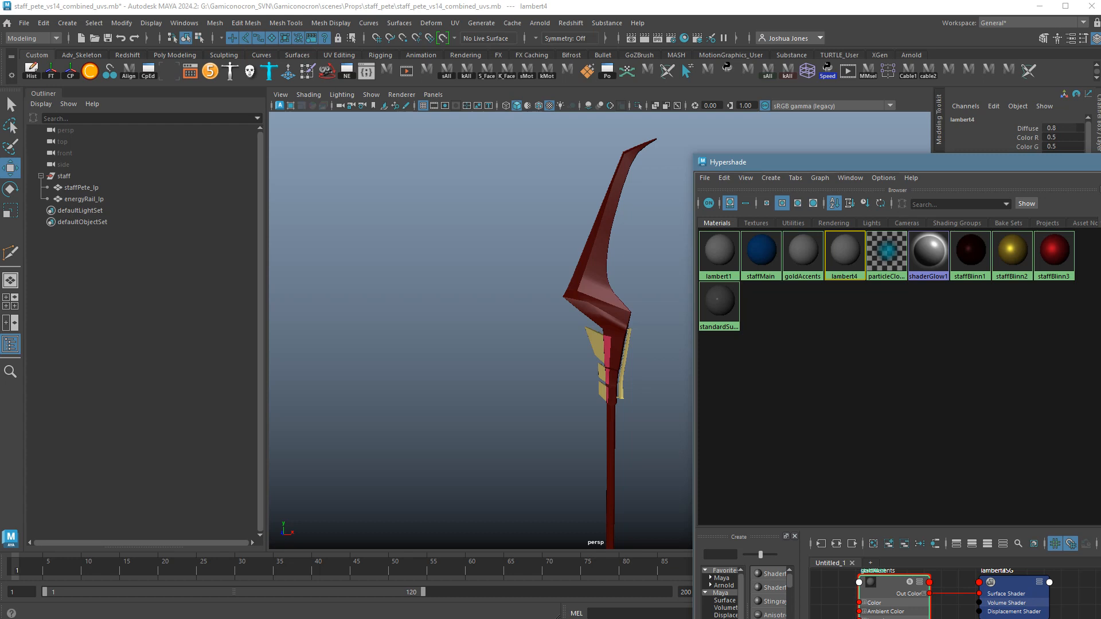
key(Return)
- Set the goldAccents material's color to gold yellow, with hue about 56, saturation about 0.97 and value about 0.67
click(810, 269)
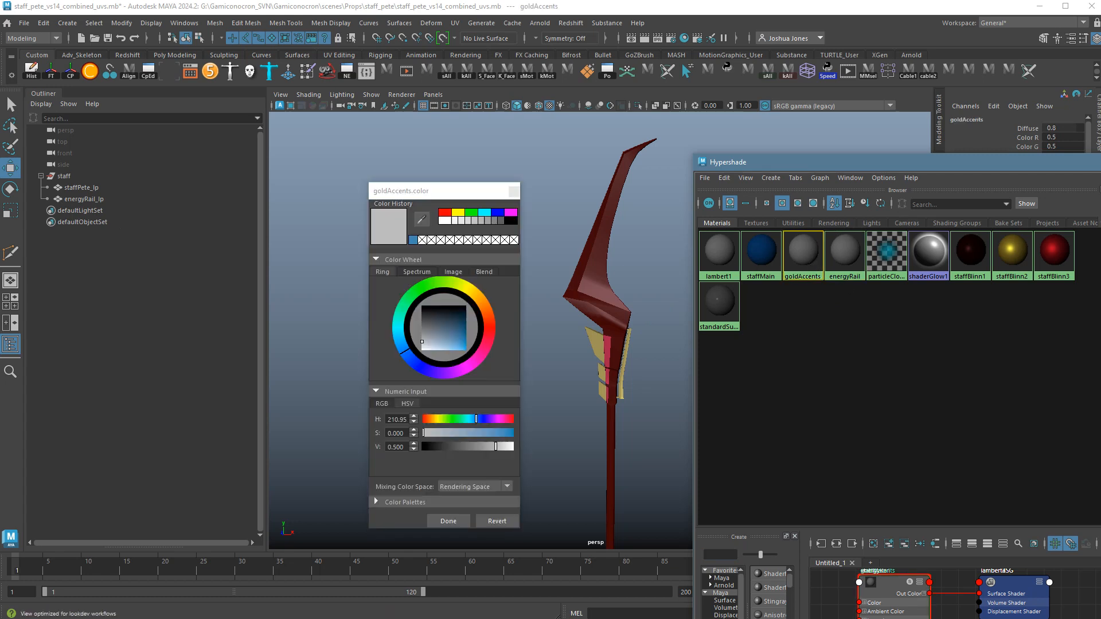
click(470, 295)
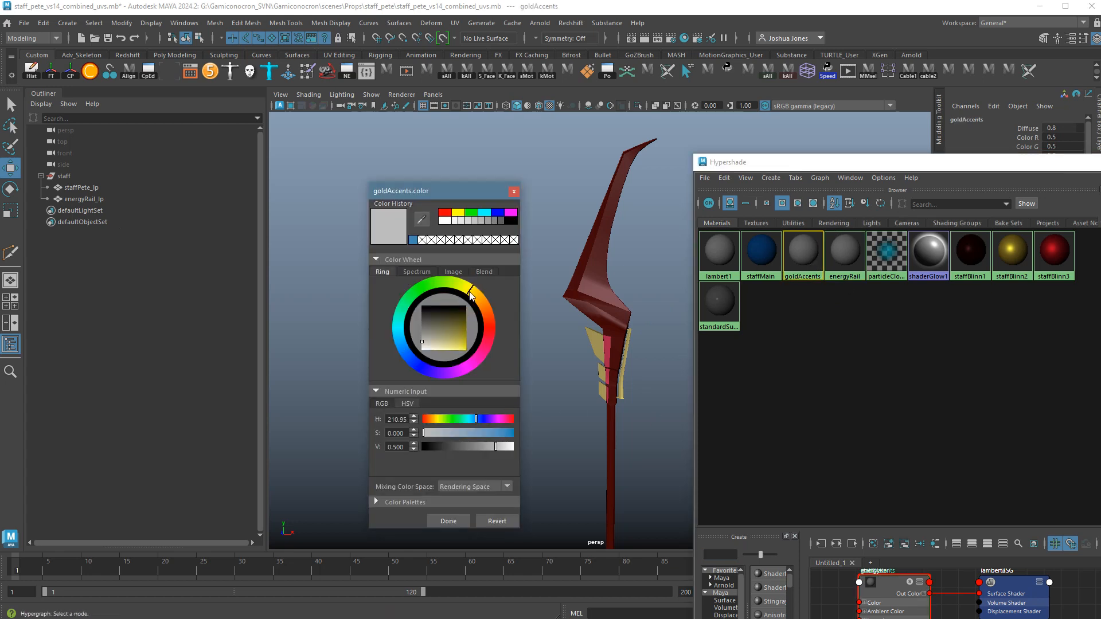
click(456, 340)
drag(462, 338, 465, 370)
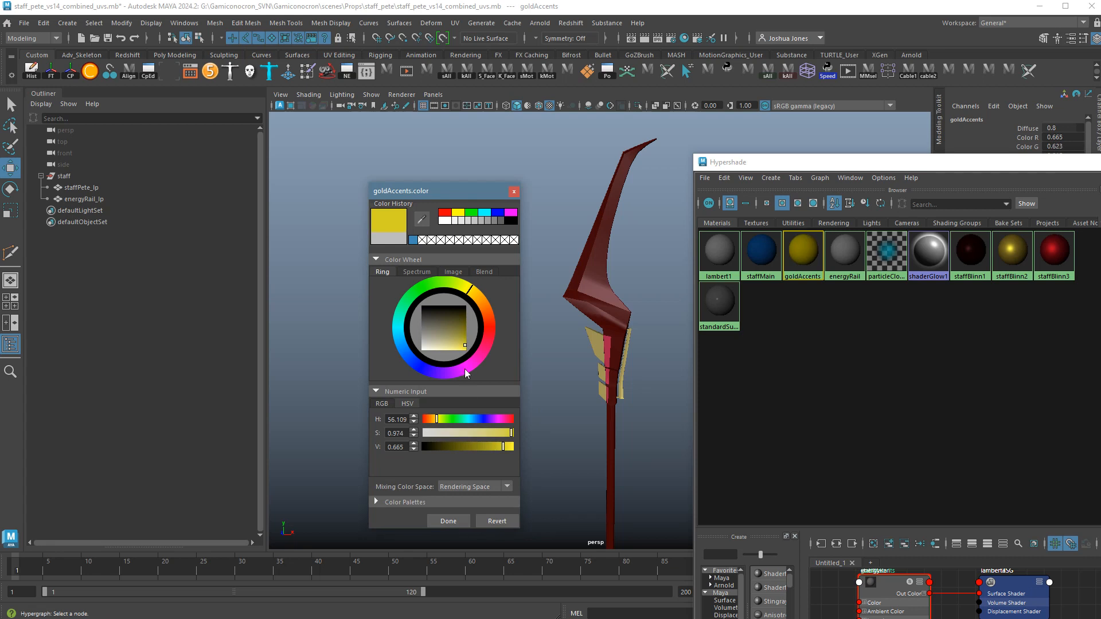
click(453, 520)
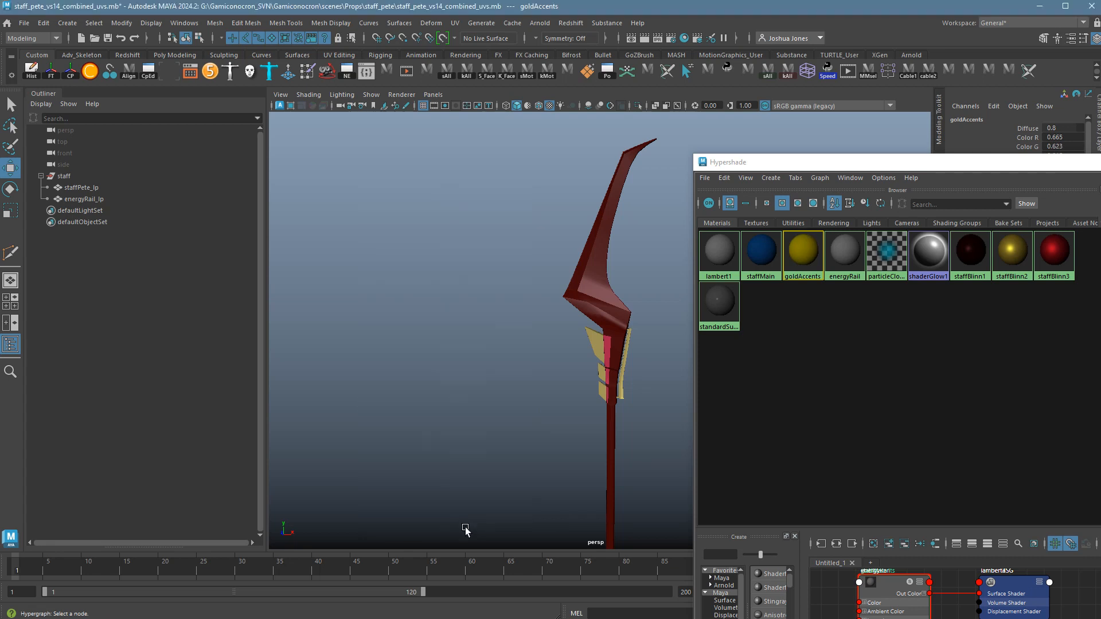
- Set the energyRail material's color to purple
click(863, 256)
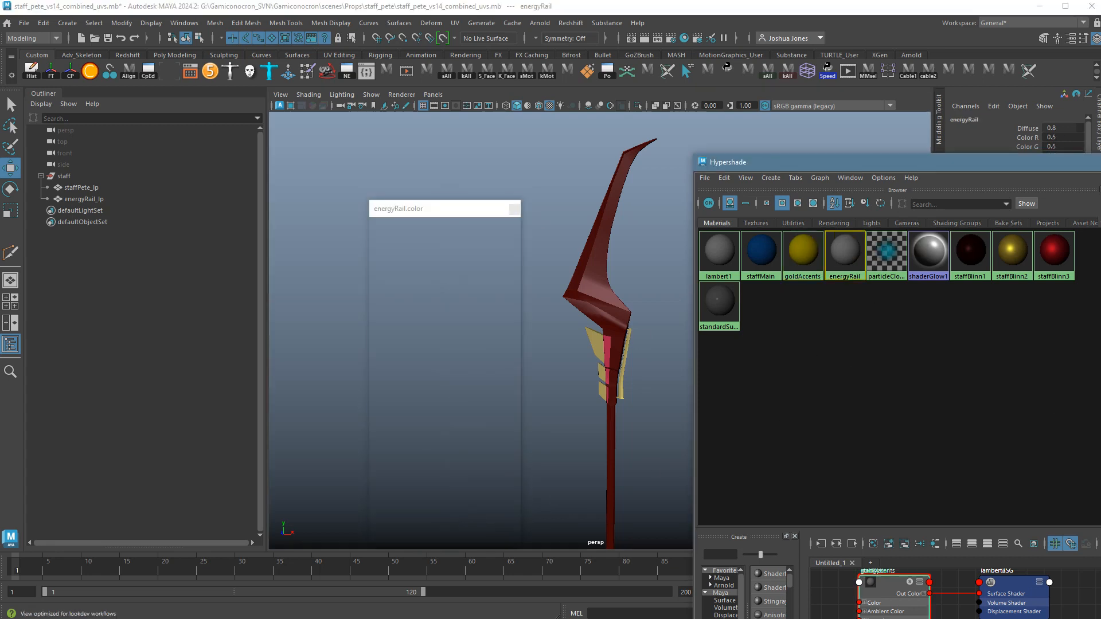
click(470, 388)
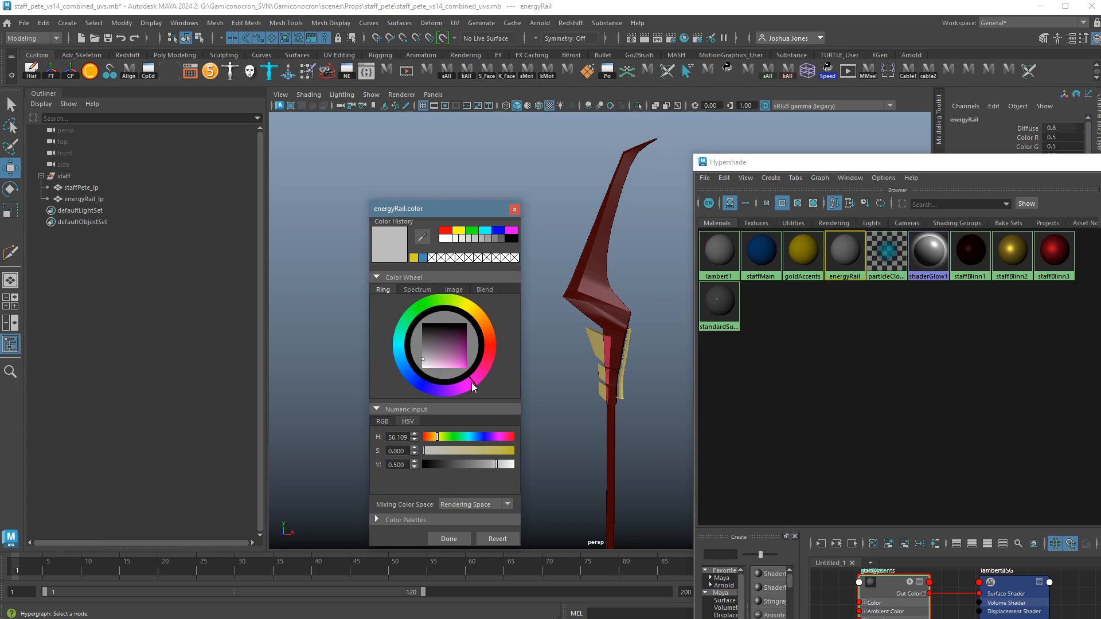
click(499, 436)
drag(496, 450, 497, 449)
click(456, 538)
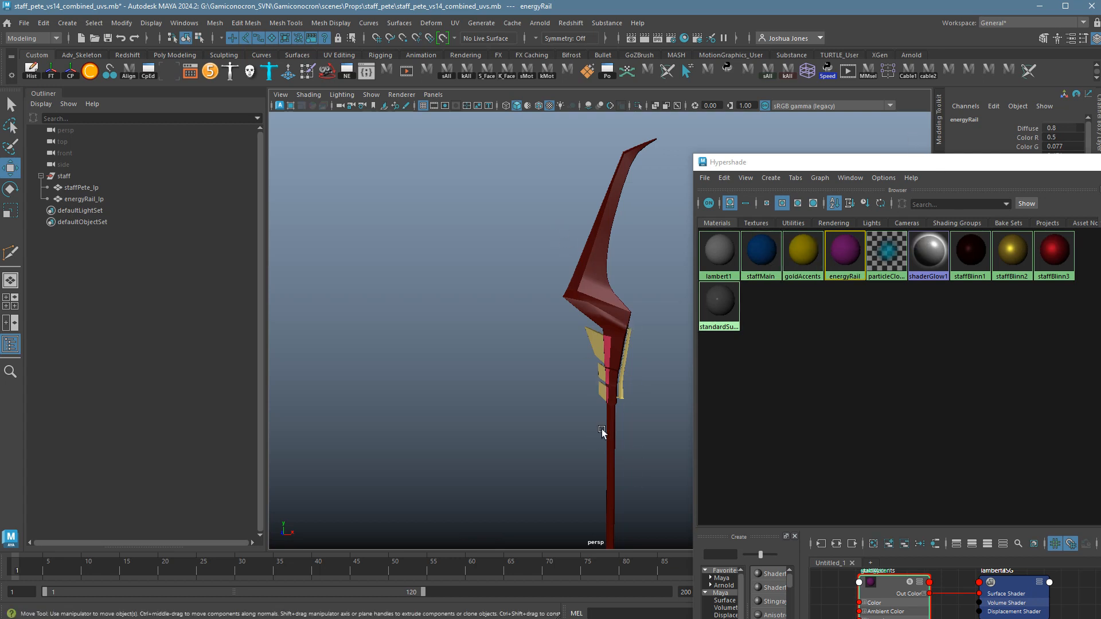
- Try assigning the staffMain material to the whole staff mesh, inspect it from several angles, and undo the assignment
alt+drag(602, 435, 509, 376)
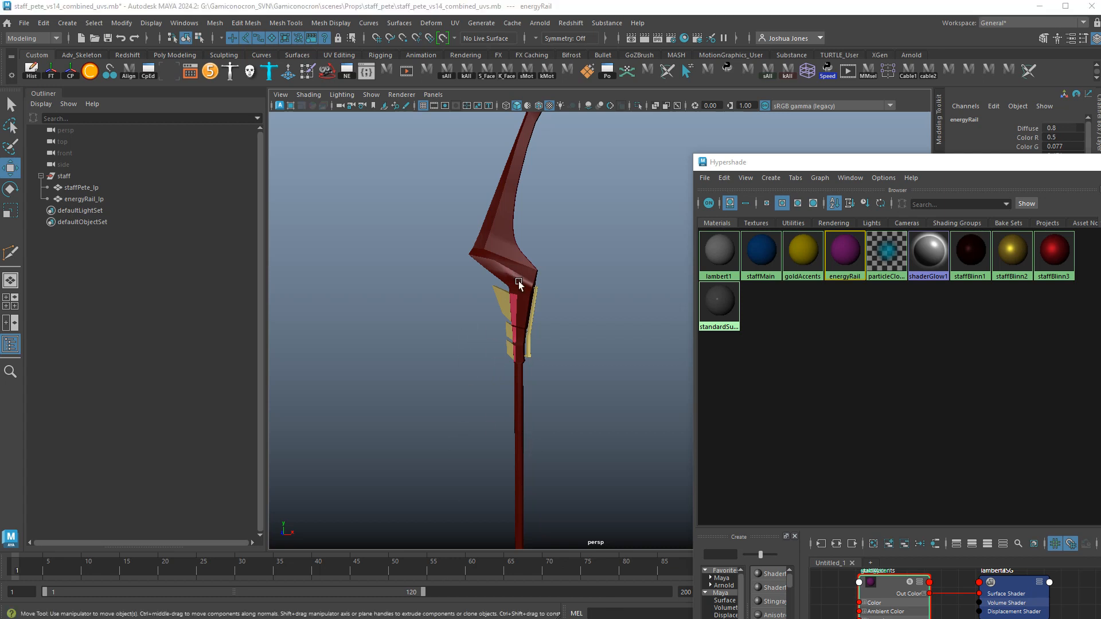
alt+drag(536, 266, 645, 331)
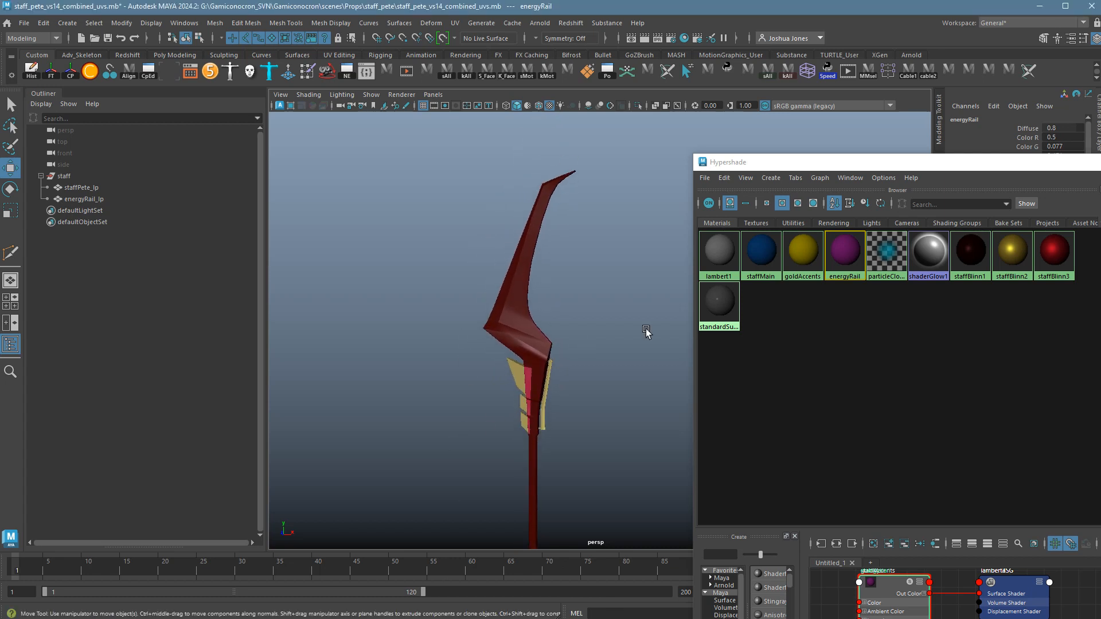
middle_drag(775, 259, 509, 319)
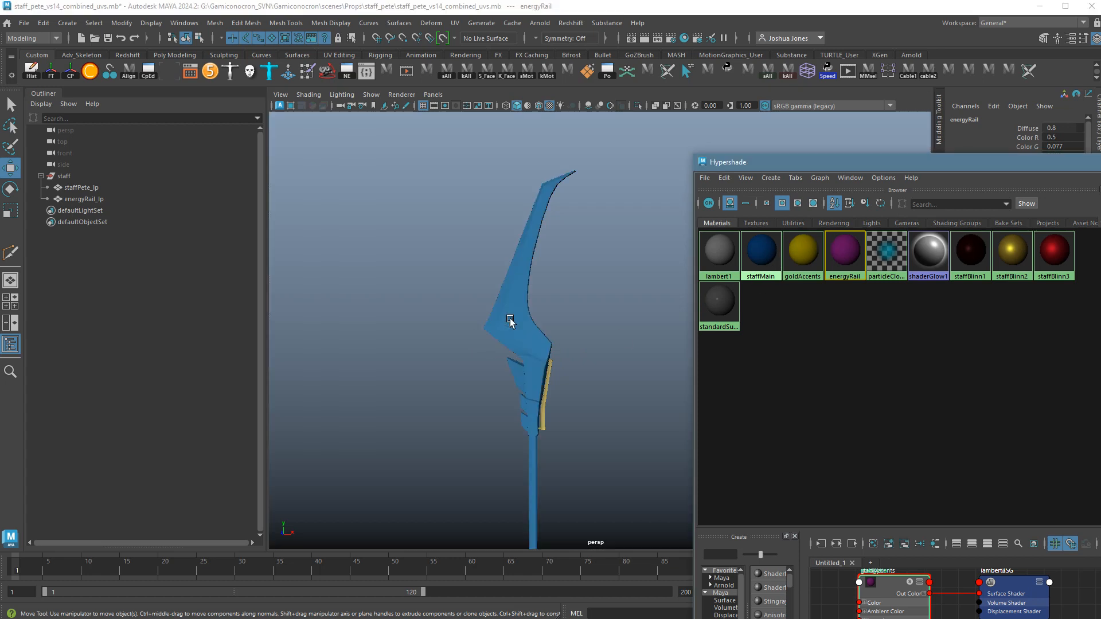
alt+drag(591, 419, 491, 294)
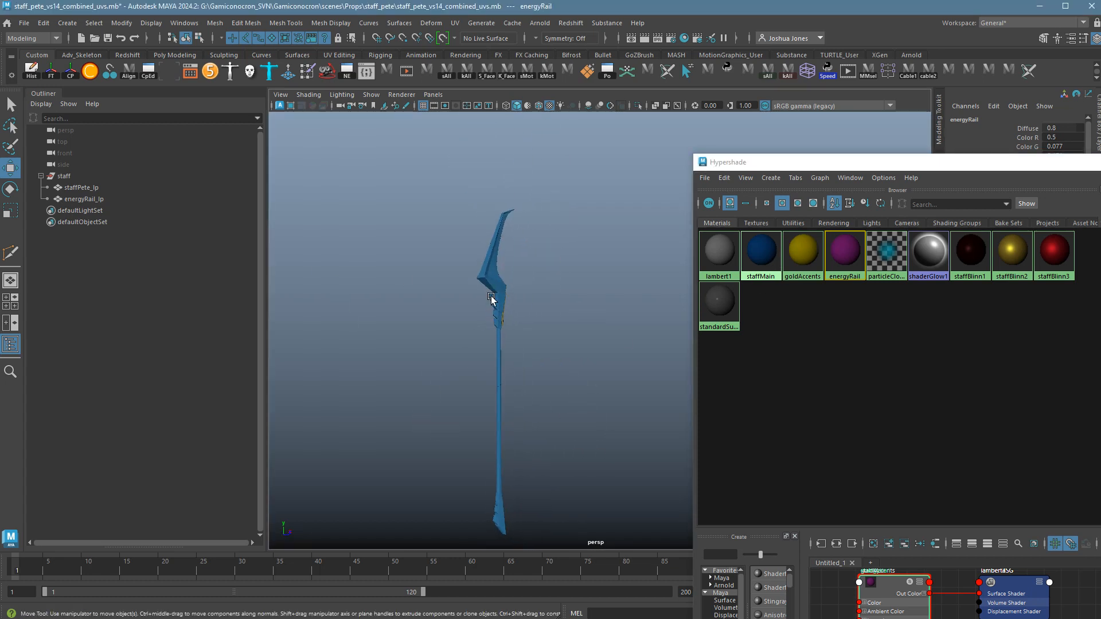
scroll(481, 342, up, 5)
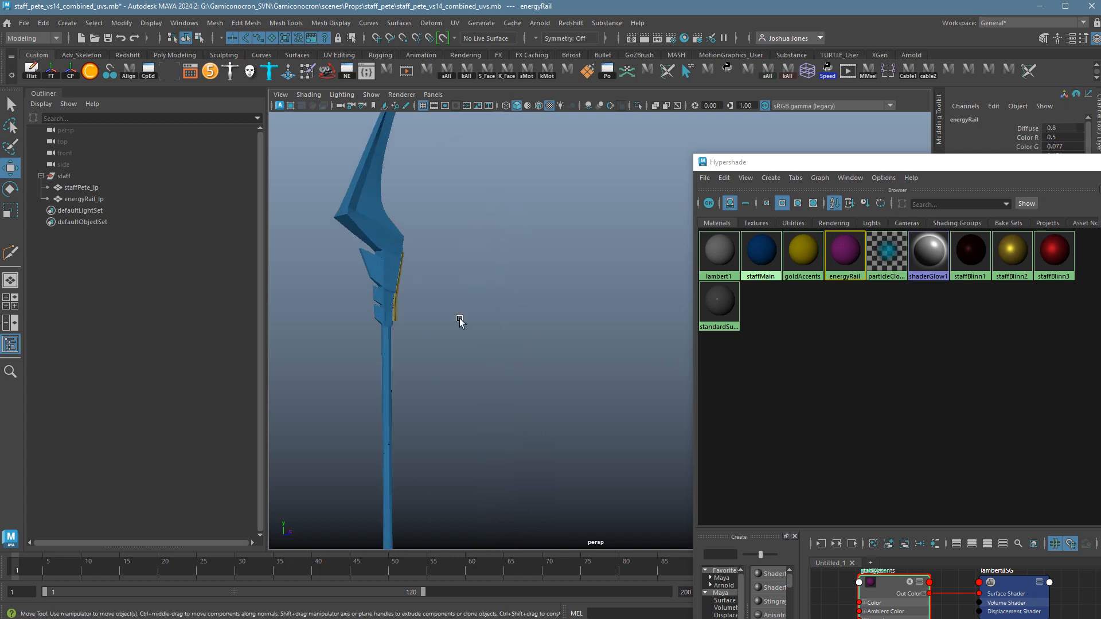
alt+middle_drag(428, 280, 558, 393)
alt+drag(558, 394, 528, 389)
alt+right_drag(528, 388, 659, 395)
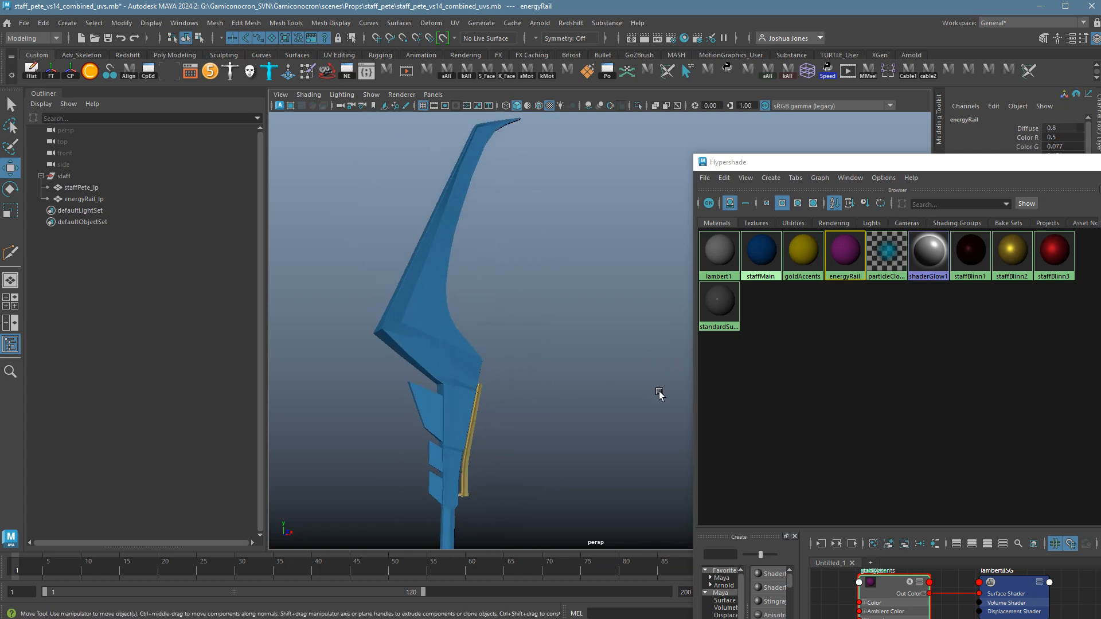
key(ctrl+z)
- Open the UV Editor beside the staff, select the staffPete_lp mesh and switch to UV shell selection
alt+drag(544, 413, 609, 373)
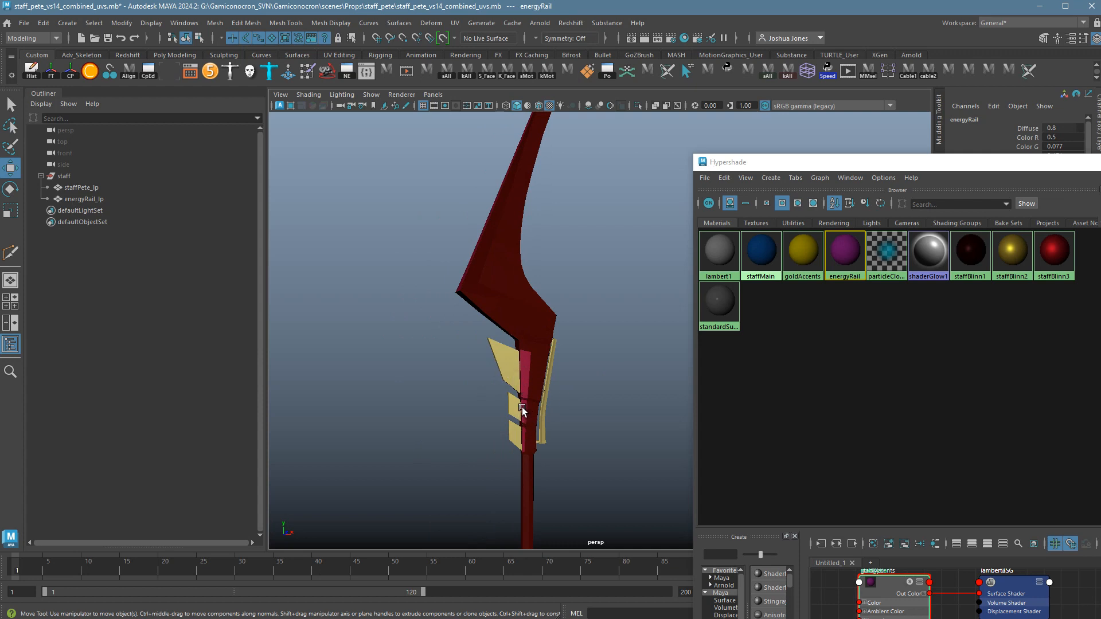
click(452, 24)
click(474, 45)
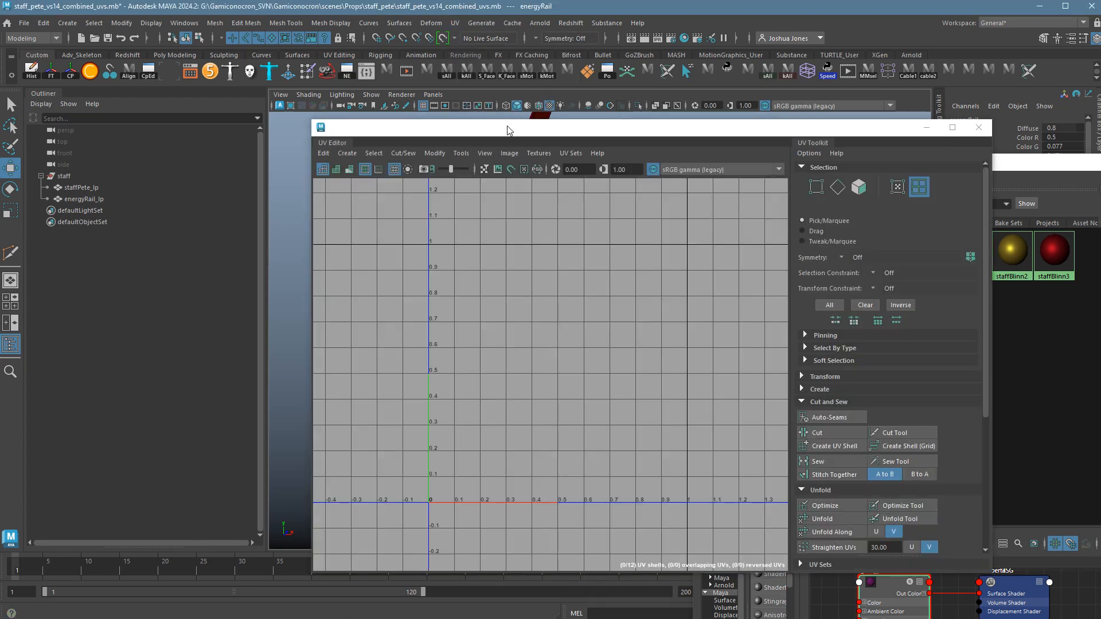
drag(510, 126, 865, 144)
click(510, 319)
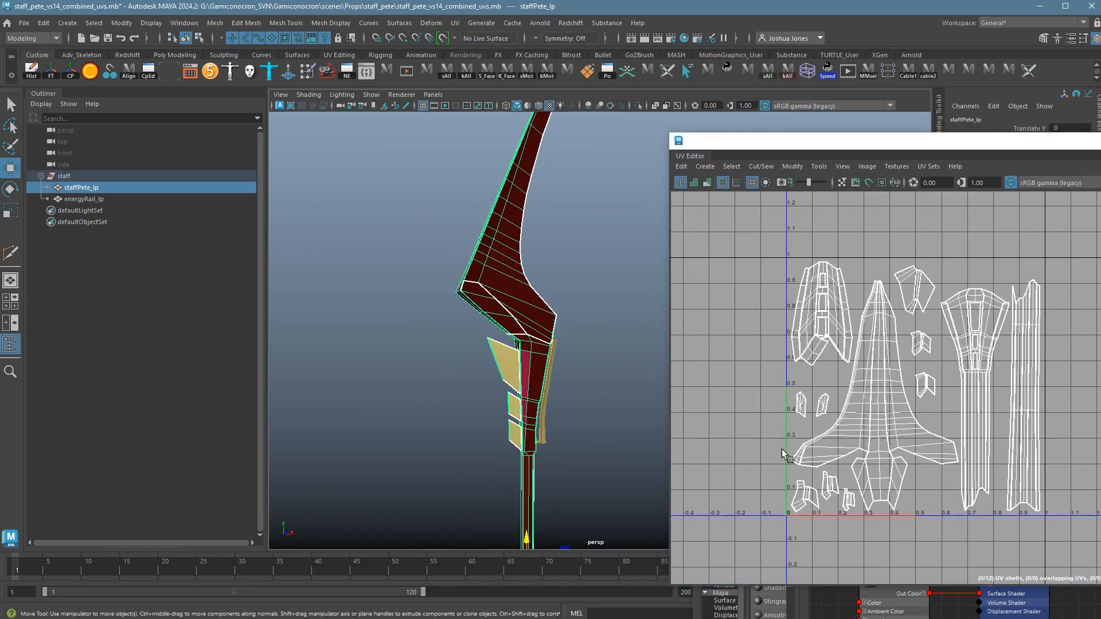
right_drag(937, 343, 888, 325)
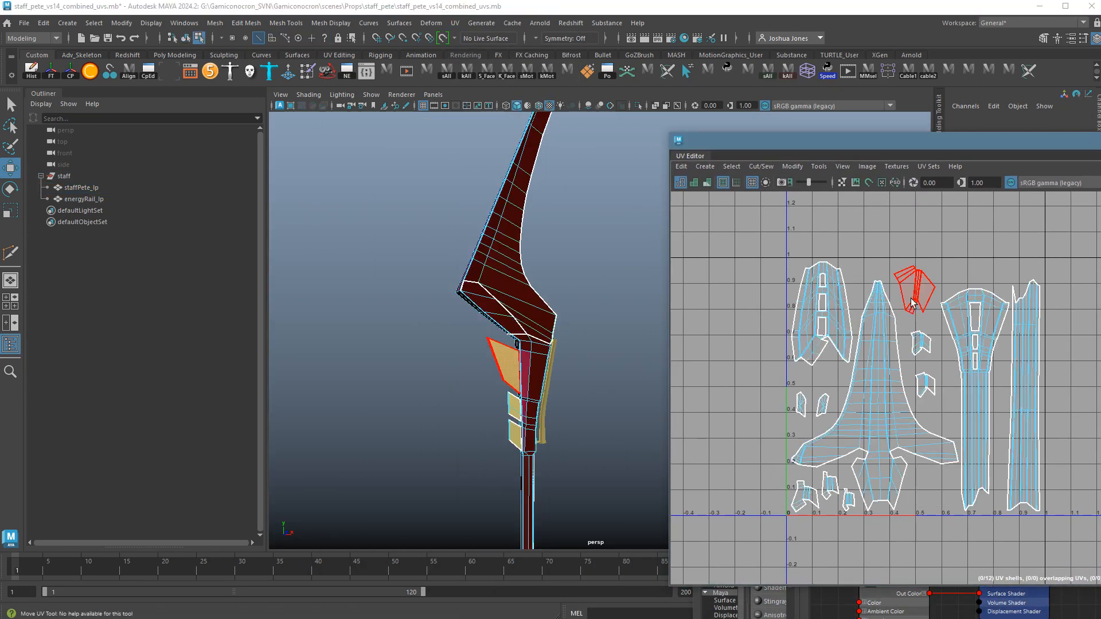
click(911, 294)
shift+click(922, 344)
shift+click(925, 385)
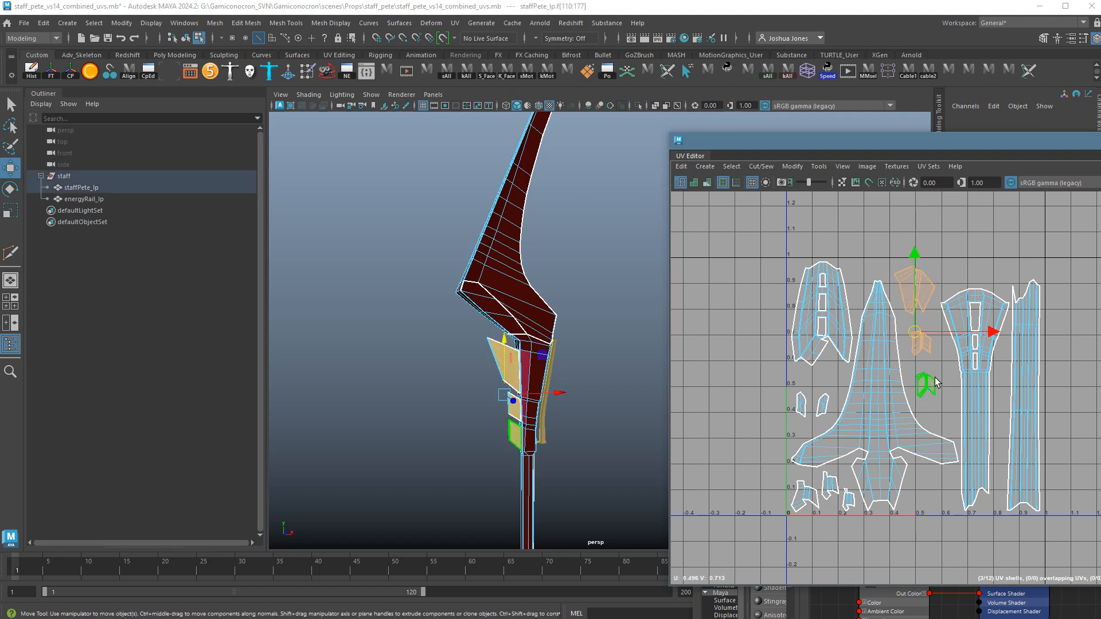
shift+click(806, 498)
shift+click(827, 484)
shift+click(848, 498)
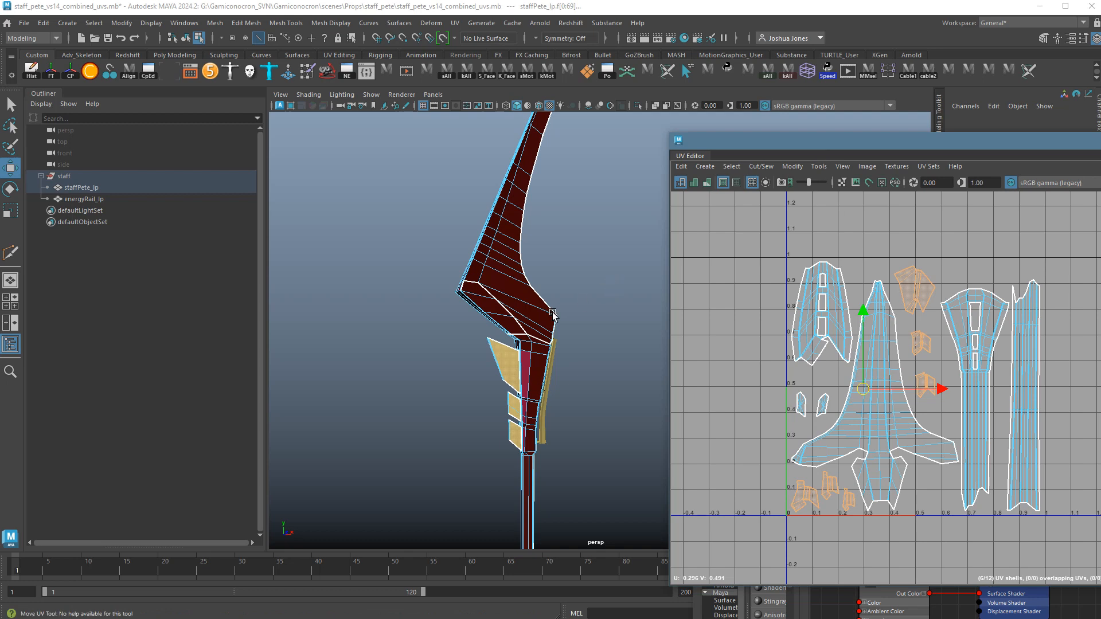
- Return to object mode and assign the staffMain material to the whole staffPete_lp mesh
right_drag(545, 313, 601, 294)
click(598, 265)
drag(744, 149, 926, 458)
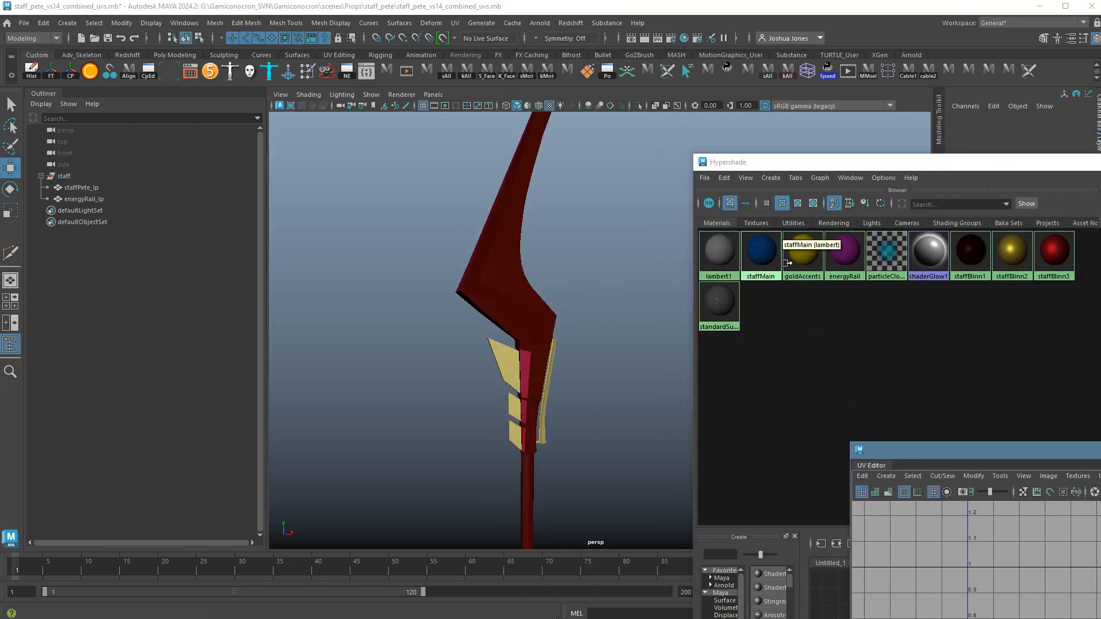
middle_drag(765, 255, 493, 287)
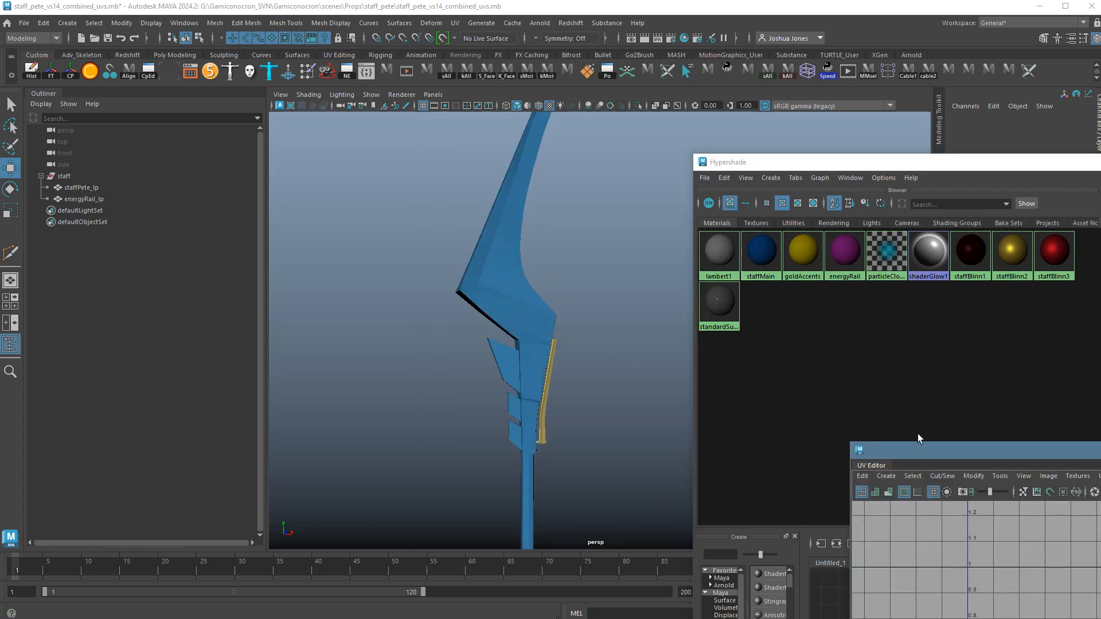
- Assign the goldAccents material to the six small fin UV shells of the staff mesh, and return to object mode with nothing selected
drag(916, 448, 682, 122)
click(533, 305)
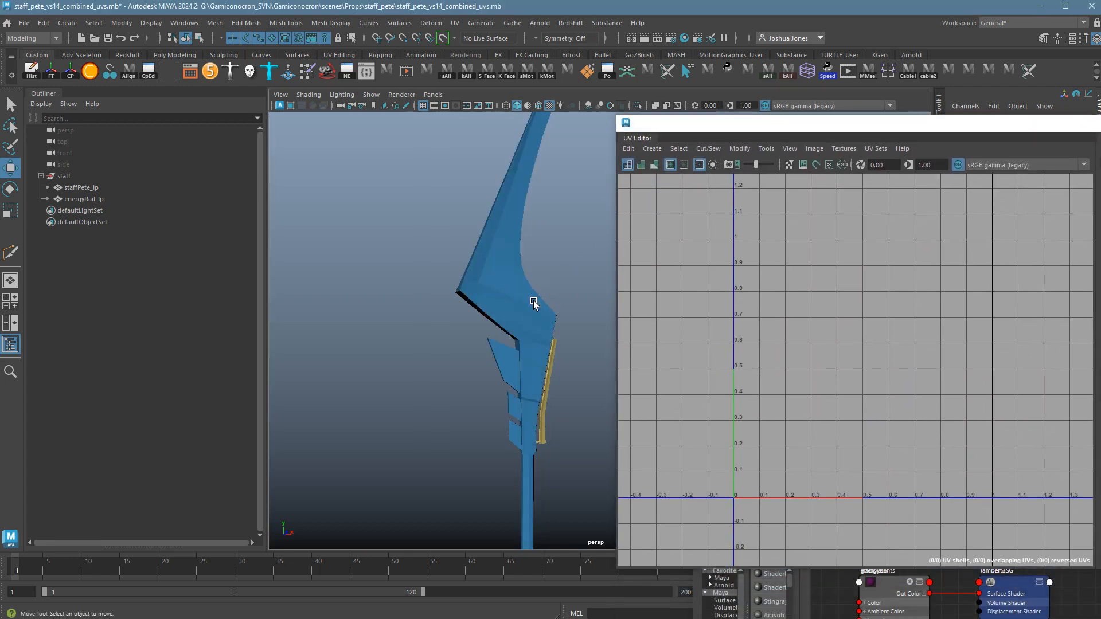
right_drag(853, 276, 819, 261)
click(864, 278)
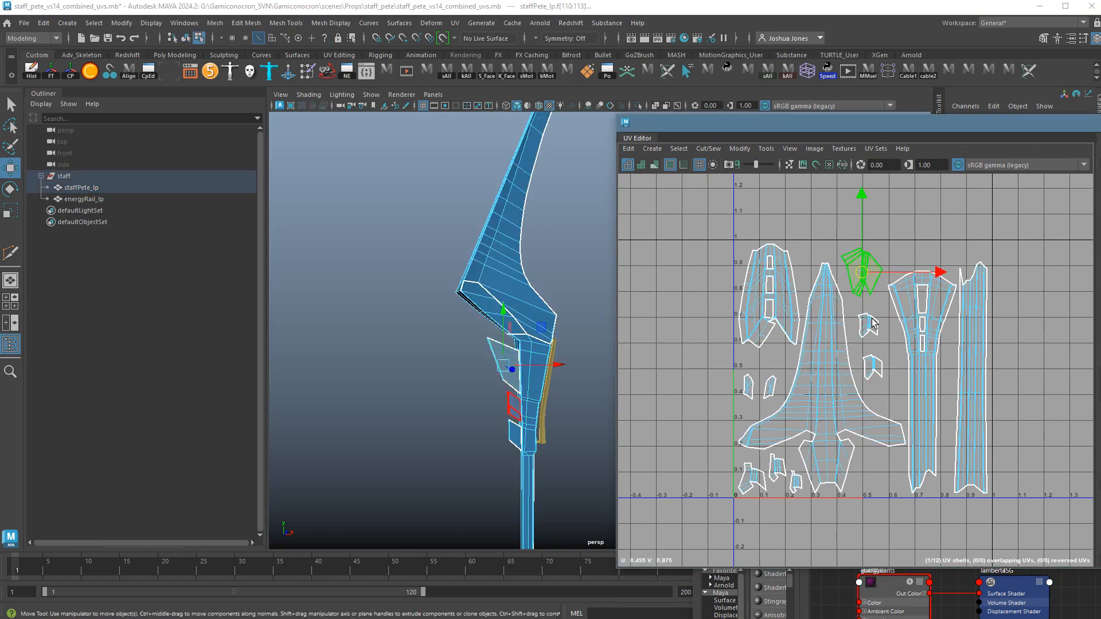
shift+click(869, 326)
shift+click(873, 367)
shift+click(752, 479)
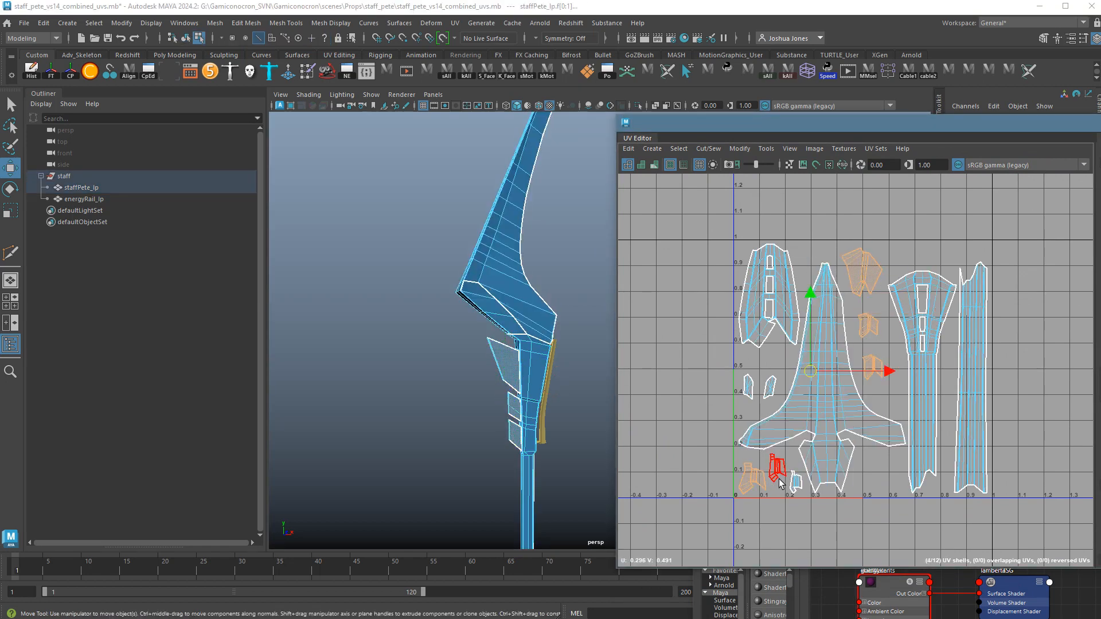
shift+click(777, 468)
shift+click(799, 494)
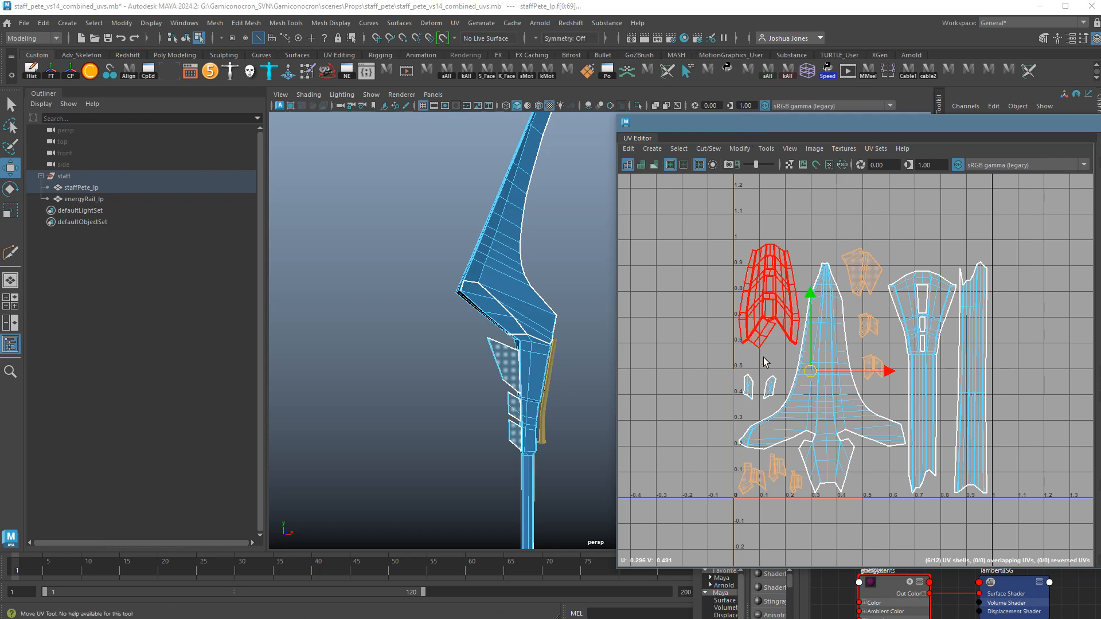
drag(741, 133, 980, 414)
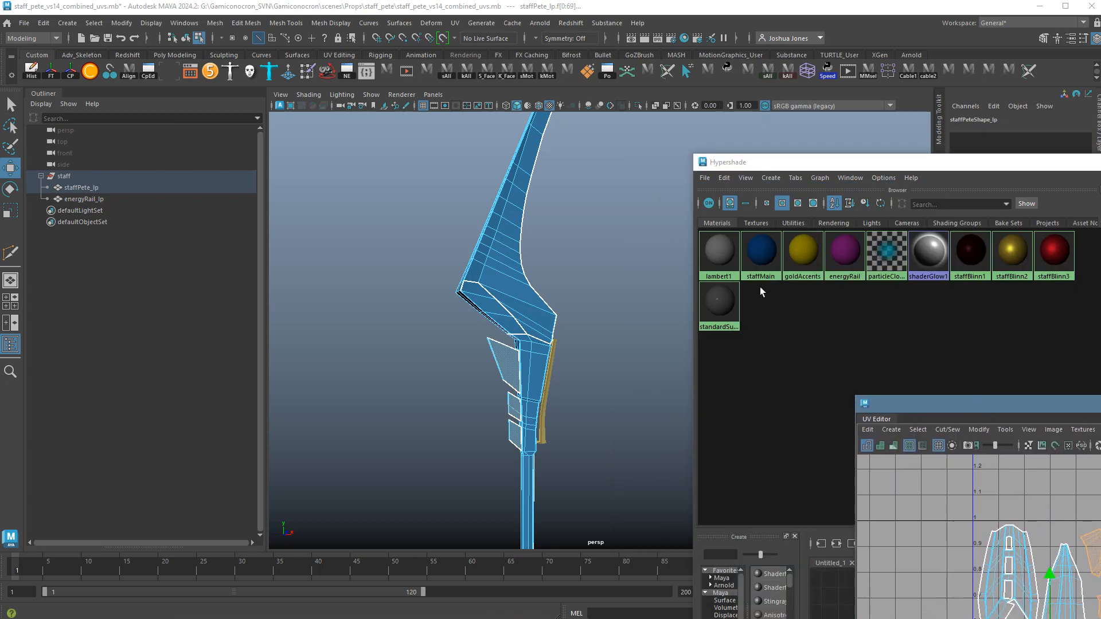
right_drag(802, 249, 798, 225)
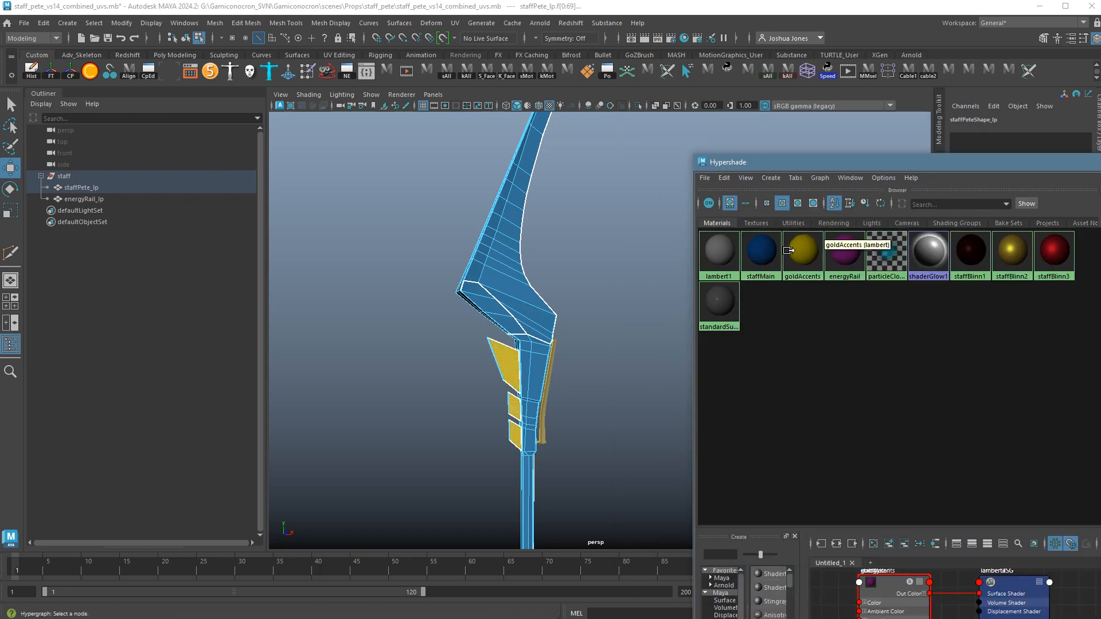
right_drag(530, 301, 499, 346)
click(585, 297)
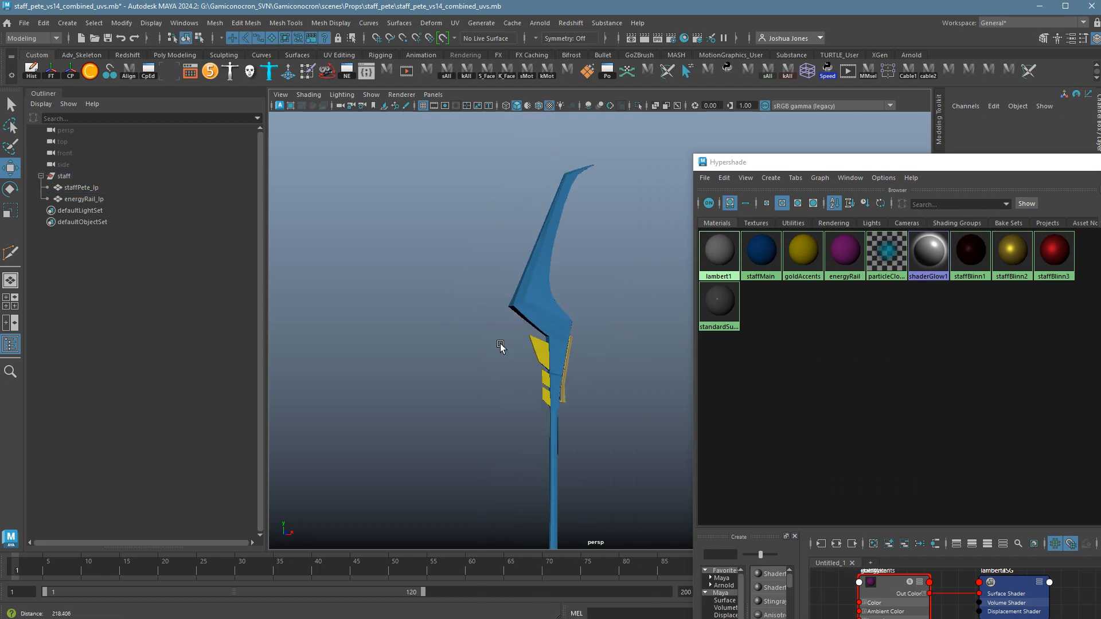
- Assign the energyRail material to the rail mesh beside the staff head, and close Hypershade
alt+middle_drag(607, 493, 555, 238)
alt+drag(555, 239, 493, 283)
alt+drag(564, 190, 554, 342)
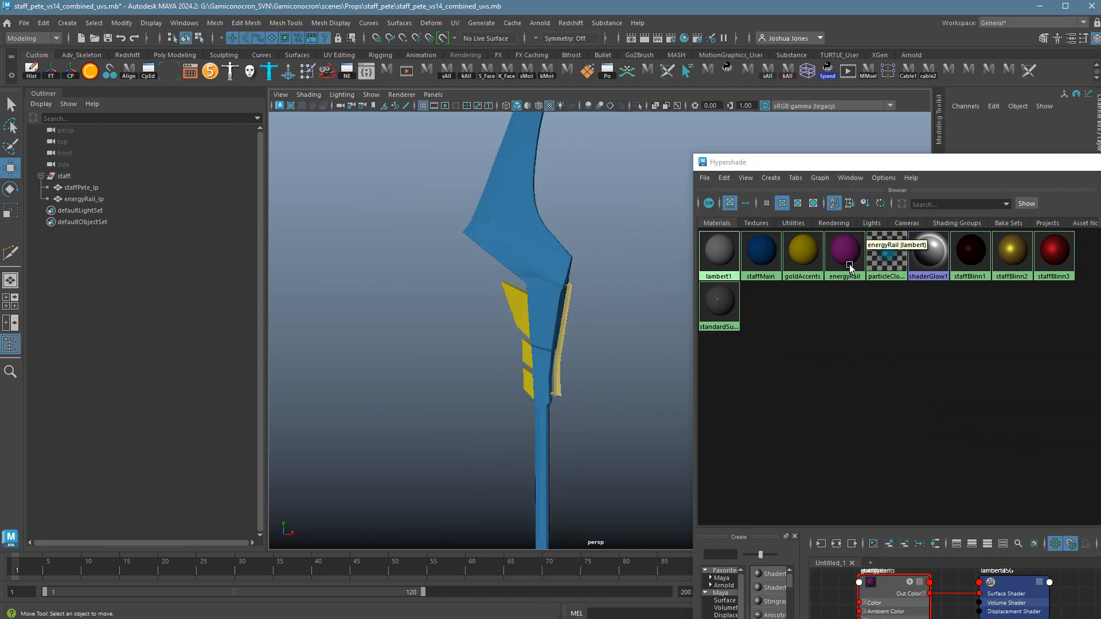
middle_drag(854, 254, 568, 361)
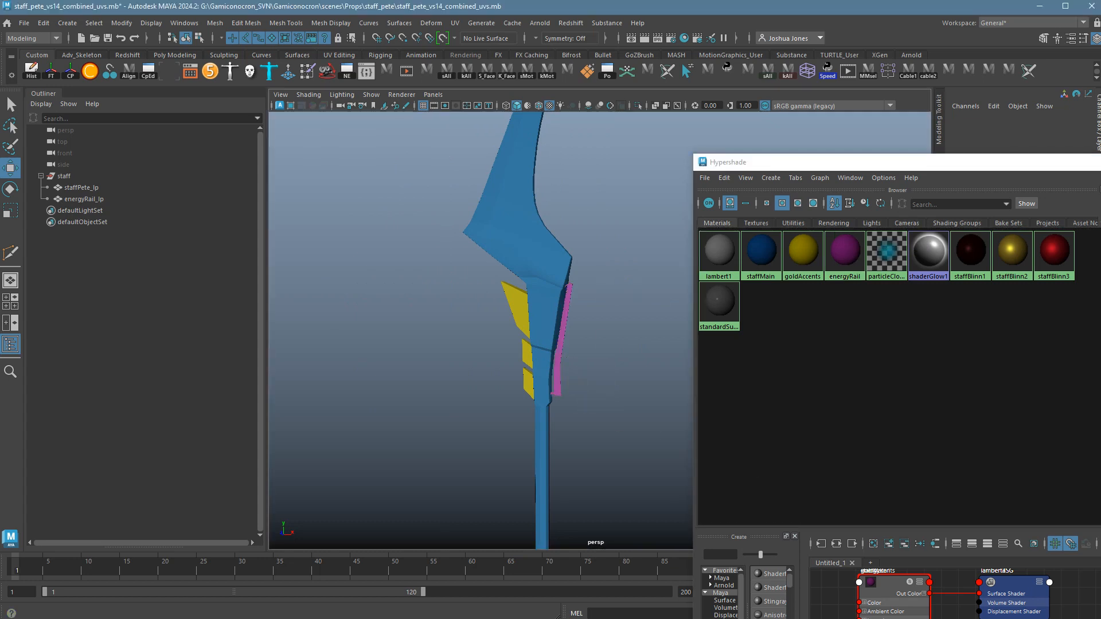
key(alt+Tab)
key(alt+F4)
drag(796, 162, 766, 137)
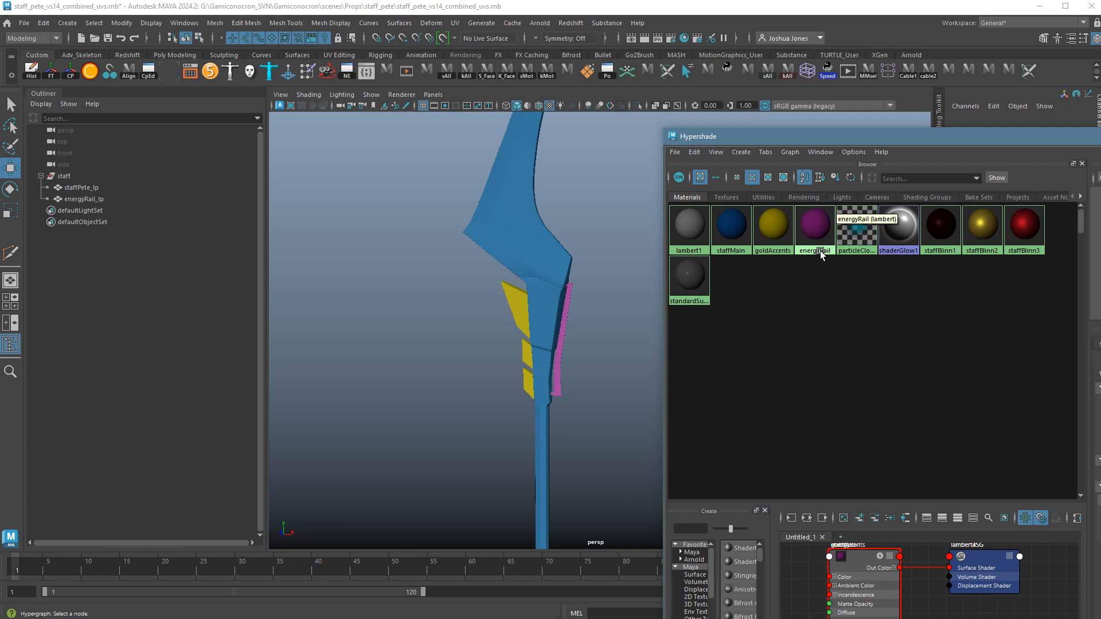
middle_drag(819, 250, 572, 334)
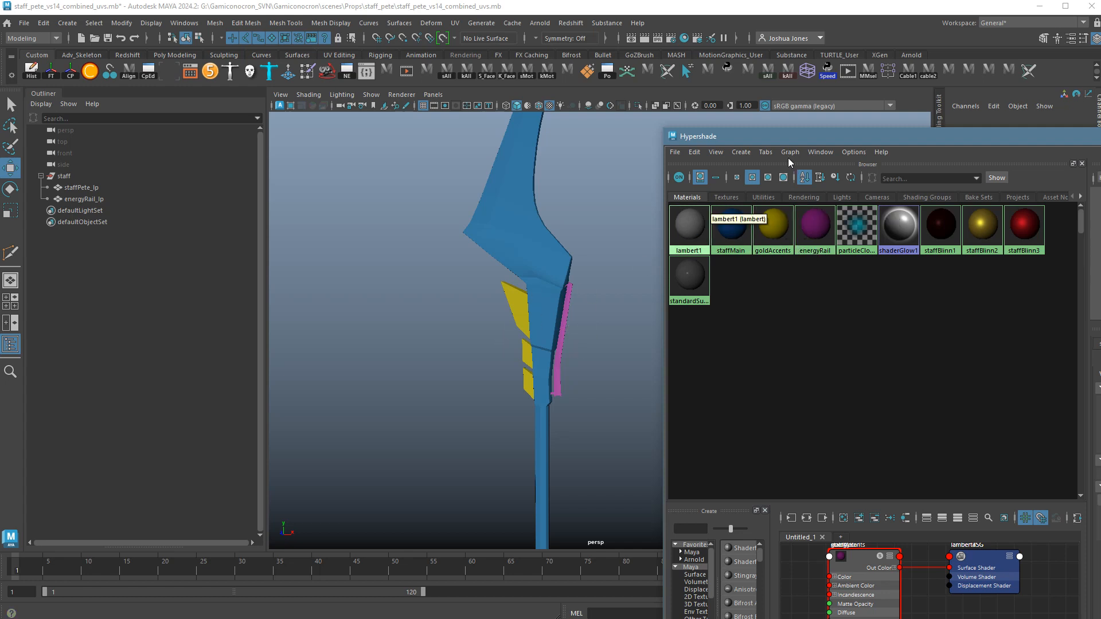
drag(791, 136, 707, 154)
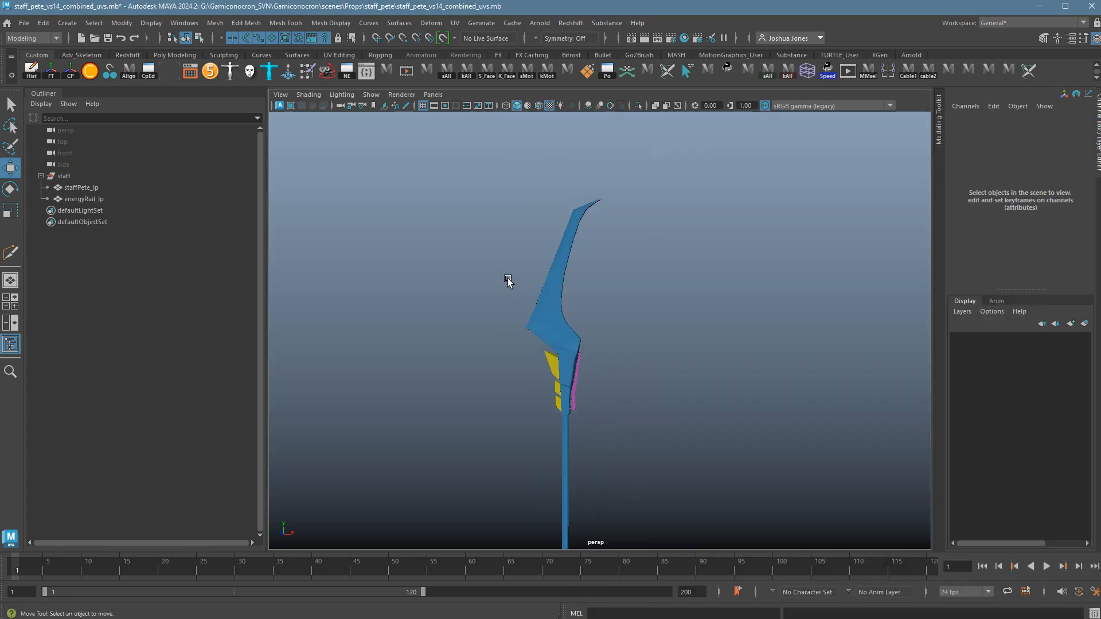
drag(508, 278, 614, 239)
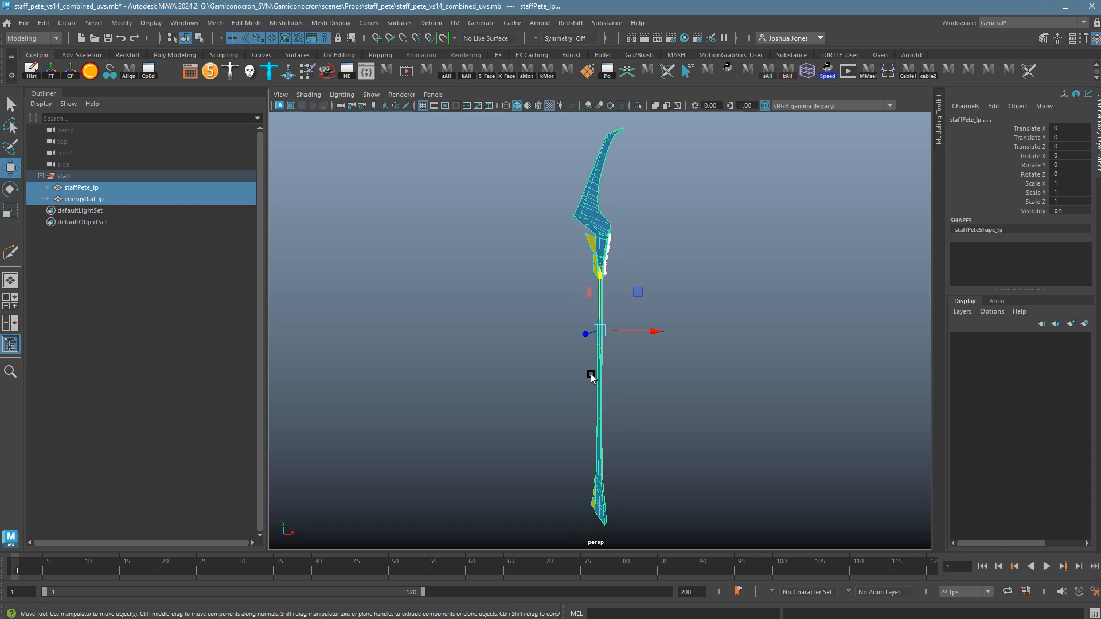
click(465, 256)
click(601, 226)
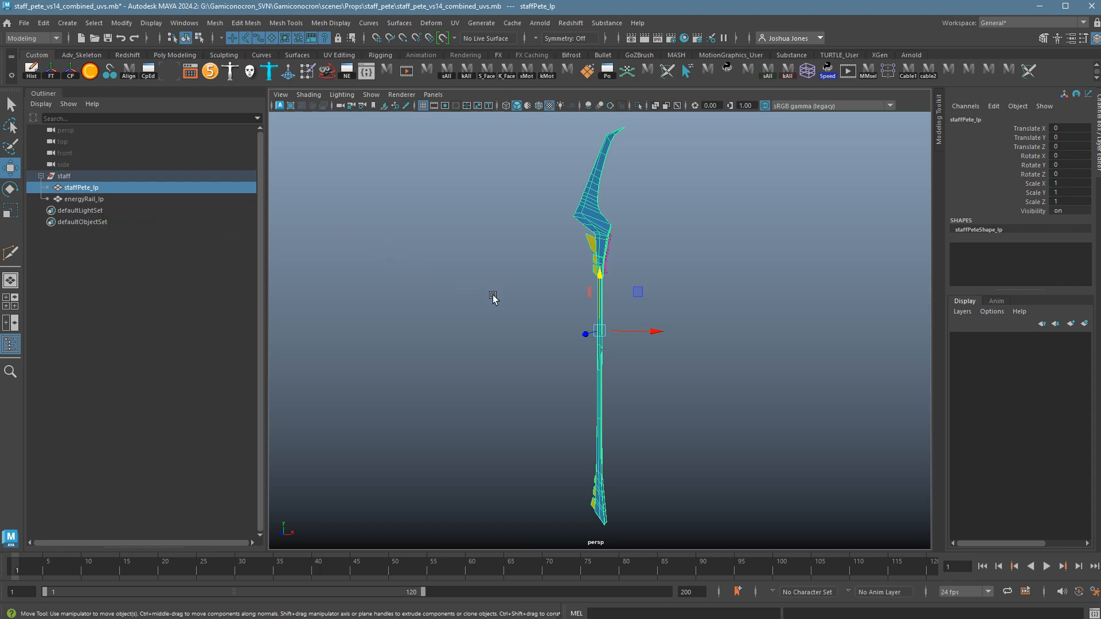
click(550, 309)
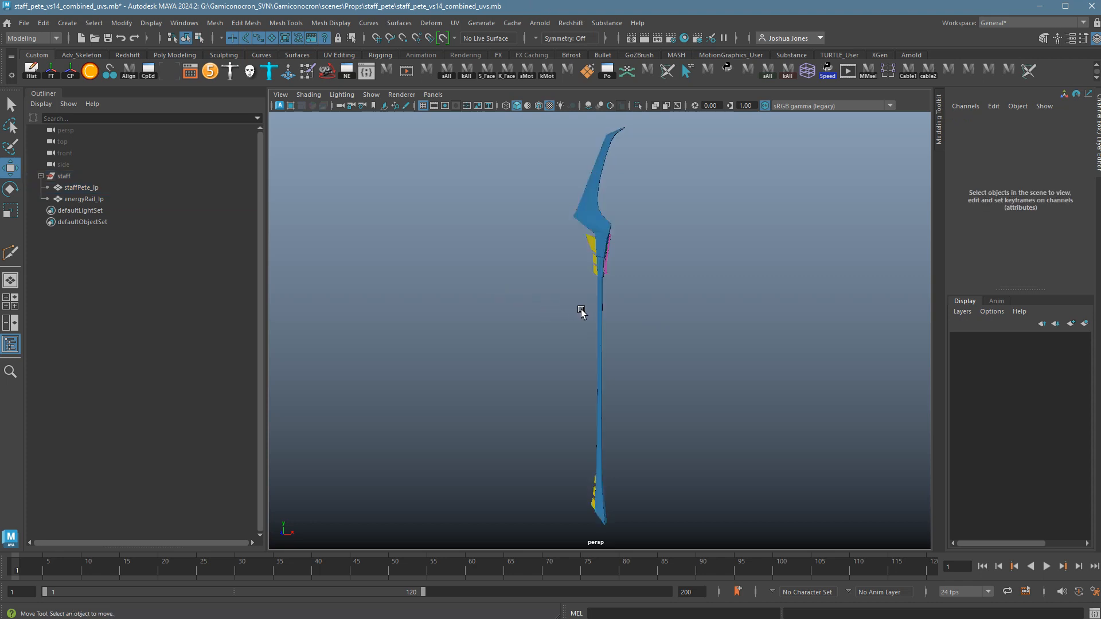
drag(576, 193, 648, 381)
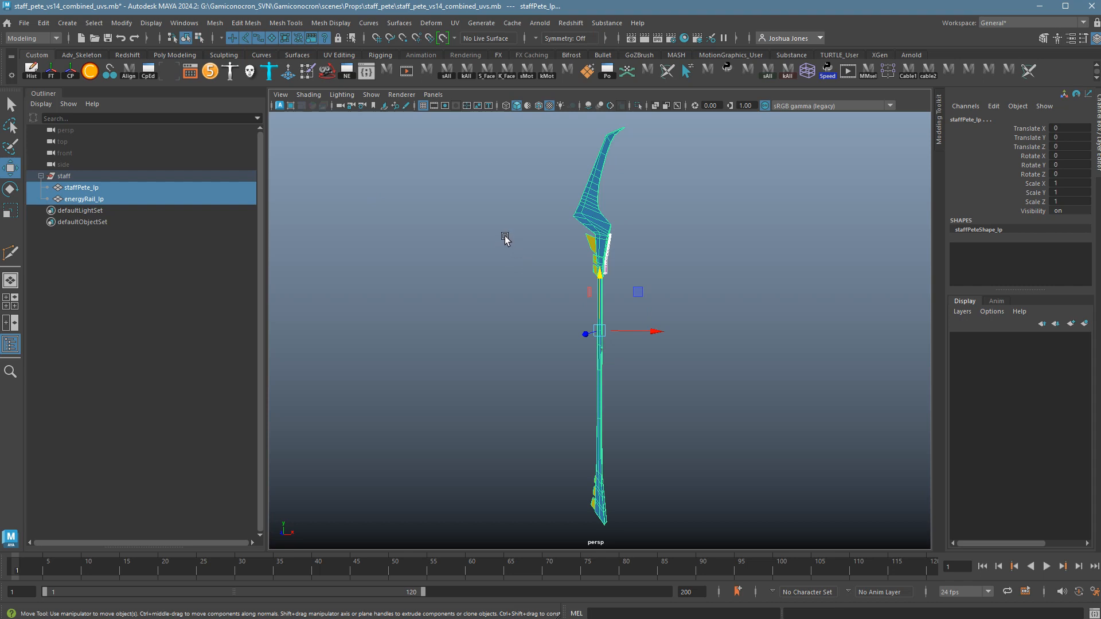
click(465, 163)
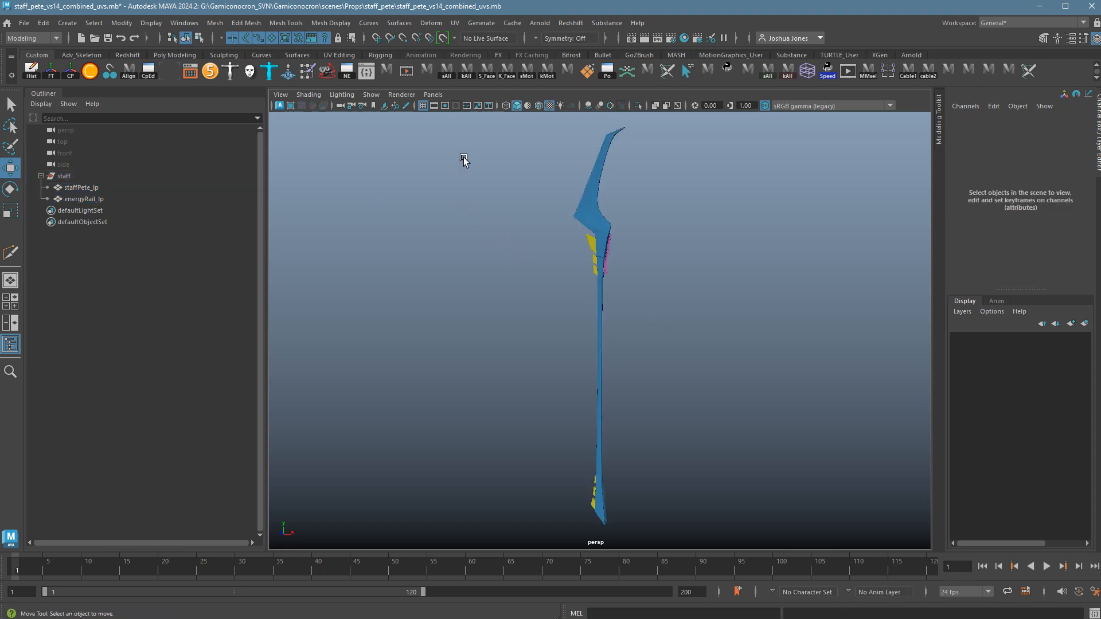
- Open the UV Editor for both staff meshes, examine their combined UV layout, and close it with nothing selected
drag(506, 173, 676, 407)
click(456, 26)
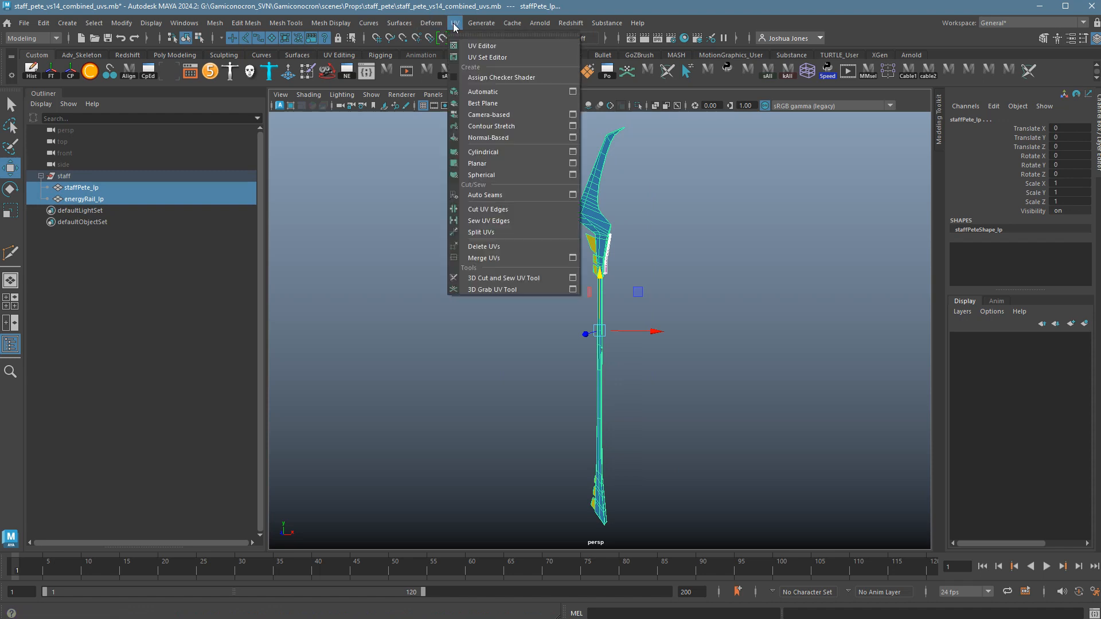
click(482, 45)
drag(905, 411, 246, 112)
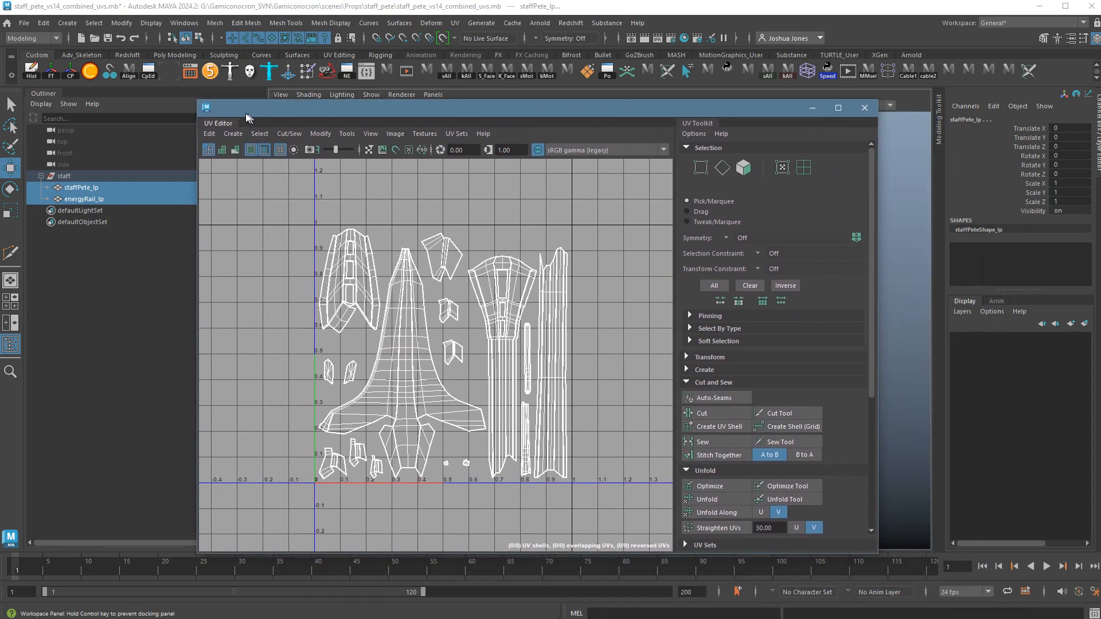
scroll(477, 269, down, 5)
alt+middle_drag(613, 357, 563, 394)
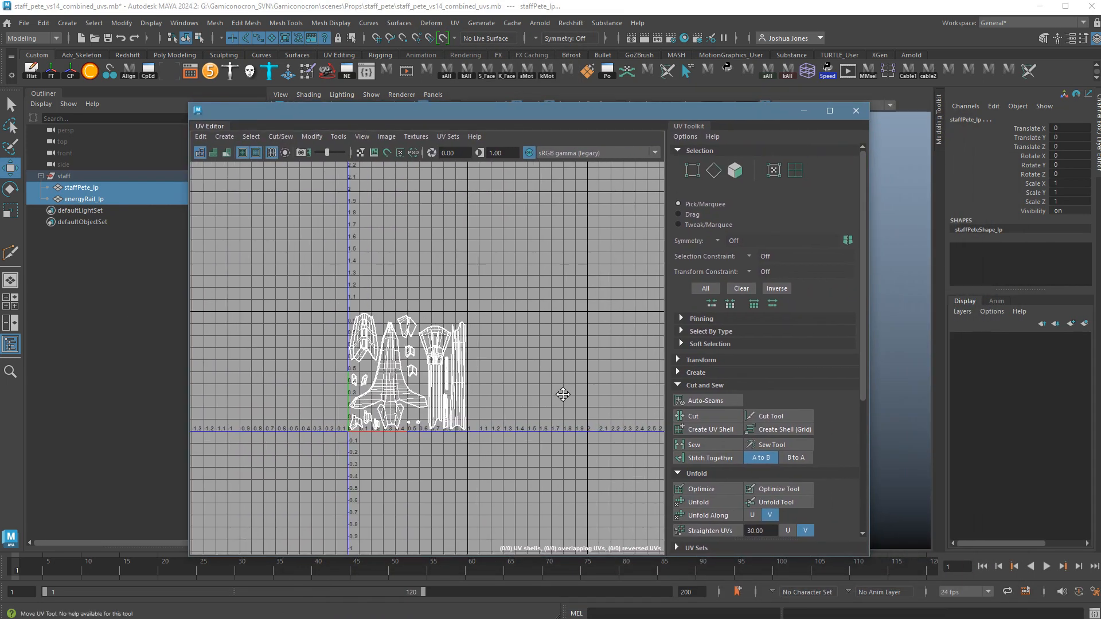
alt+right_drag(563, 395, 602, 396)
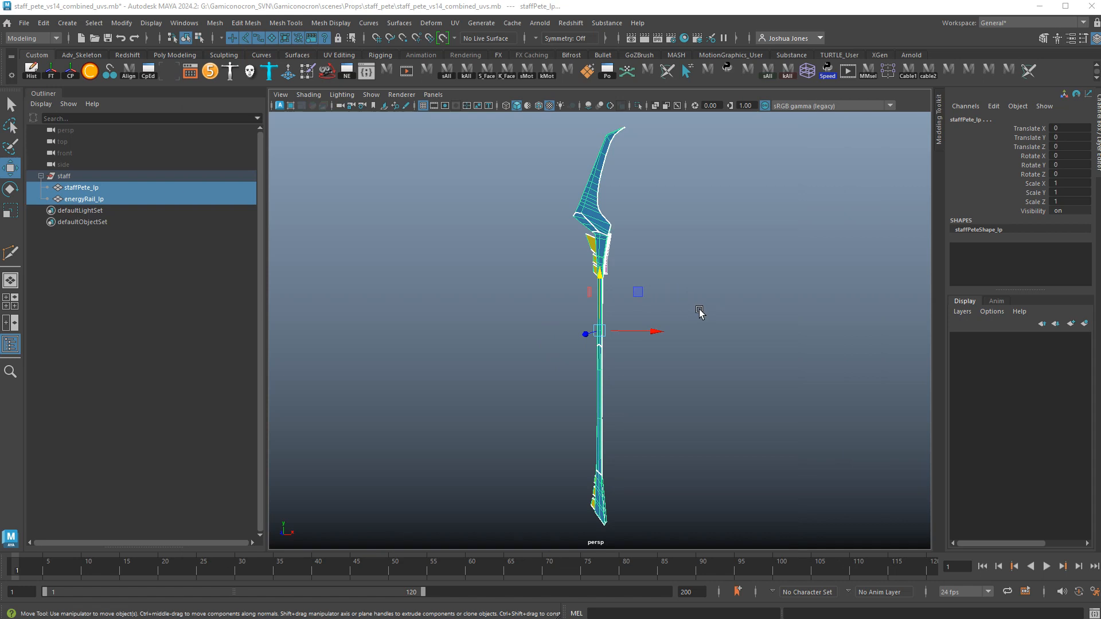
click(516, 288)
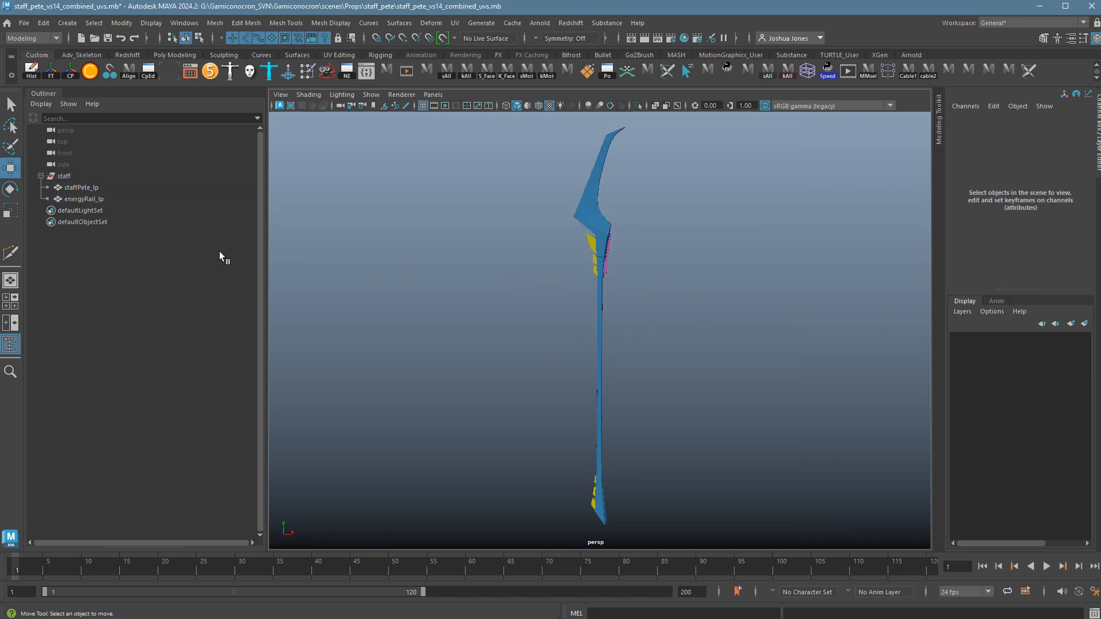
- Start exporting the staff group as a selection with the Fbx file type, up to choosing the save location
click(67, 177)
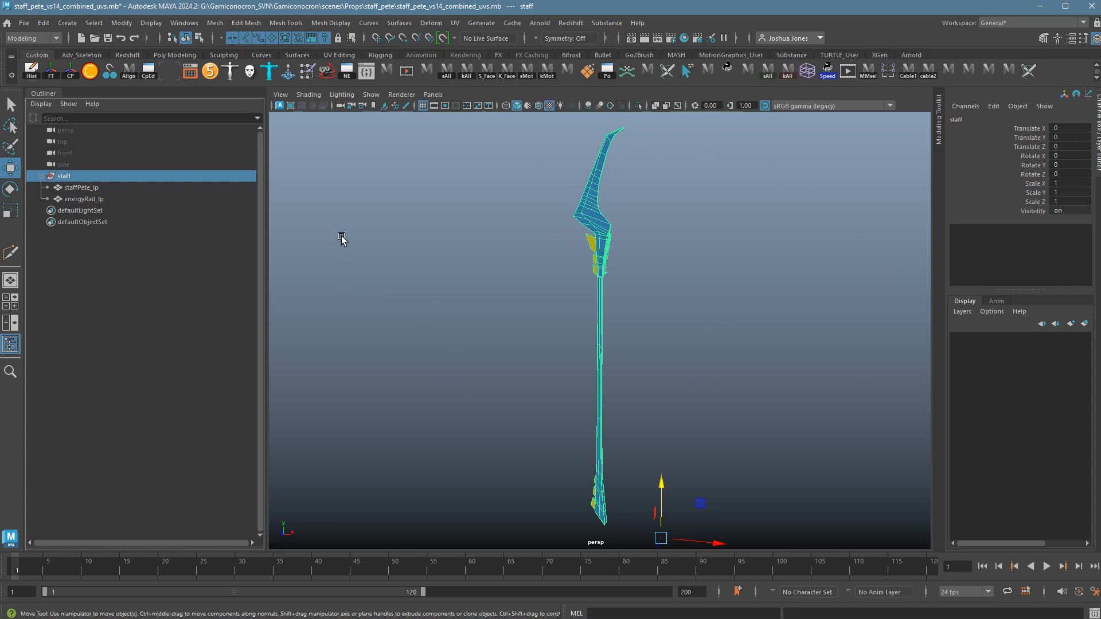
click(24, 24)
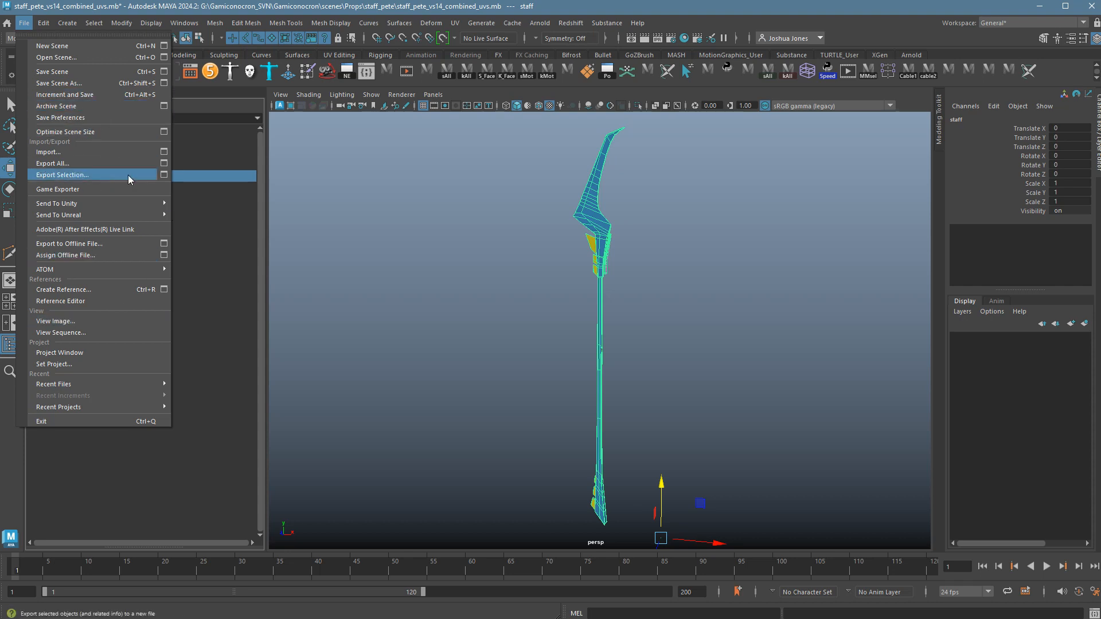
click(164, 174)
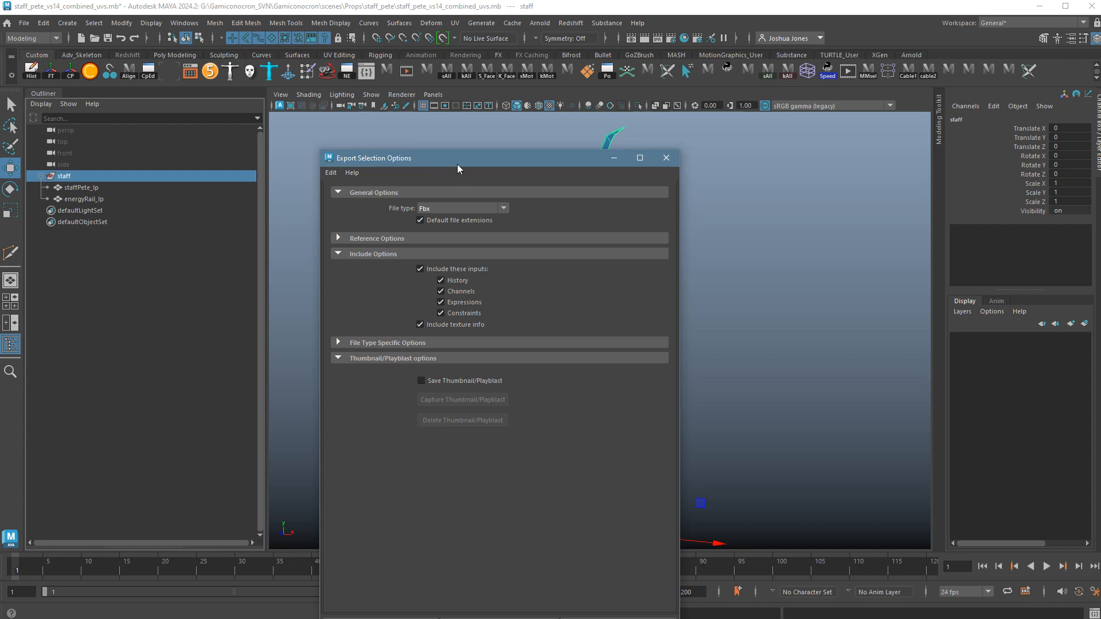
drag(456, 164, 319, 91)
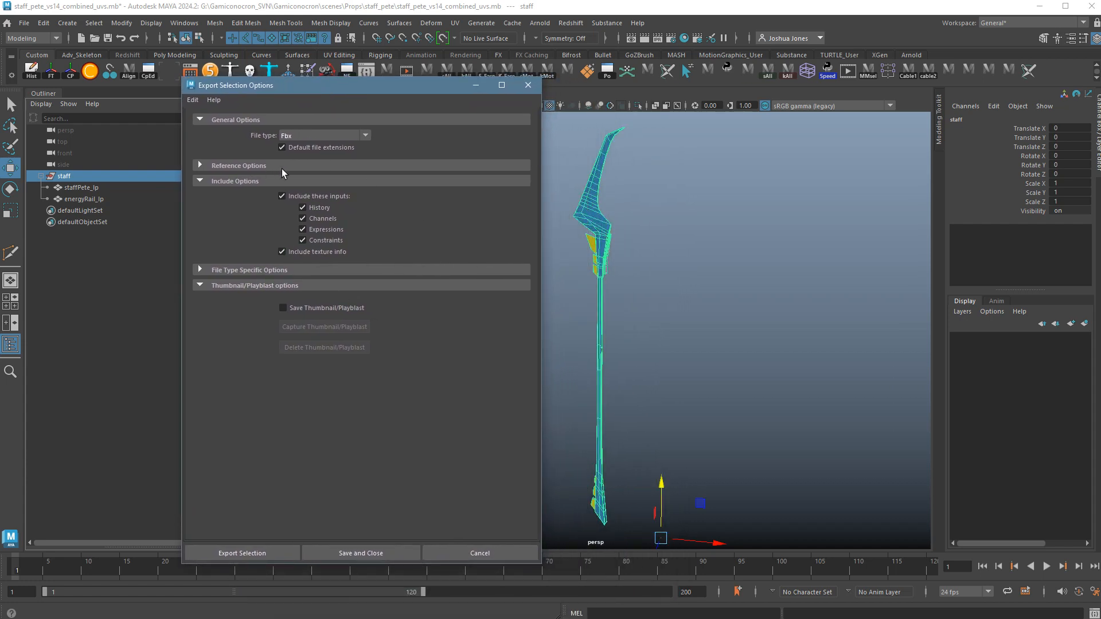
click(310, 137)
click(313, 254)
click(284, 558)
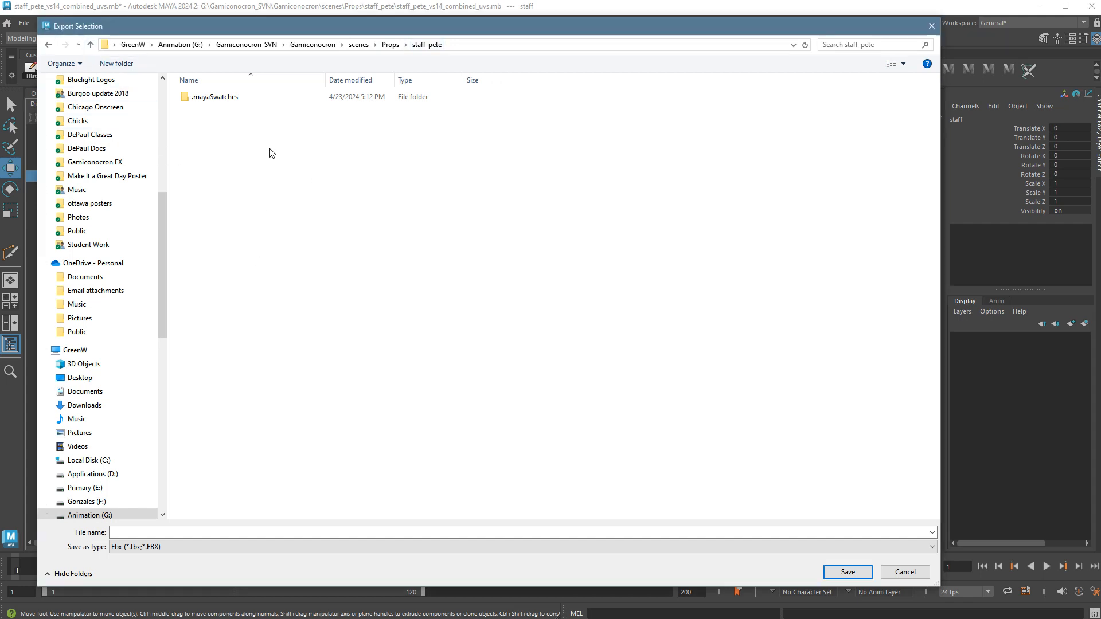
- Create a folder named Staff Pete Substance Prep inside the staff_pete props folder and open it
right_click(140, 149)
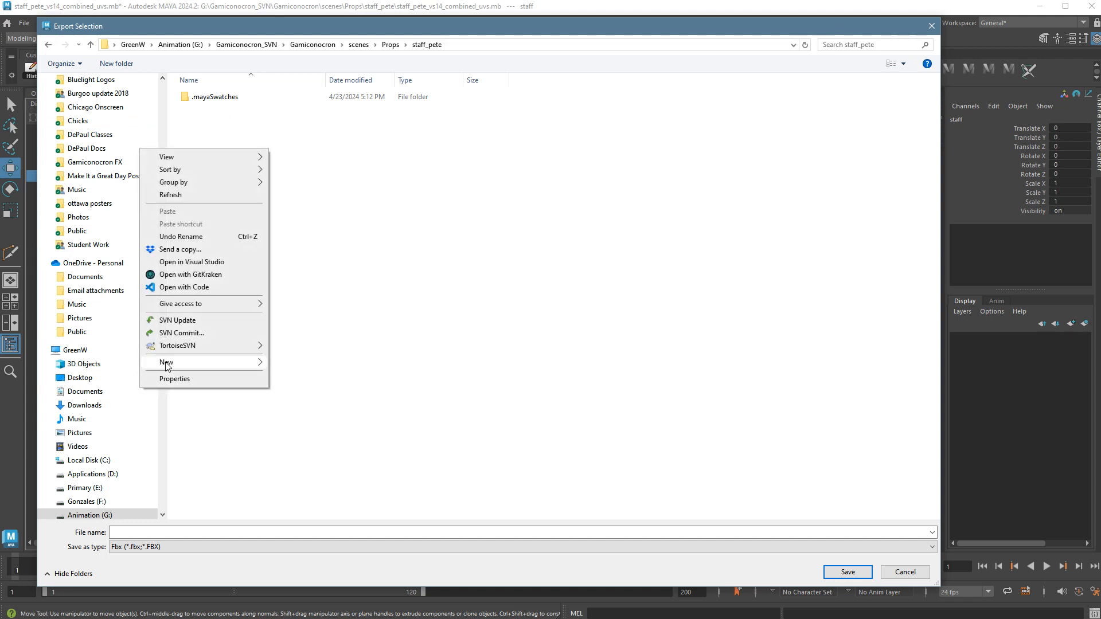
mouse_move(166, 362)
click(286, 364)
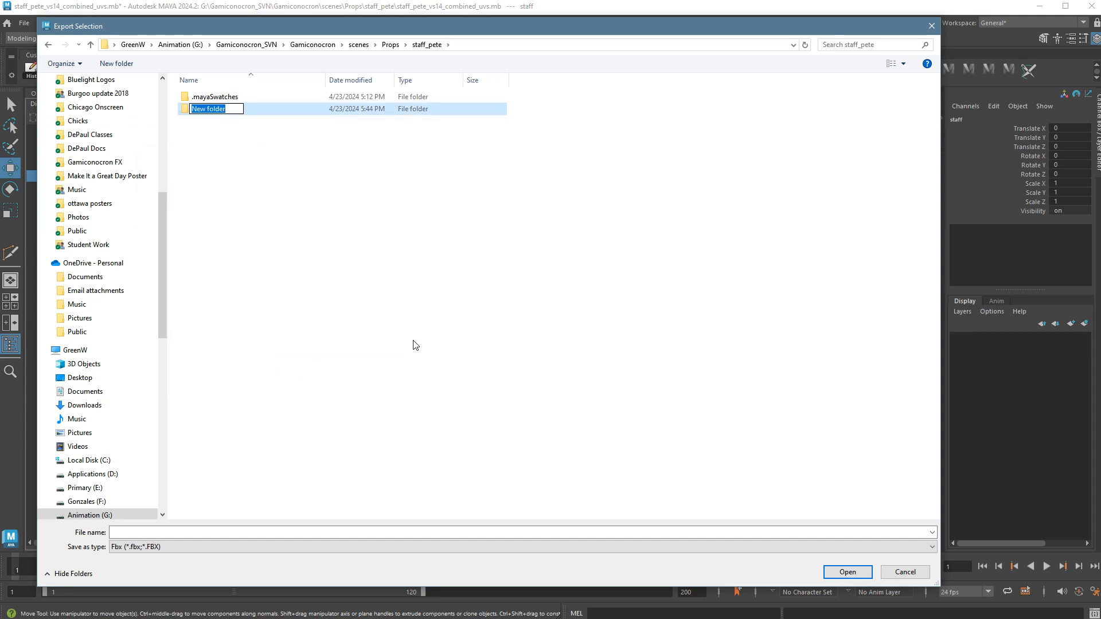
text(s)
key(BackSpace)
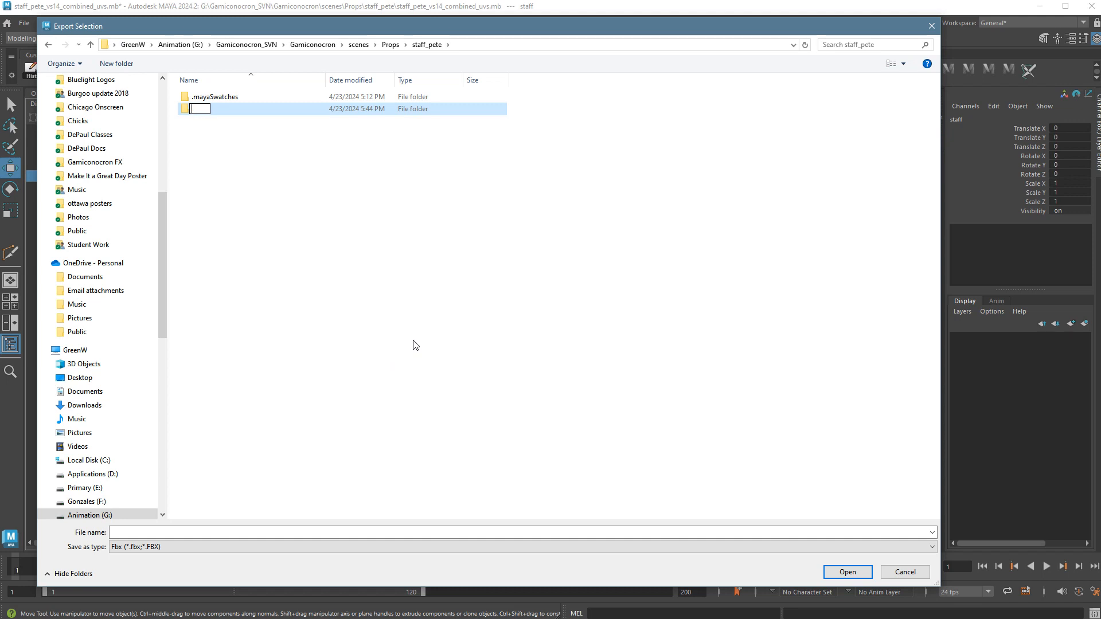
text(Staff Pete Substance)
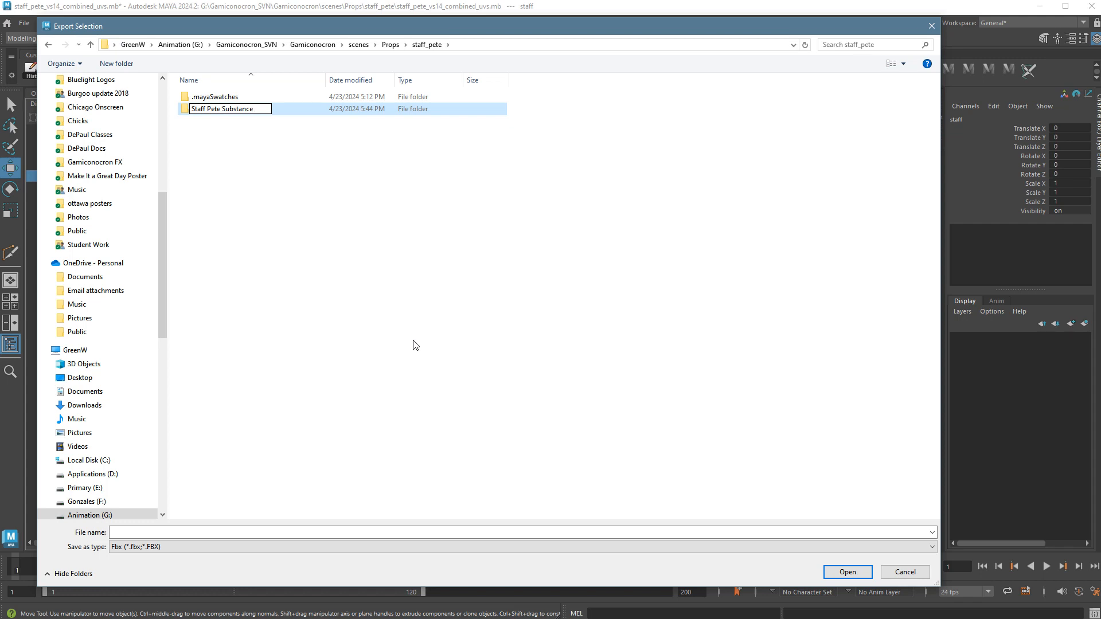
text( Prep)
key(Return)
double_click(203, 114)
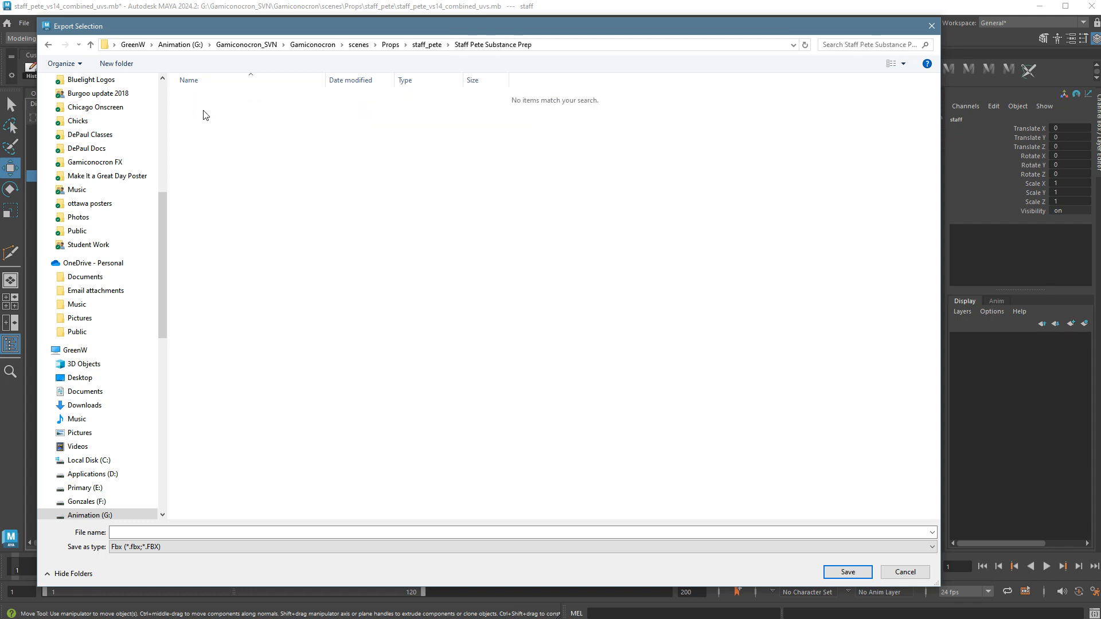
- Create lp and hp subfolders inside Staff Pete Substance Prep, and open the lp folder as the export location
right_click(273, 149)
mouse_move(180, 351)
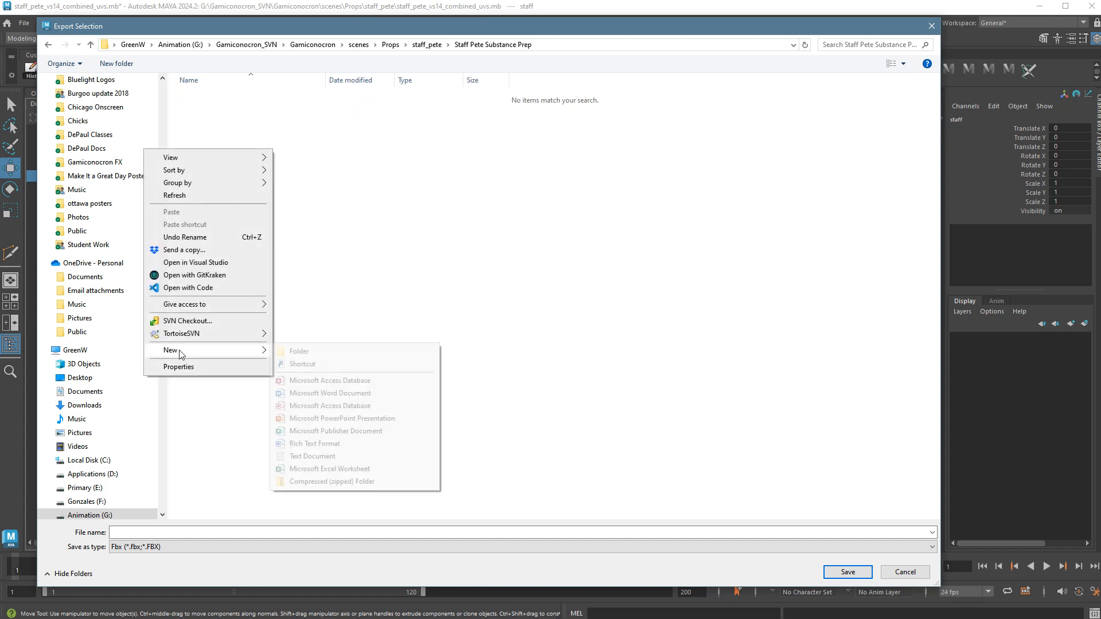
click(313, 355)
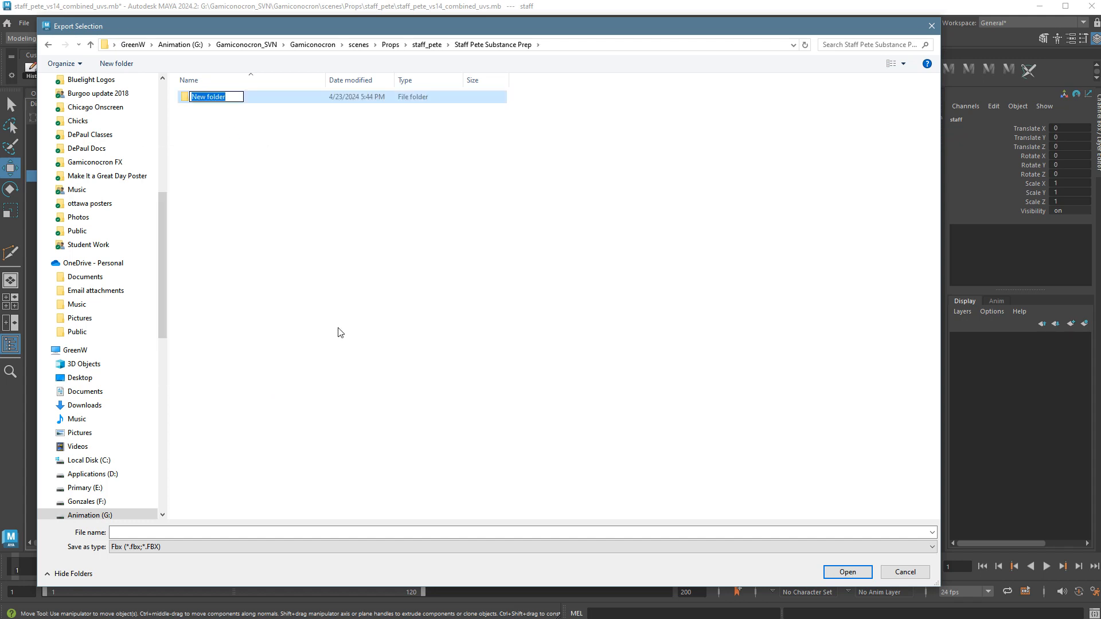
text(lp)
key(Return)
right_click(246, 138)
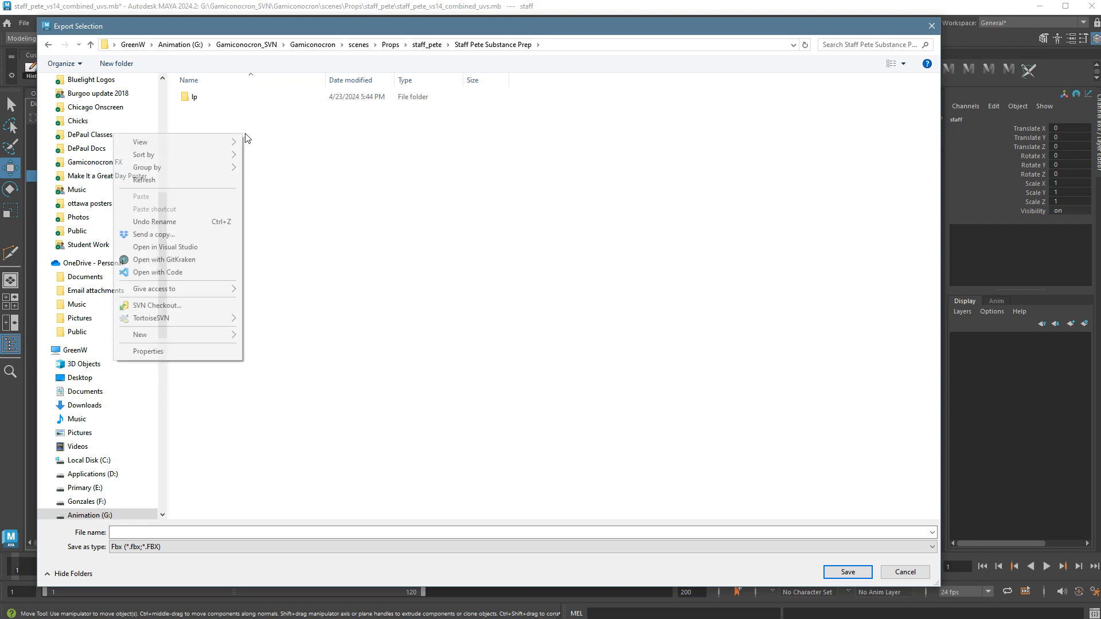
mouse_move(230, 334)
click(308, 339)
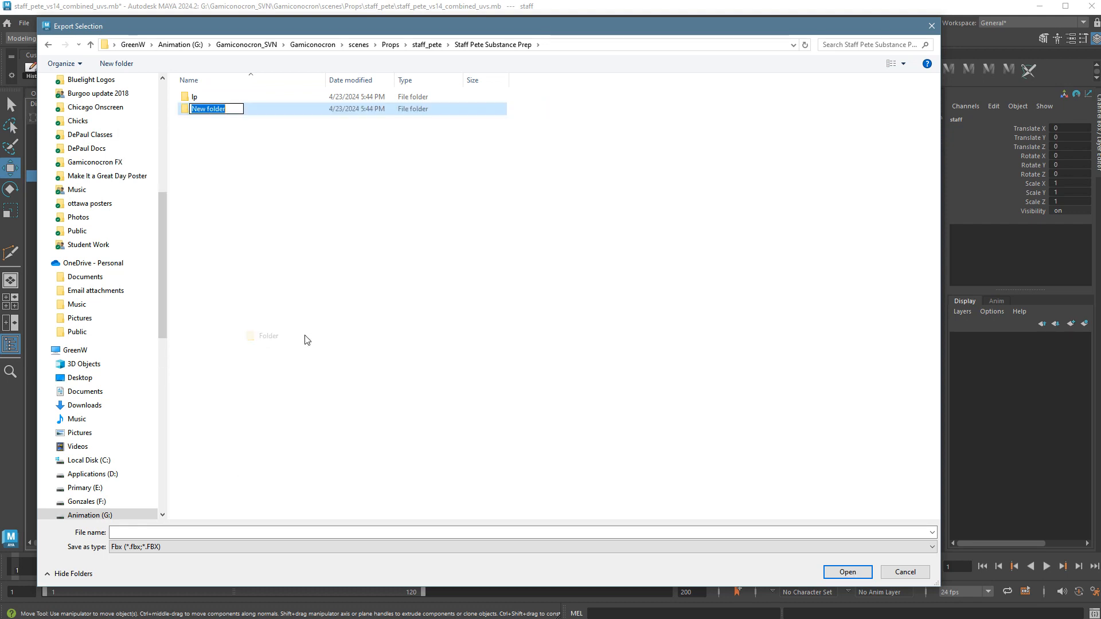
text(hp)
key(Return)
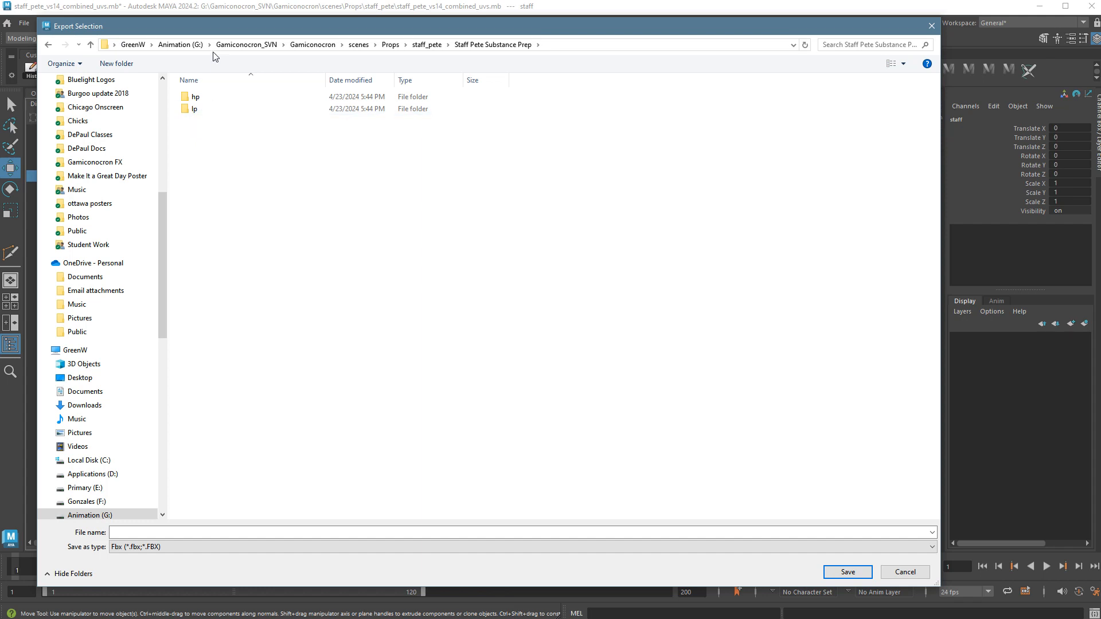
double_click(193, 109)
drag(218, 26, 371, 58)
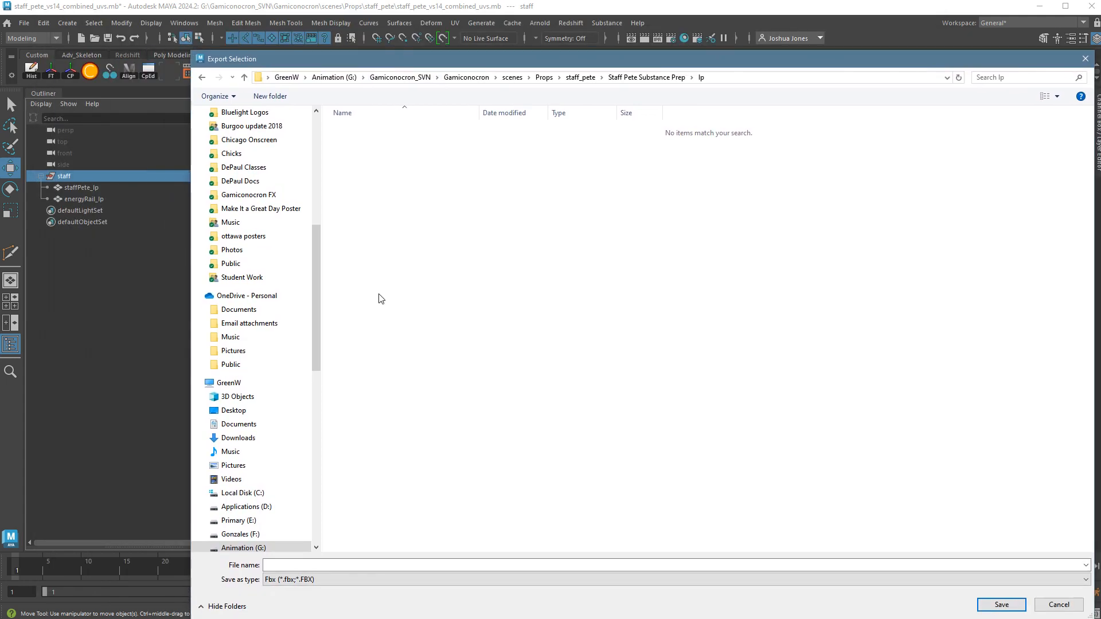
click(290, 565)
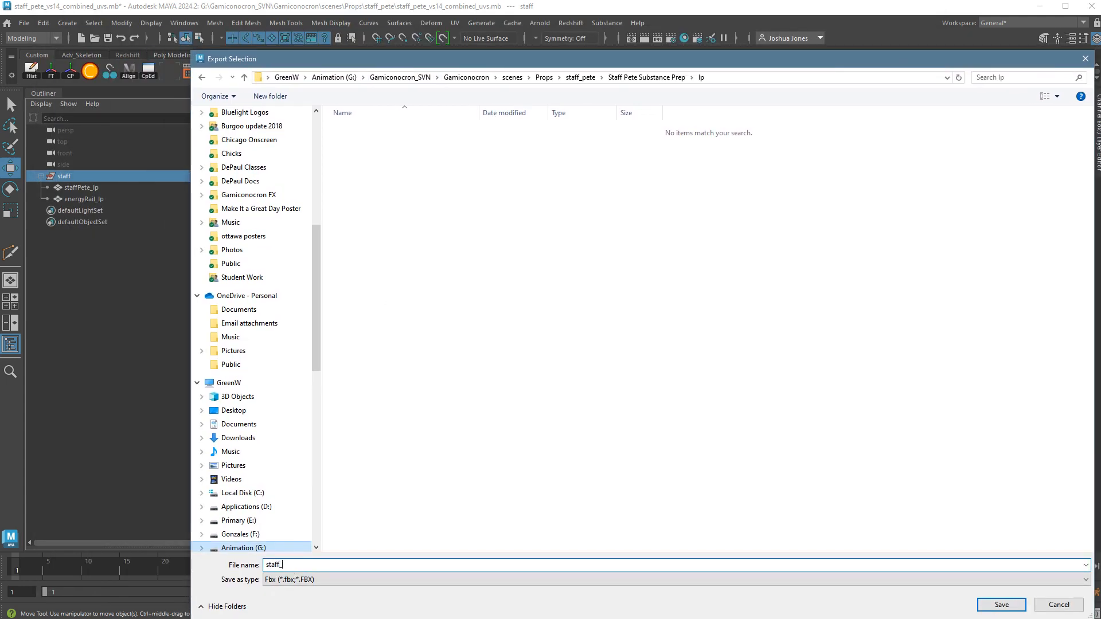
text(staff_)
key(BackSpace)
text(vs01)
click(989, 609)
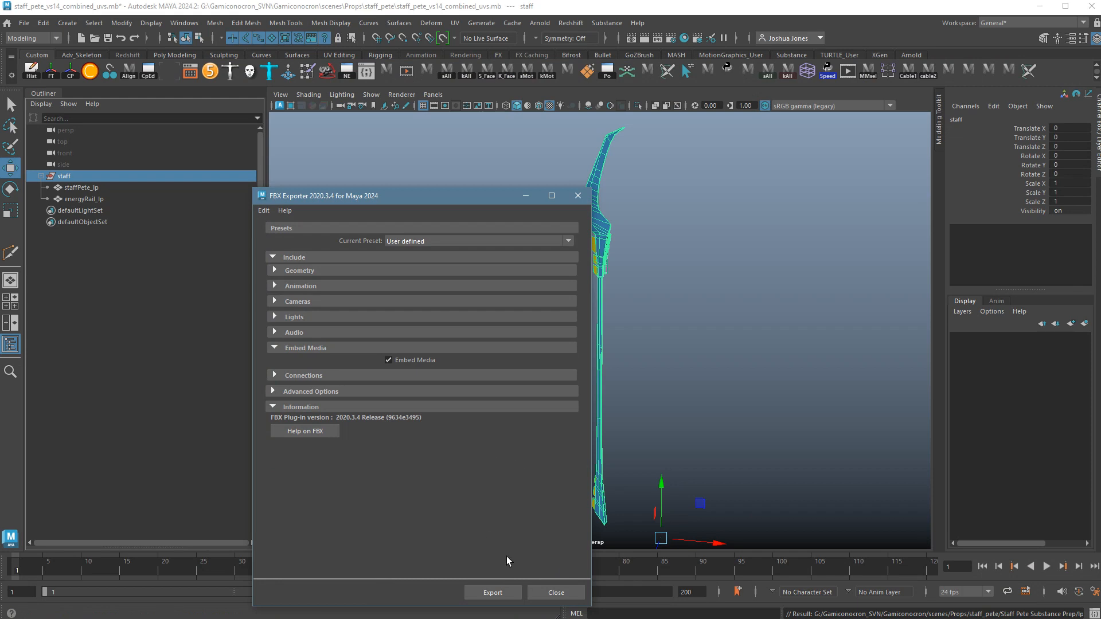
click(555, 594)
- Export the staff group selection to the lp folder under the file name staffPete_lp_vs01_base, up to the FBX export options
click(23, 24)
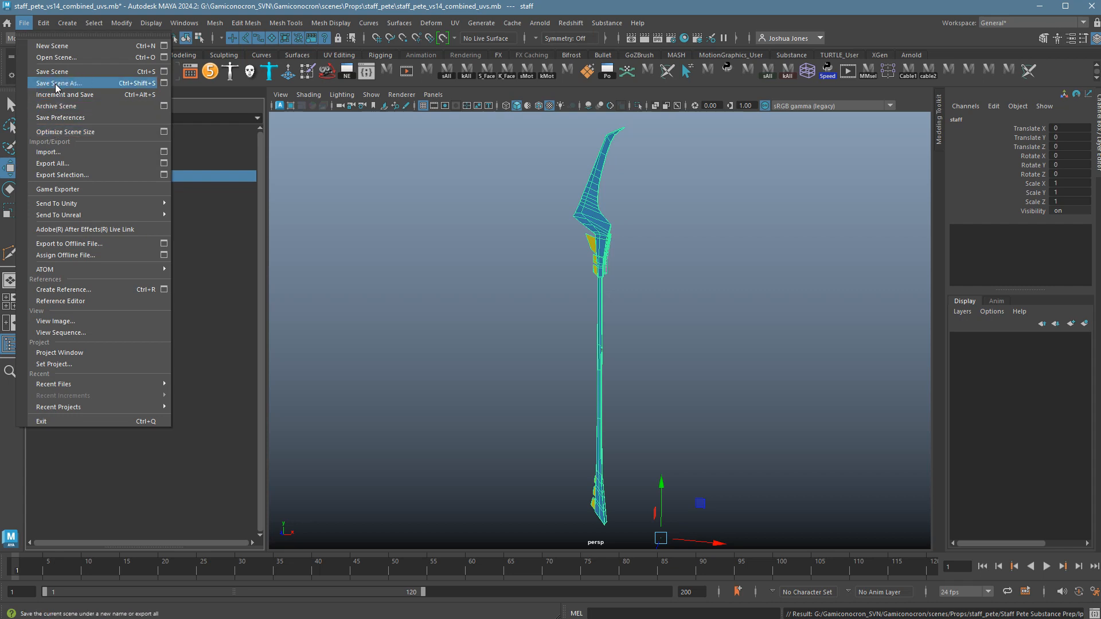
click(118, 175)
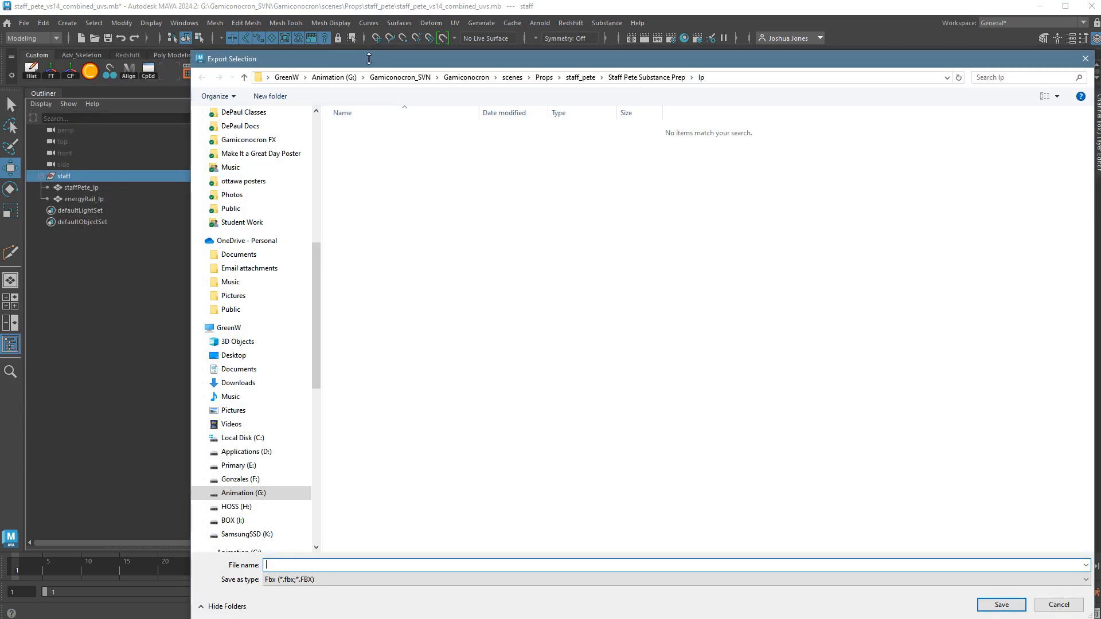
drag(369, 58, 270, 36)
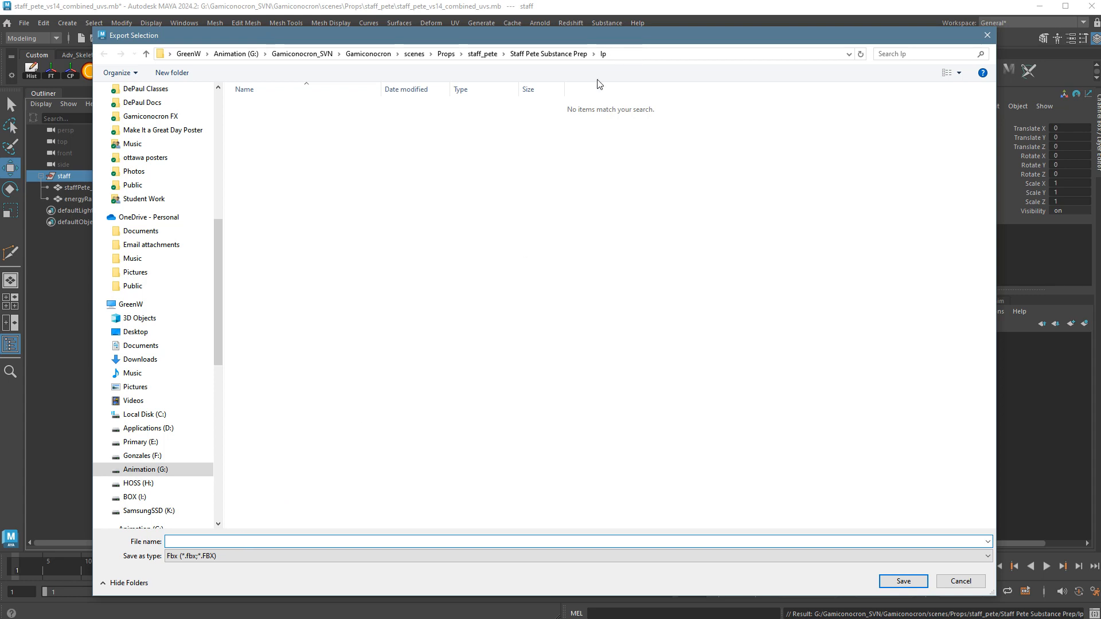
text(staffPete_lp_vs01)
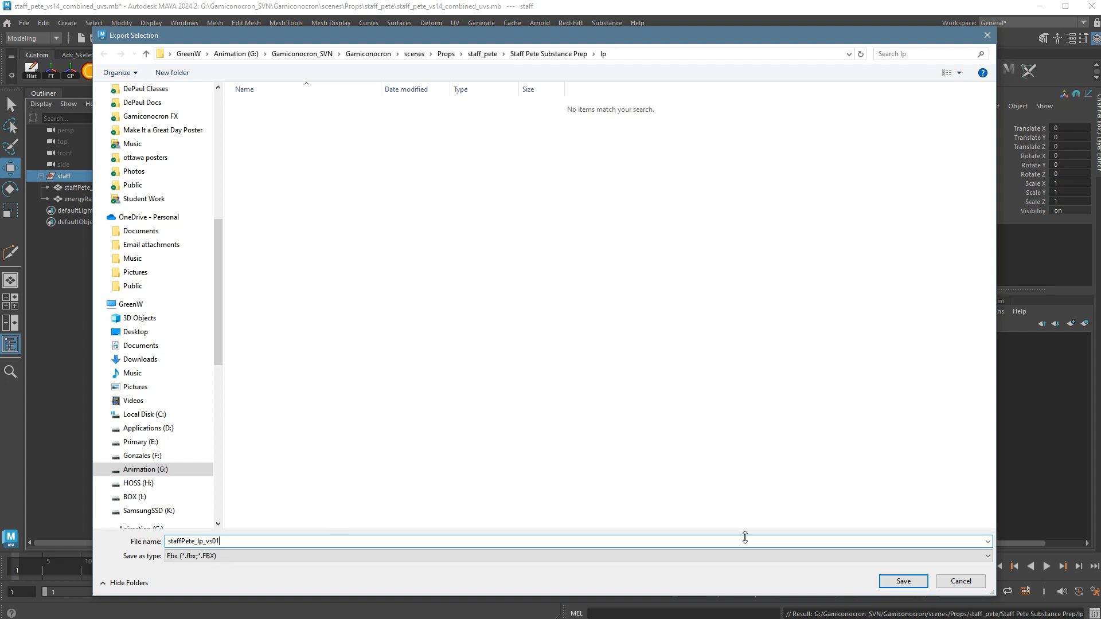
text(_base)
click(903, 583)
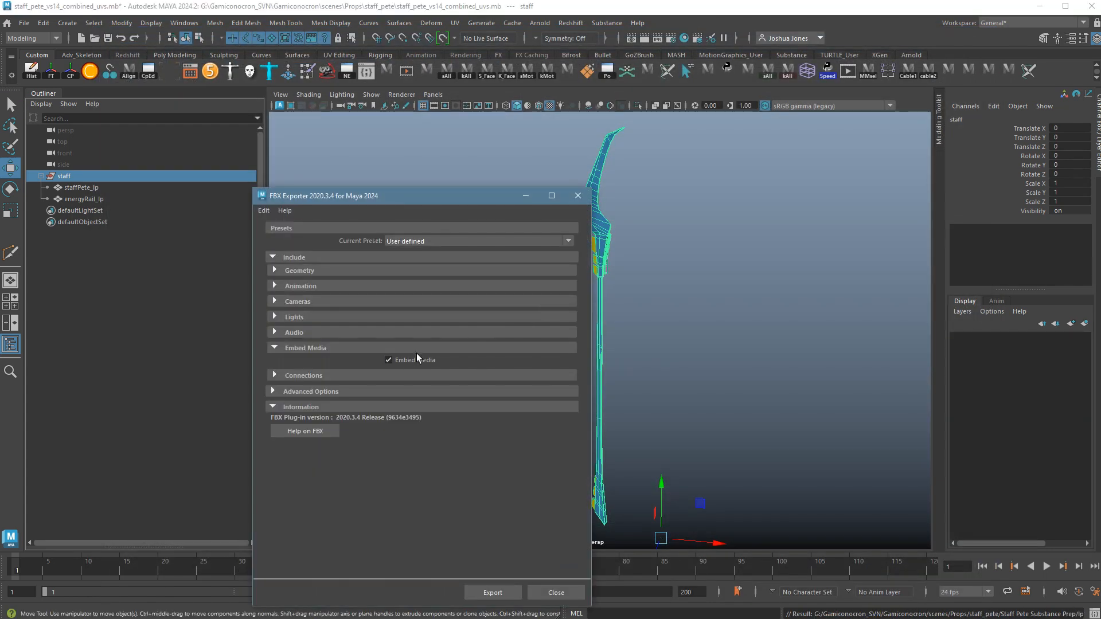
- Review the FBX geometry options, keeping Smooth Mesh and Referenced Assets Content enabled, and run the export
drag(395, 198, 419, 147)
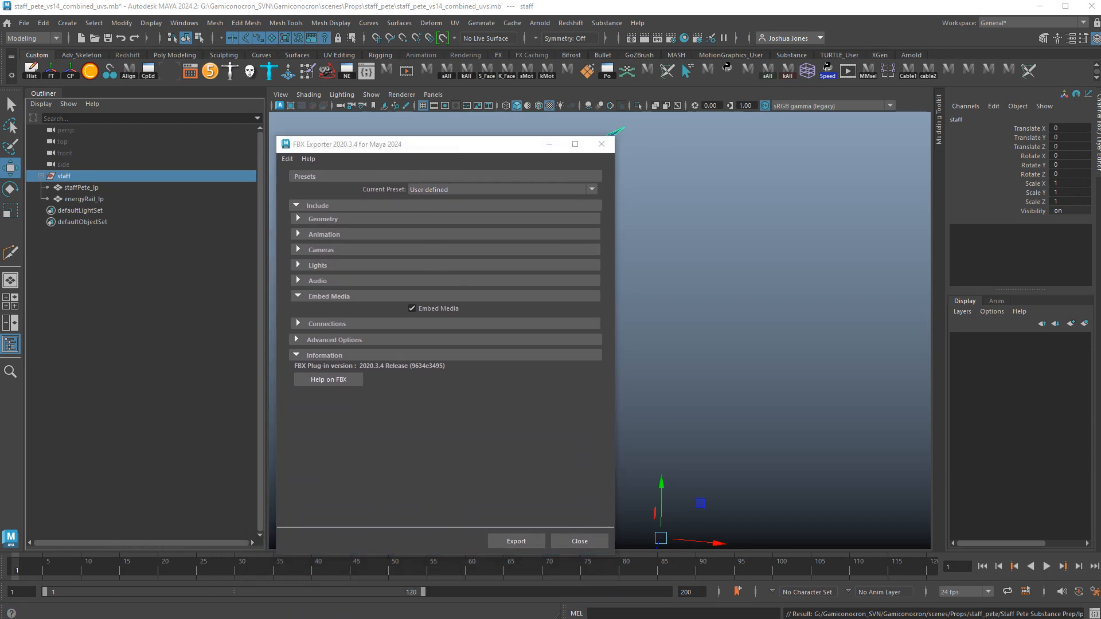
click(308, 221)
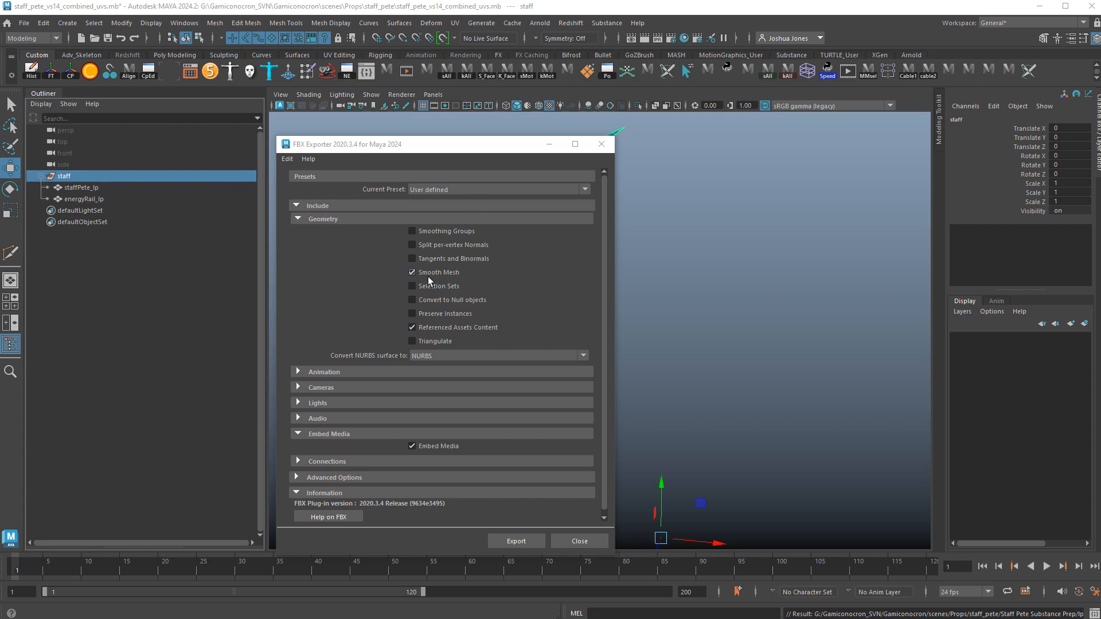
drag(413, 149, 424, 136)
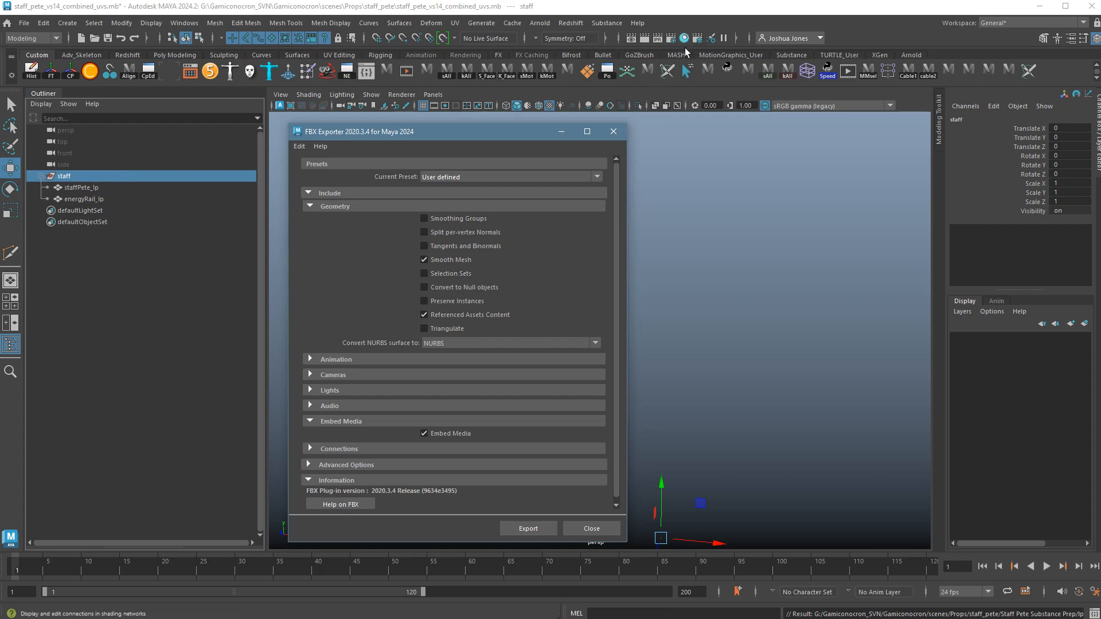
click(528, 534)
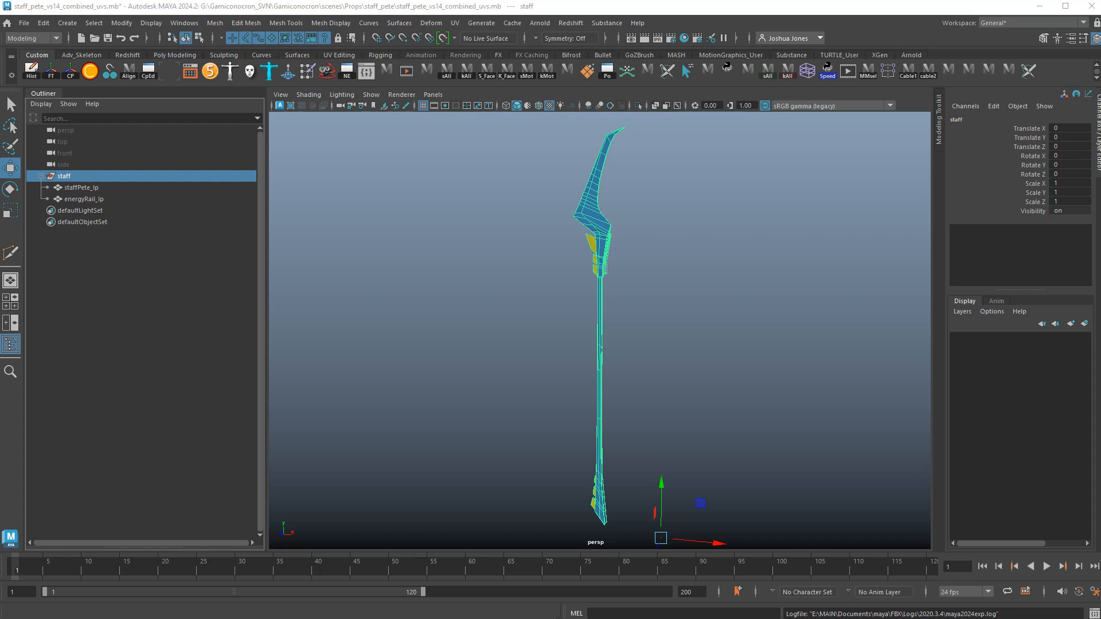
- Switch to File Explorer and check the lp folder inside Staff Pete Substance Prep for the exported FBX file
key(alt+Tab)
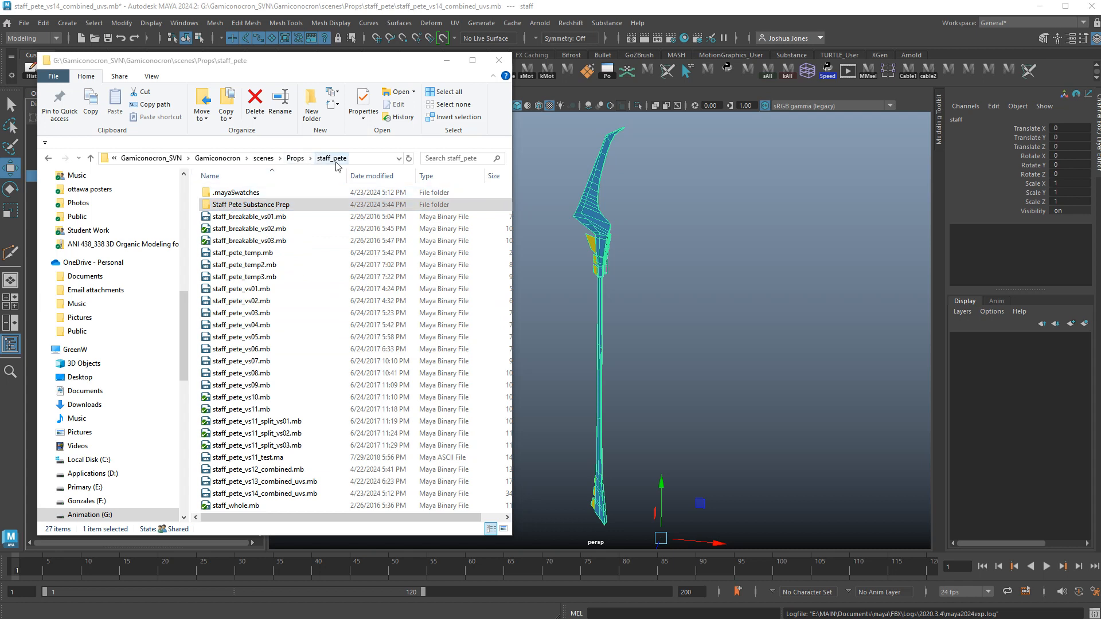
double_click(263, 210)
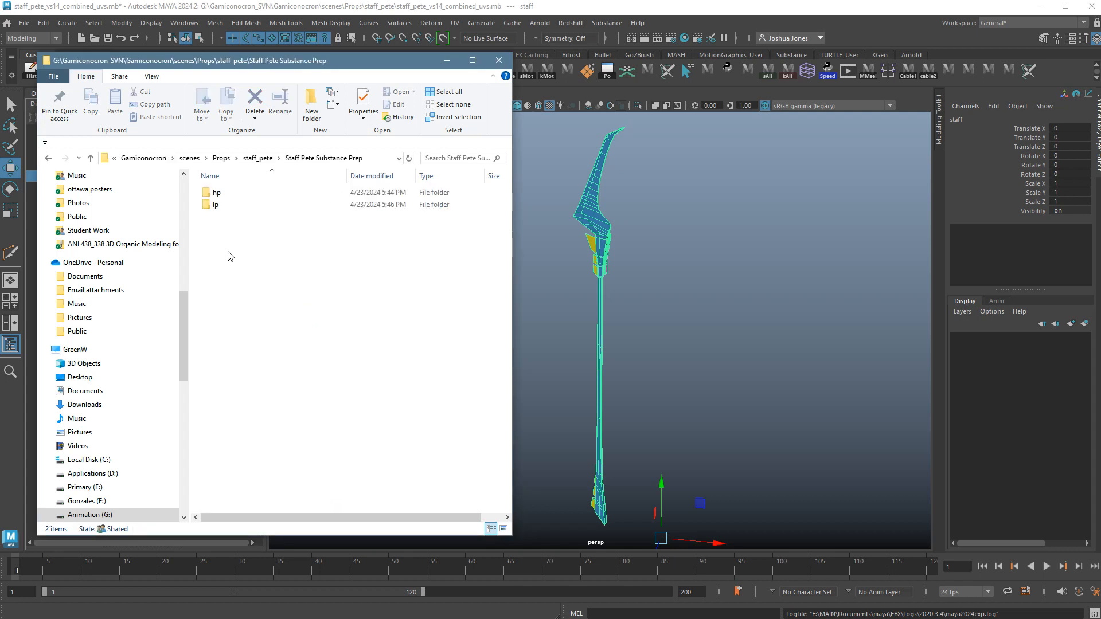
double_click(215, 206)
click(230, 195)
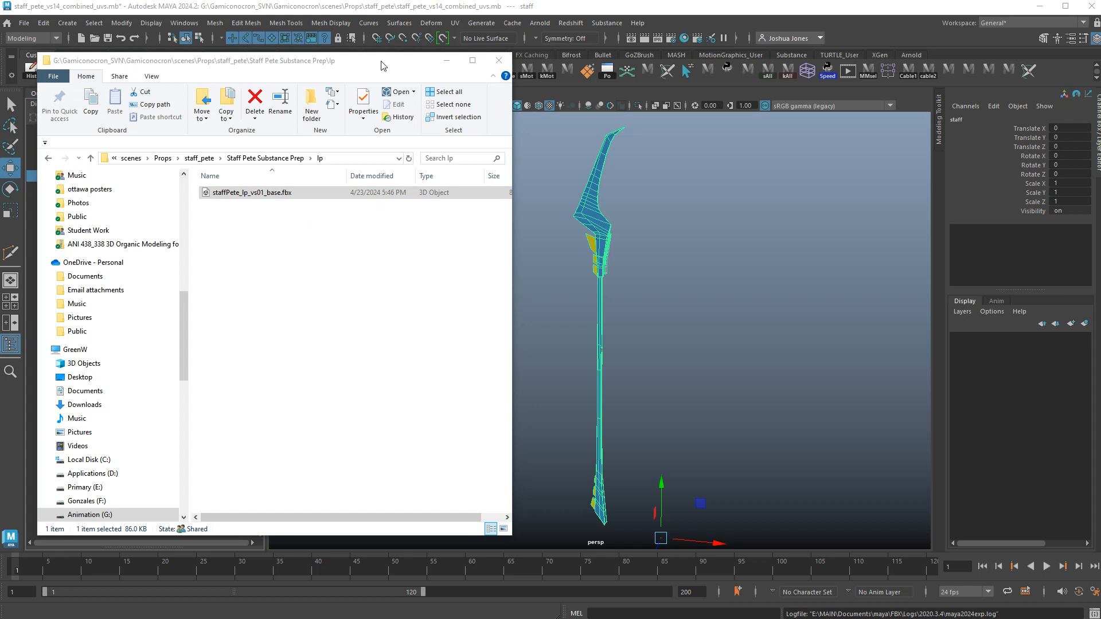
drag(383, 62, 0, 91)
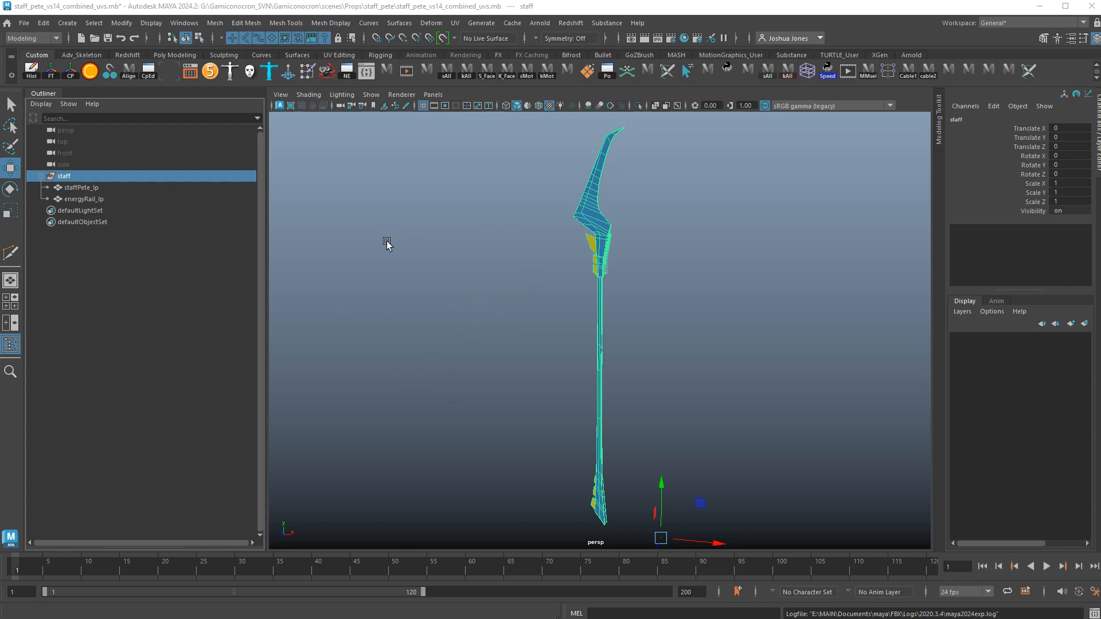
- Examine the Optimize Scene Size options for the Maya scene, close them without optimizing, clear the selection, and save the scene
click(404, 310)
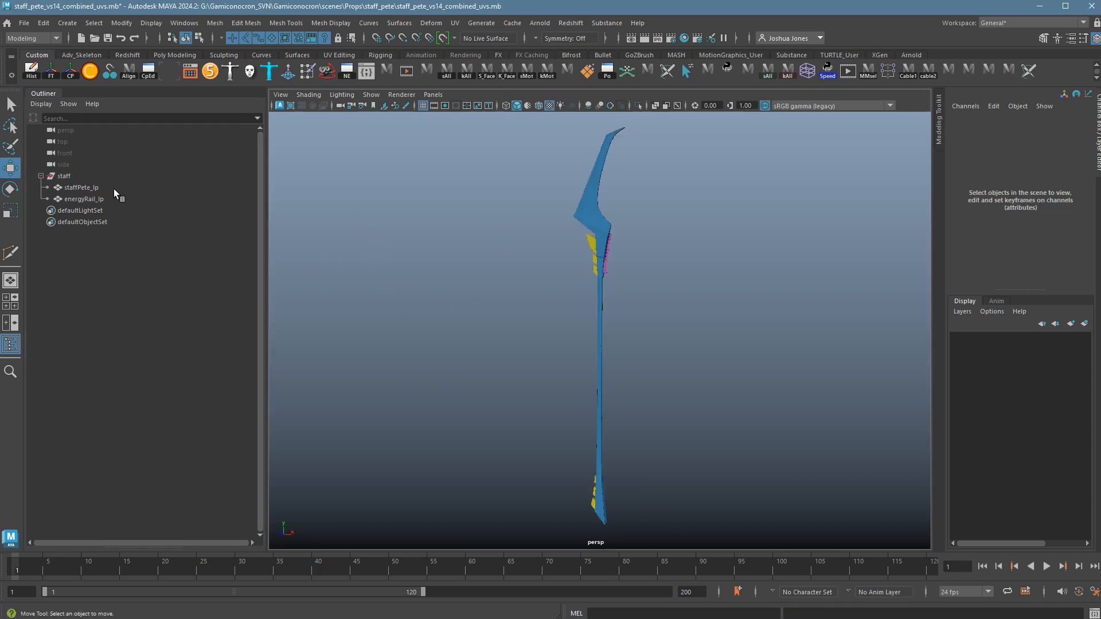
click(74, 177)
click(29, 26)
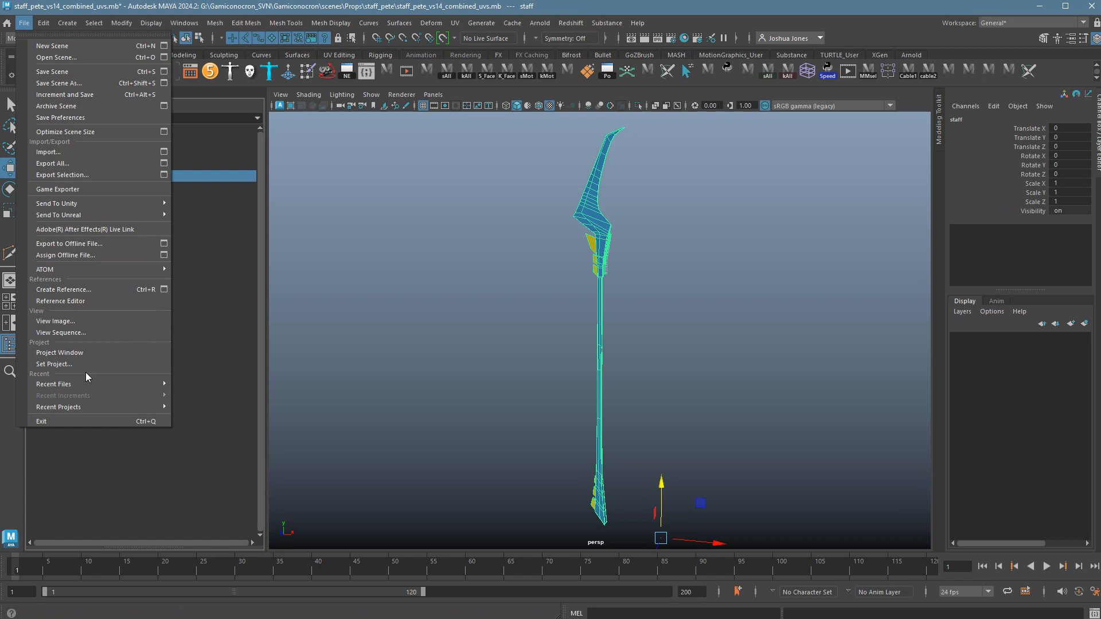
mouse_move(89, 268)
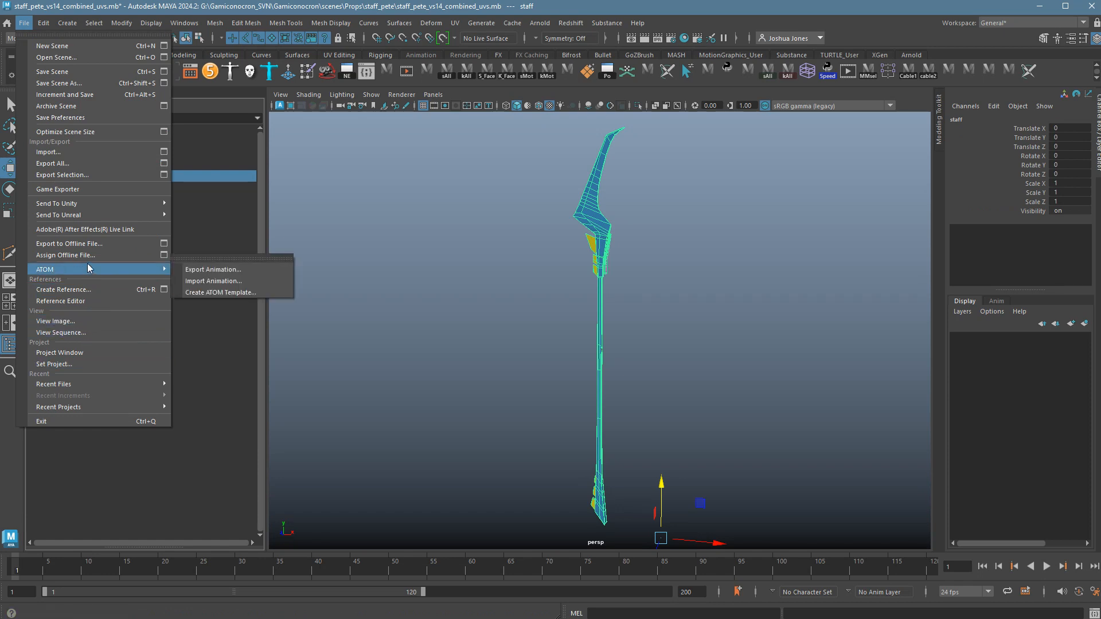
click(164, 132)
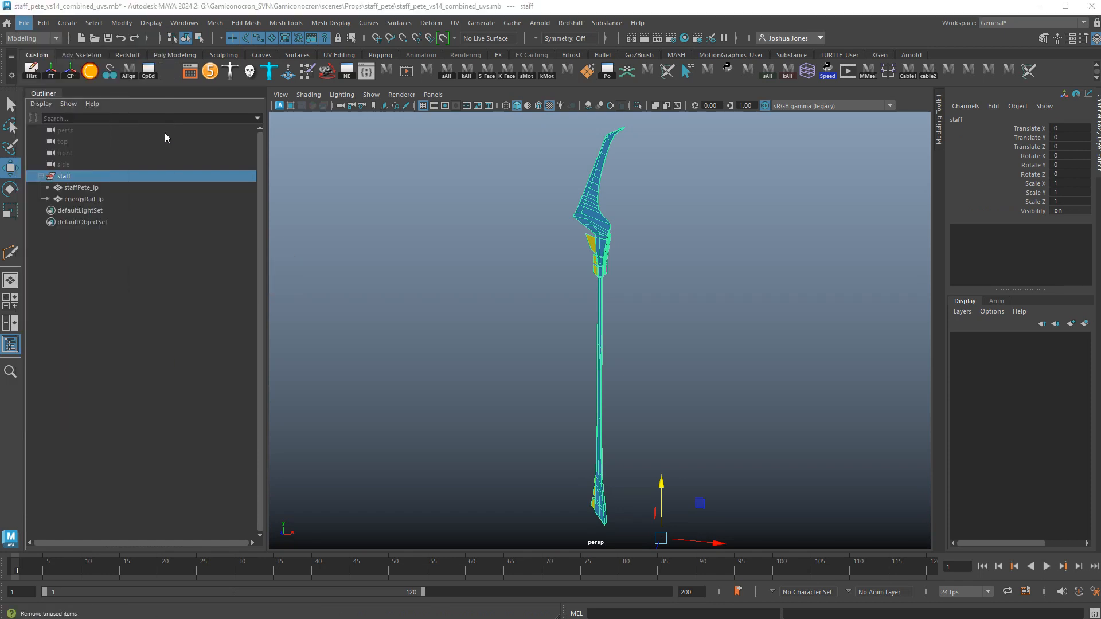
drag(264, 90, 242, 68)
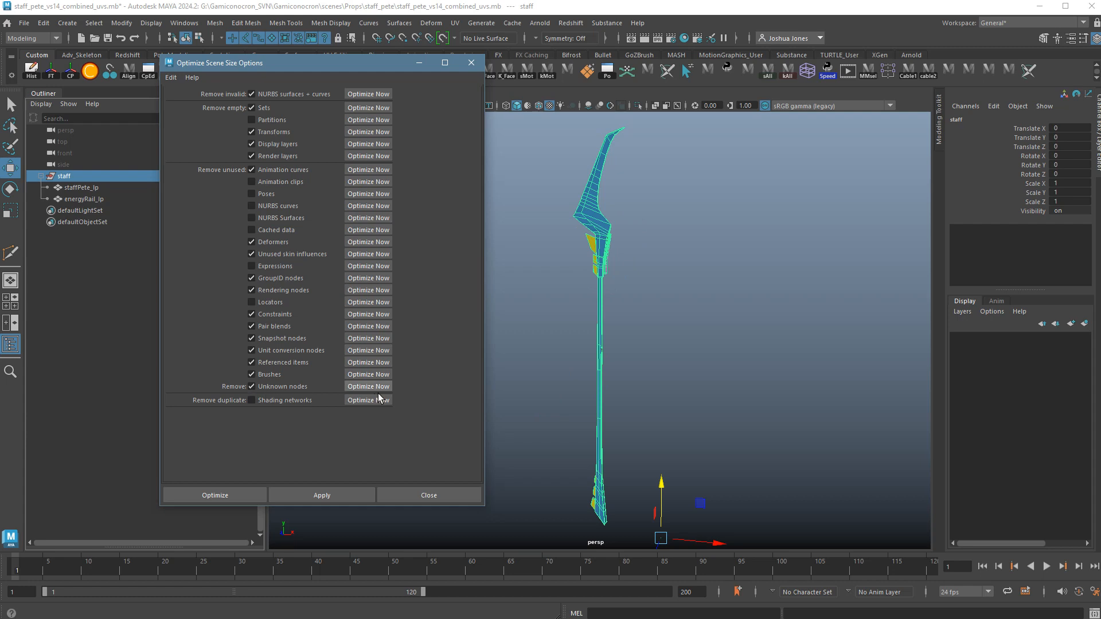
click(441, 501)
click(623, 235)
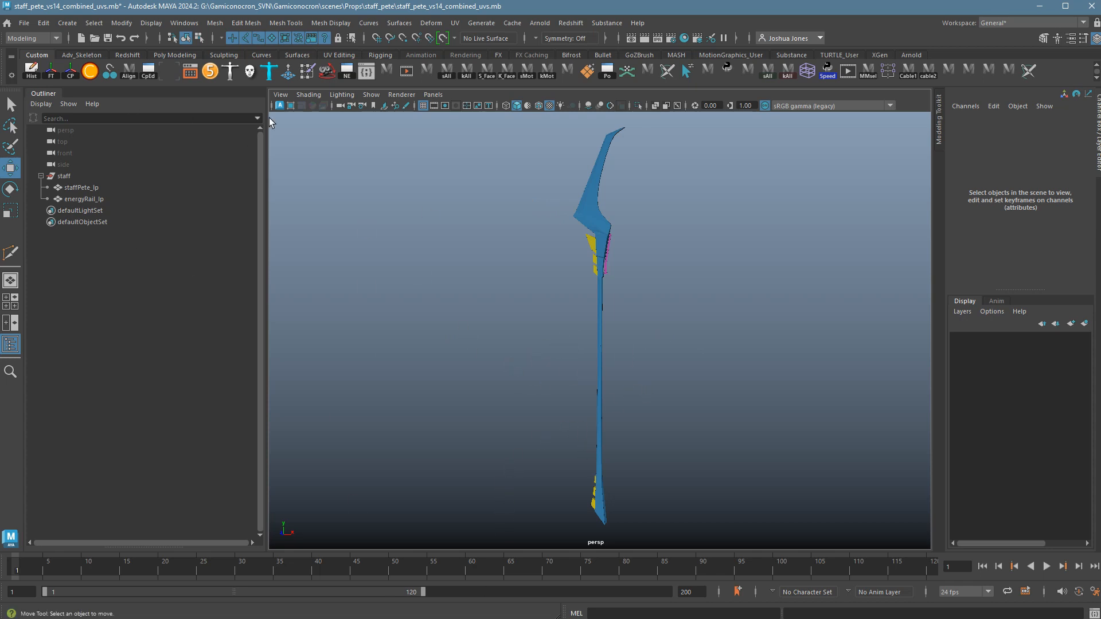
key(ctrl+s)
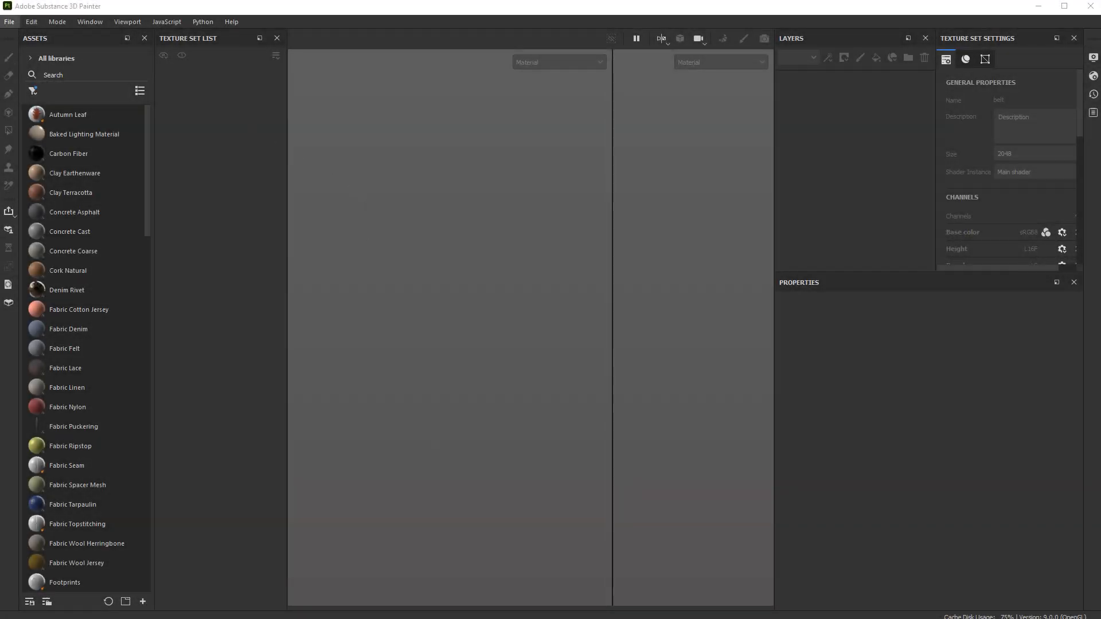
- Switch to Substance 3D Painter and start a new project with the document resolution set to 2048
click(9, 22)
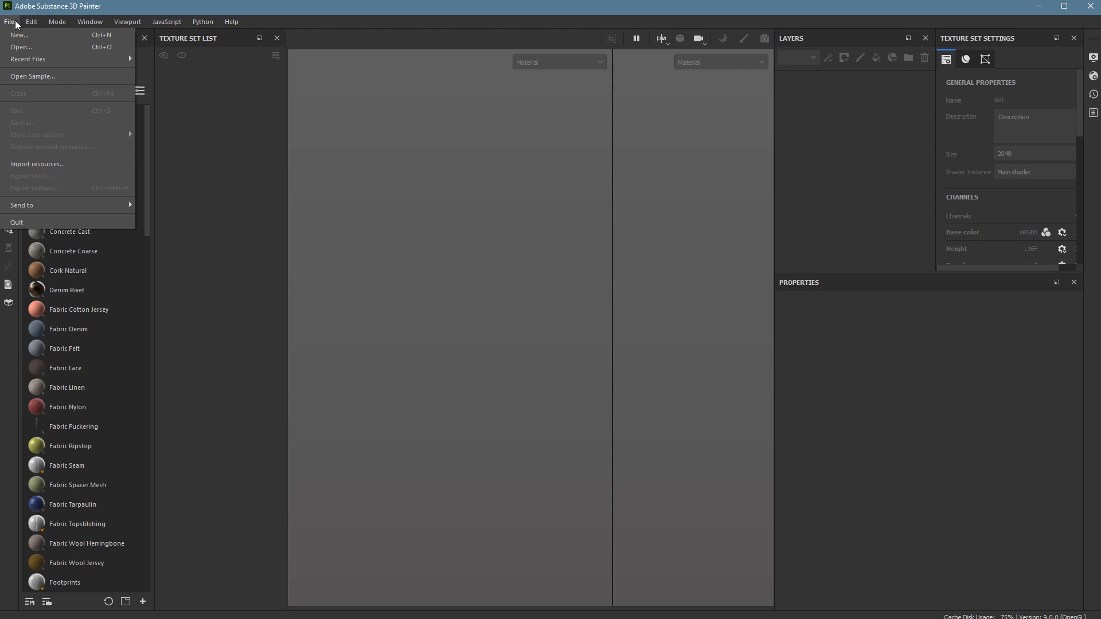
click(30, 37)
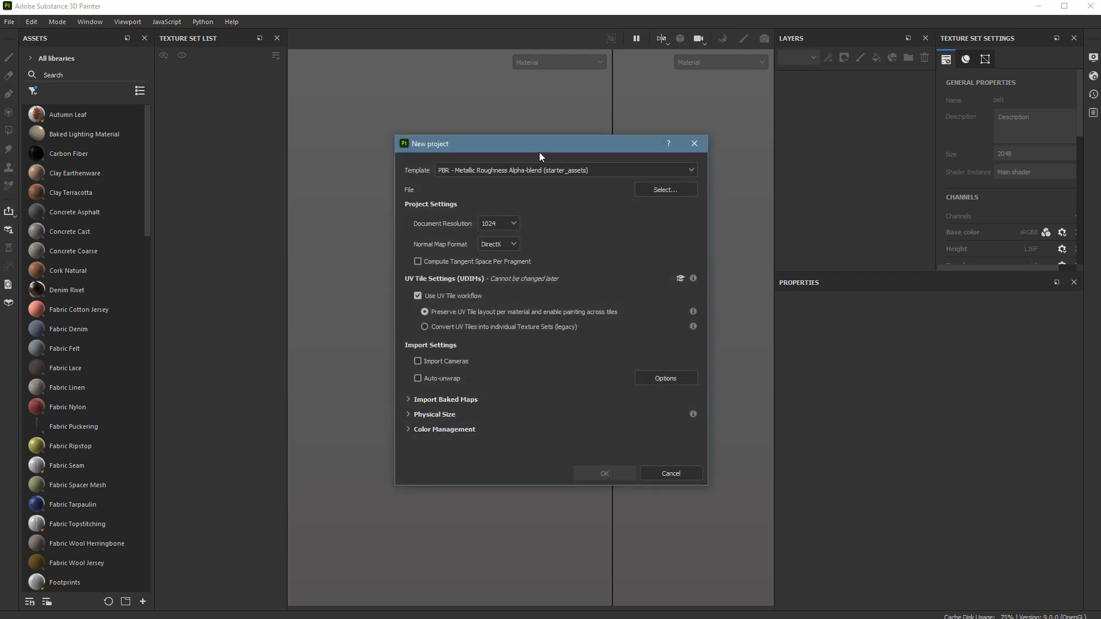
drag(540, 153, 480, 139)
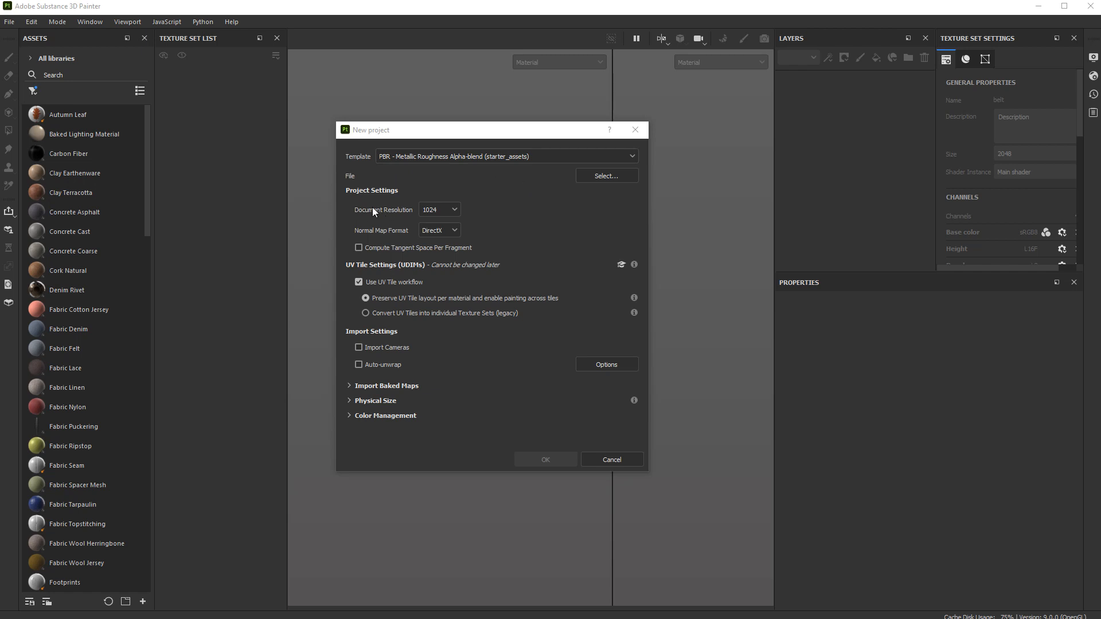
click(454, 210)
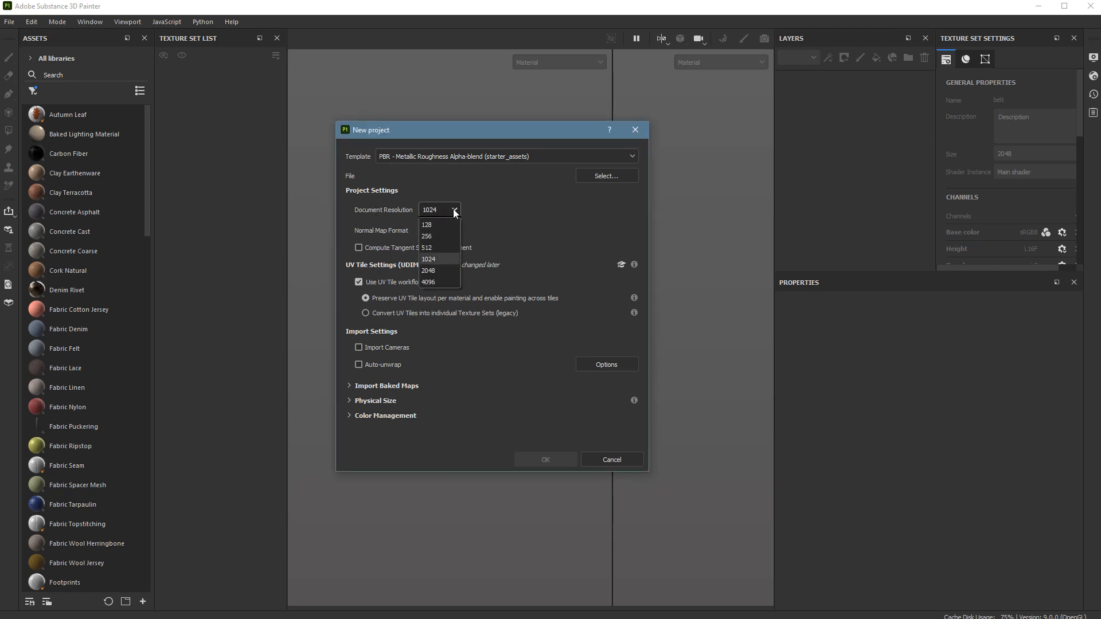
click(437, 269)
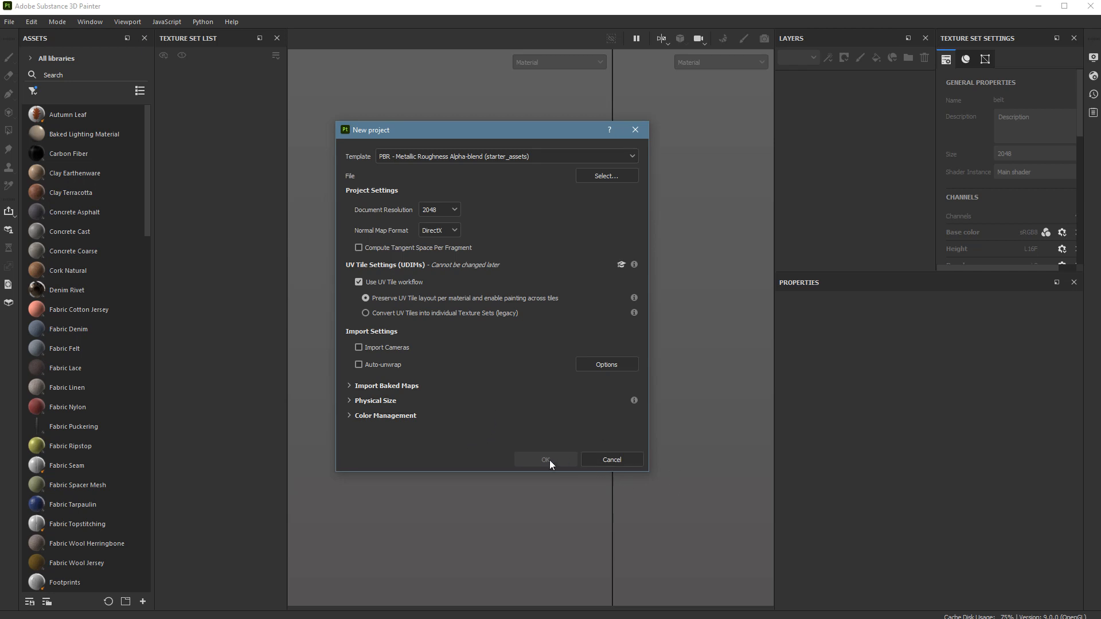
- Load staffPete_lp_vs01_base.fbx from the lp folder inside Staff Pete Substance Prep as the project mesh and create the project
click(614, 177)
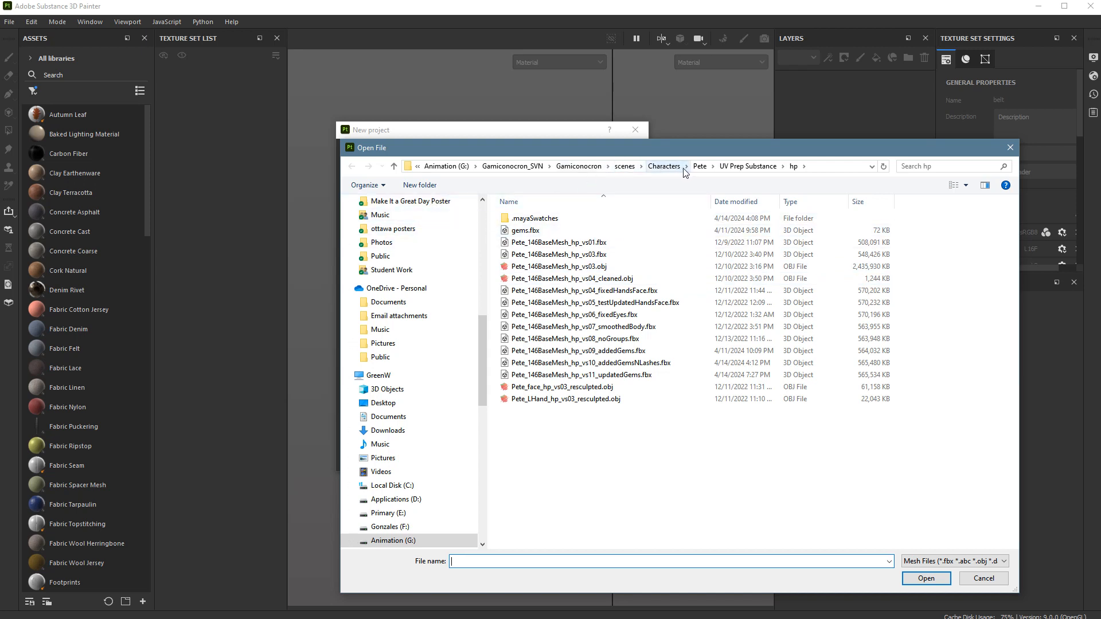
click(627, 168)
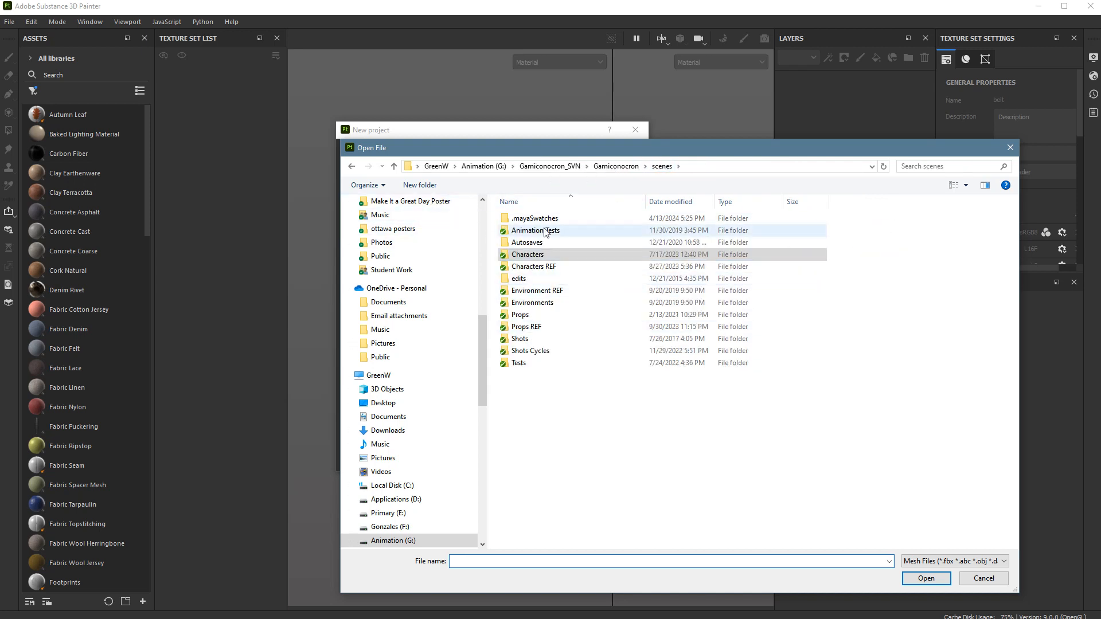
double_click(519, 315)
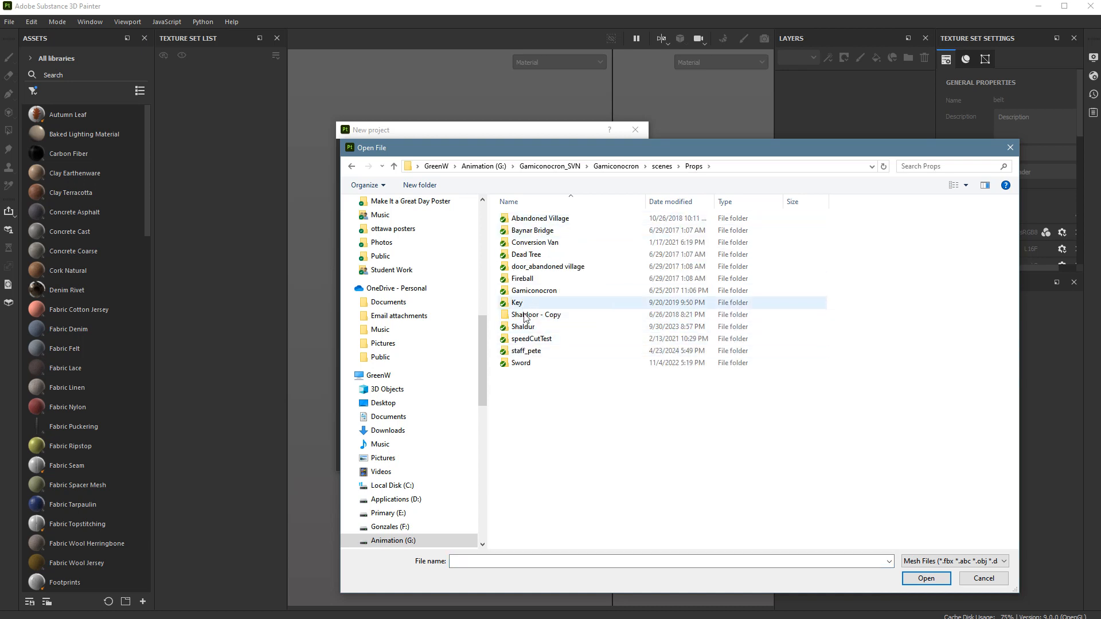
double_click(526, 351)
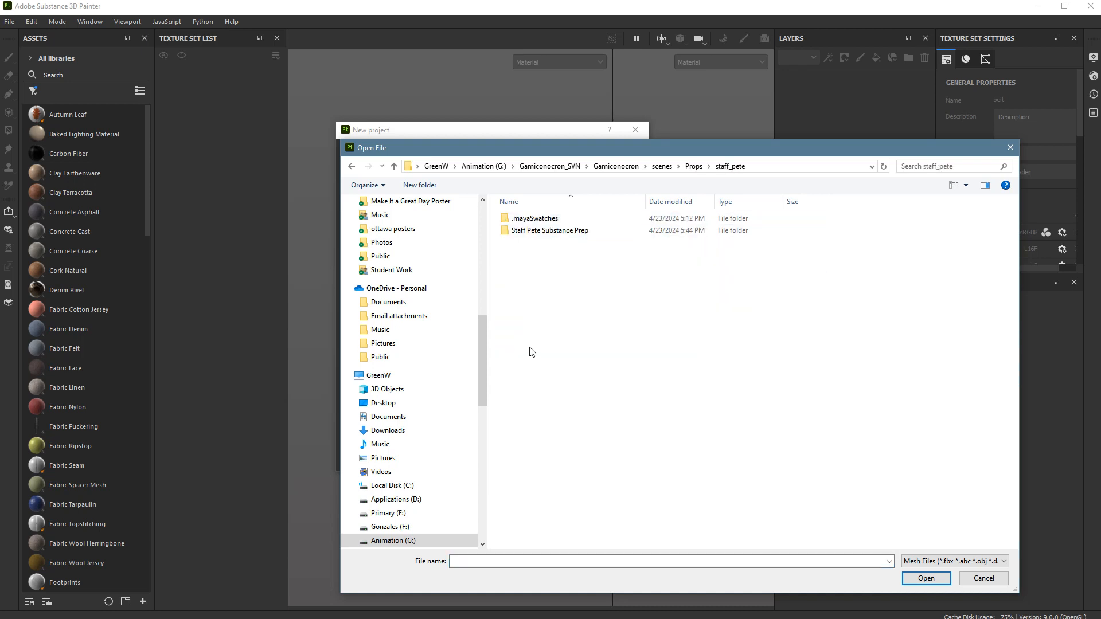
click(525, 232)
double_click(527, 234)
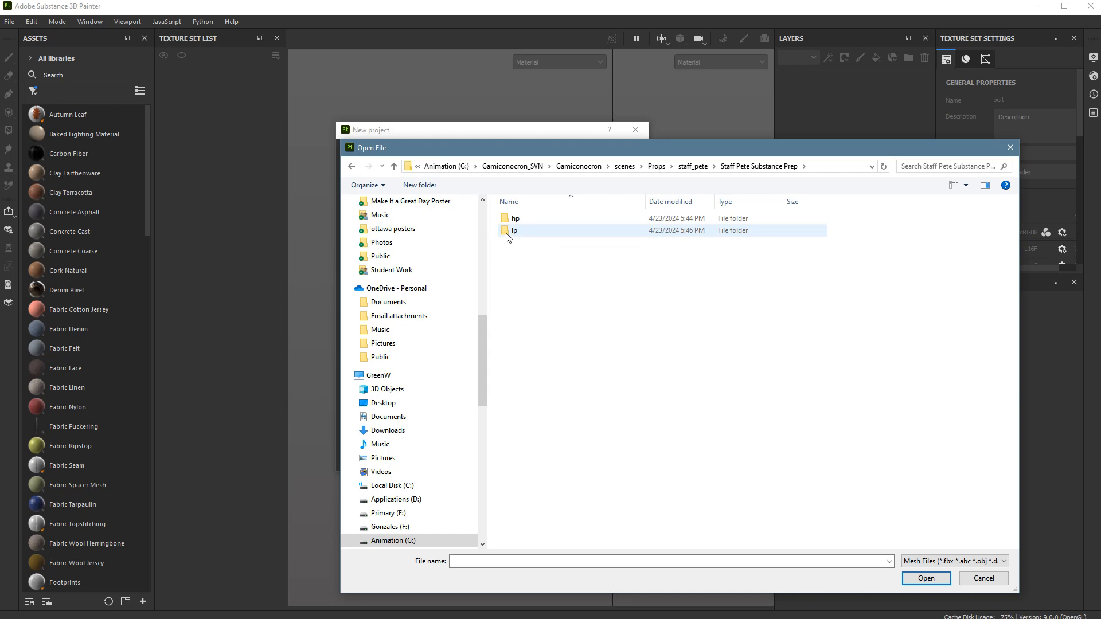
click(513, 232)
double_click(514, 231)
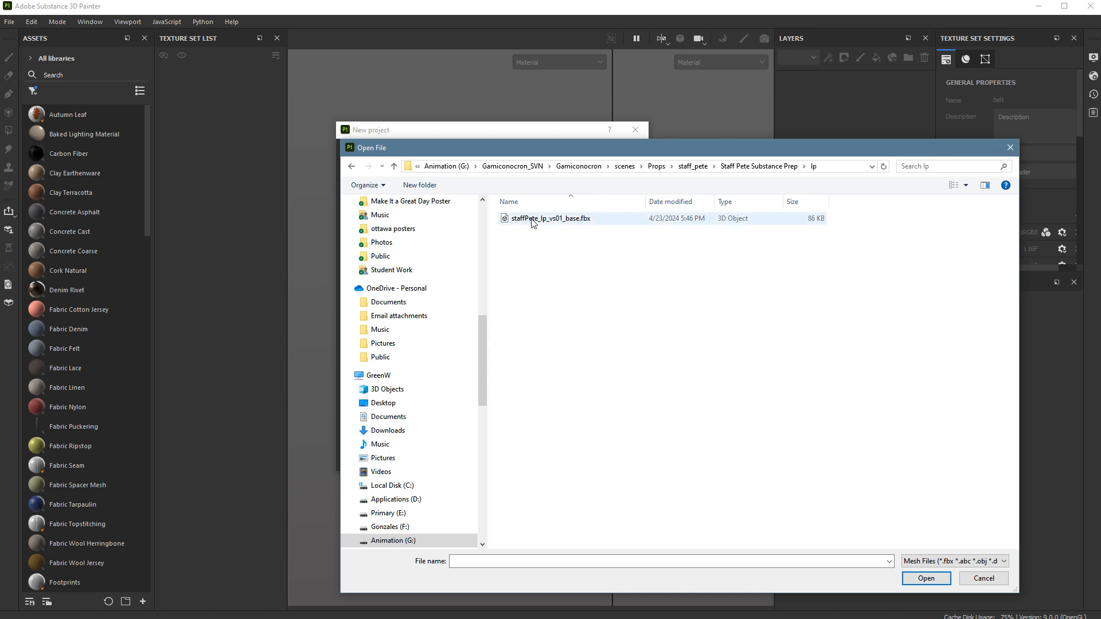
double_click(532, 219)
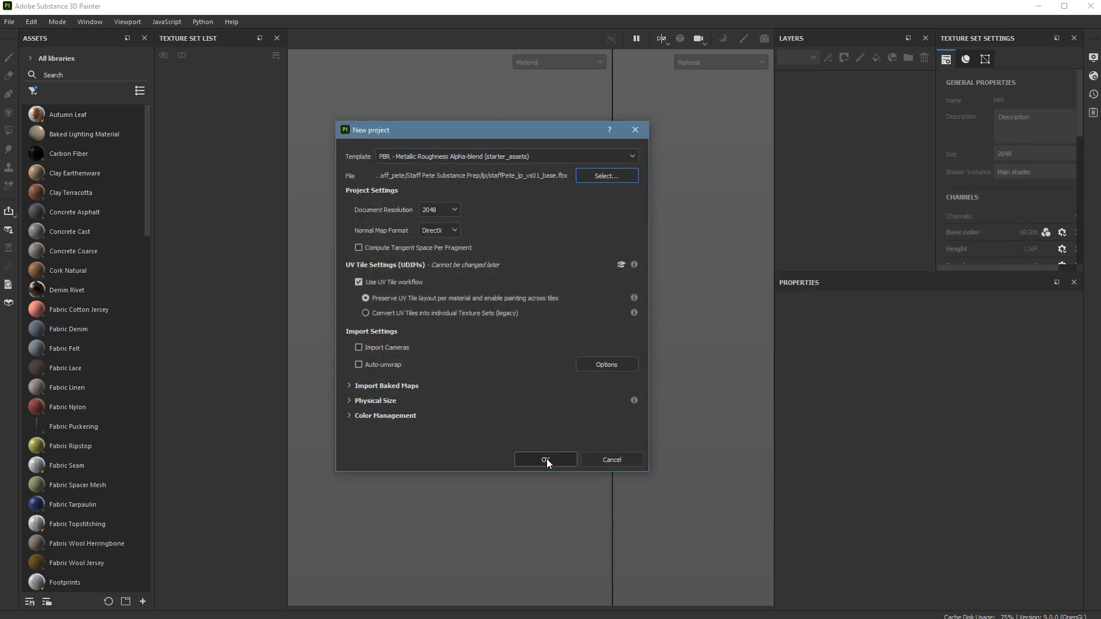
click(546, 459)
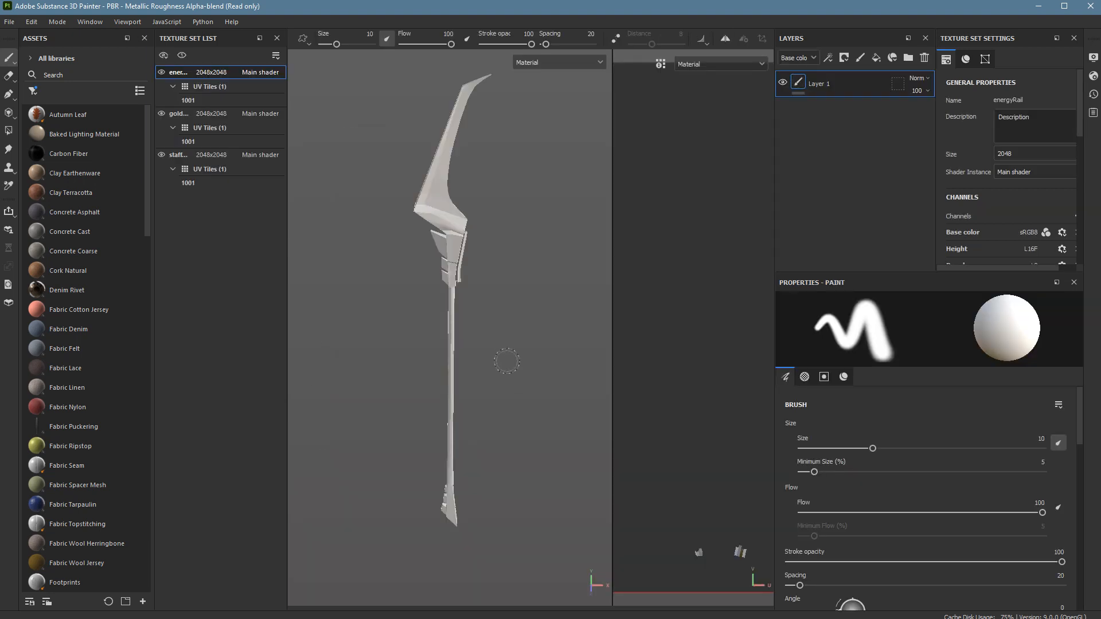
- Orbit around the imported staff and widen the texture set list until the full set names are readable
mouse_move(482, 375)
alt+mouse_down()
mouse_move(599, 327)
mouse_move(413, 340)
mouse_move(186, 300)
mouse_move(424, 287)
mouse_move(508, 319)
mouse_move(487, 309)
alt+mouse_up()
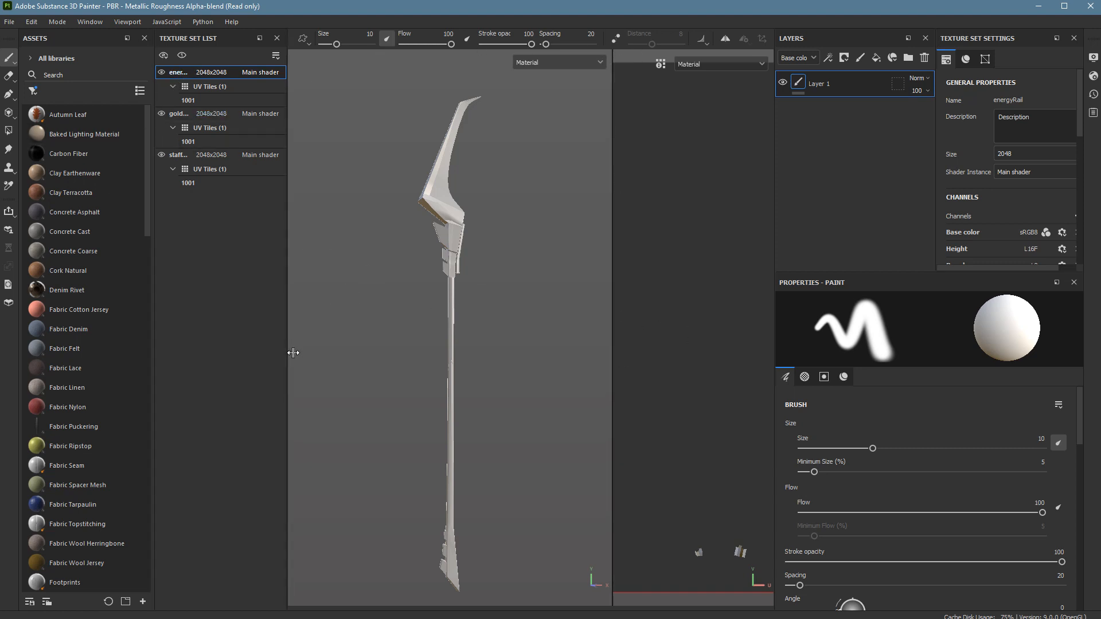
drag(288, 352, 484, 358)
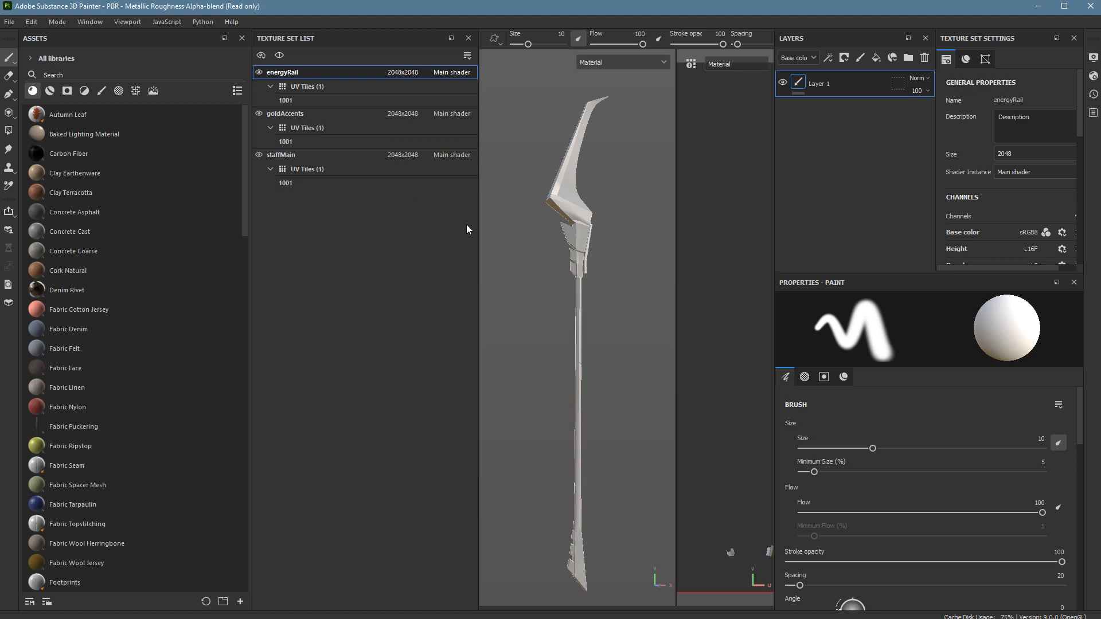
drag(479, 228, 449, 225)
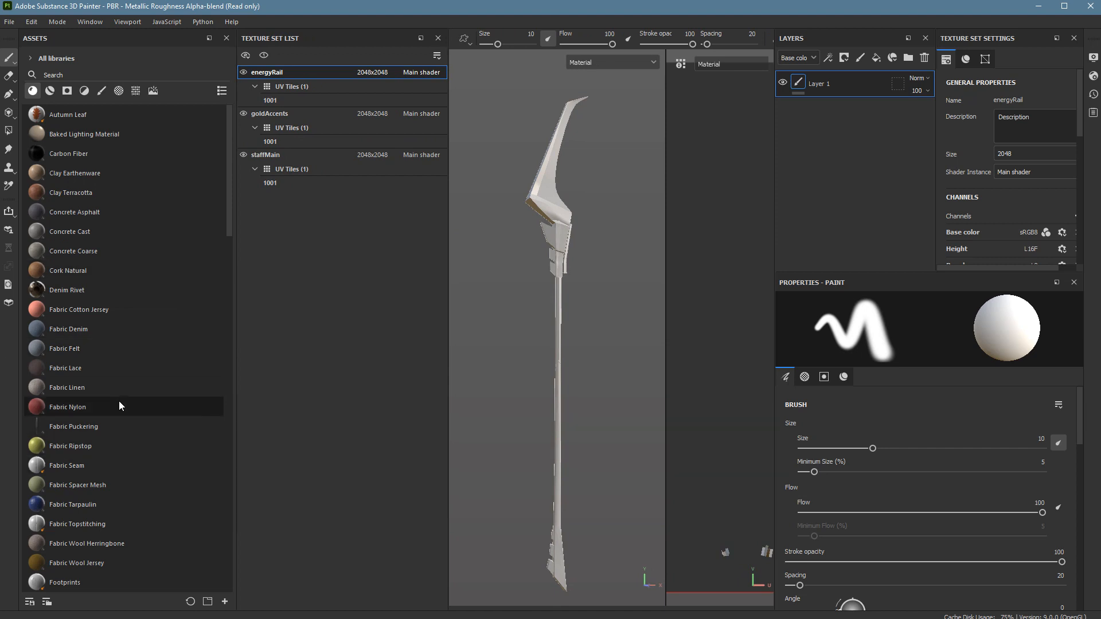
- Apply the Metal Rust material to the staffMain texture set on the model
scroll(118, 476, down, 9)
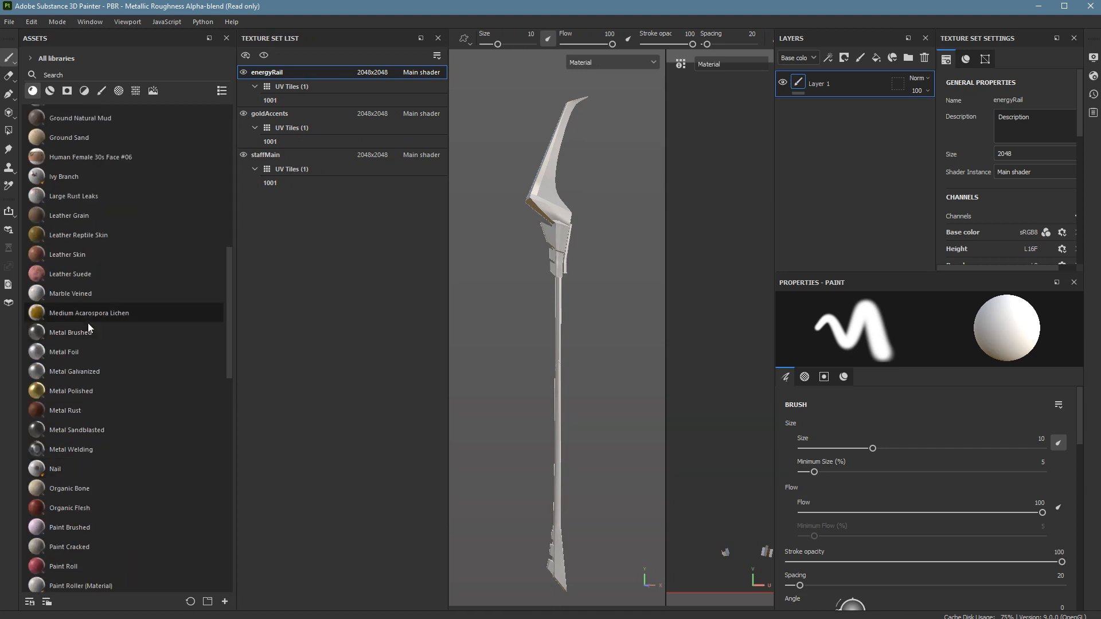
mouse_move(43, 411)
mouse_down()
mouse_move(351, 289)
mouse_move(293, 171)
mouse_move(268, 158)
mouse_move(282, 157)
mouse_move(110, 410)
mouse_move(59, 413)
mouse_up()
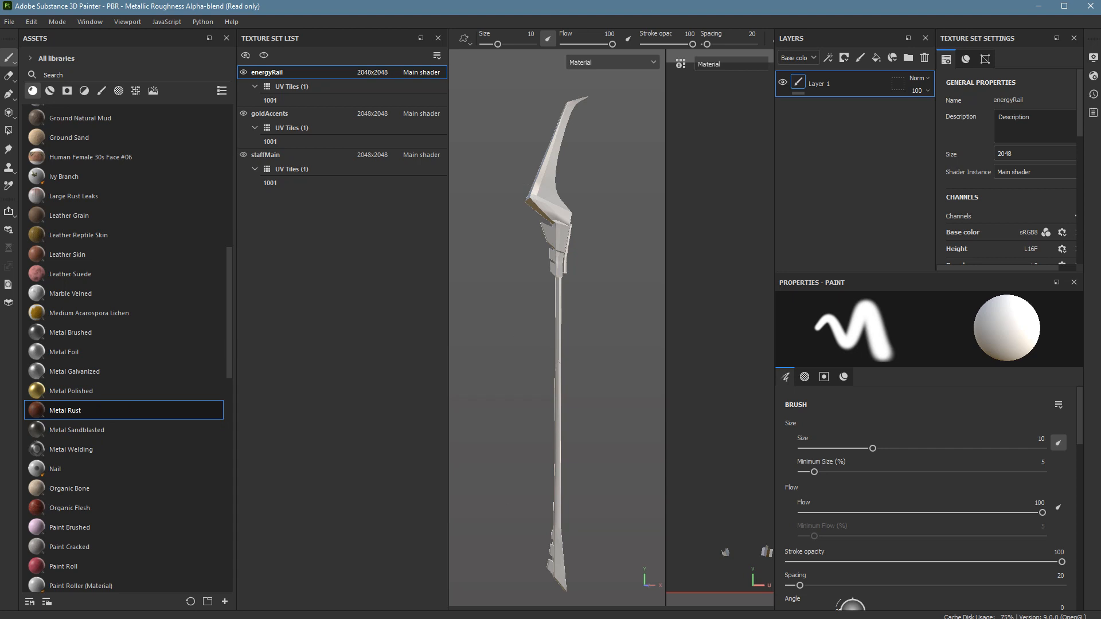
key(alt+Tab)
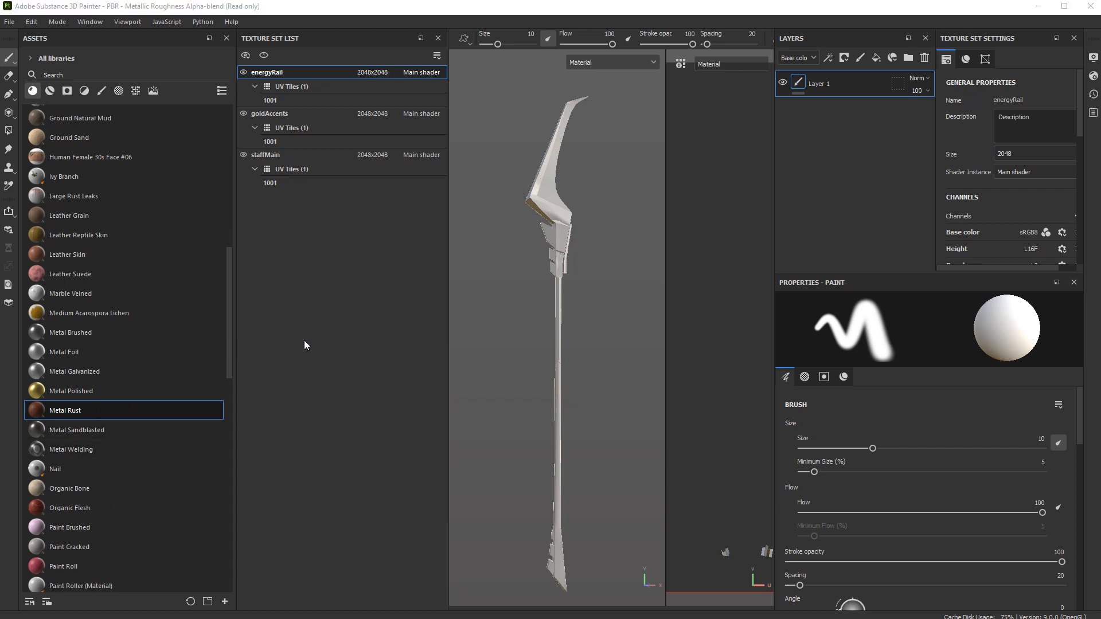
click(270, 155)
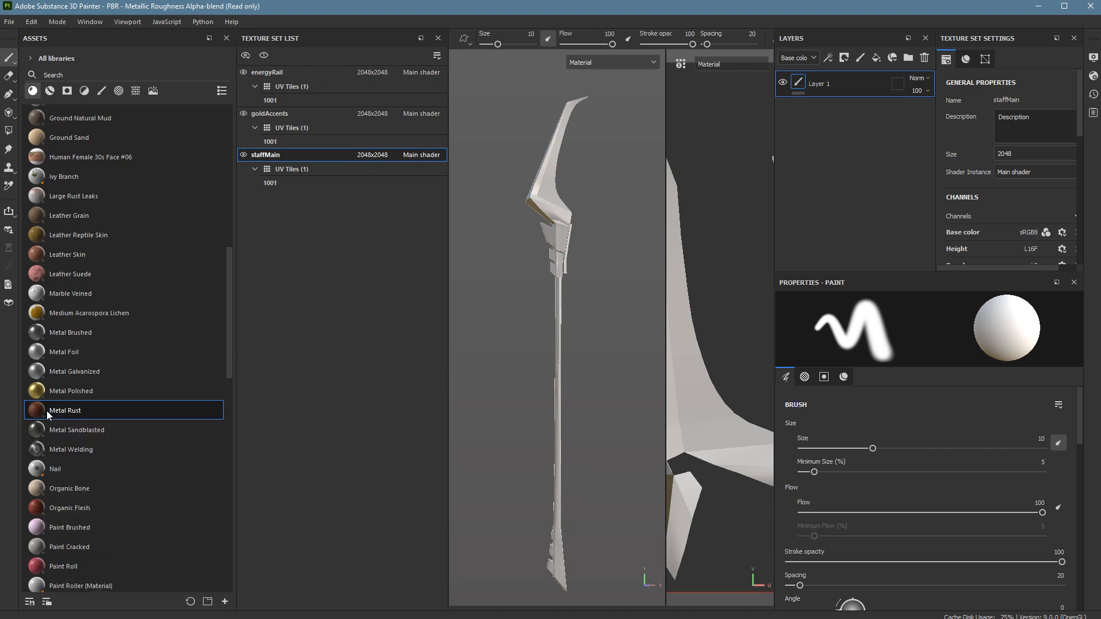
drag(48, 413, 540, 185)
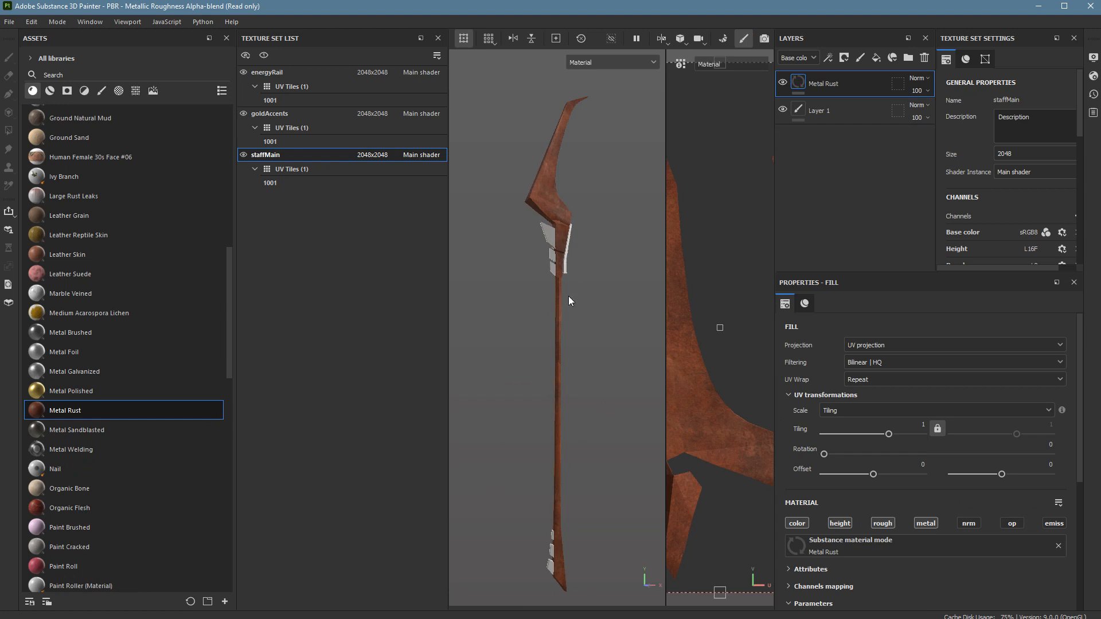
- Apply the Metal Polished material to the goldAccents texture set and Metal Brushed to the energyRail set
click(294, 116)
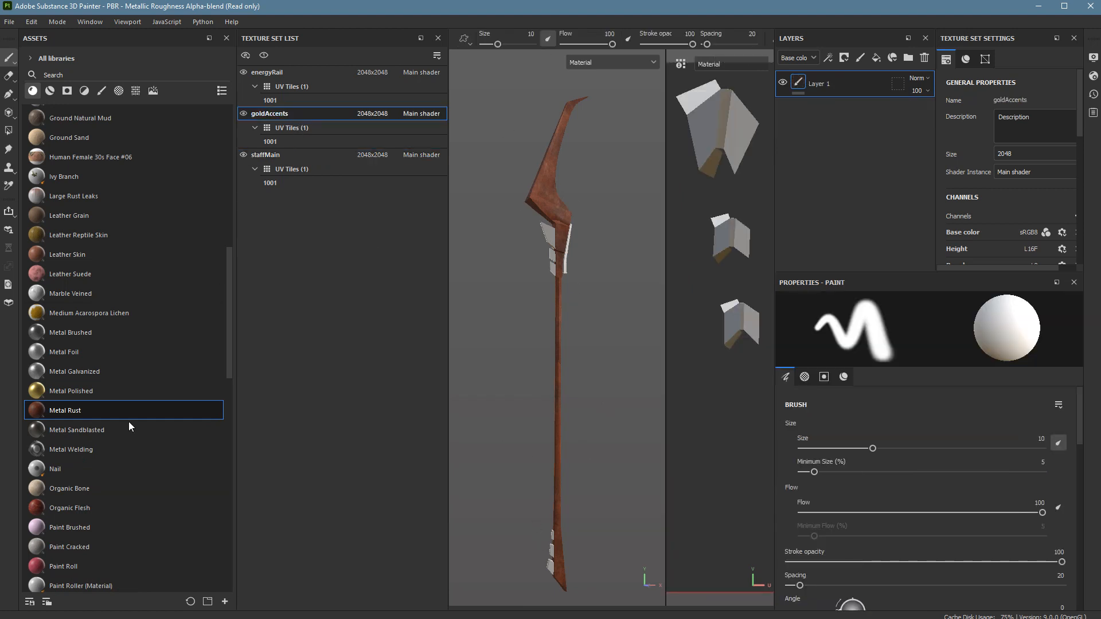
drag(35, 394, 551, 241)
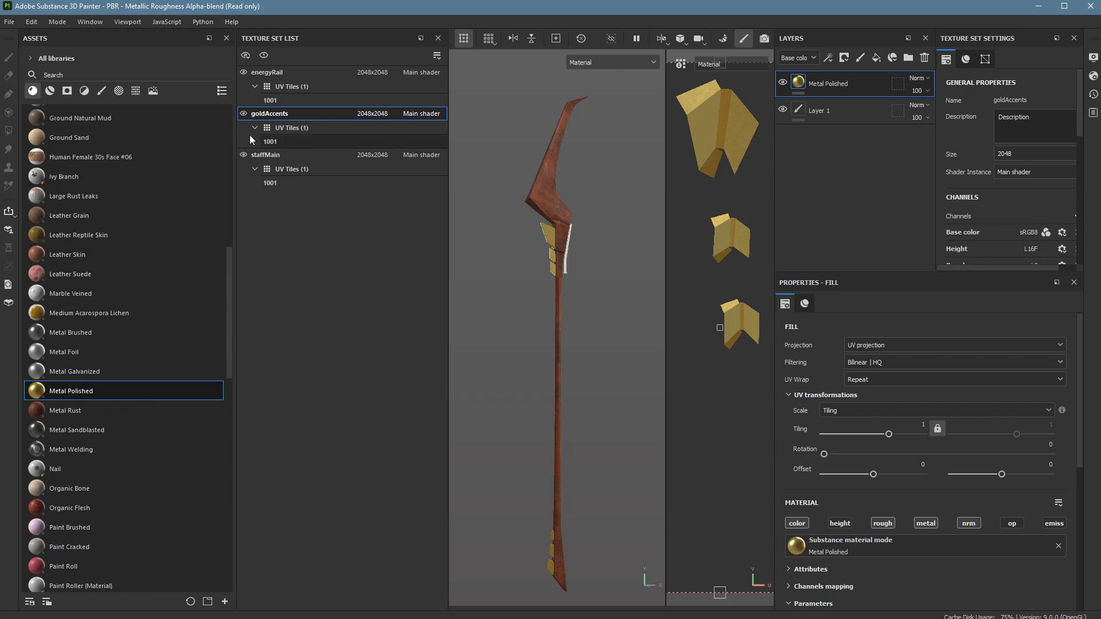
click(281, 75)
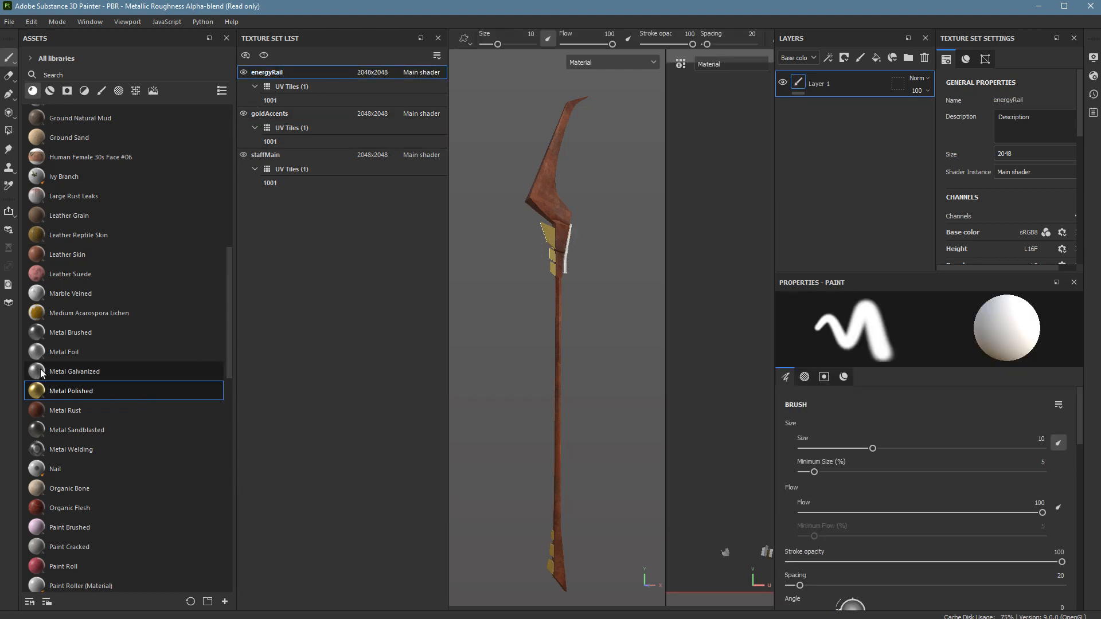
mouse_move(40, 335)
mouse_down()
mouse_move(329, 173)
mouse_move(268, 77)
mouse_move(575, 206)
mouse_move(591, 256)
mouse_move(261, 86)
mouse_move(356, 117)
mouse_move(566, 259)
mouse_up()
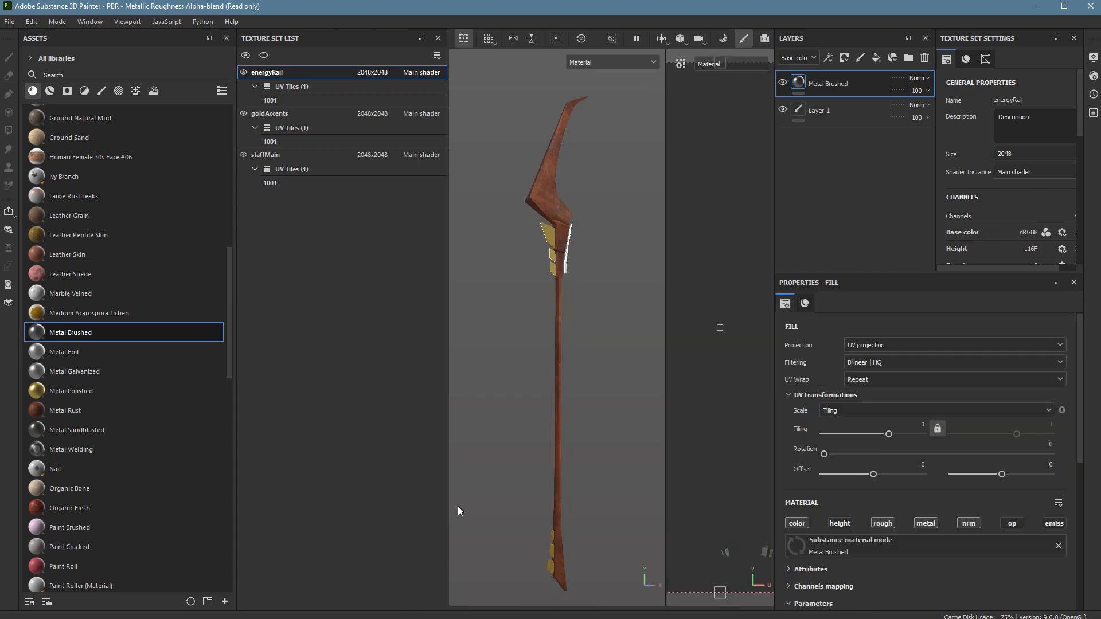
- Examine the applied materials up close on the staff's head, gold accents and energy rail, and return to the full view
alt+drag(594, 388, 489, 390)
alt+right_drag(521, 383, 636, 300)
alt+middle_drag(636, 299, 489, 389)
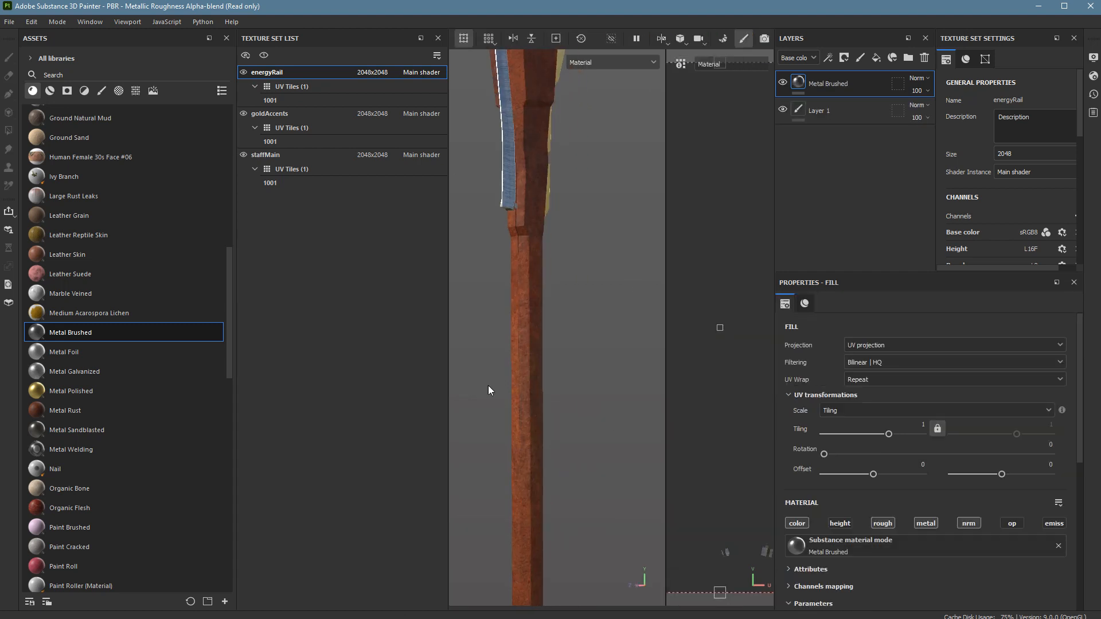
alt+drag(489, 388, 556, 413)
alt+middle_drag(540, 303, 566, 500)
alt+drag(562, 465, 589, 453)
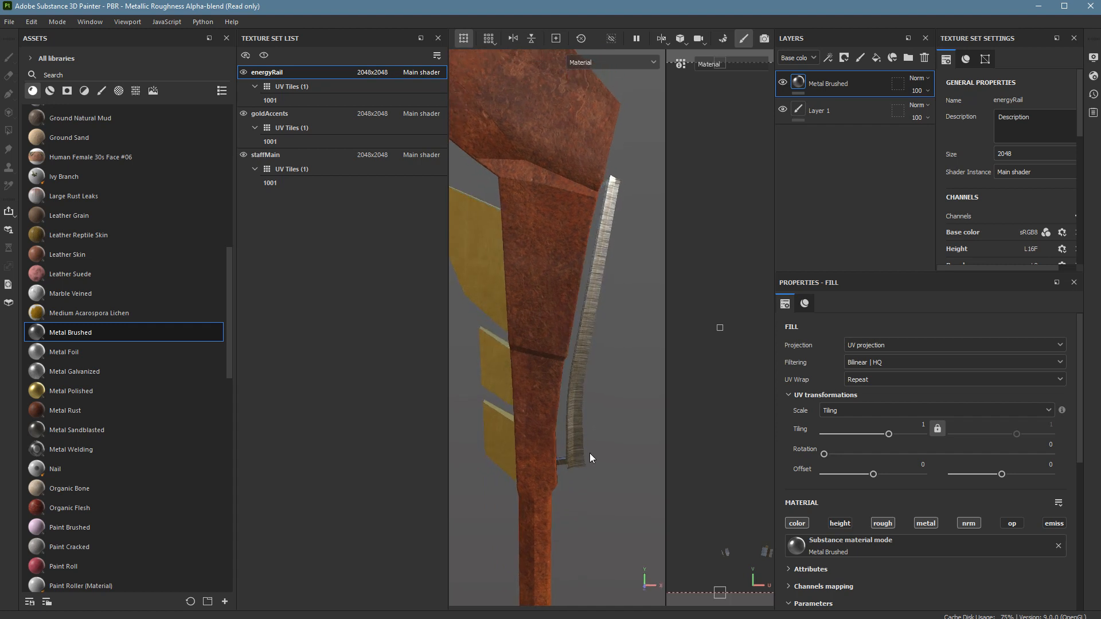
alt+right_drag(589, 453, 429, 451)
alt+middle_drag(519, 472, 537, 285)
alt+right_drag(538, 286, 450, 365)
alt+middle_drag(528, 408, 504, 352)
alt+right_drag(506, 361, 544, 361)
alt+middle_drag(555, 368, 560, 377)
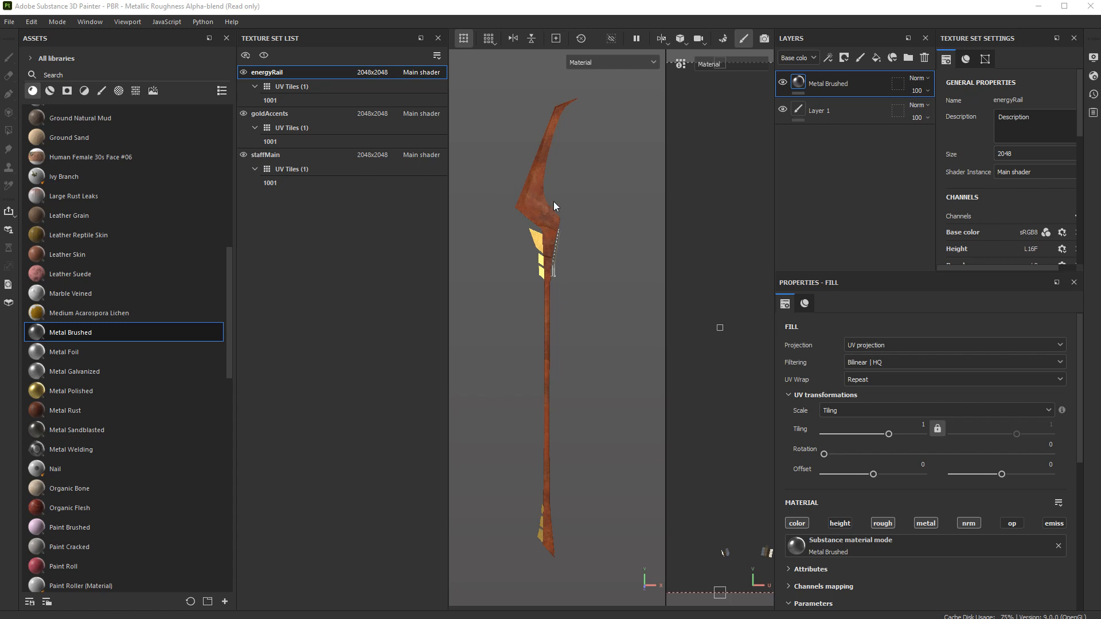
- Open mesh map baking for the texture sets and resize the baking layout, giving the 3D view and the mesh map settings more room
click(961, 40)
scroll(970, 137, down, 5)
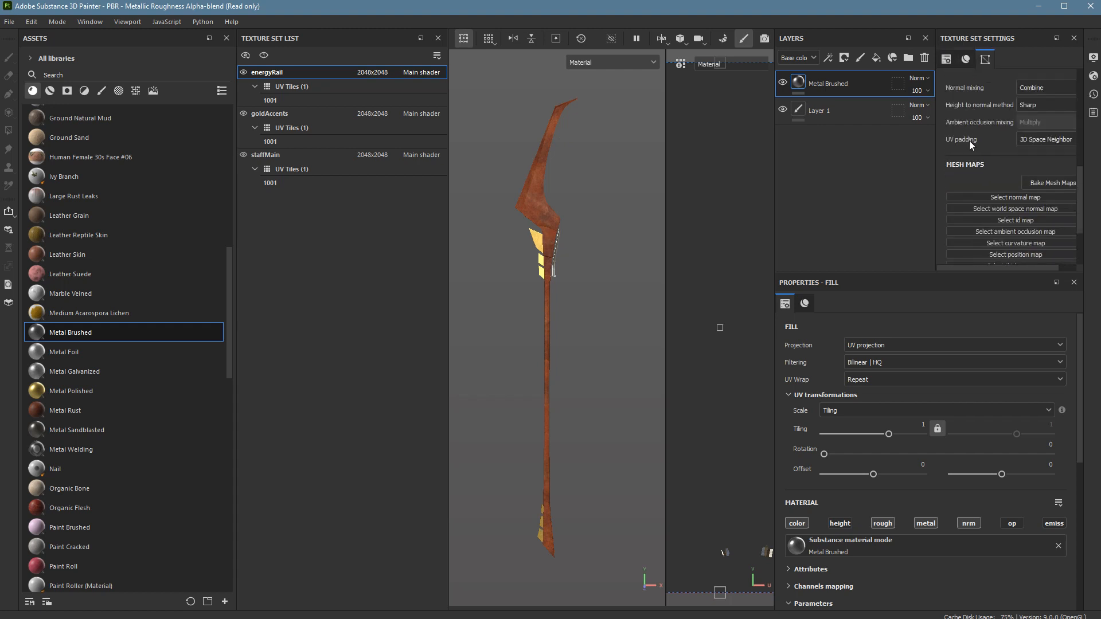
scroll(991, 178, up, 3)
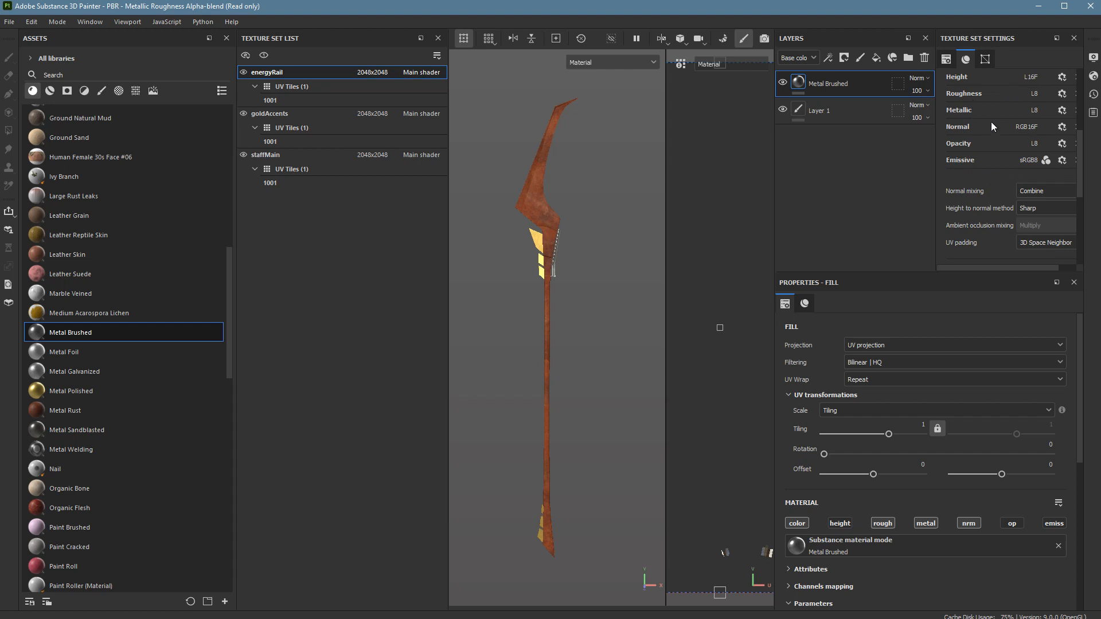
scroll(985, 119, up, 5)
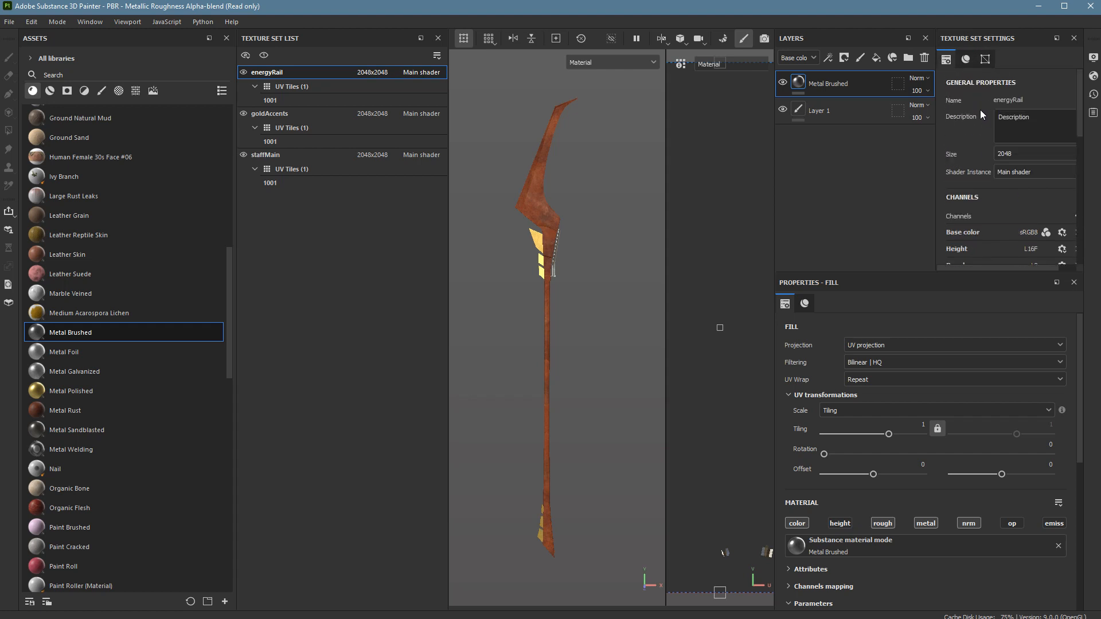
scroll(962, 87, down, 5)
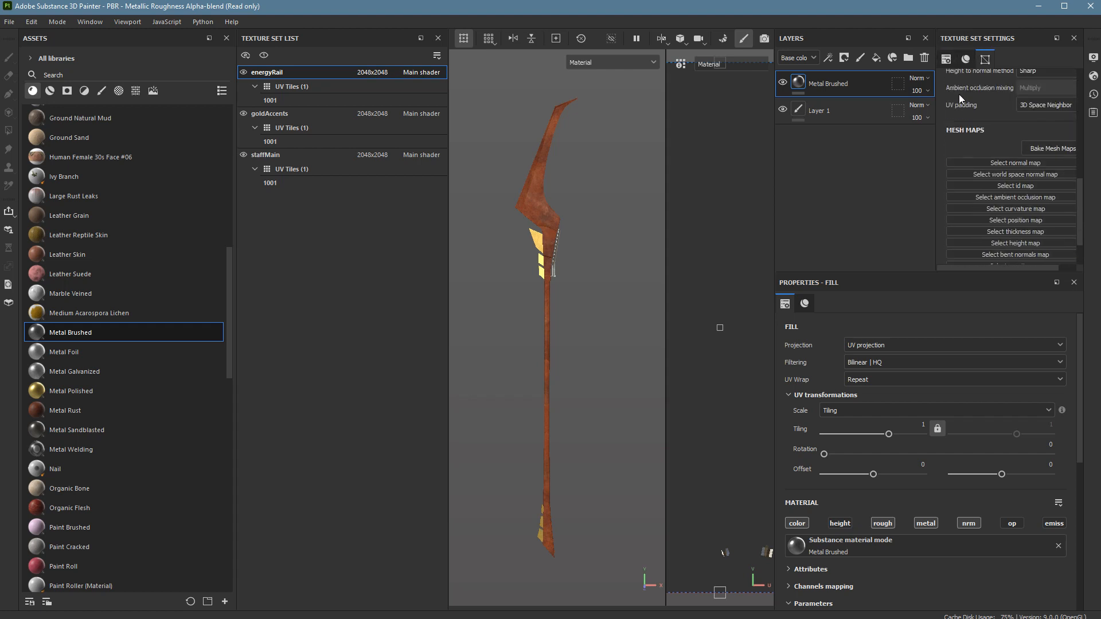
click(1048, 149)
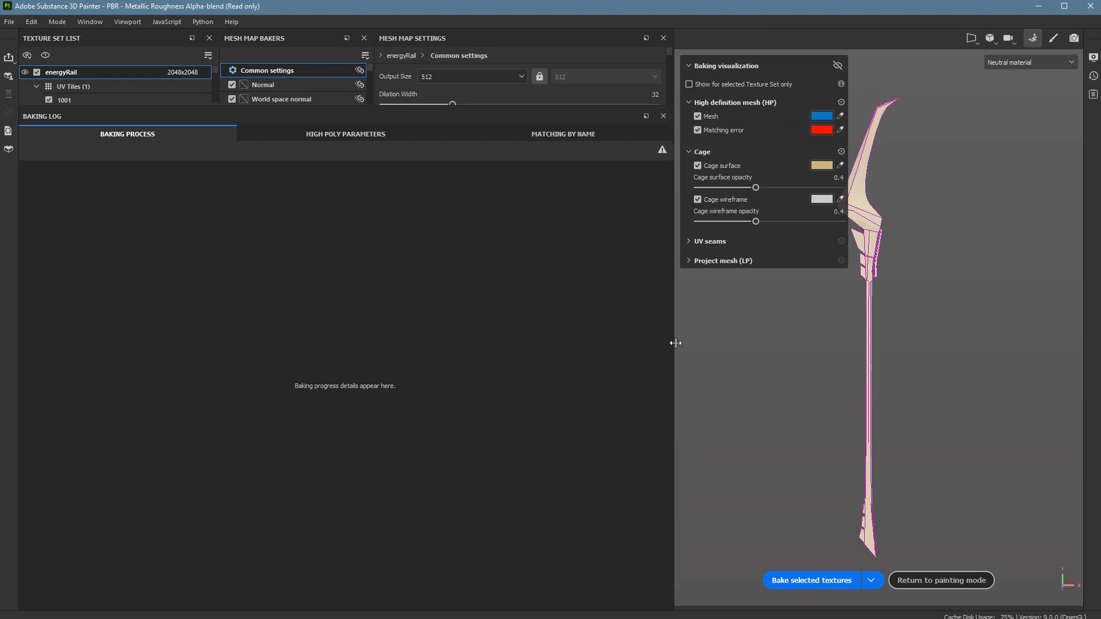
drag(672, 342, 467, 342)
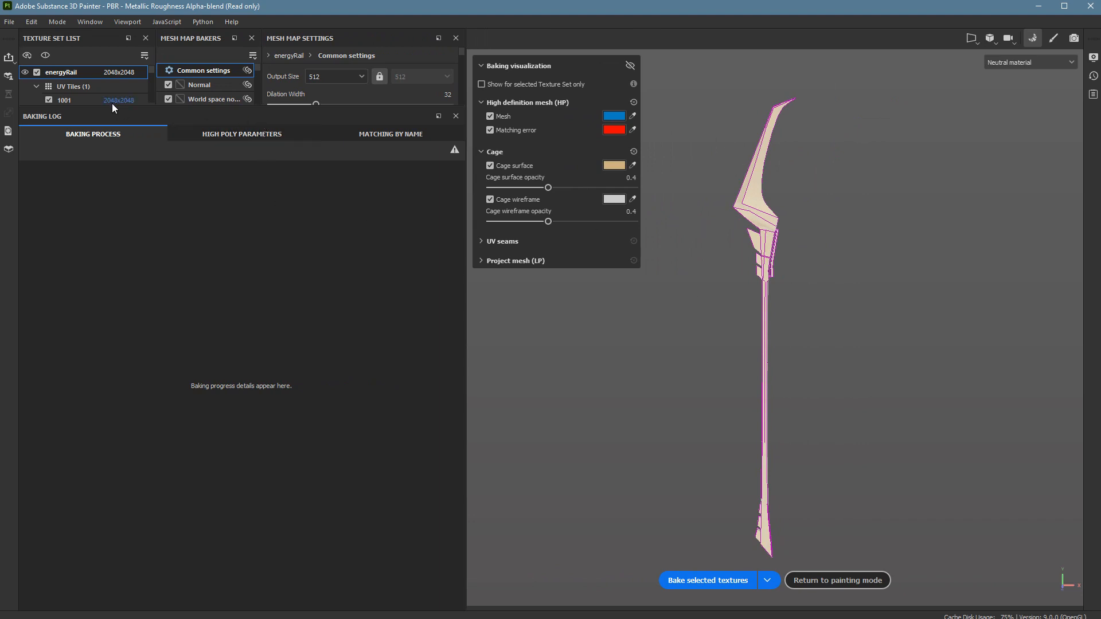
drag(118, 109, 169, 396)
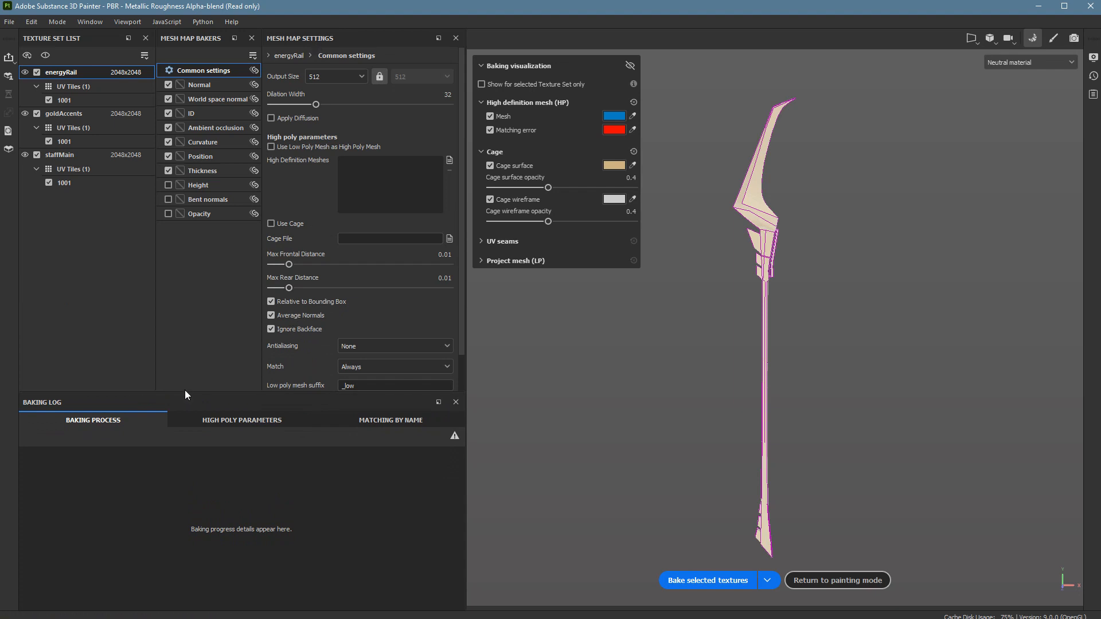
- Move the baking log out of the way of the mesh map settings and set the bake output size to 2048
drag(185, 391, 0, 514)
click(322, 43)
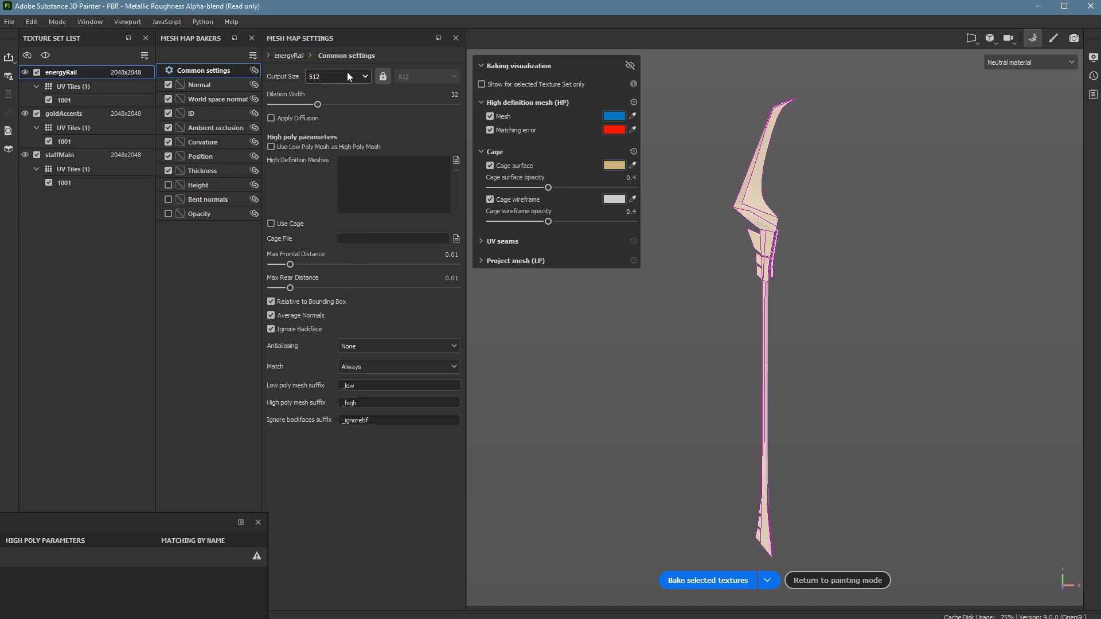
click(366, 74)
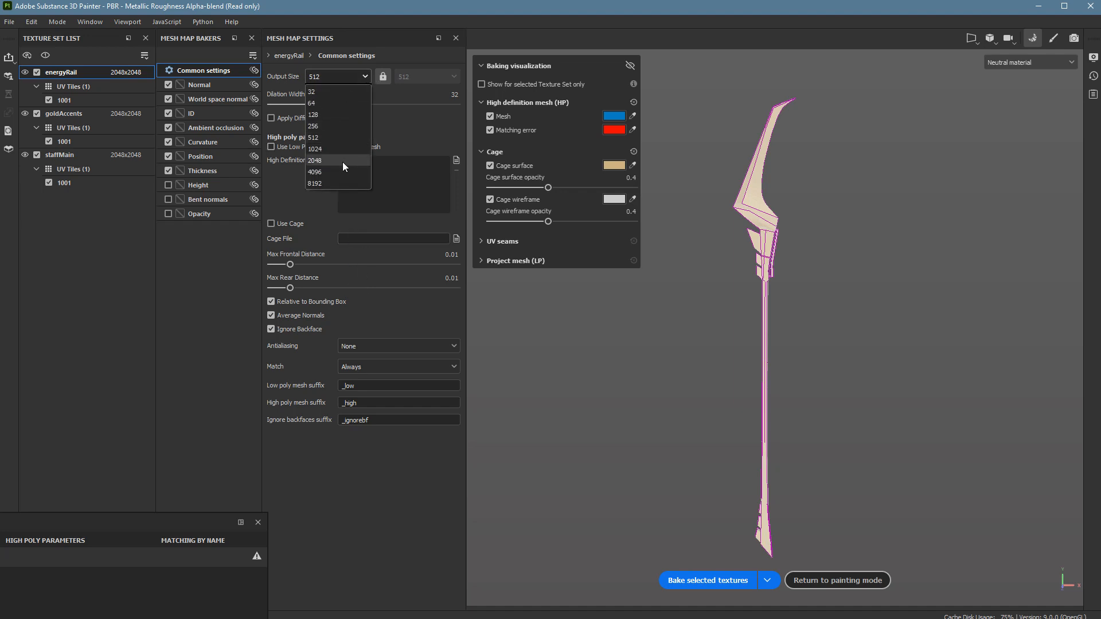
click(343, 162)
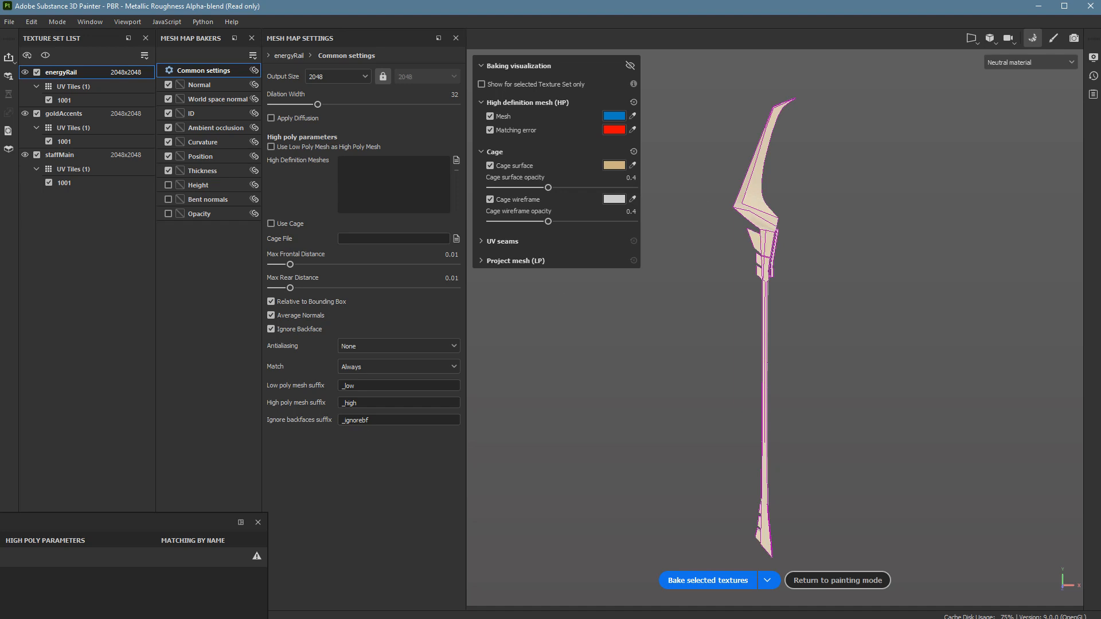
- Switch to Maya and save the staff scene as staff_pete_vs14_fakeHp.mb in the Staff Pete Substance Prep folder
key(alt+Tab)
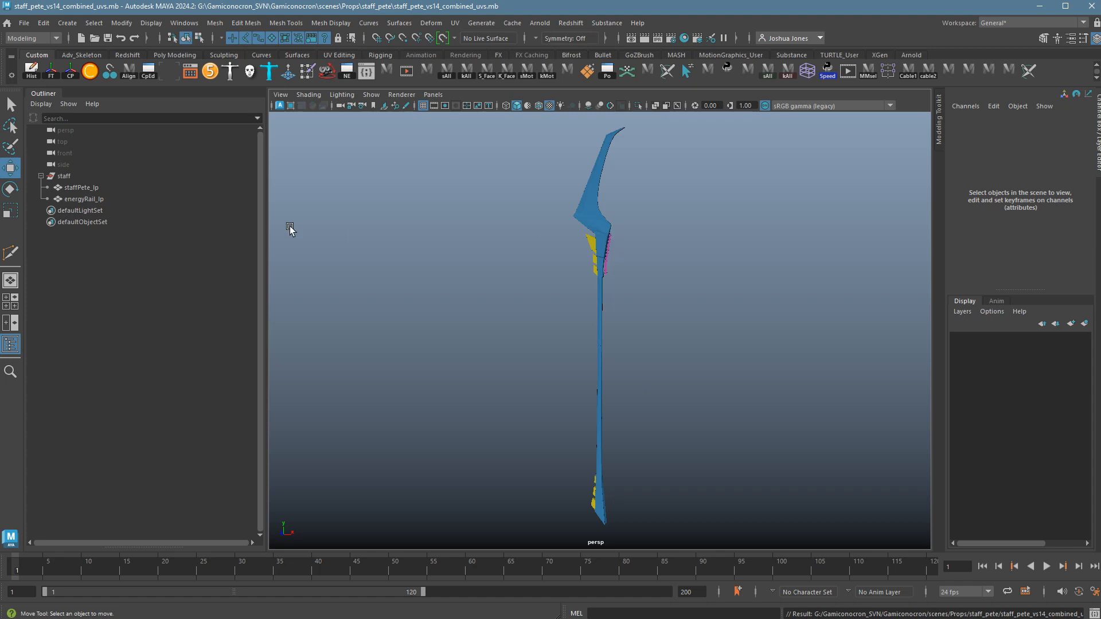
click(90, 192)
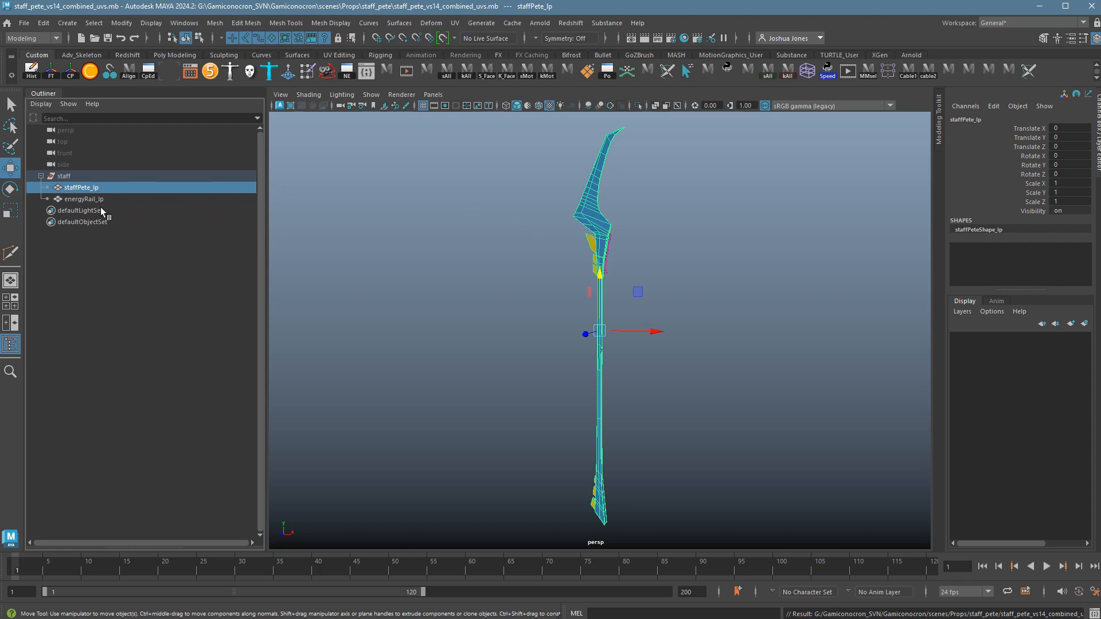
click(438, 218)
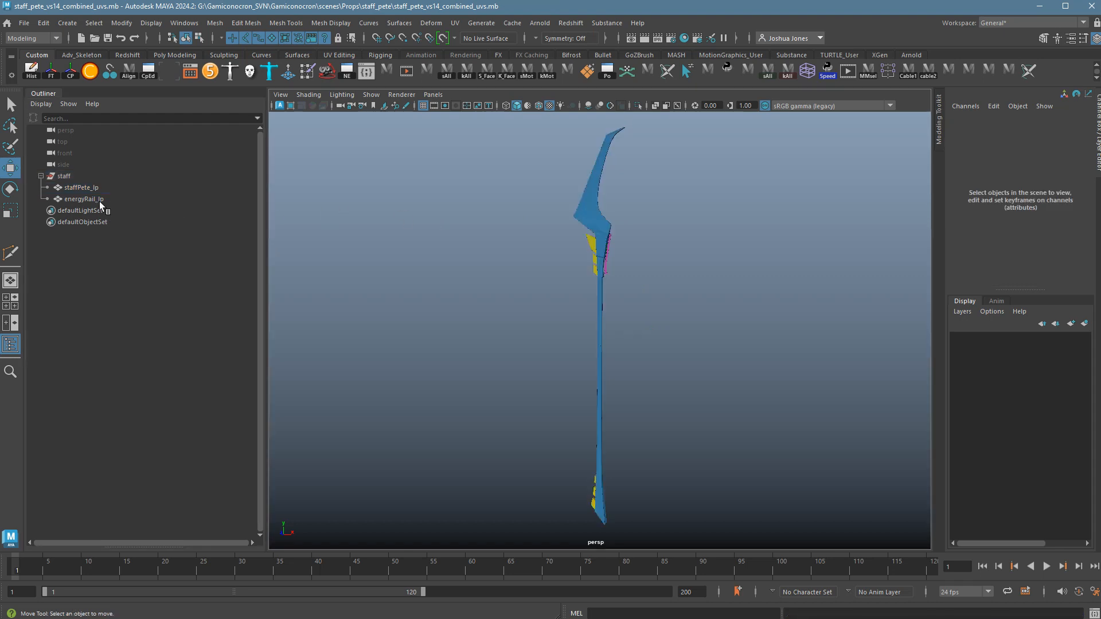
click(24, 22)
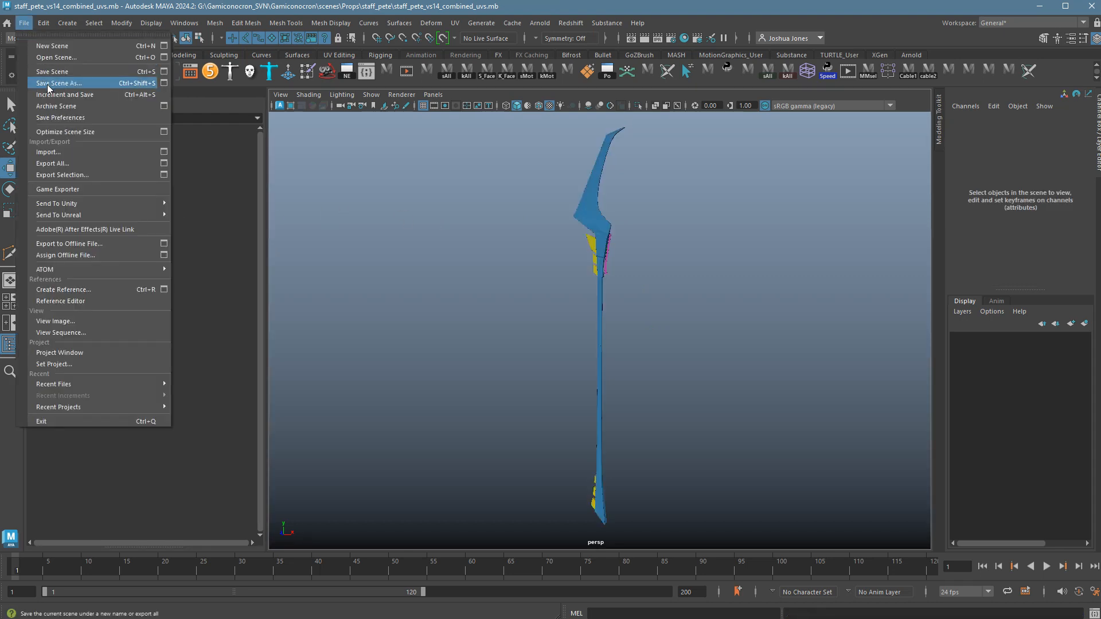
click(68, 86)
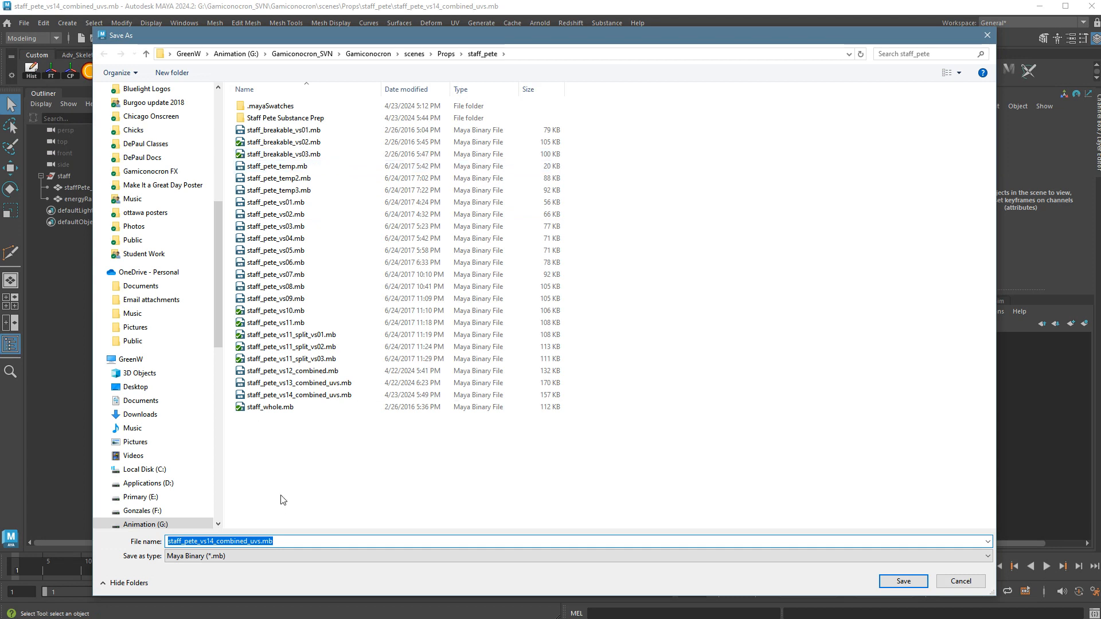
click(279, 118)
double_click(279, 119)
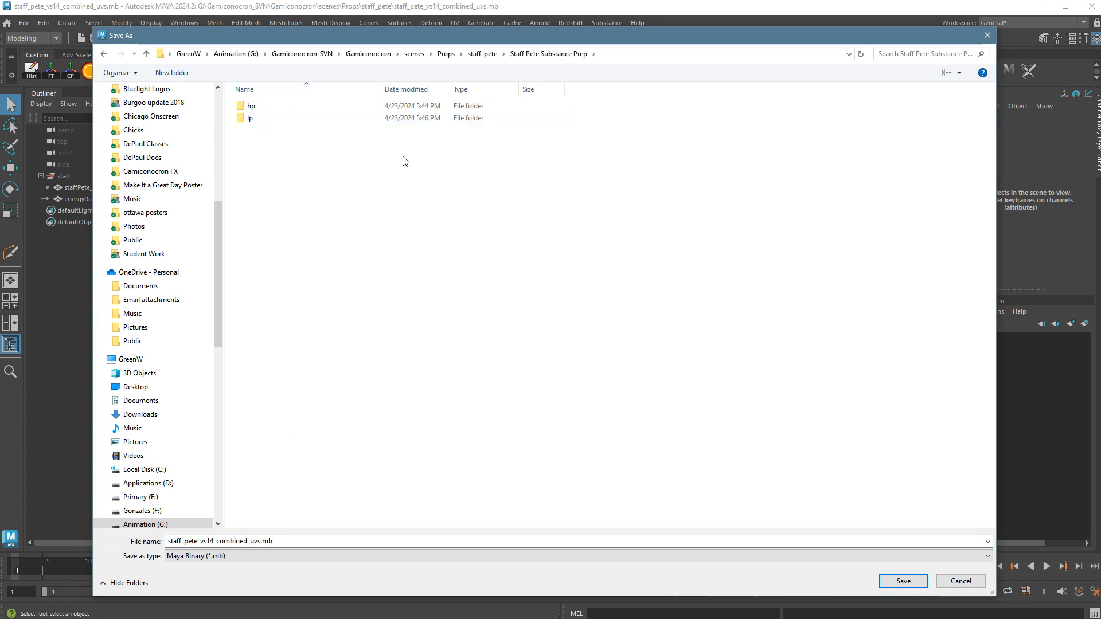
click(283, 543)
click(265, 547)
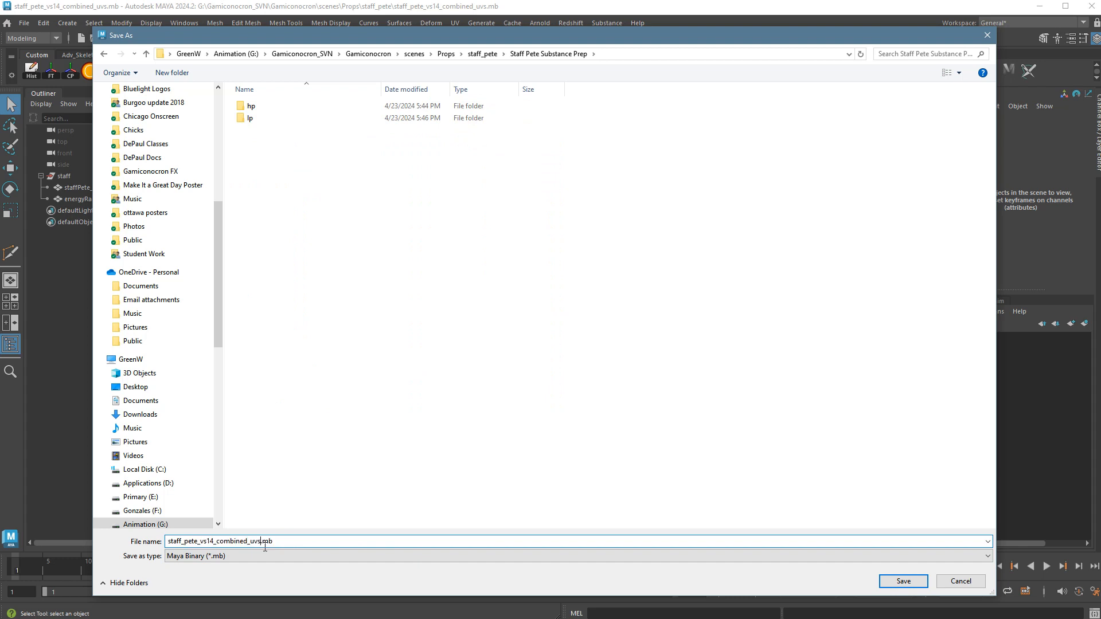
drag(261, 548, 216, 547)
text(_fakeHp)
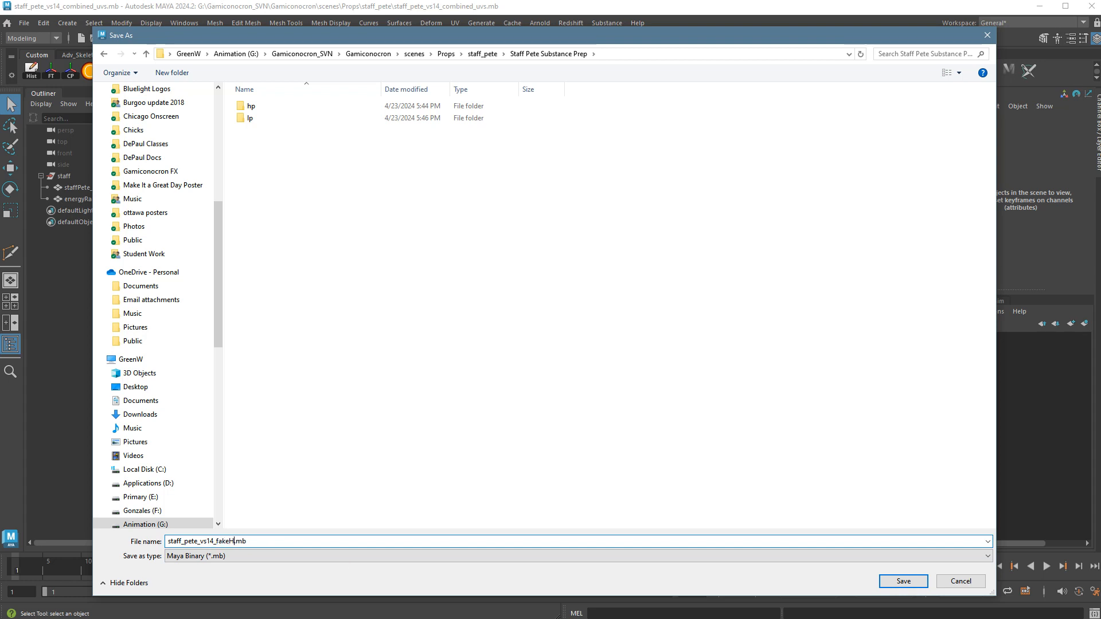
key(Return)
key(w)
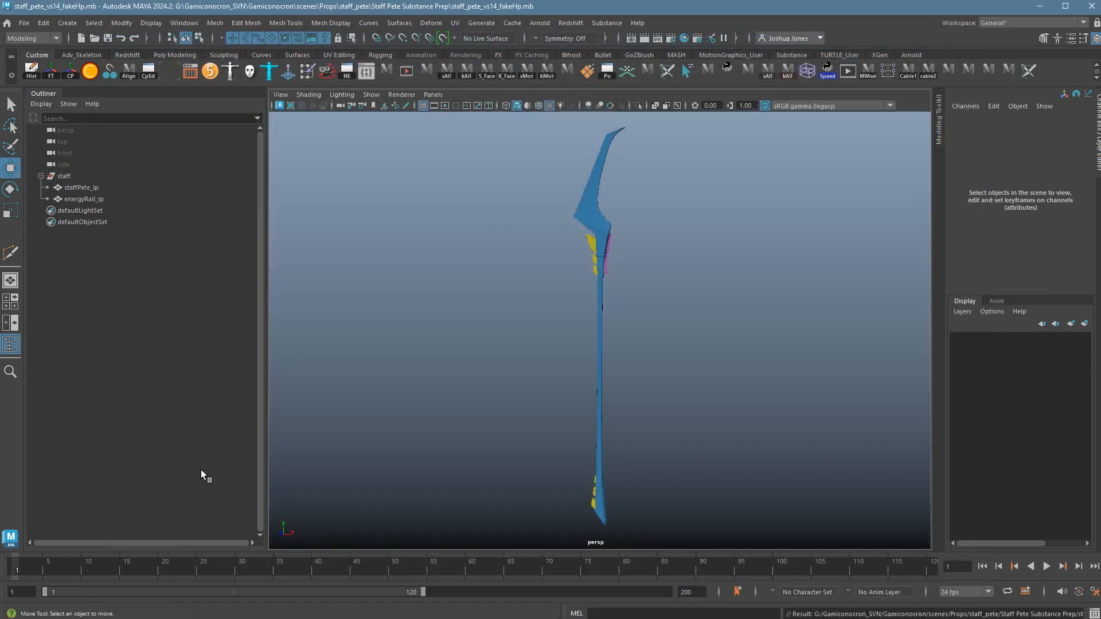
- Rename the staffPete_lp mesh to staffPete_hp and the energyRail_lp mesh to energyRail_hp
click(101, 191)
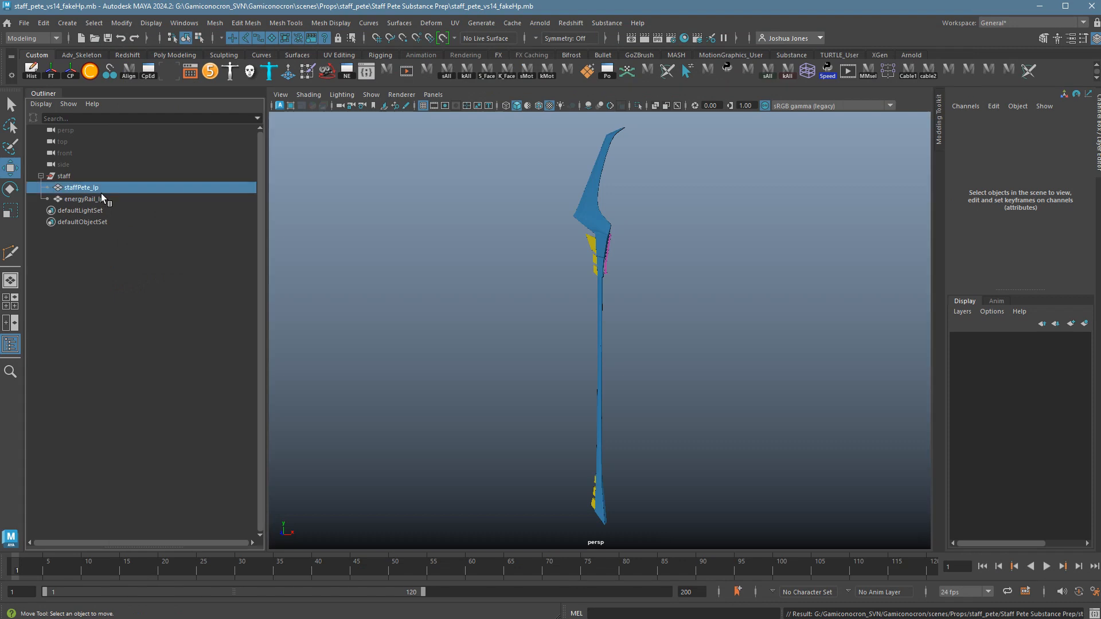
double_click(103, 190)
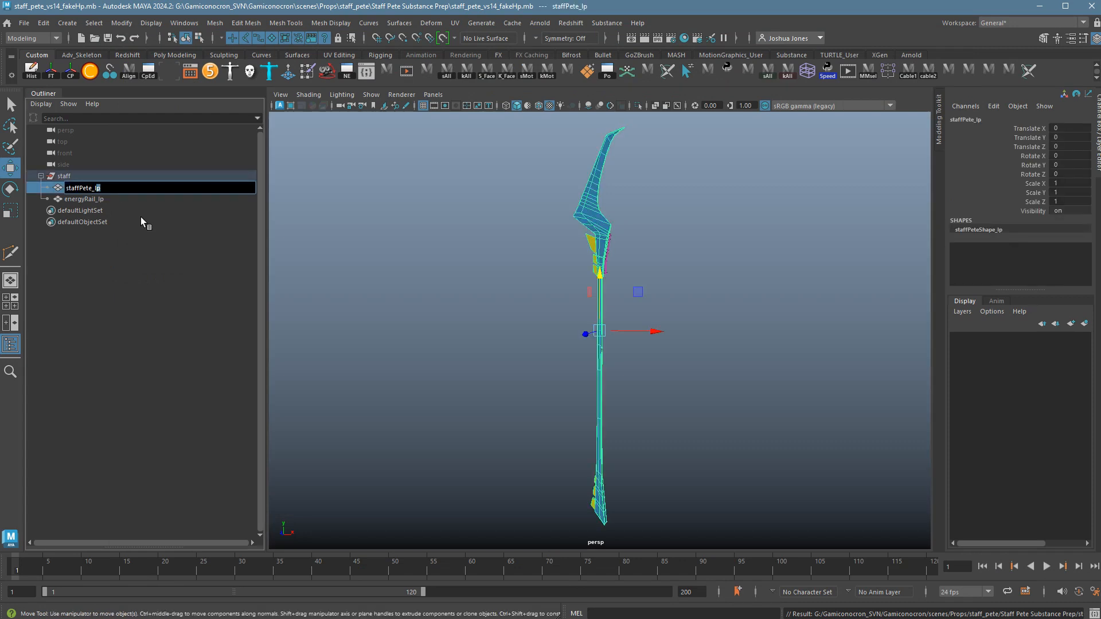
text(l)
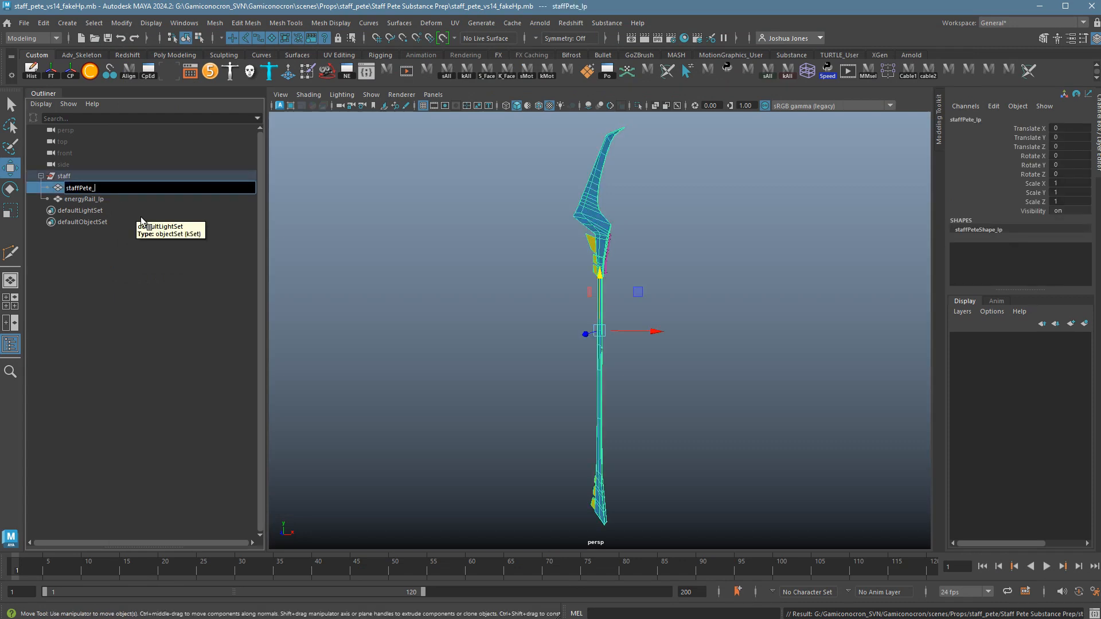
text(hp)
key(Return)
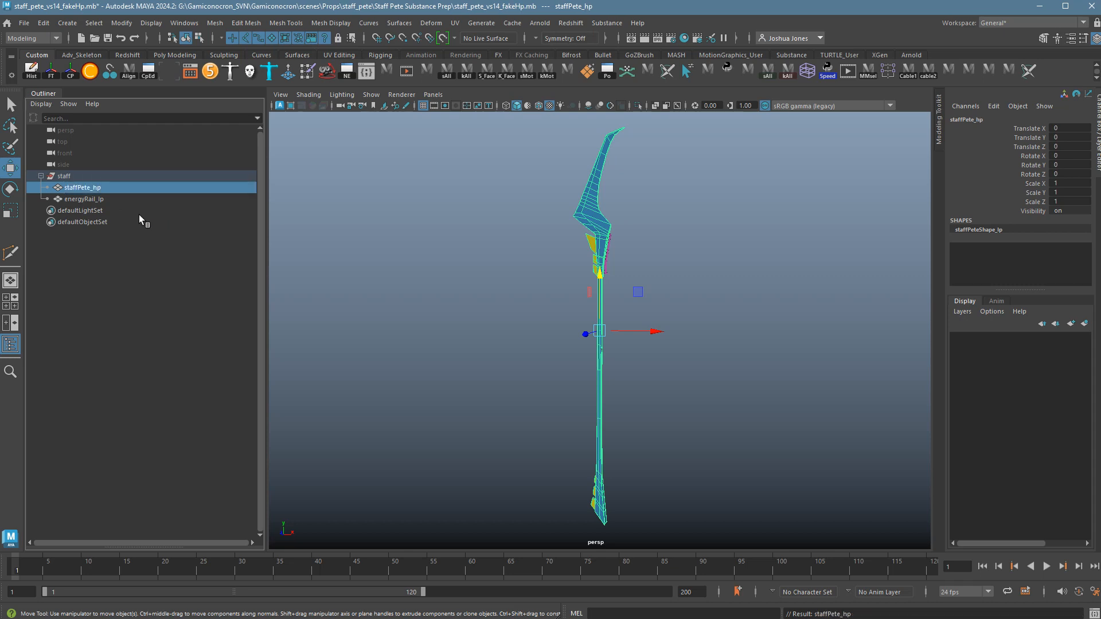
click(121, 202)
double_click(118, 204)
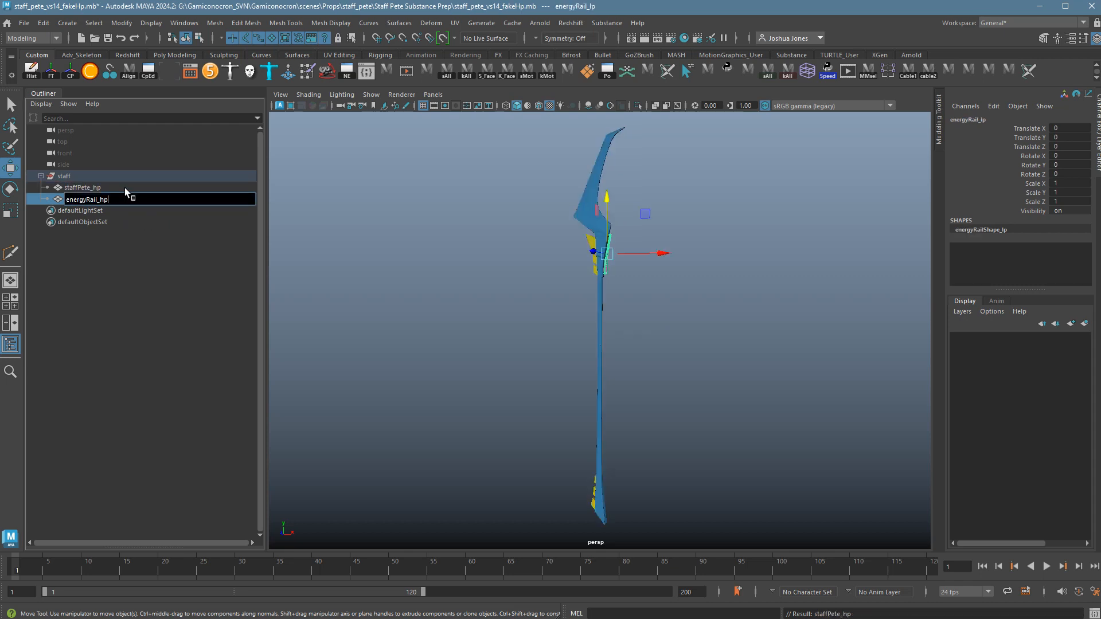
text(hp)
key(Return)
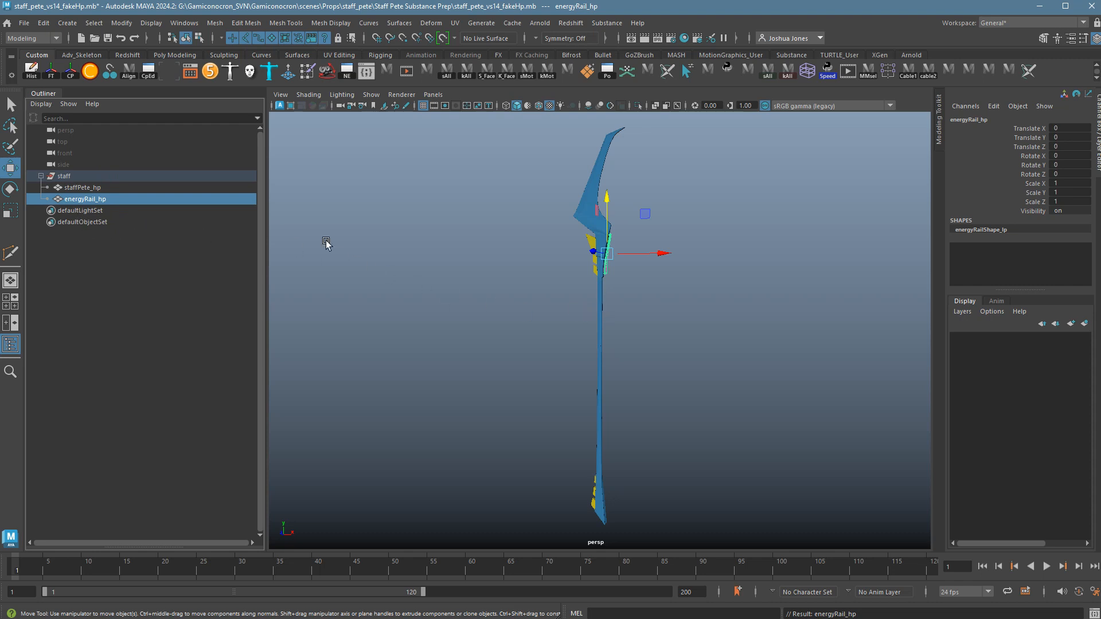
click(370, 243)
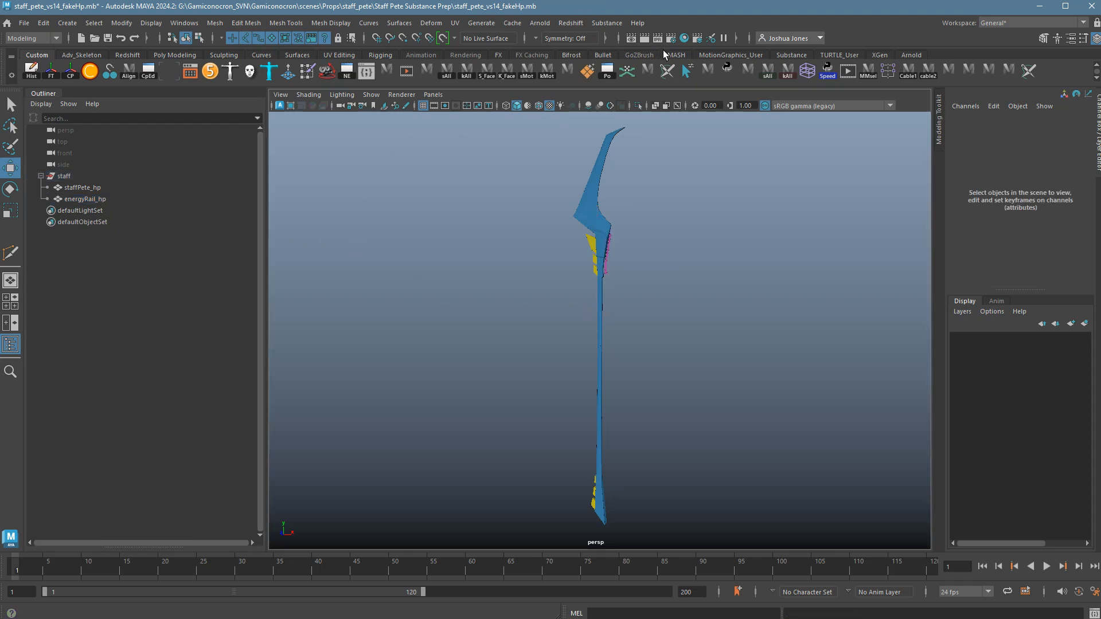
- Review the staff's material names in Hypershade and switch back to Substance 3D Painter
click(685, 39)
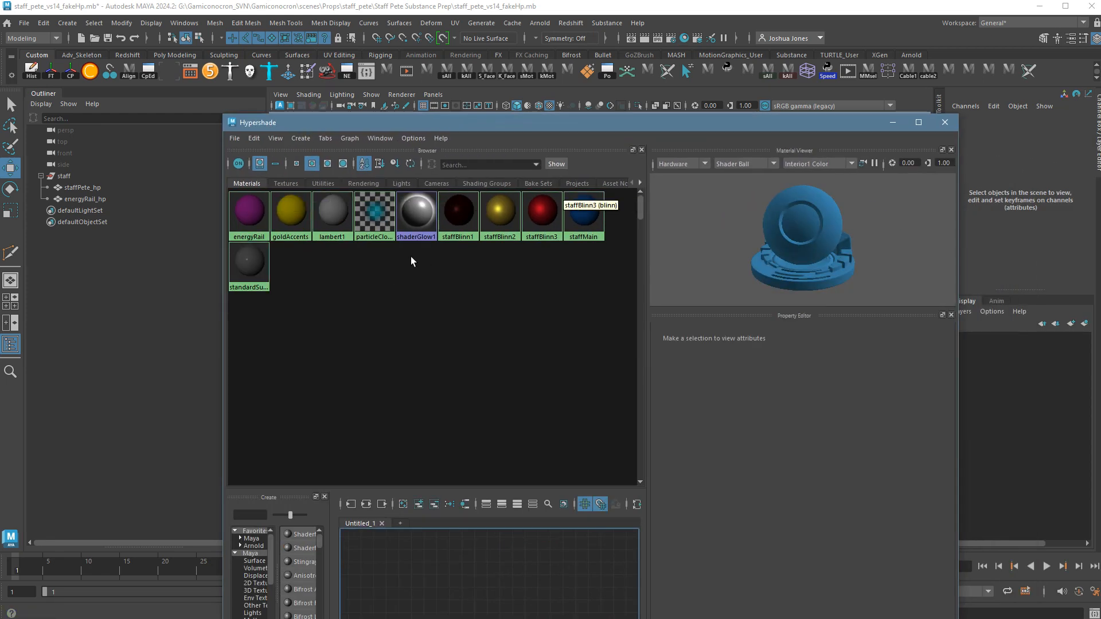
click(892, 123)
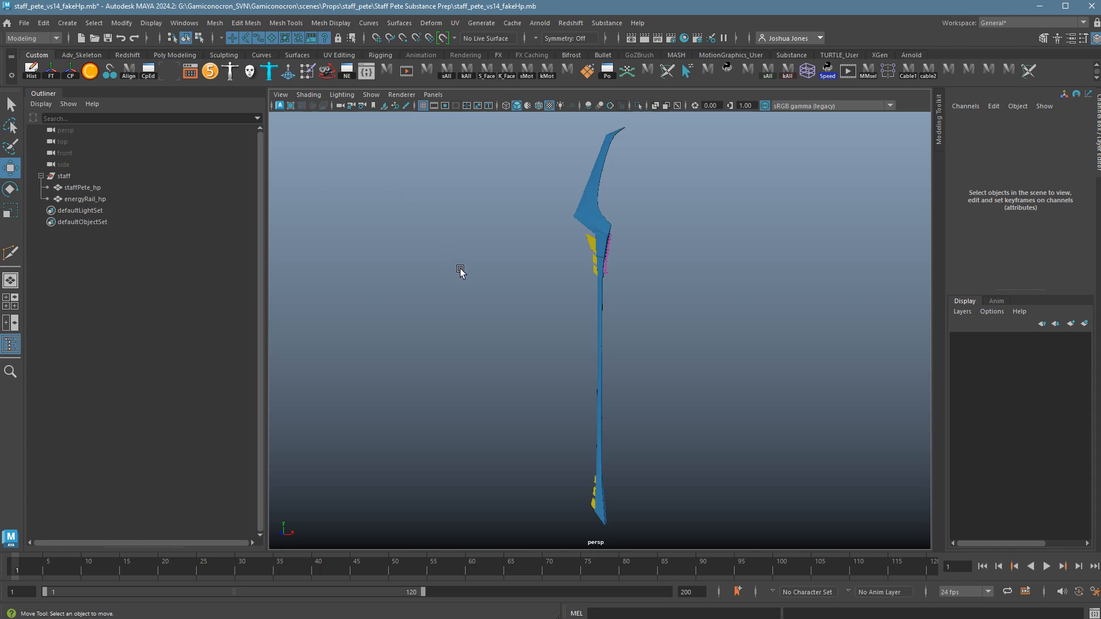
click(1039, 6)
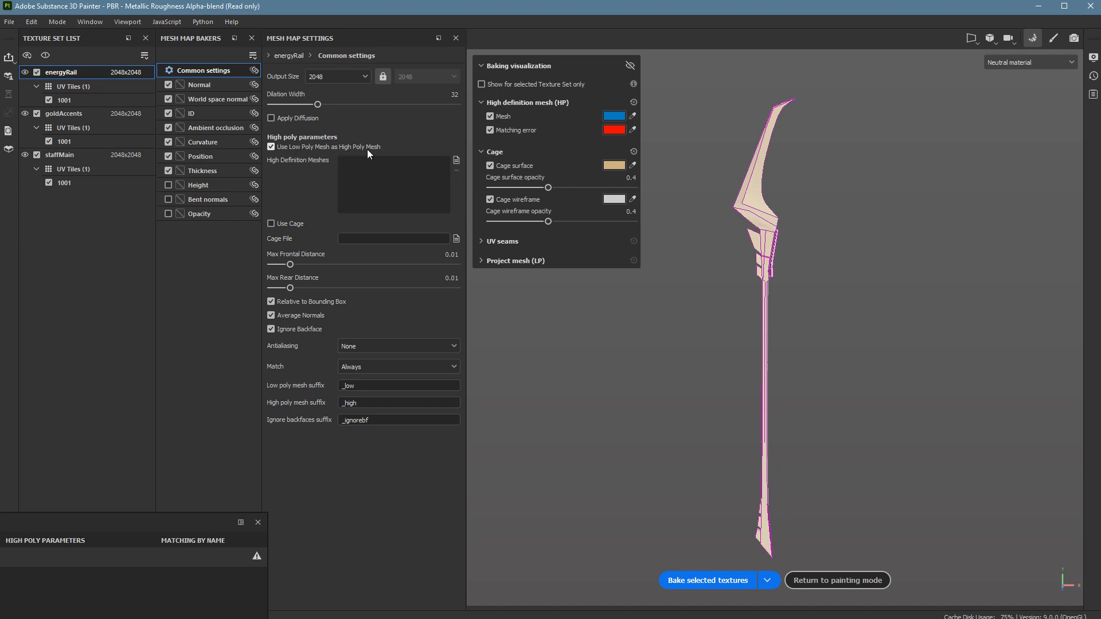
click(271, 147)
click(455, 160)
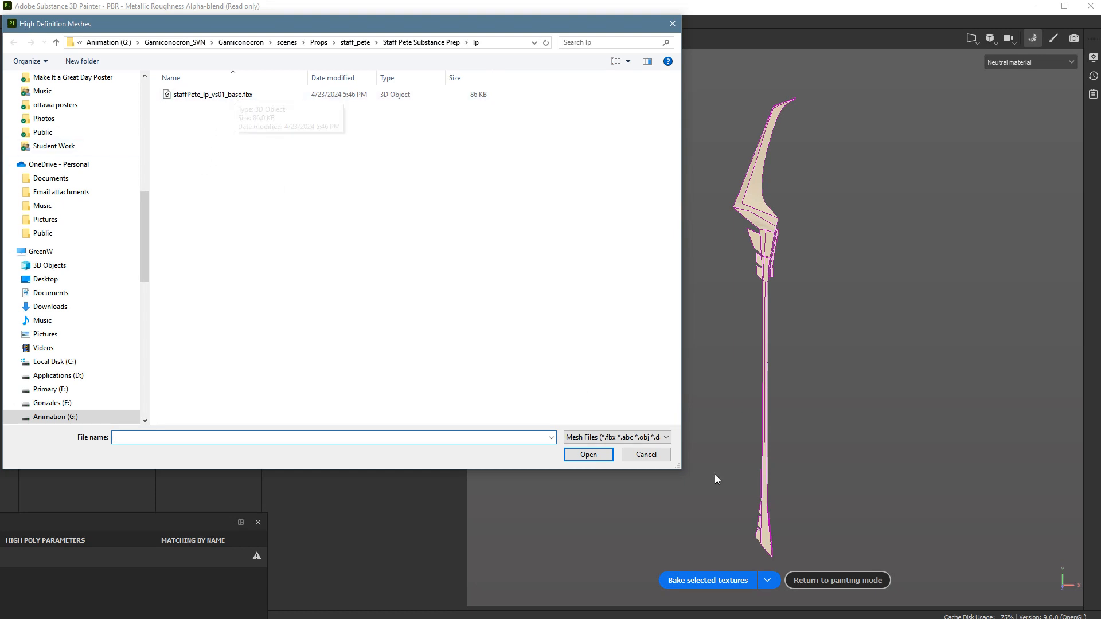
click(646, 454)
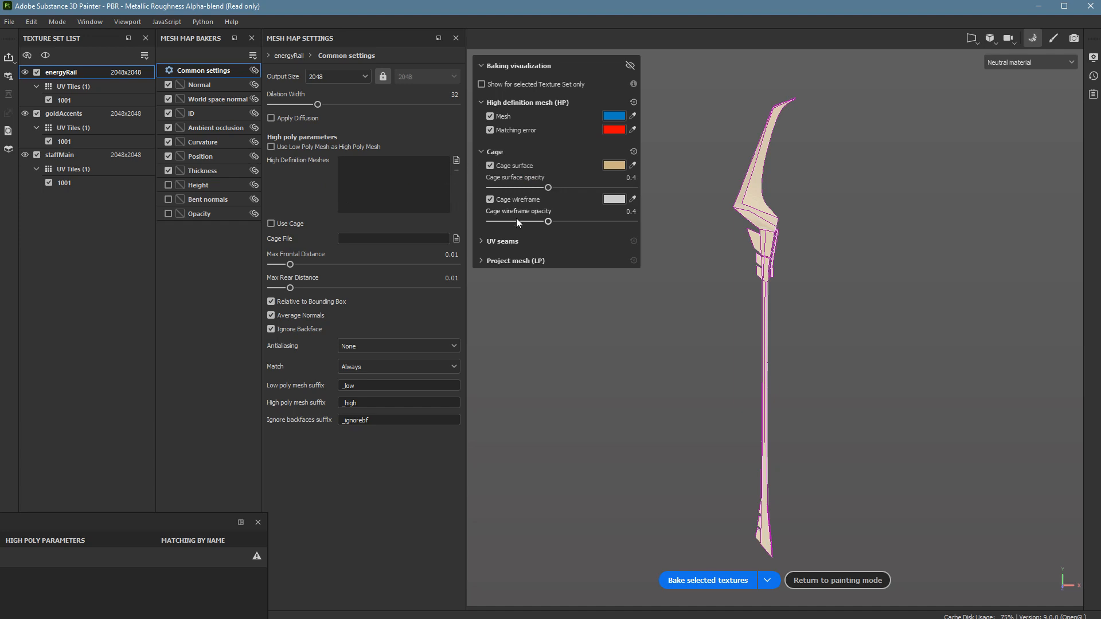
click(271, 147)
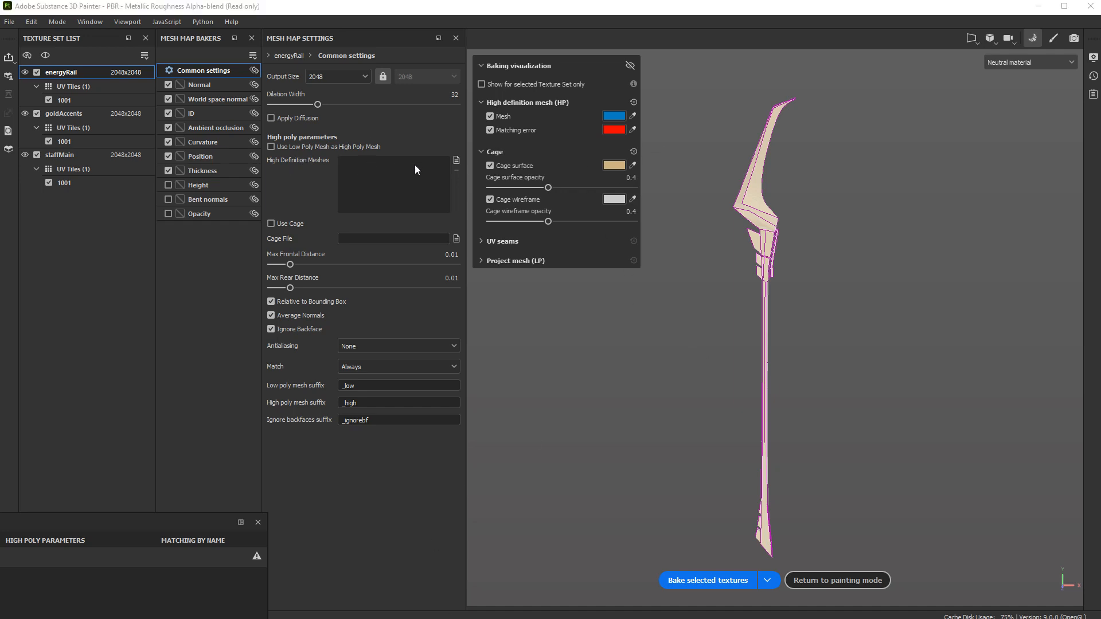
- Load staffPete_hp_vs01_base.fbx from the hp folder of Staff Pete Substance Prep as the high definition mesh
click(457, 160)
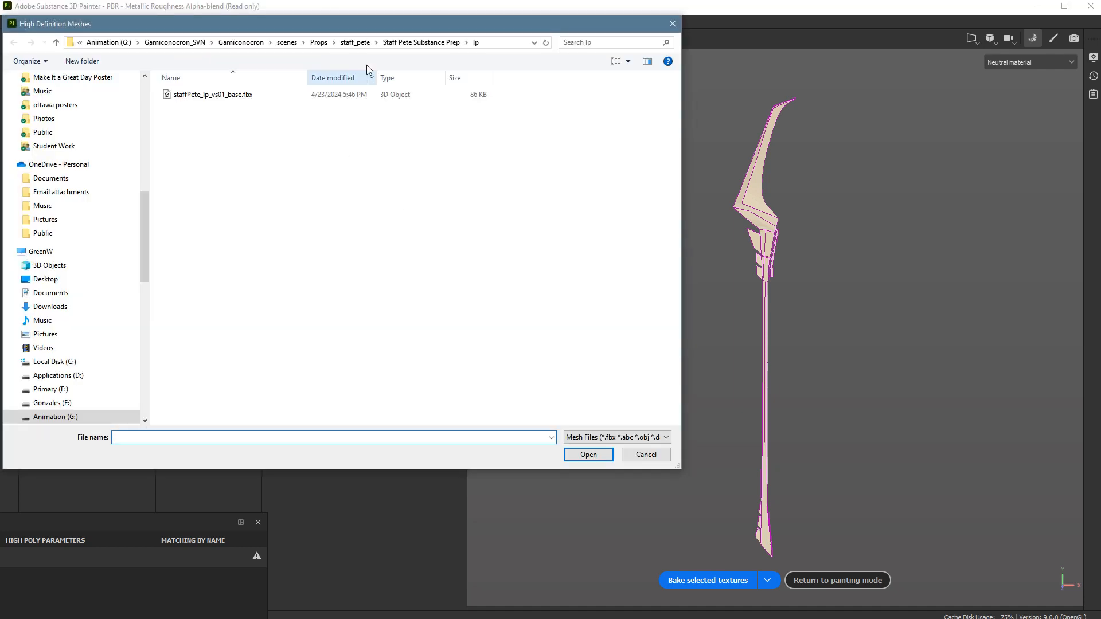
click(419, 42)
click(184, 98)
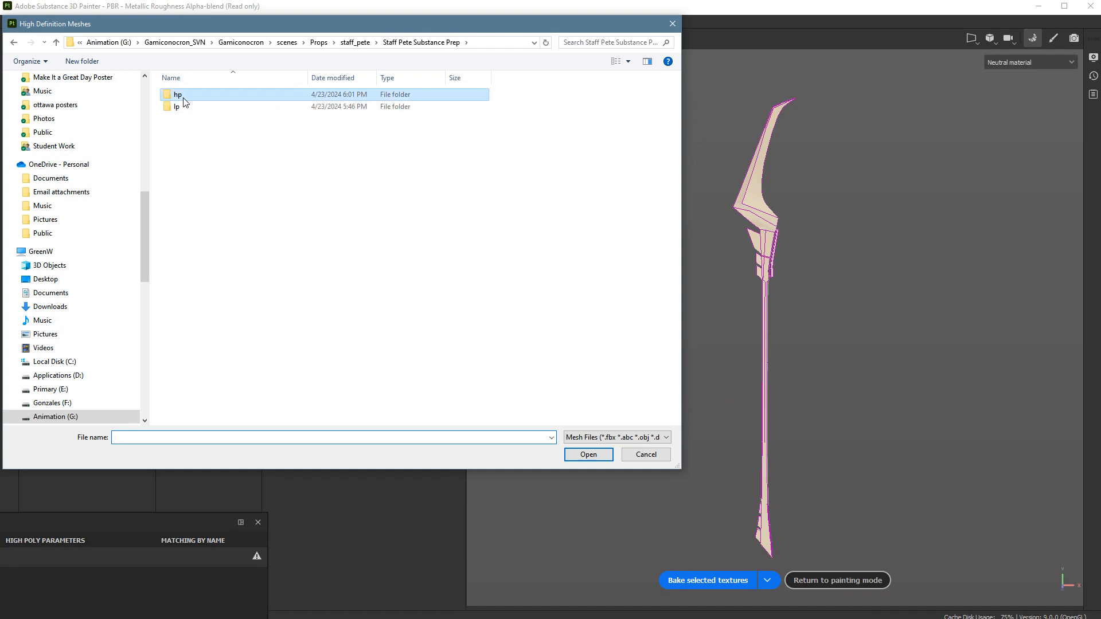
double_click(184, 100)
click(224, 95)
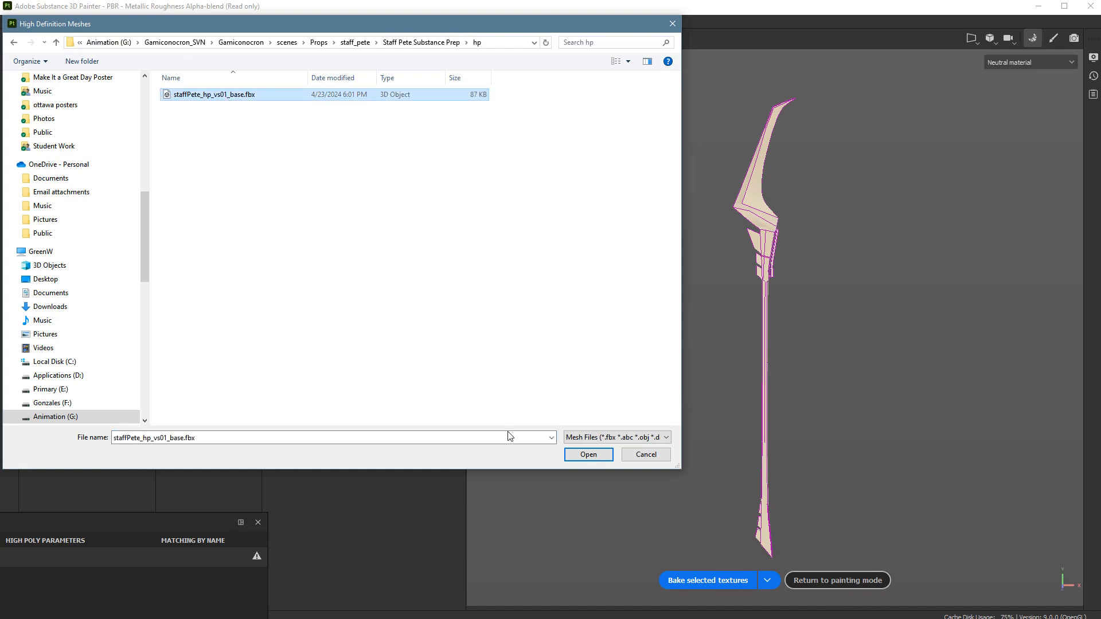
click(593, 459)
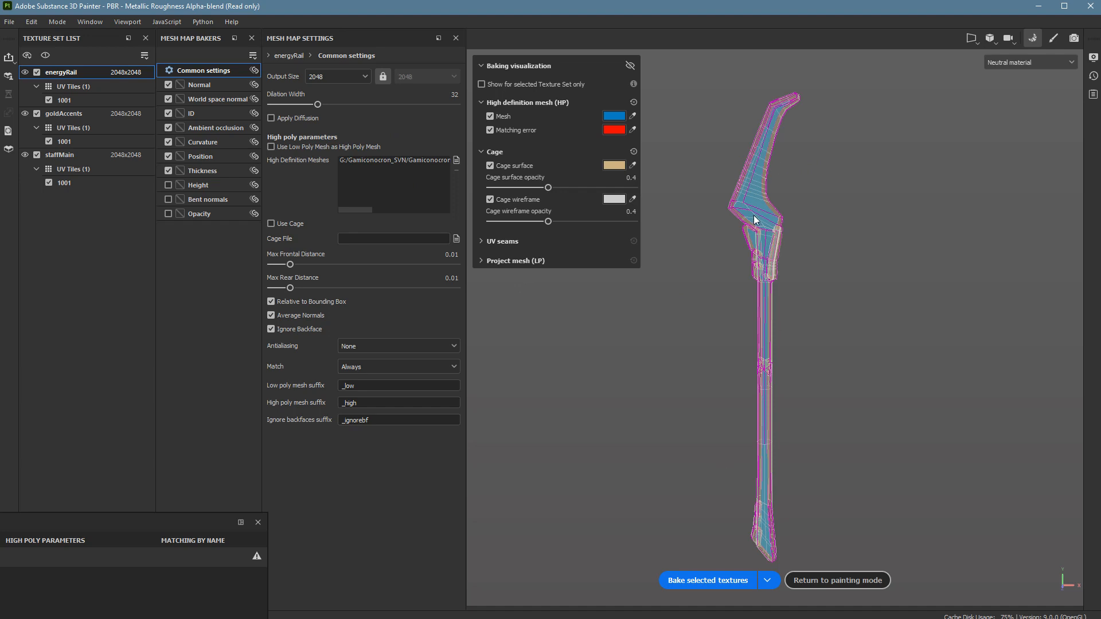
- Test Max Frontal Distance values of 0.0071, 0.0179 and 0.0031 on the cage around the staff's head, and restore it to 0.01
alt+right_drag(723, 200, 916, 181)
alt+middle_drag(726, 162, 766, 422)
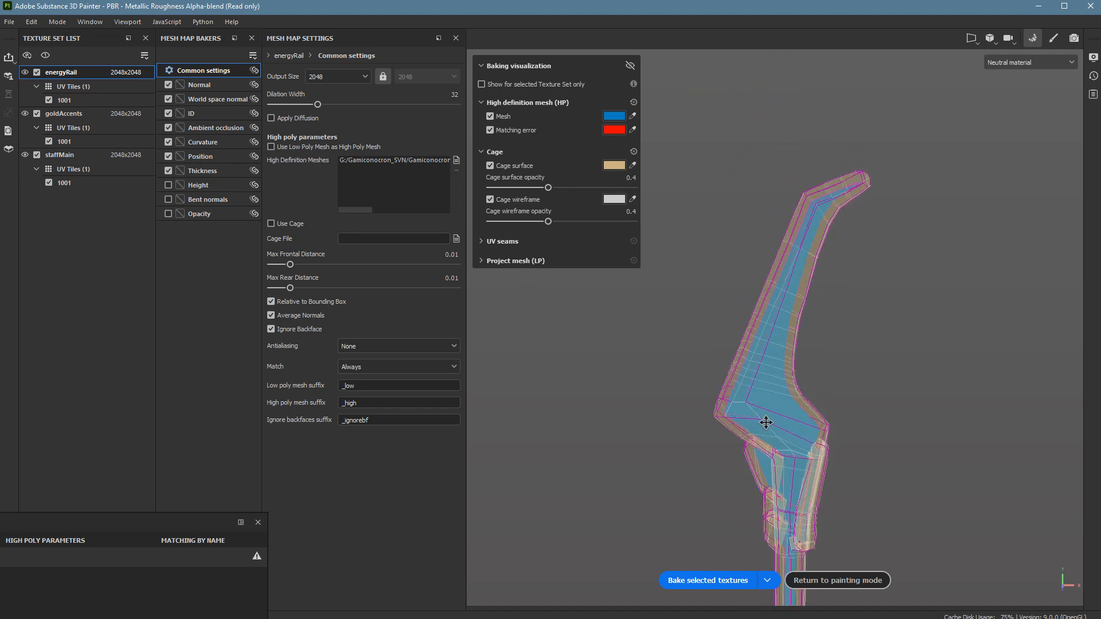
scroll(766, 423, up, 3)
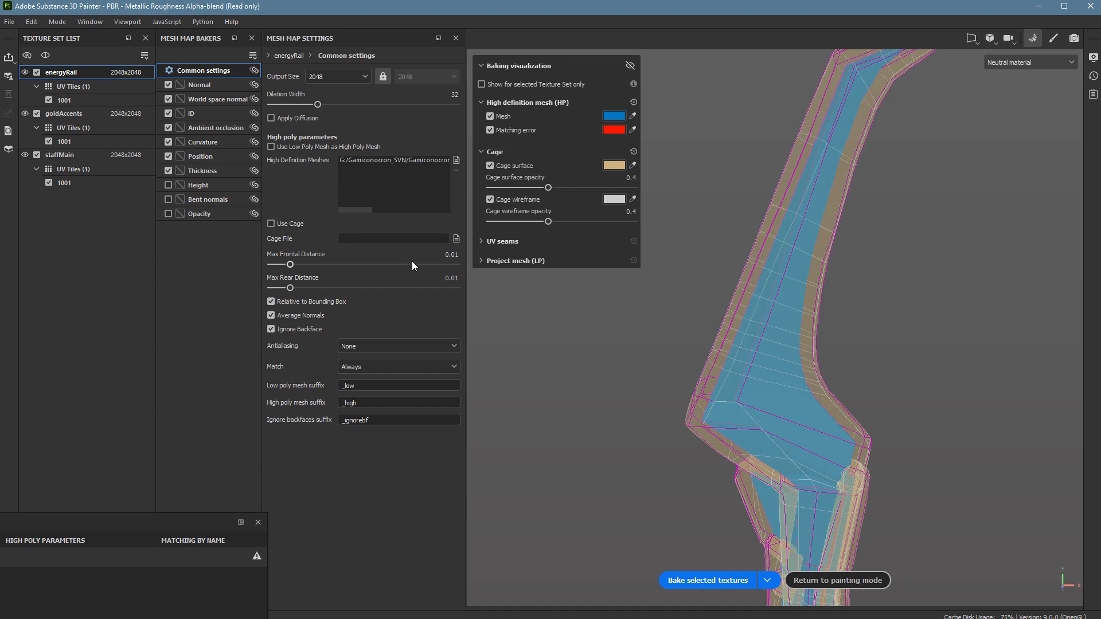
mouse_move(290, 265)
mouse_down()
mouse_move(300, 262)
mouse_move(288, 264)
mouse_up()
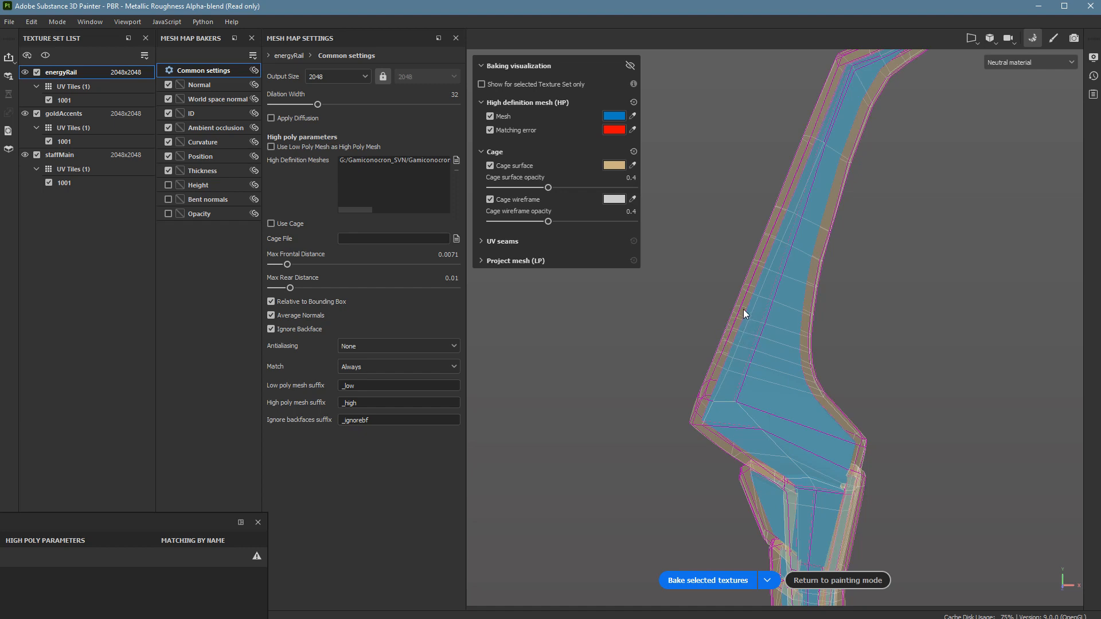
drag(289, 265, 296, 265)
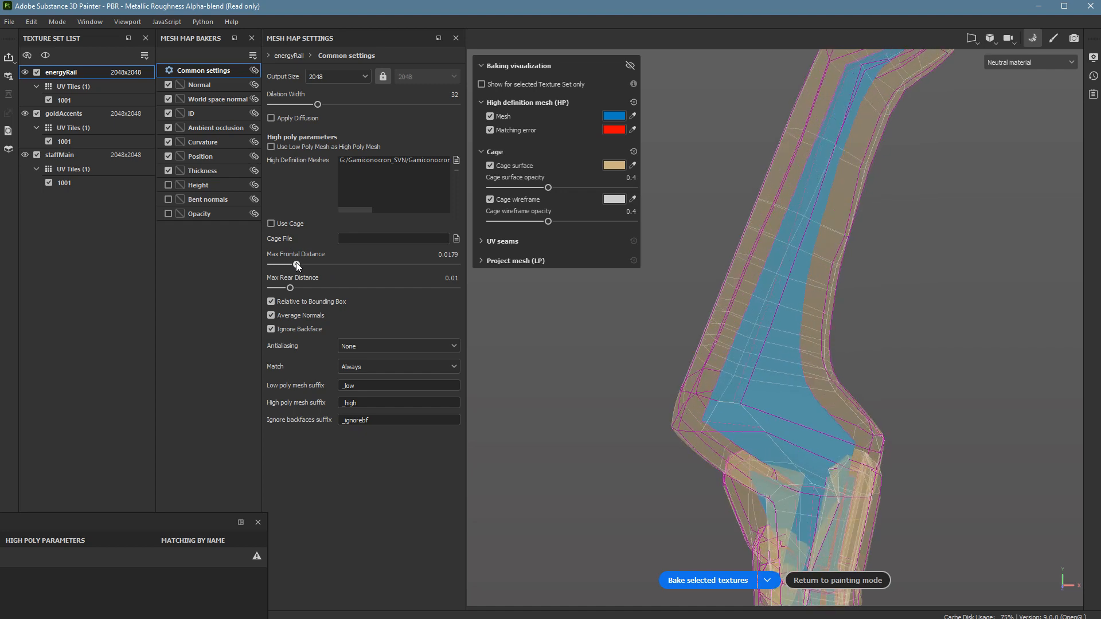
drag(294, 265, 282, 265)
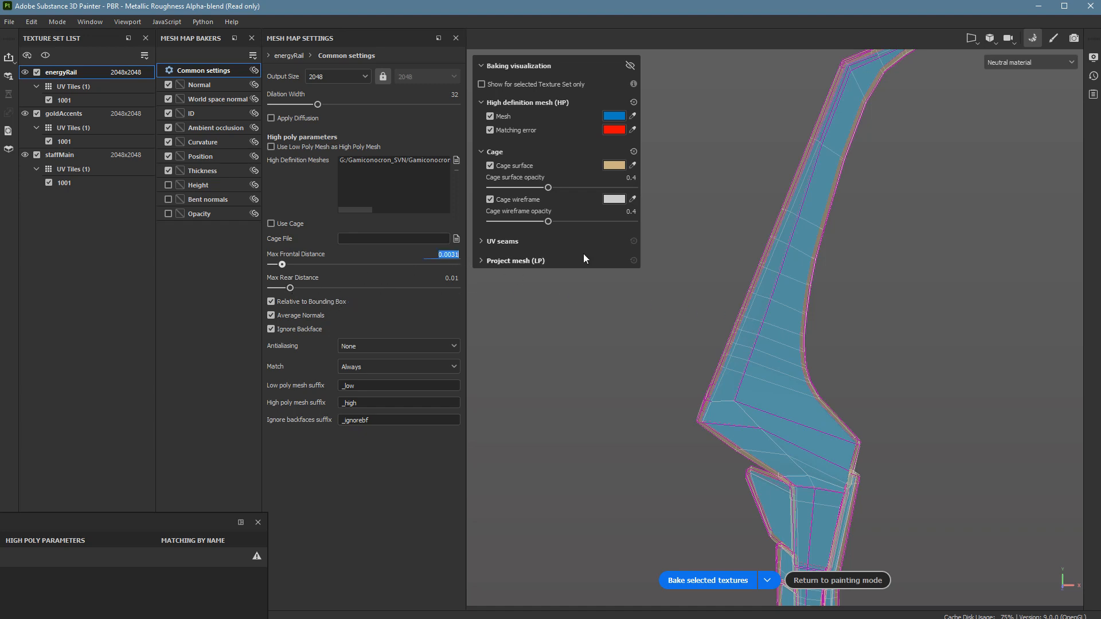
text(.01)
key(Tab)
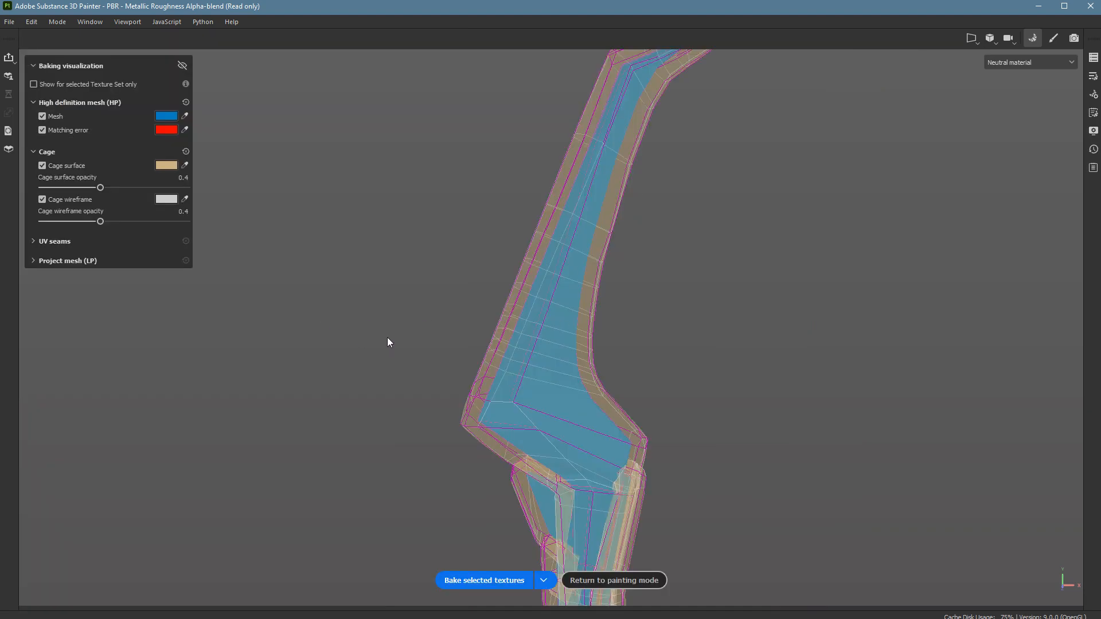
- Set the high poly matching method to By Mesh Name in the common baking settings
key(Tab)
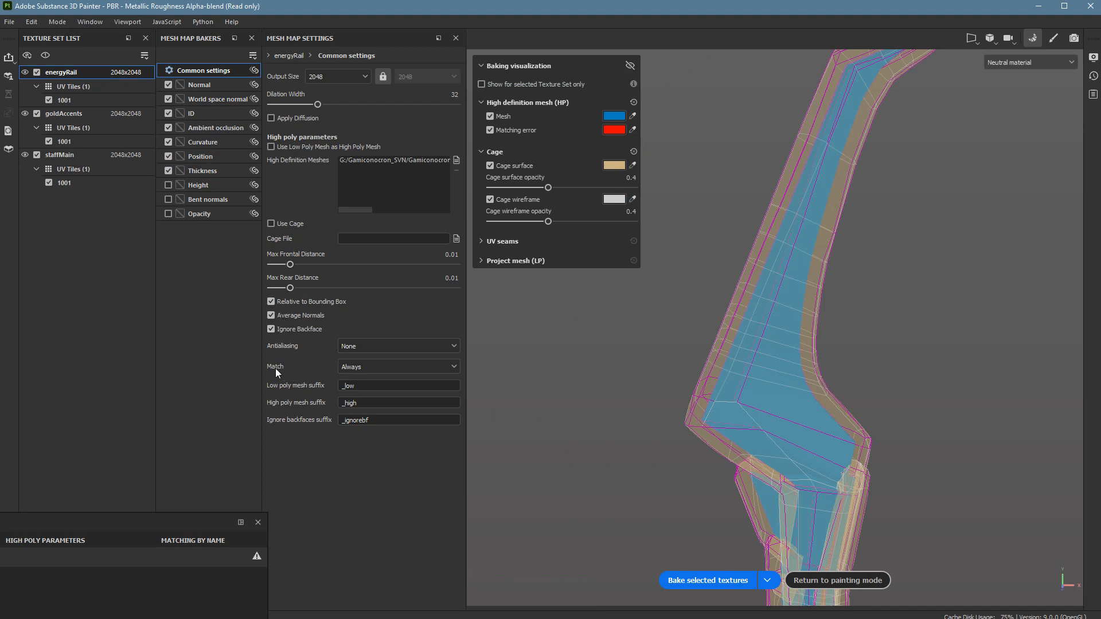
click(355, 367)
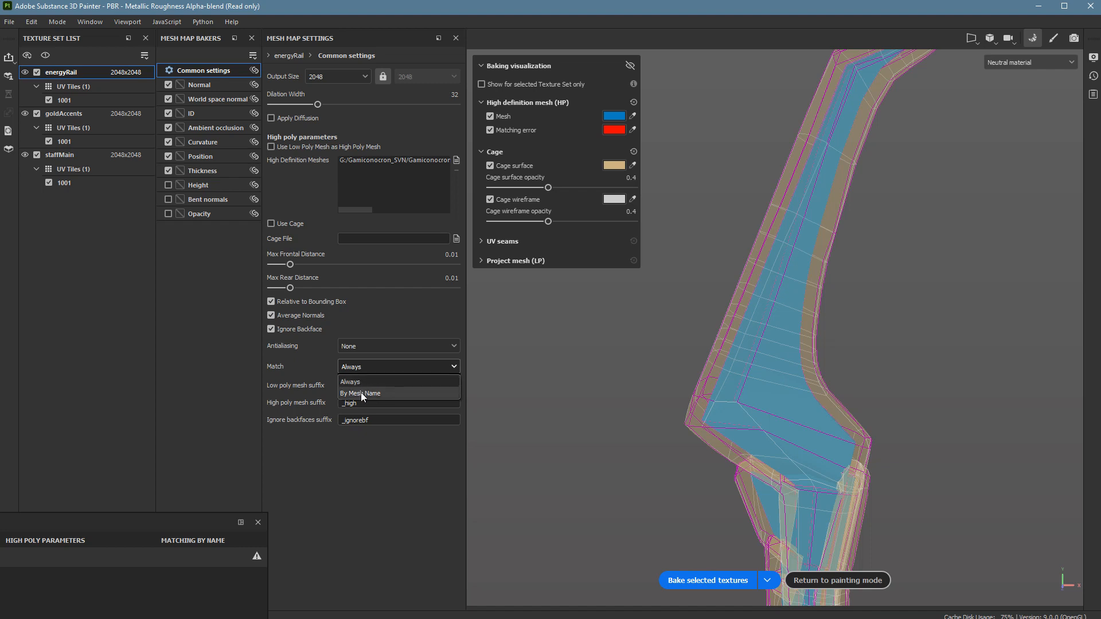
click(360, 392)
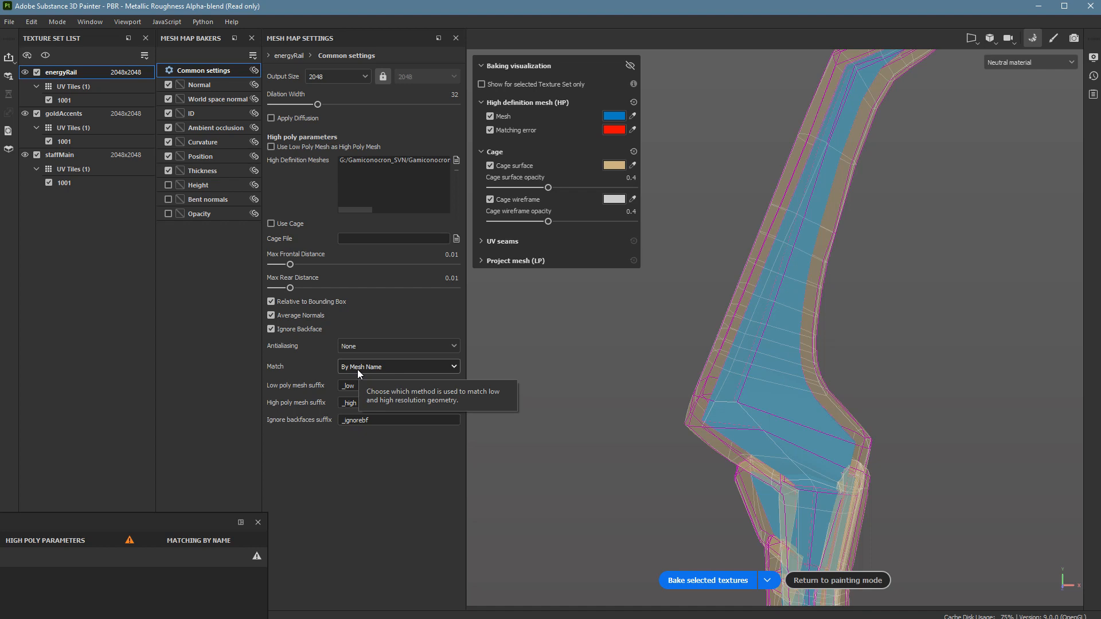
click(359, 371)
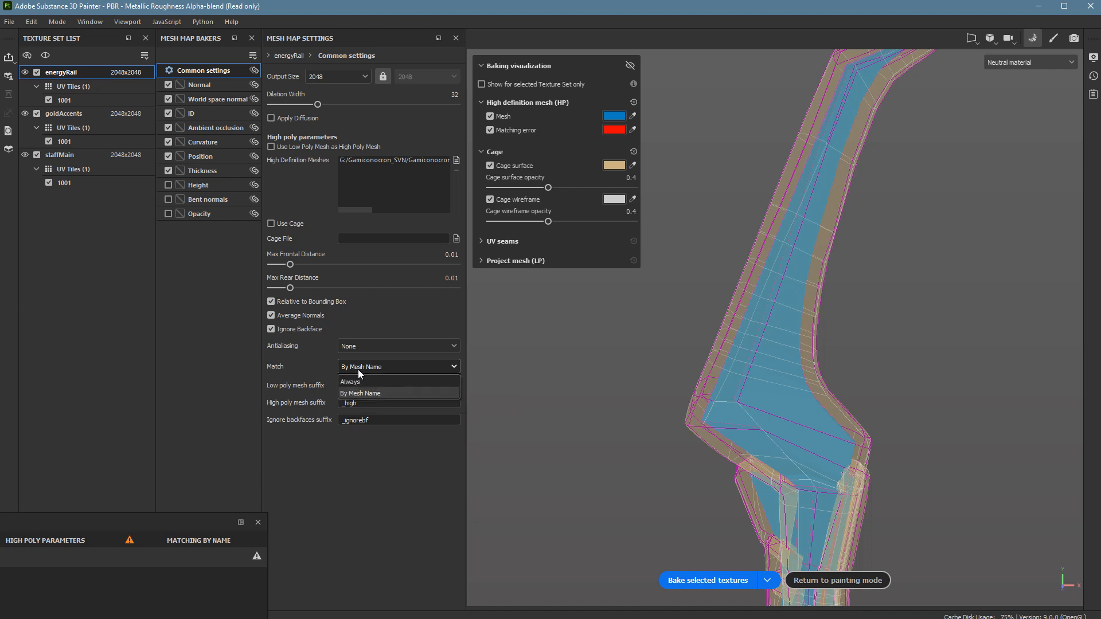
click(366, 367)
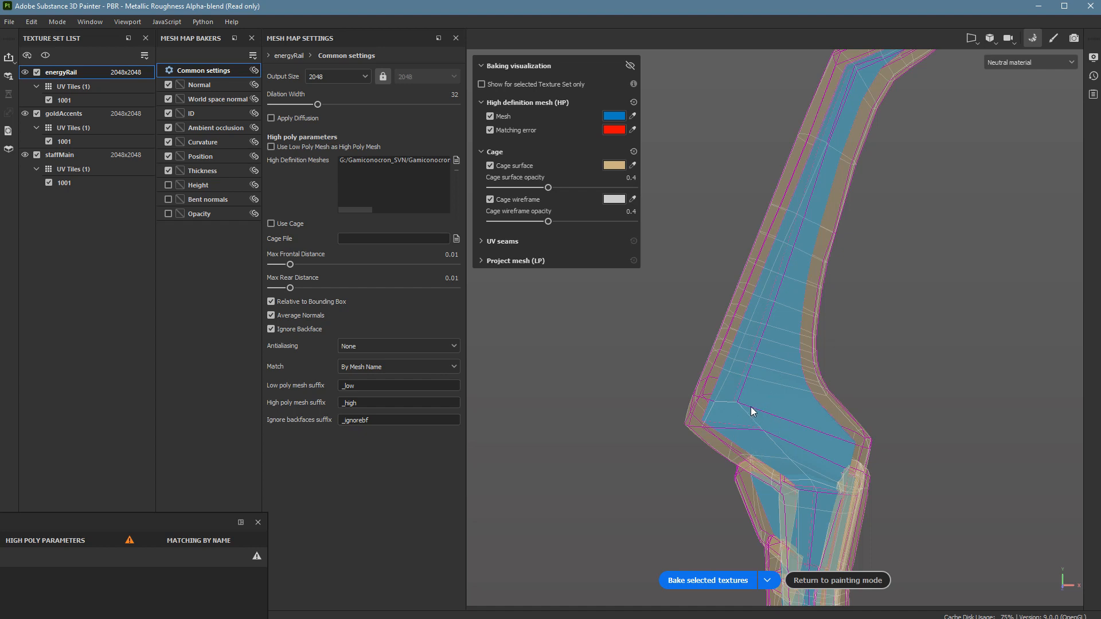
- Set the low poly mesh suffix to _lp and the high poly mesh suffix to _hp
double_click(352, 394)
text(lp)
key(Tab)
key(Tab)
double_click(350, 404)
text(hp)
click(386, 467)
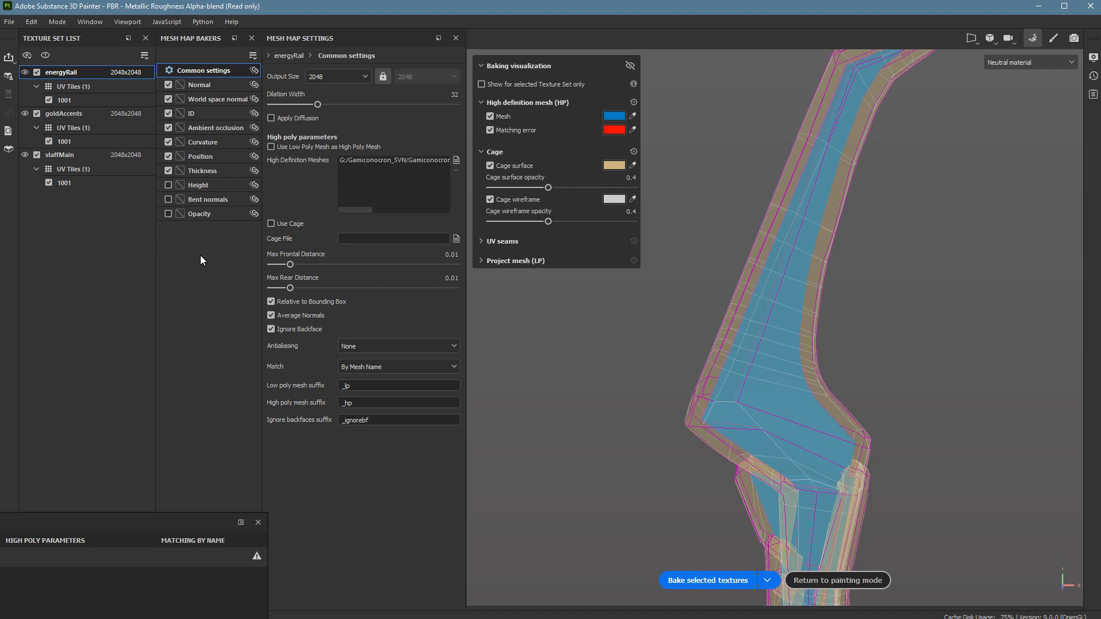
- Move the baking log window out of the way, bake the selected textures and return to painting mode
drag(119, 518, 206, 618)
click(392, 529)
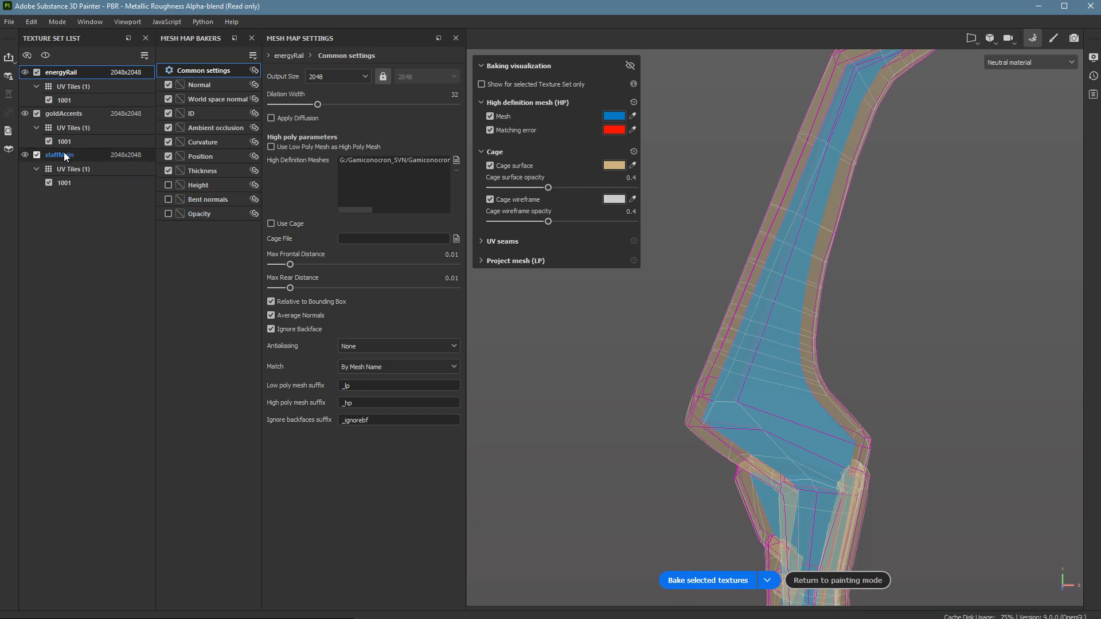
click(767, 582)
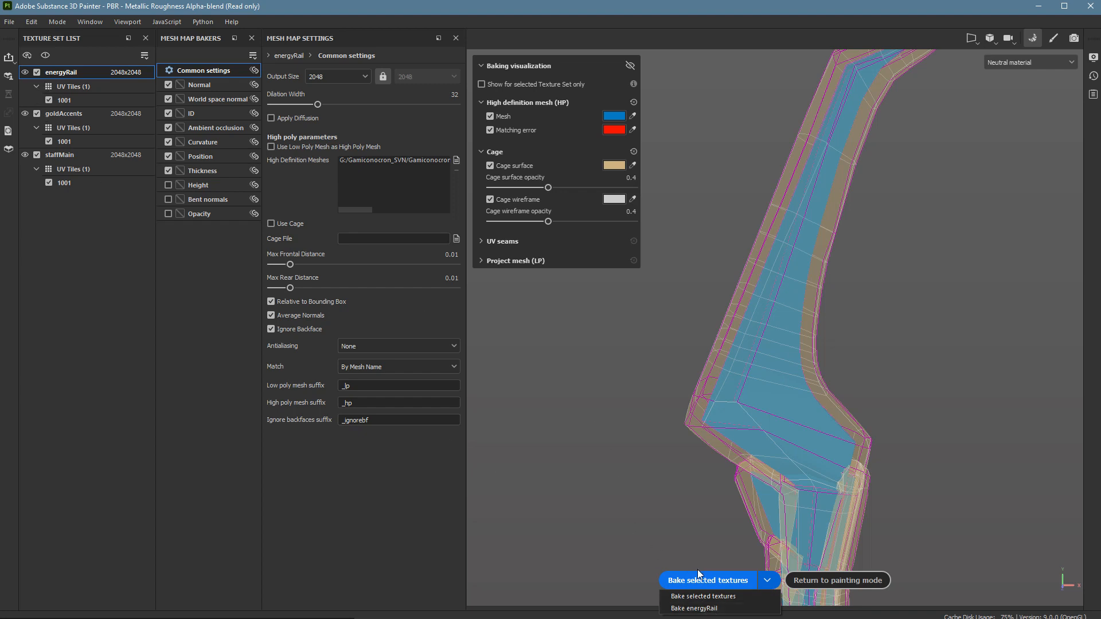
click(564, 428)
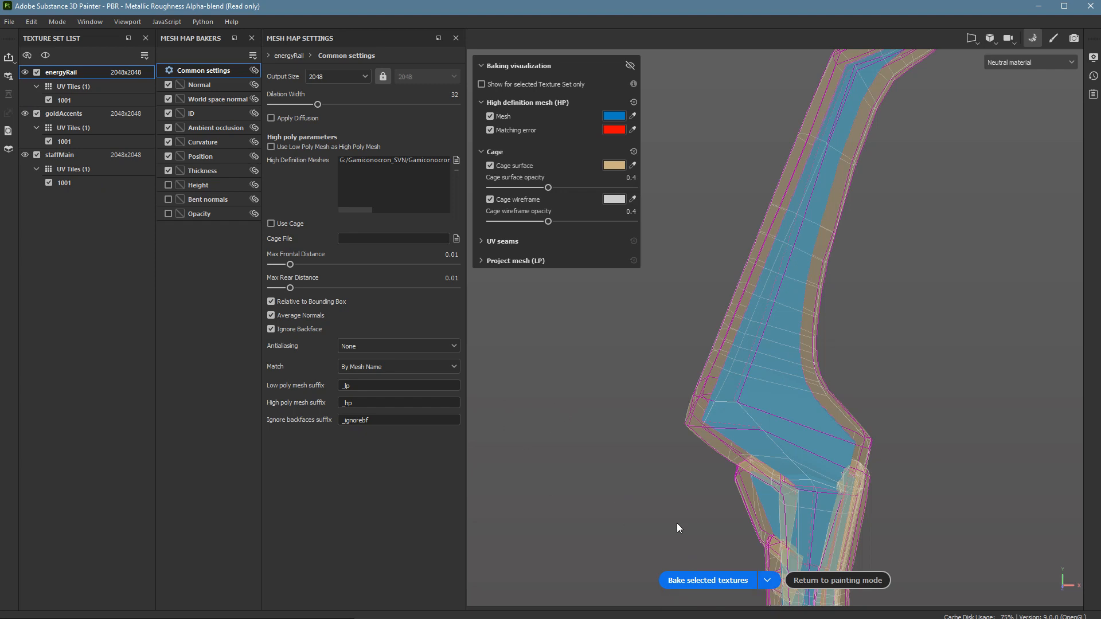
click(716, 580)
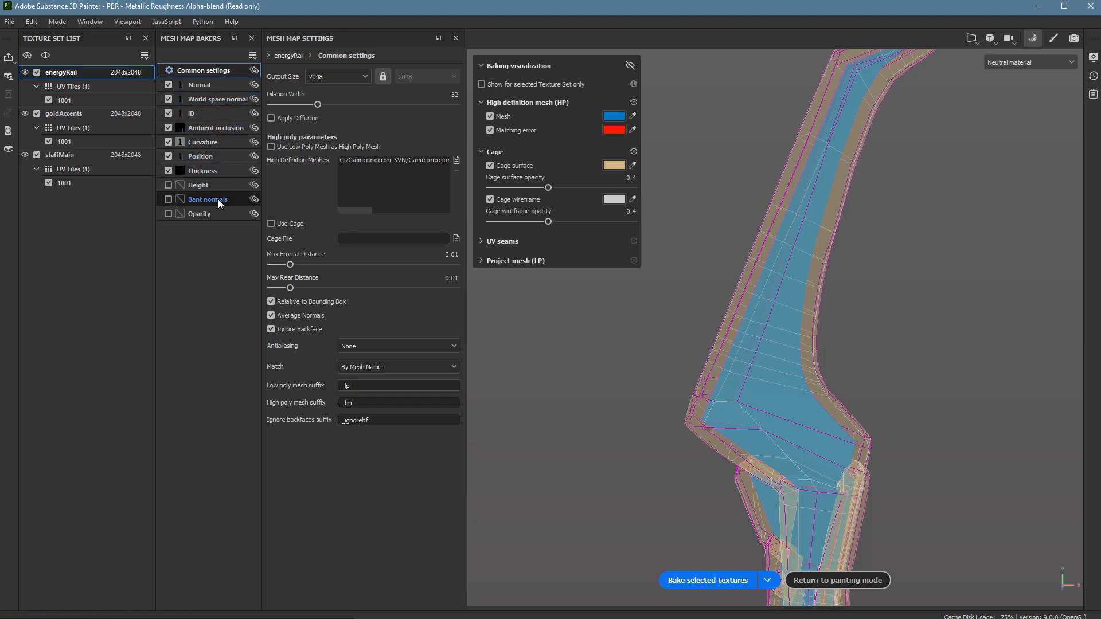
click(835, 581)
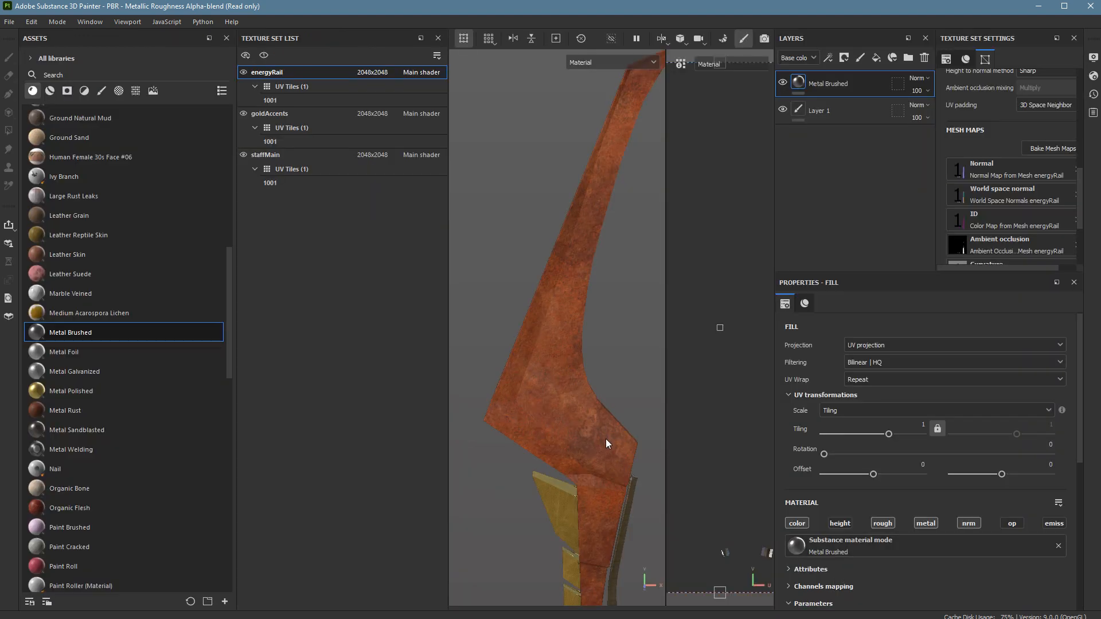
- Select the goldAccents texture set and review its baked mesh maps, widening the texture set settings for readability
alt+drag(554, 453, 585, 424)
alt+right_drag(586, 425, 660, 425)
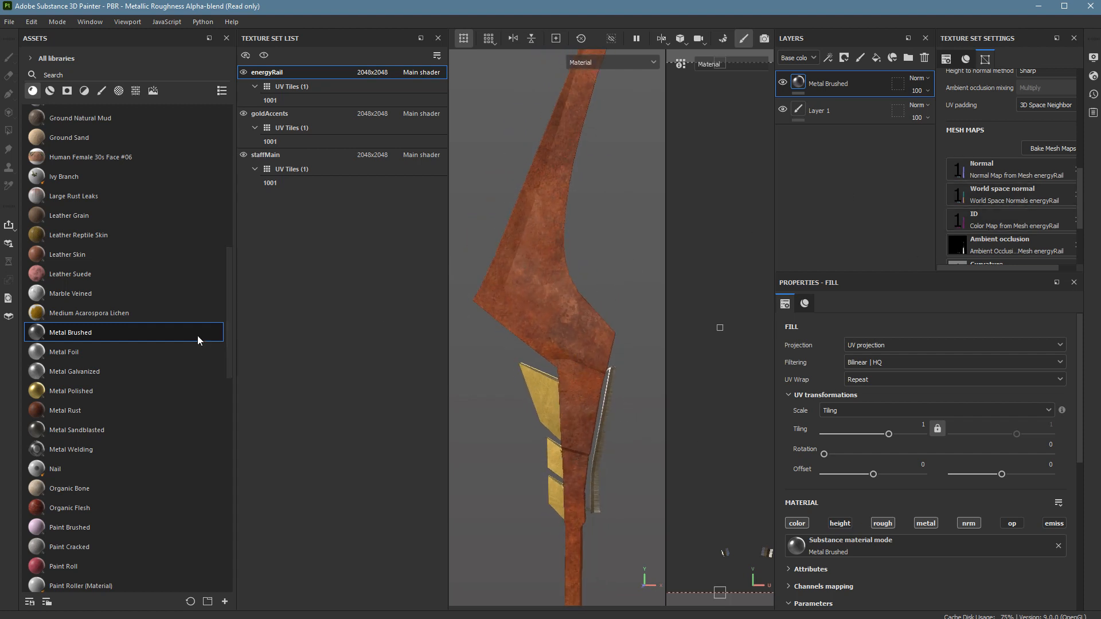
click(275, 114)
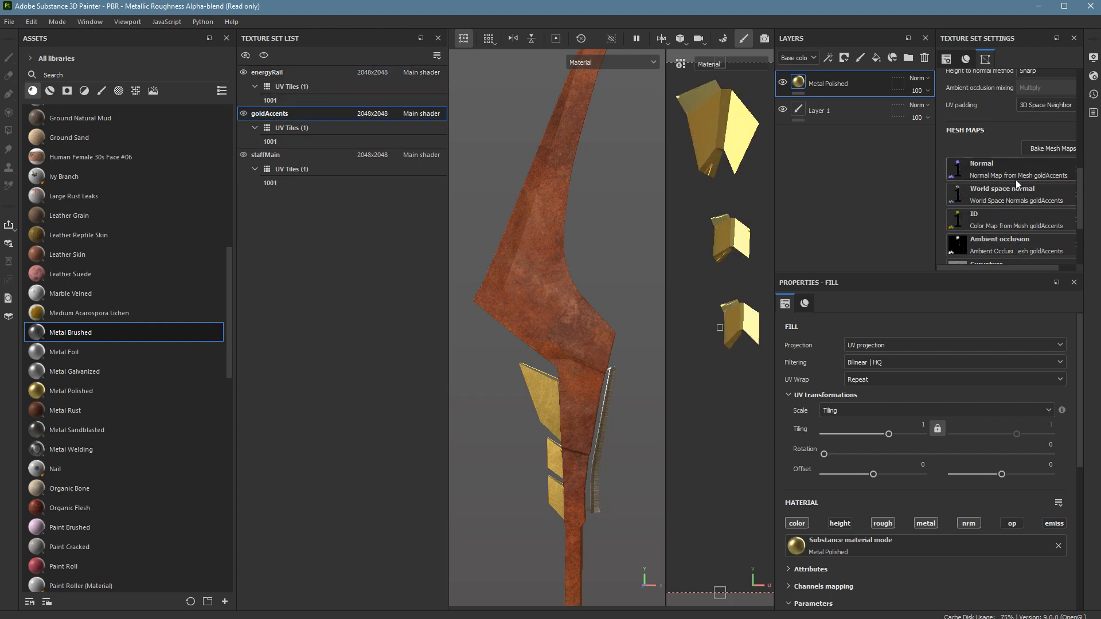
scroll(1016, 180, down, 5)
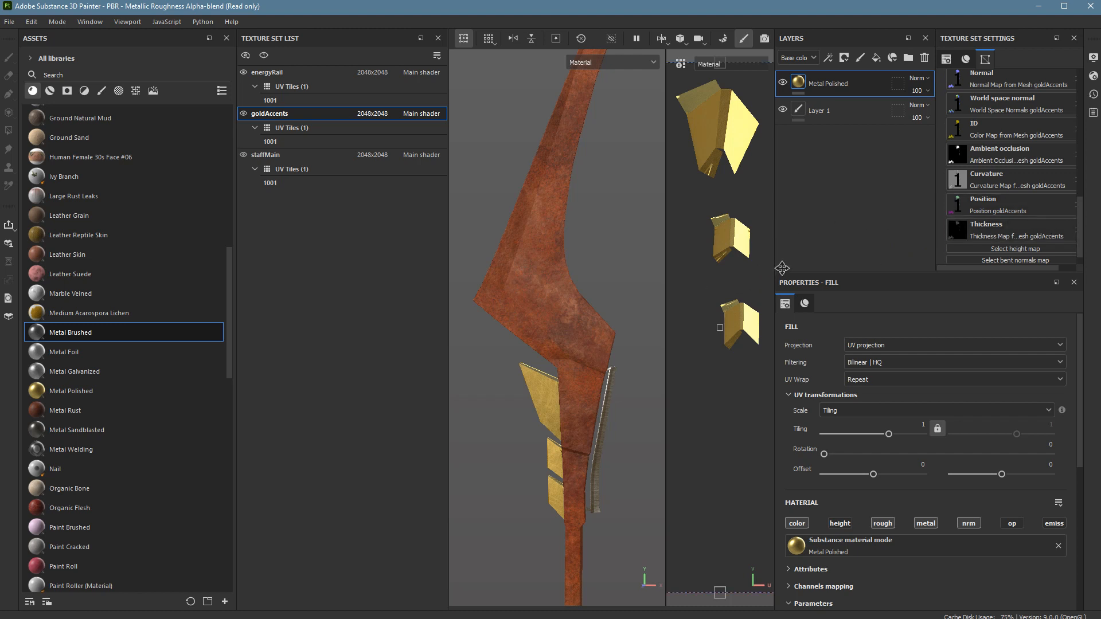
drag(780, 266, 683, 266)
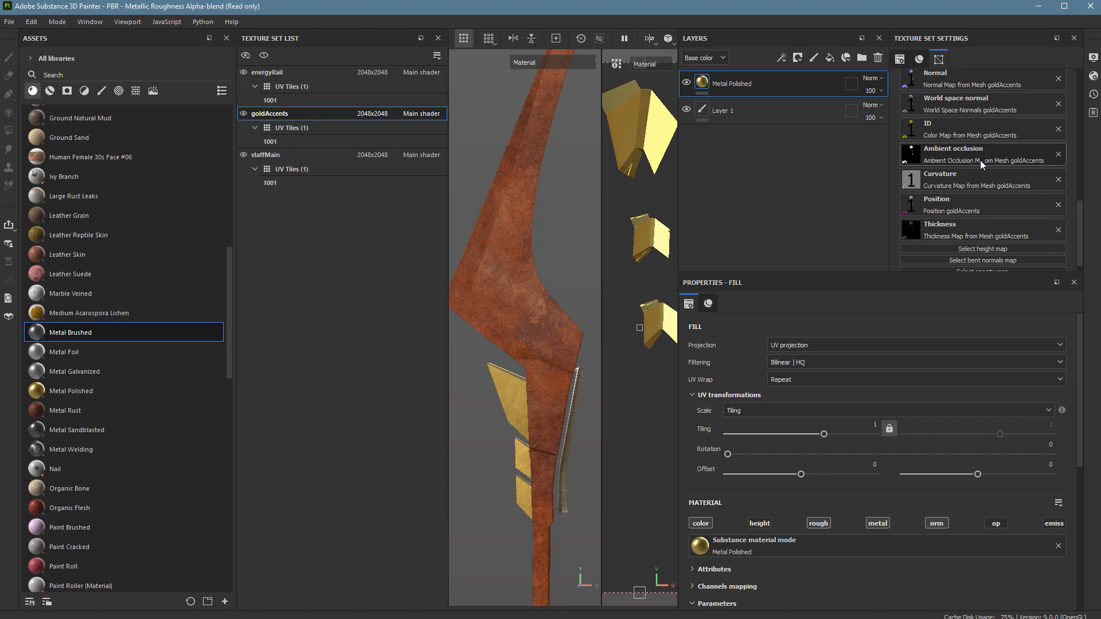
- Examine the baked staff's shaft and head from several angles, ending with the whole staff in view
alt+drag(536, 510, 585, 389)
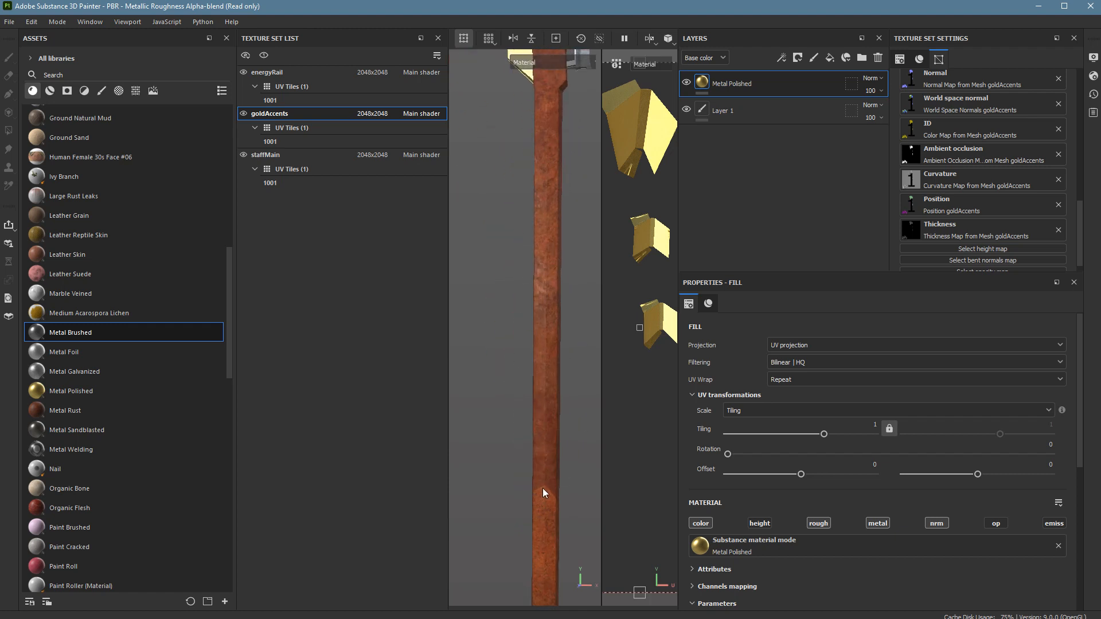
alt+drag(543, 487, 577, 475)
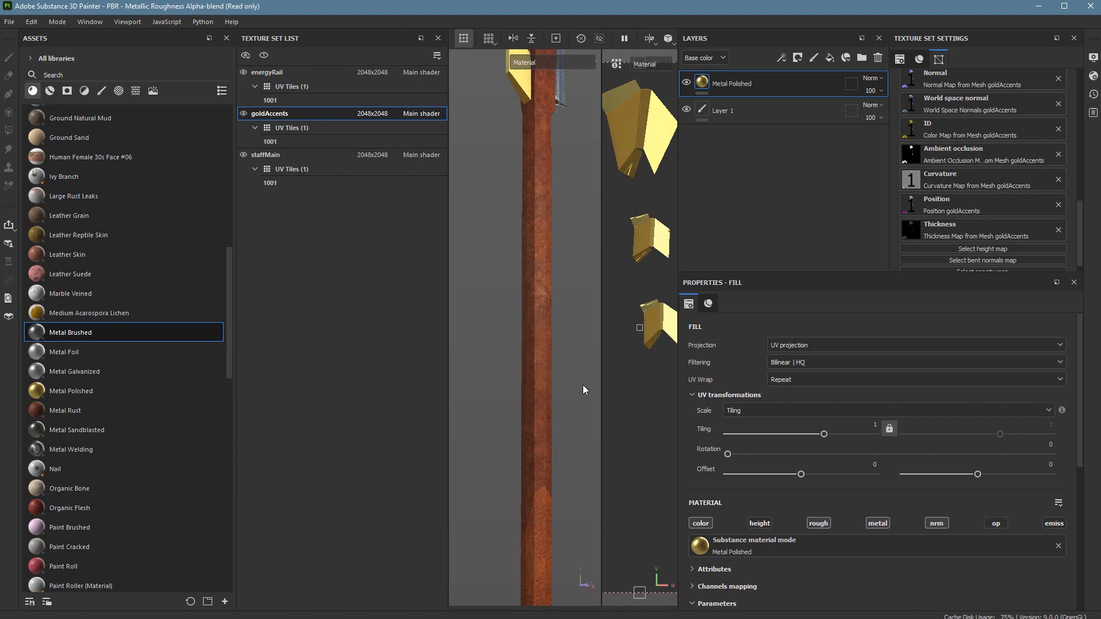
alt+drag(583, 386, 539, 415)
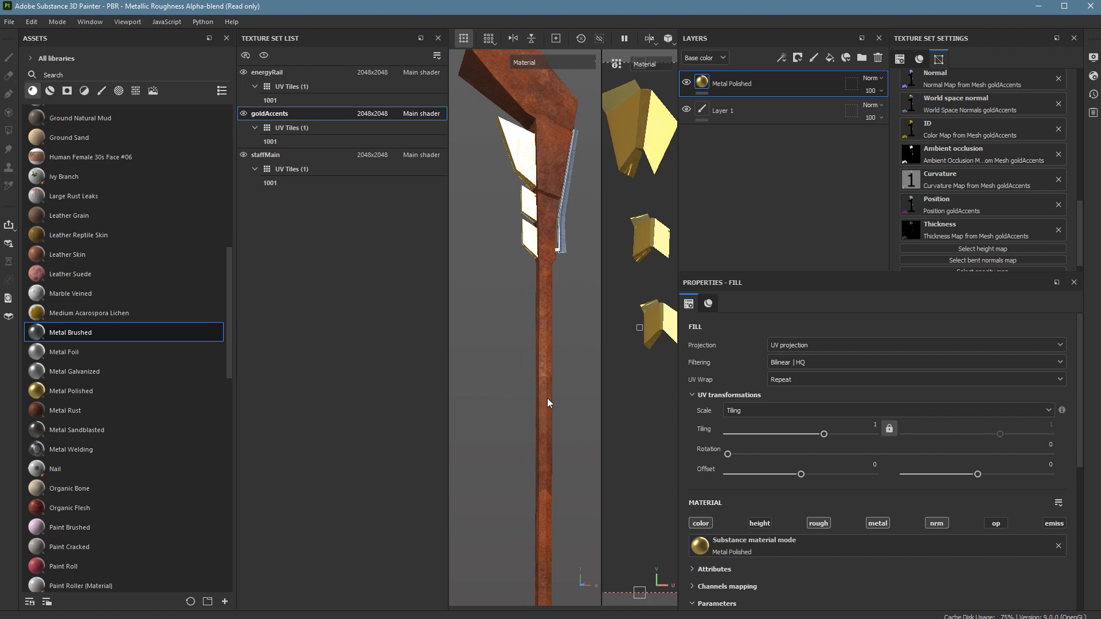
alt+right_drag(534, 419, 461, 357)
alt+middle_drag(519, 384, 515, 388)
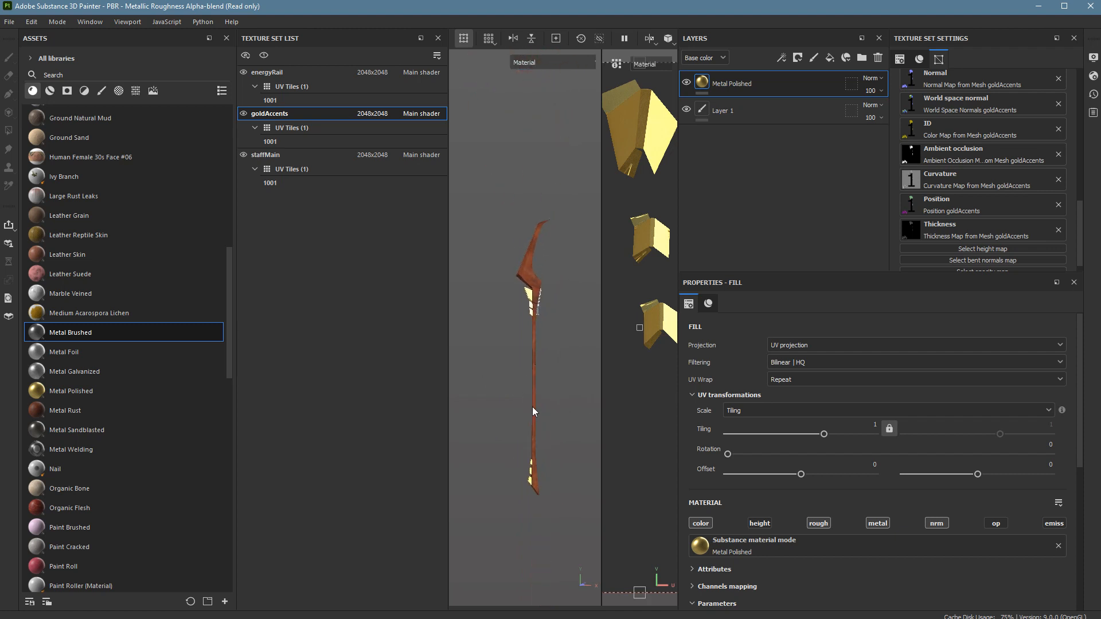
- Start saving the project as a new file and browse to the staff_pete folder under scenes, Props
click(9, 22)
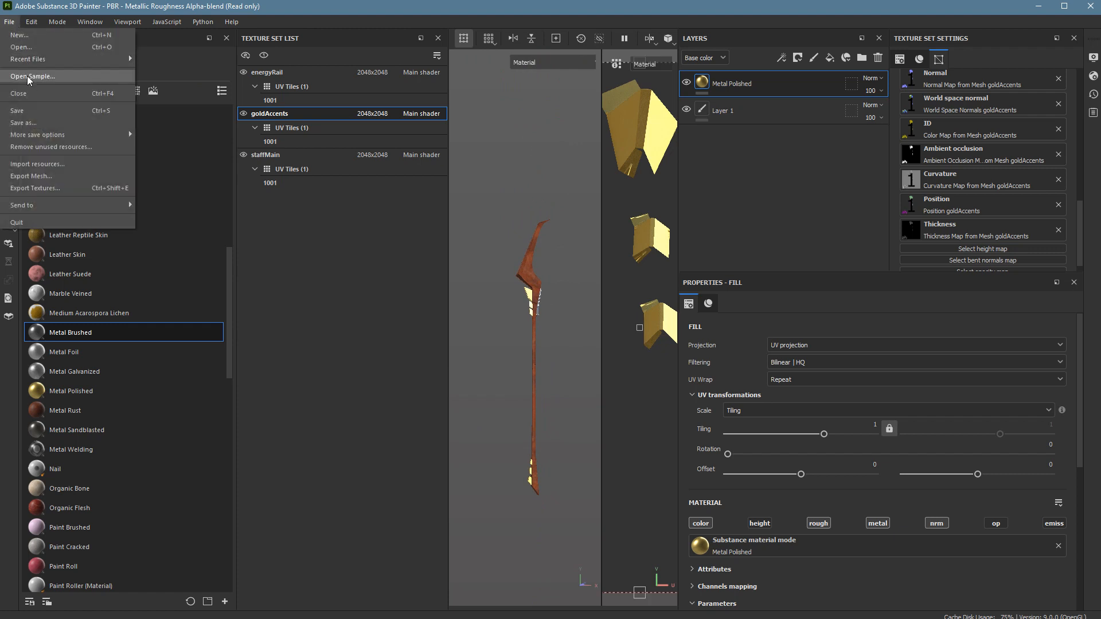
mouse_move(37, 62)
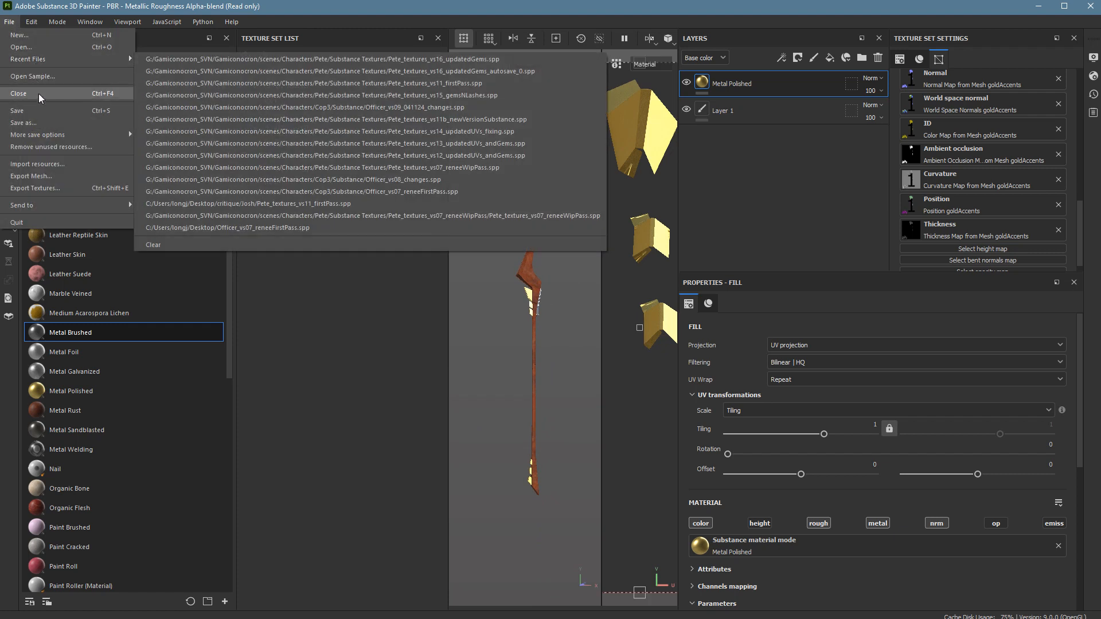
click(40, 123)
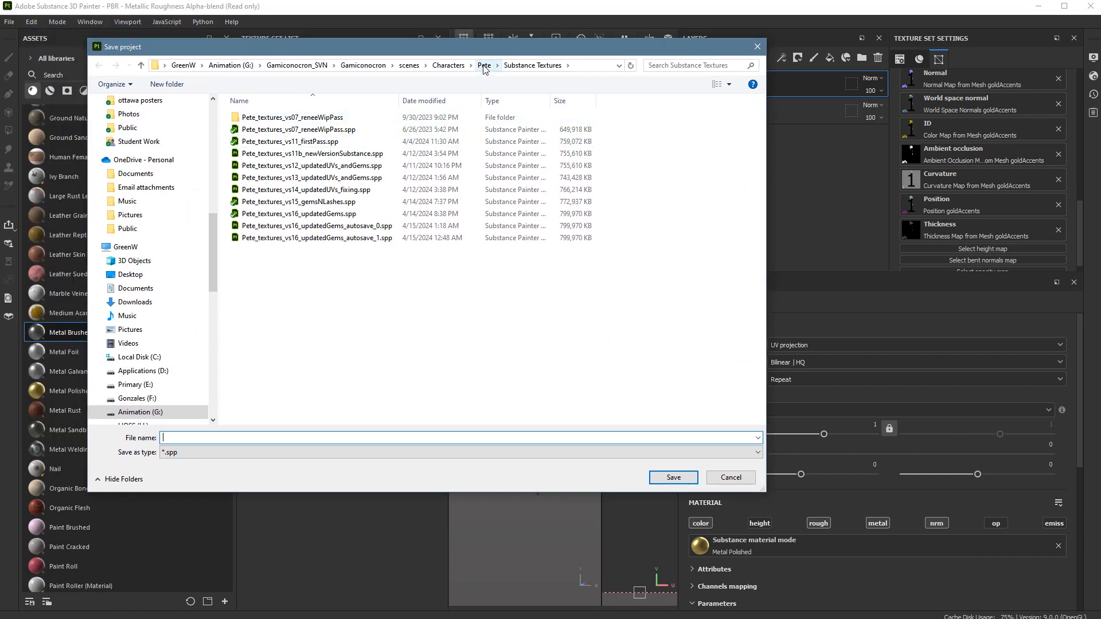
click(409, 65)
double_click(260, 214)
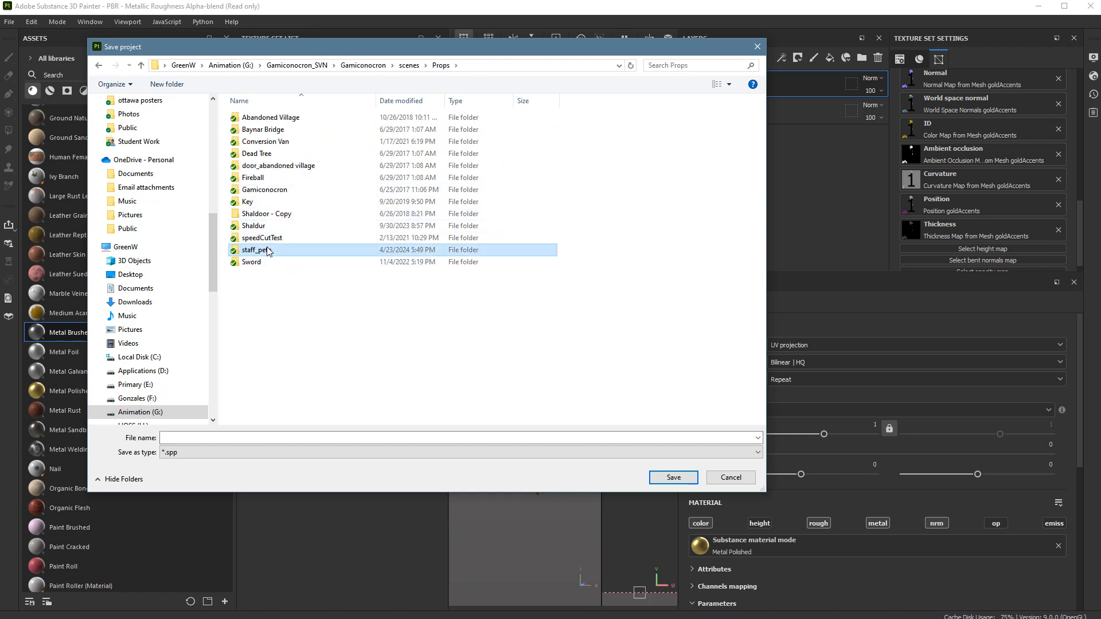
double_click(264, 250)
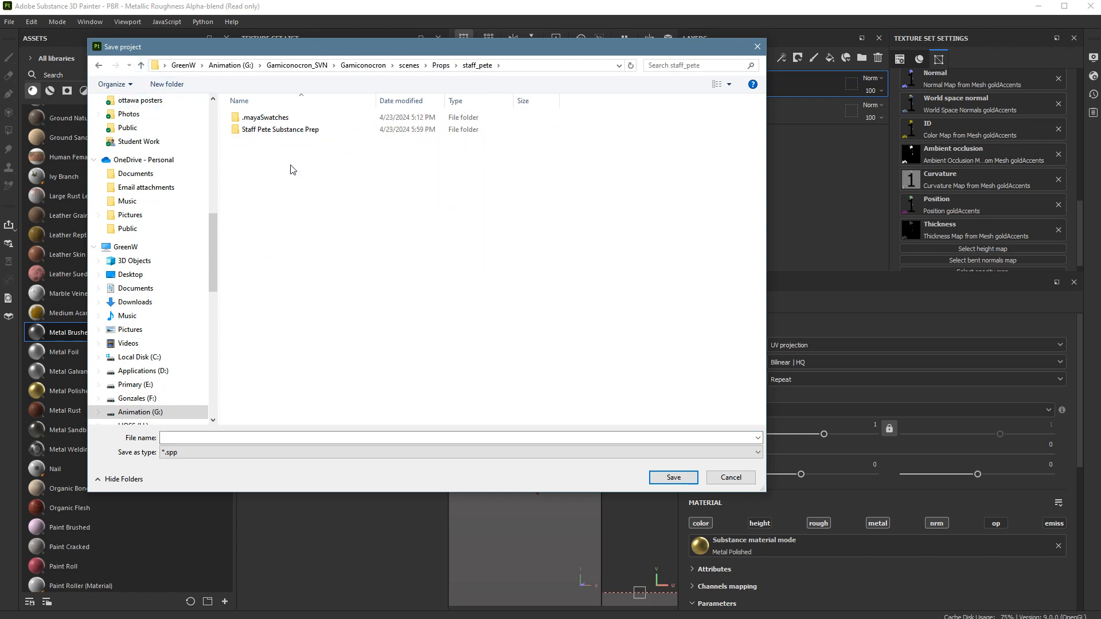
- Create a folder named Staff Substance inside the staff_pete folder
right_click(288, 148)
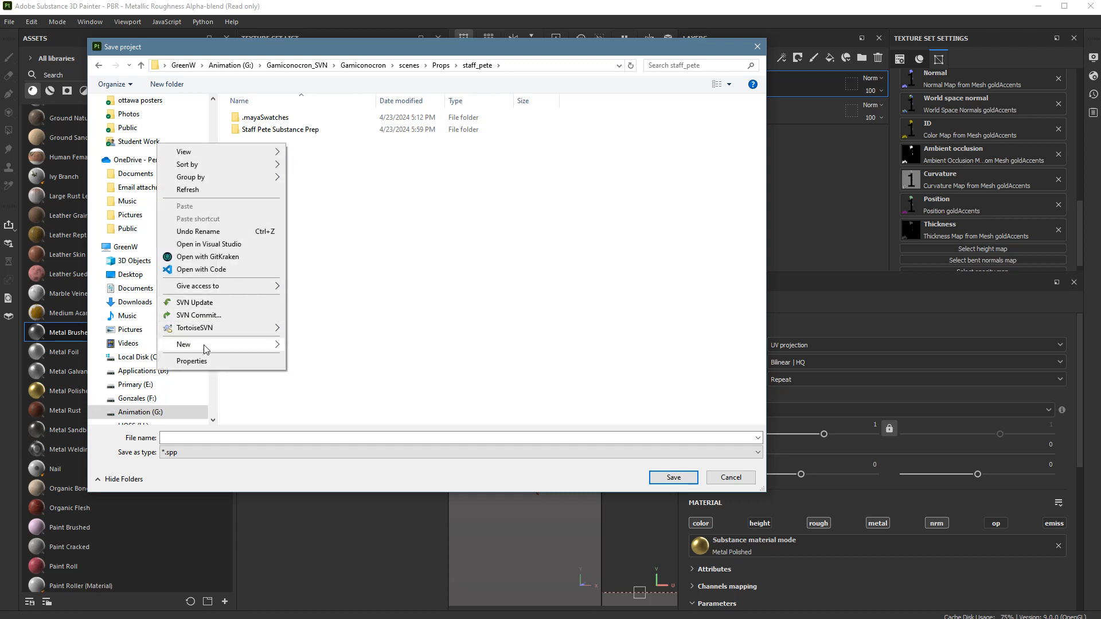
mouse_move(258, 345)
click(313, 346)
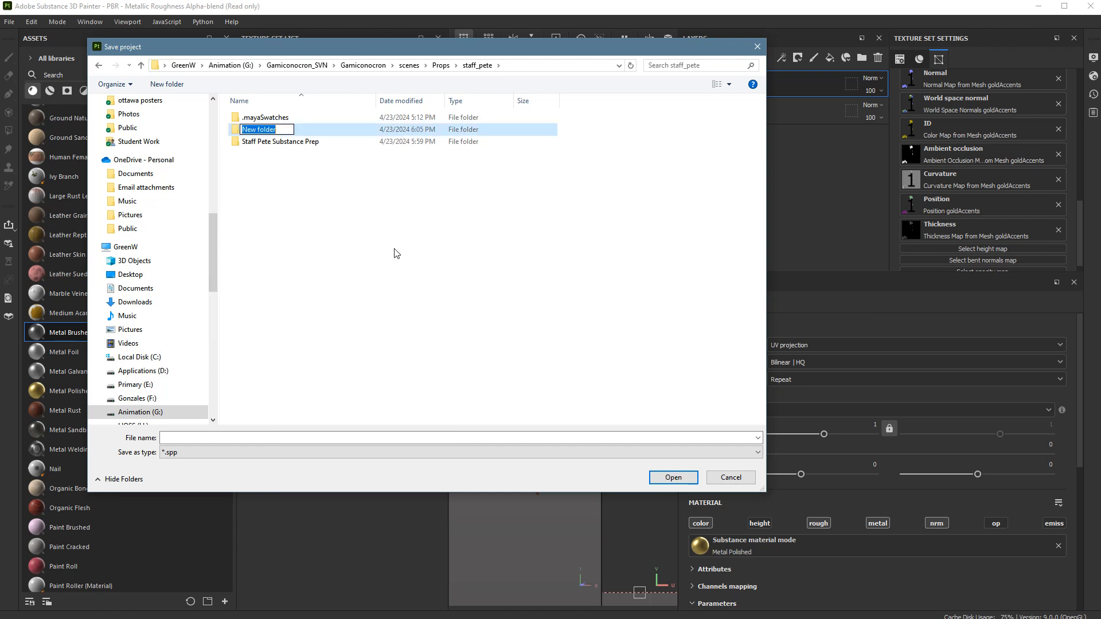
text(Staff Substance)
key(Return)
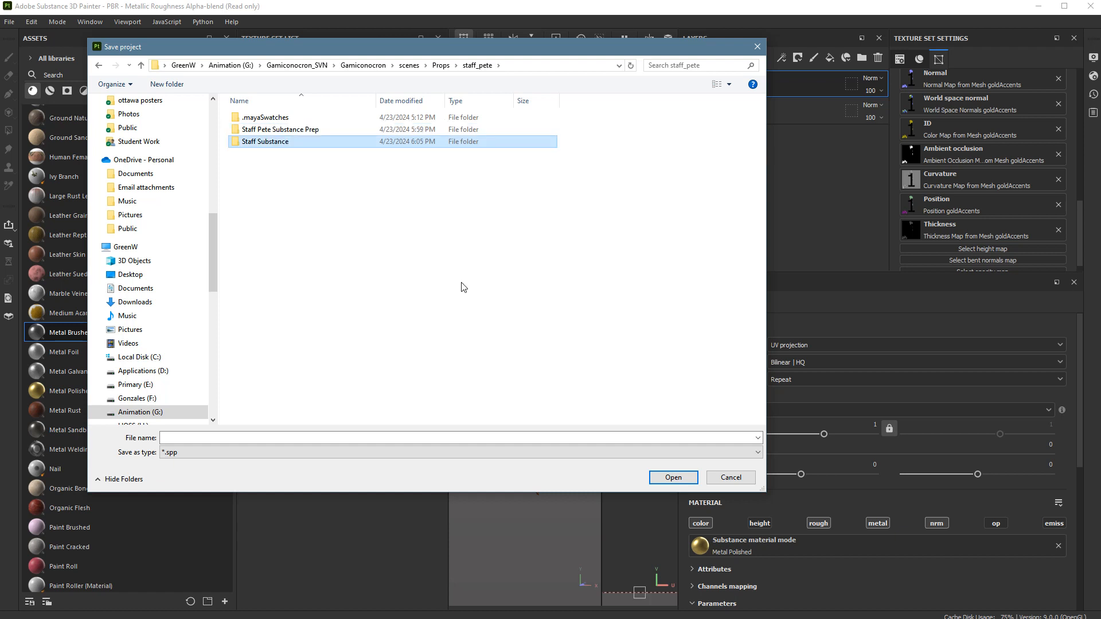
- Save the project as staffPete_substance_vs01 in the Staff Substance folder
double_click(281, 142)
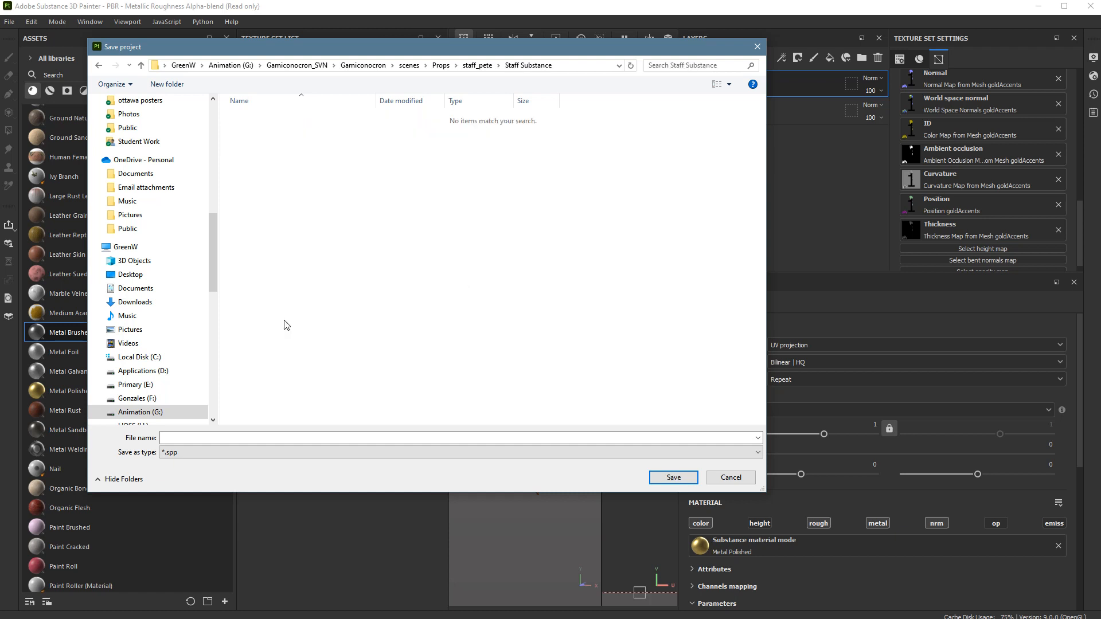
click(244, 440)
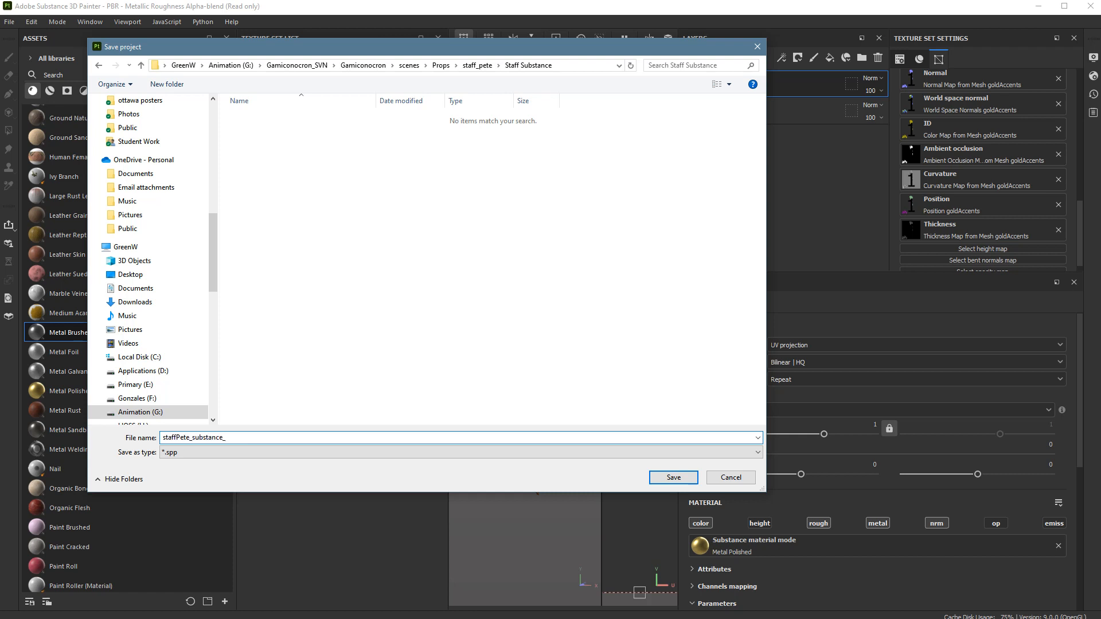
key(Return)
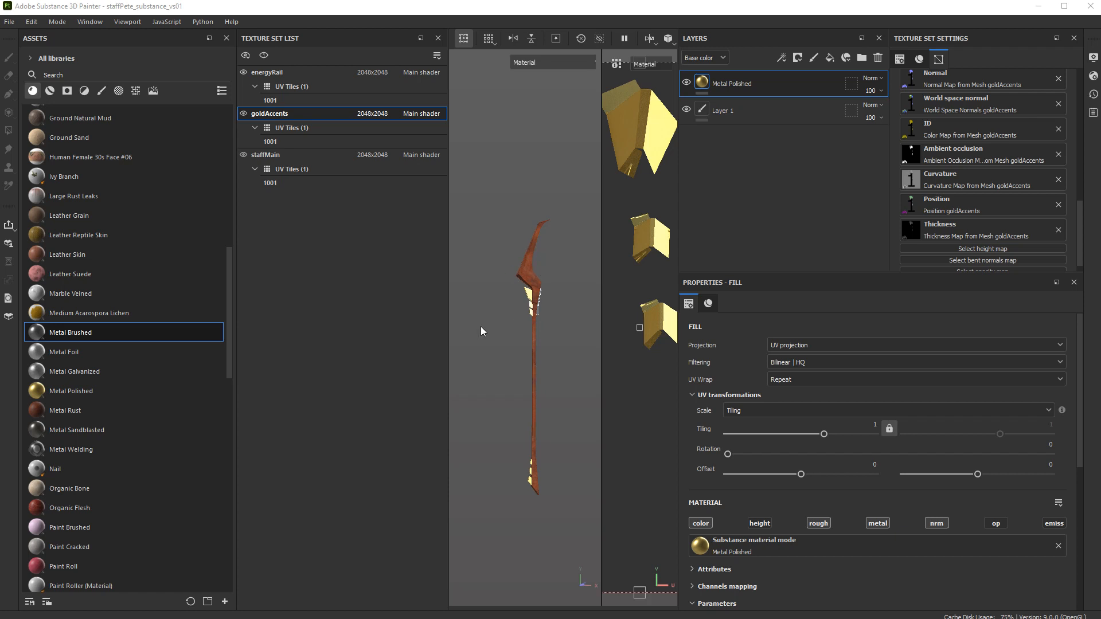
click(480, 154)
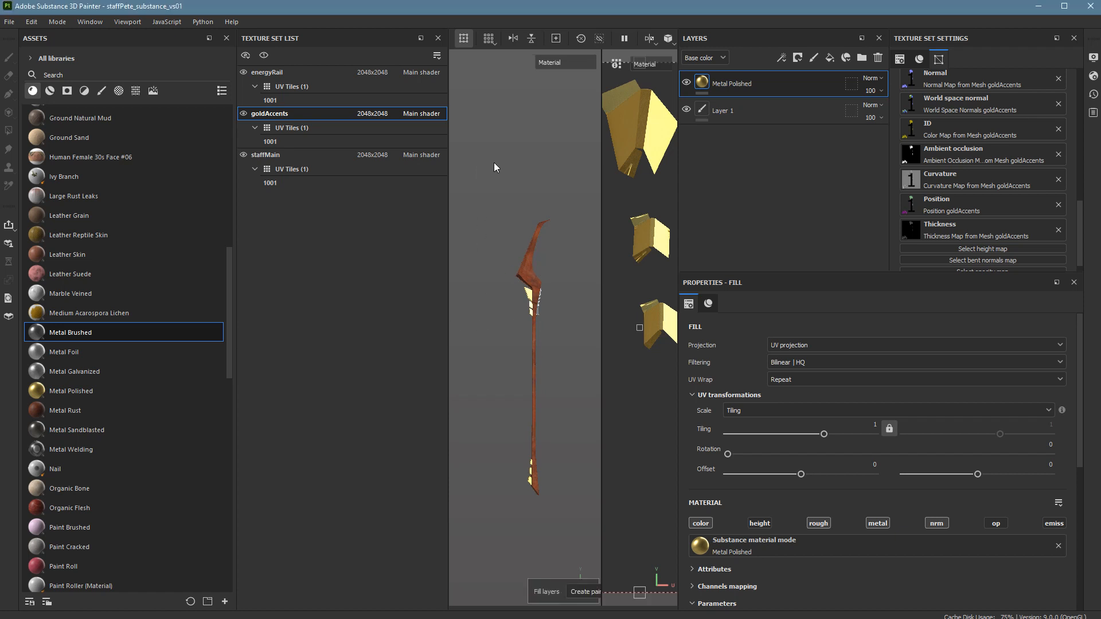
- Hide the side panels and examine the baked gold accents and shaft up close for baking artifacts
key(Tab)
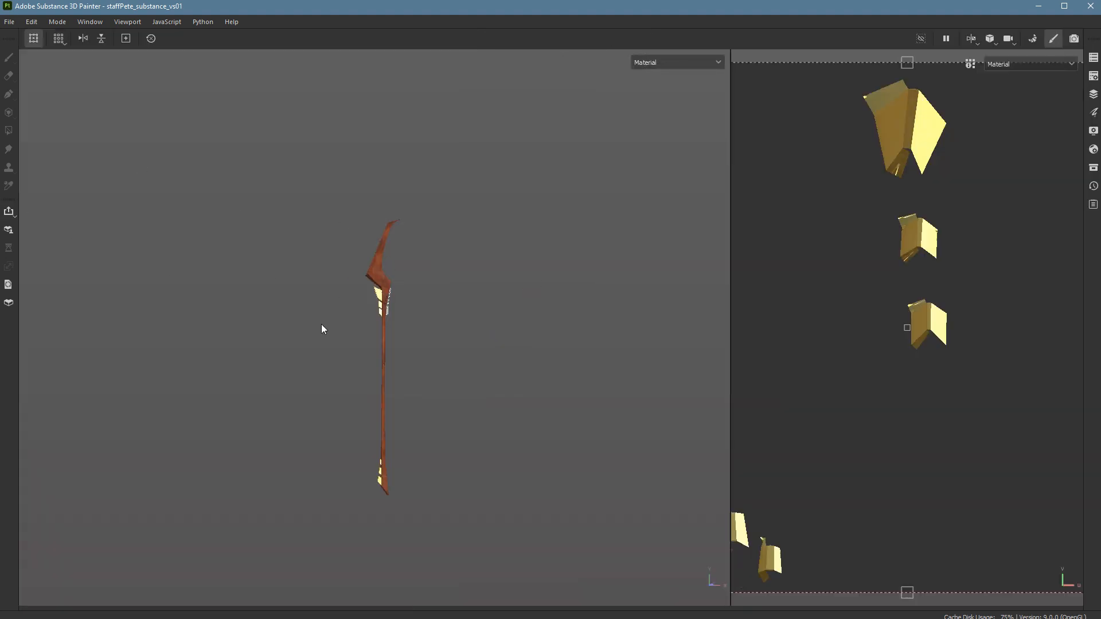
alt+right_drag(322, 363, 505, 325)
alt+right_drag(355, 327, 481, 295)
alt+middle_drag(395, 212, 419, 446)
alt+right_drag(505, 373, 602, 344)
alt+drag(602, 344, 380, 312)
alt+right_drag(380, 312, 725, 400)
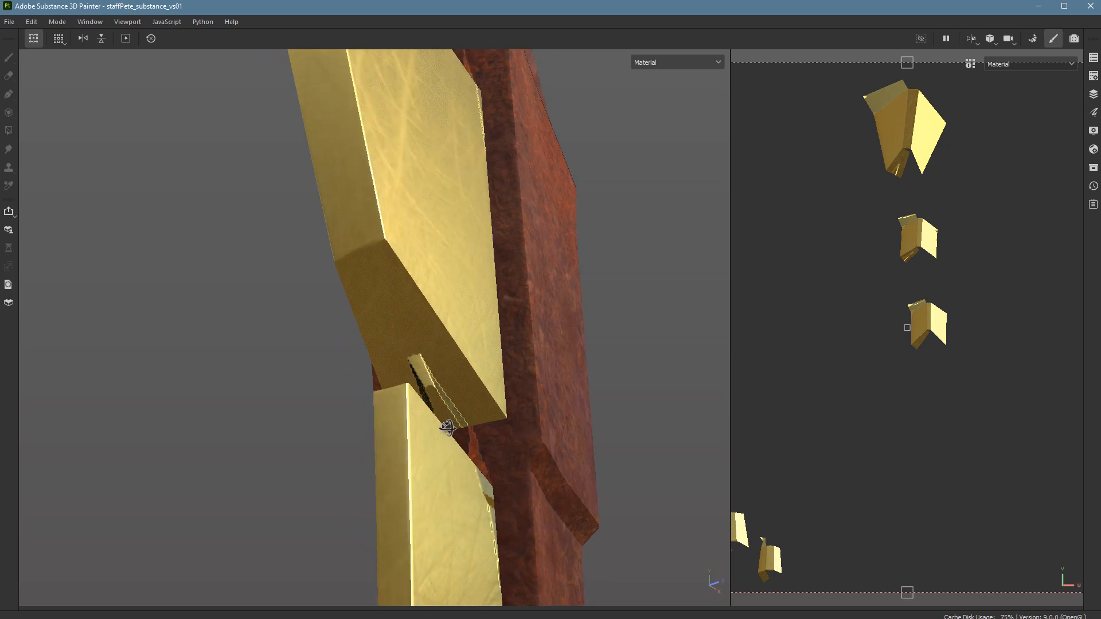
alt+drag(410, 431, 458, 465)
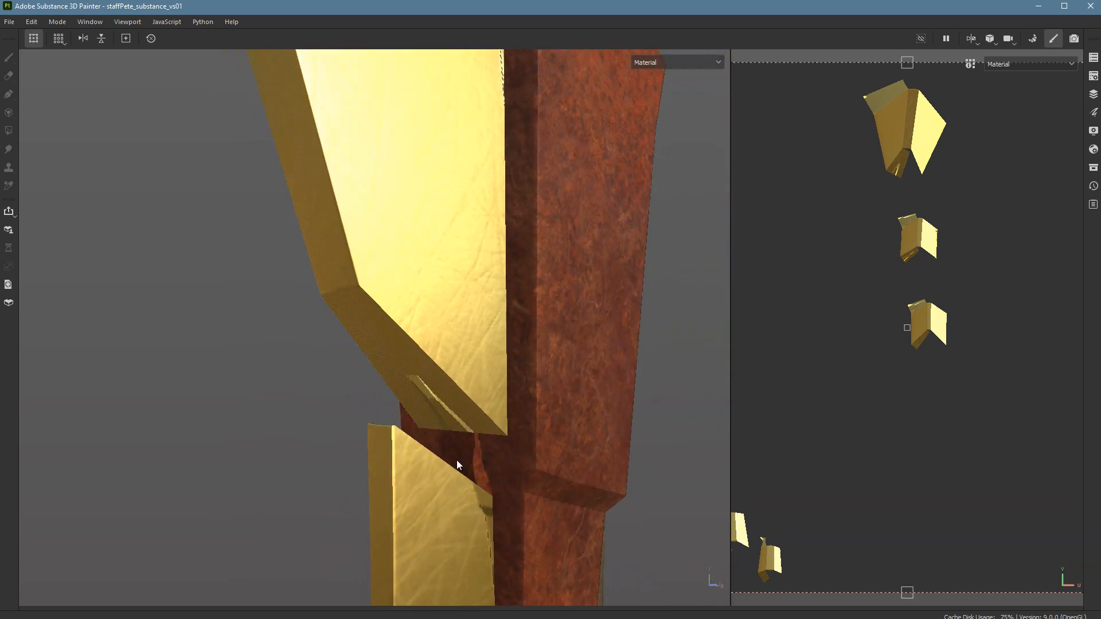
alt+drag(432, 405, 381, 464)
alt+middle_drag(380, 464, 213, 356)
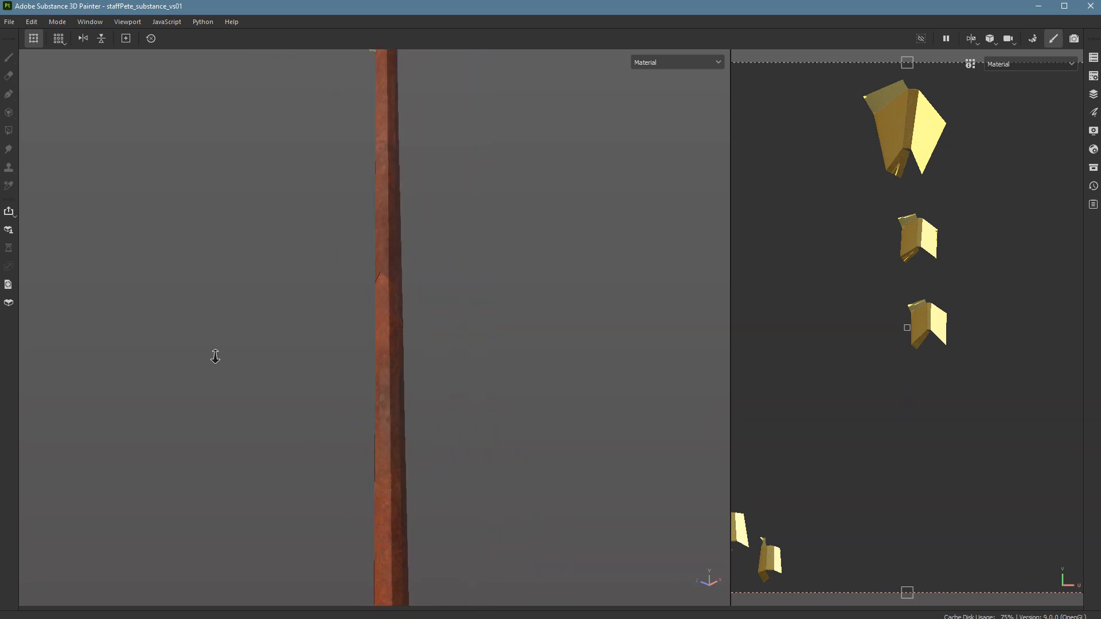
- Inspect the gold accents at the staff's lower end up close from several sides for baking artifacts
alt+middle_drag(293, 395, 312, 157)
alt+middle_drag(436, 459, 448, 166)
alt+drag(446, 167, 501, 306)
alt+right_drag(501, 307, 906, 353)
alt+right_drag(230, 292, 358, 221)
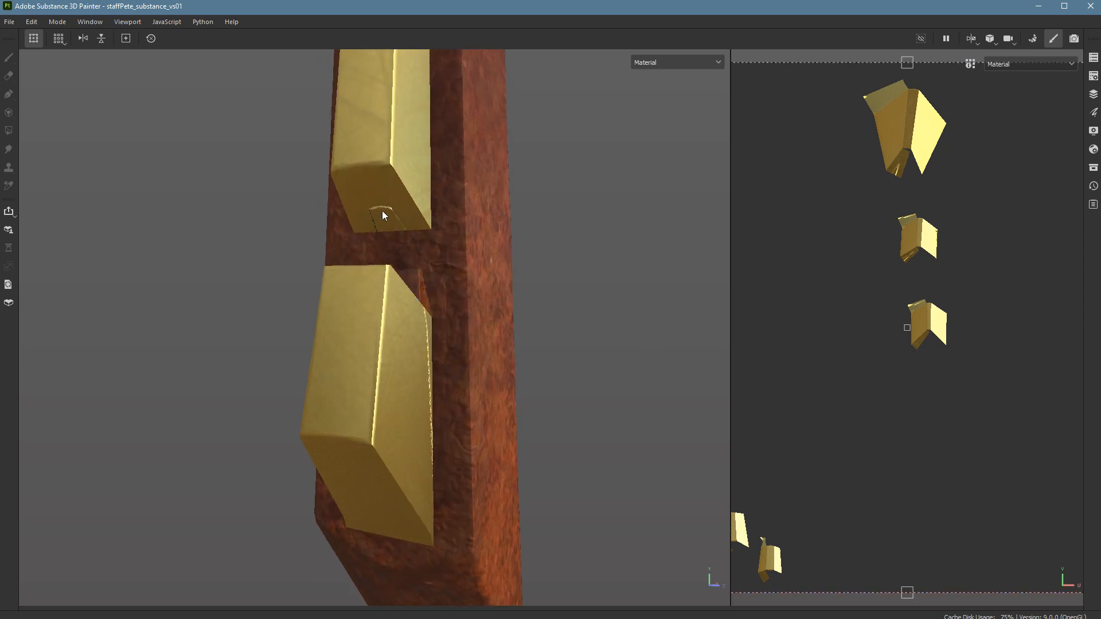
alt+middle_drag(400, 157, 414, 488)
alt+right_drag(383, 328, 212, 322)
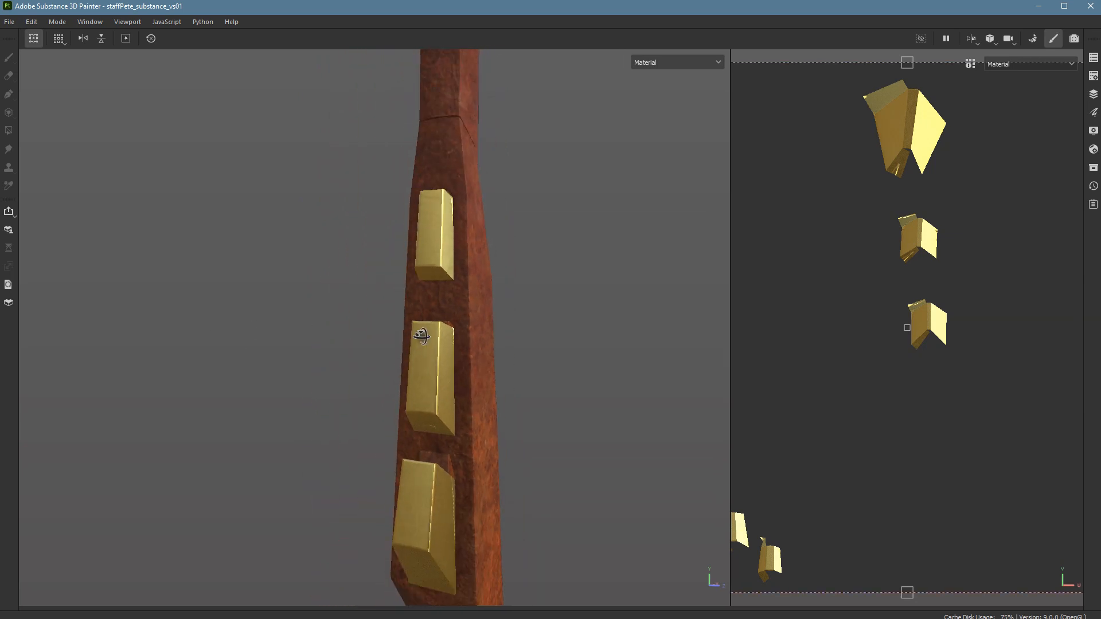
alt+drag(422, 335, 273, 432)
alt+right_drag(273, 432, 351, 445)
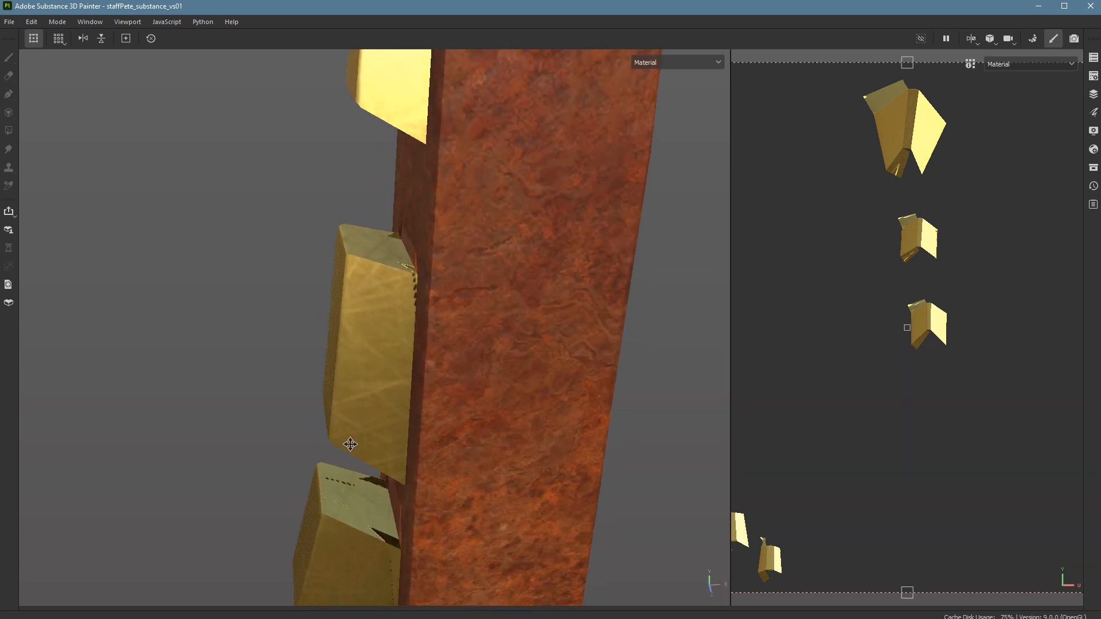
alt+drag(351, 444, 348, 343)
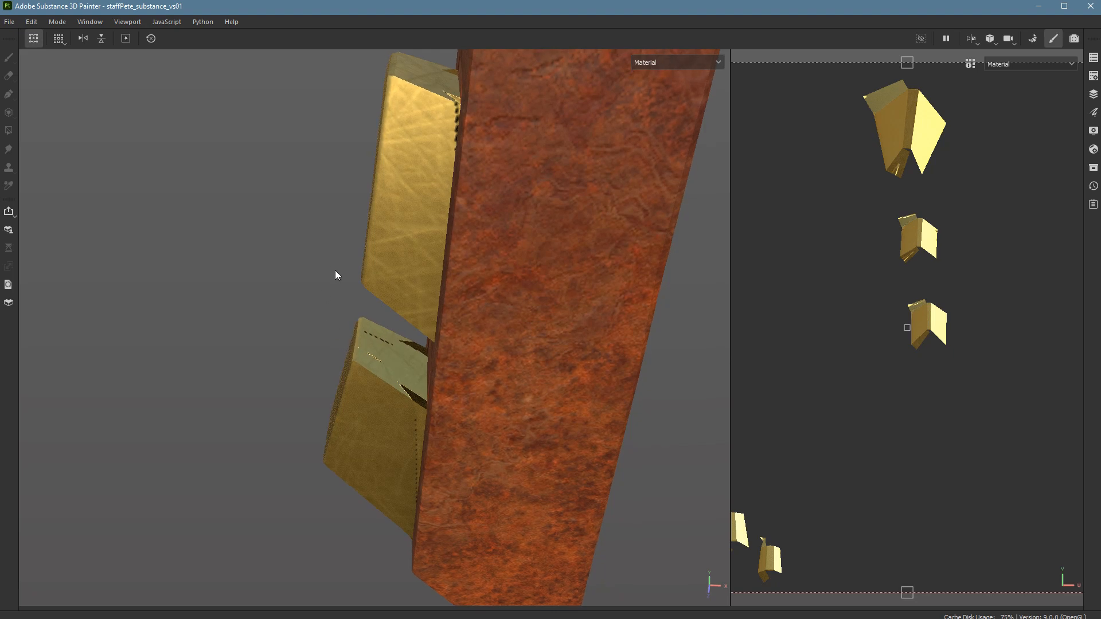
- Show the side panels again and remove the baked normal and ambient occlusion maps from the goldAccents texture set
key(Tab)
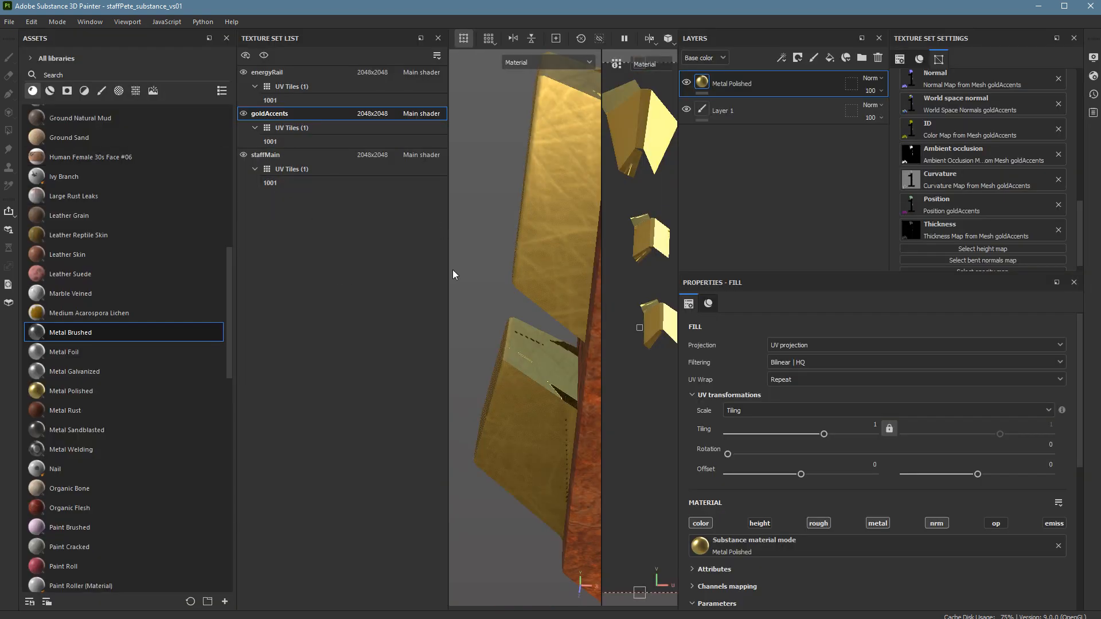
drag(453, 276, 355, 277)
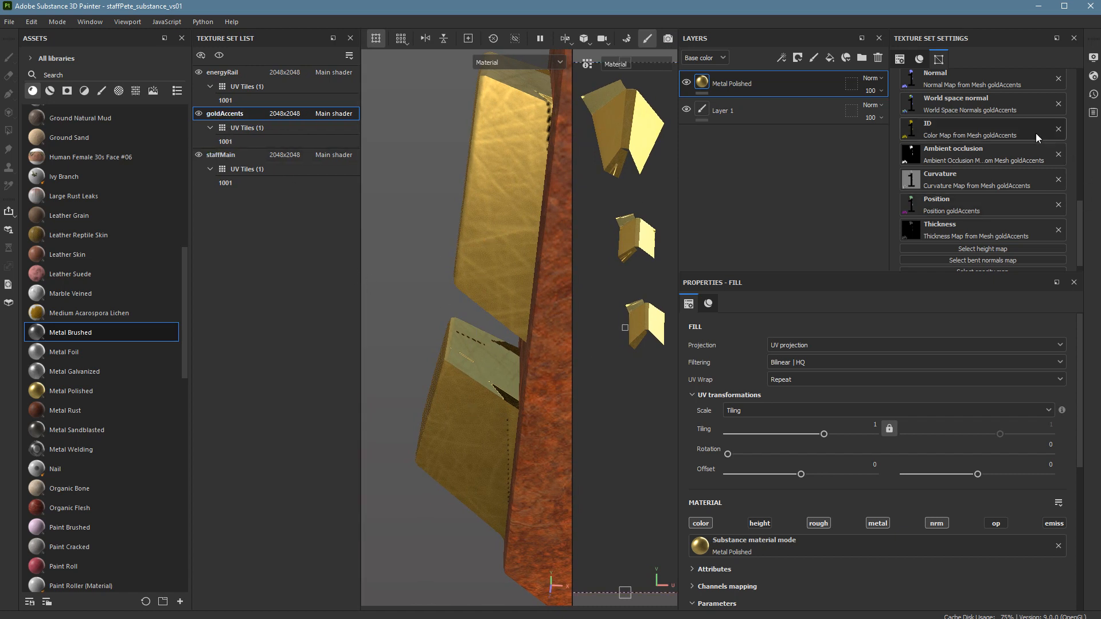
drag(1081, 203, 1082, 198)
scroll(1083, 202, up, 3)
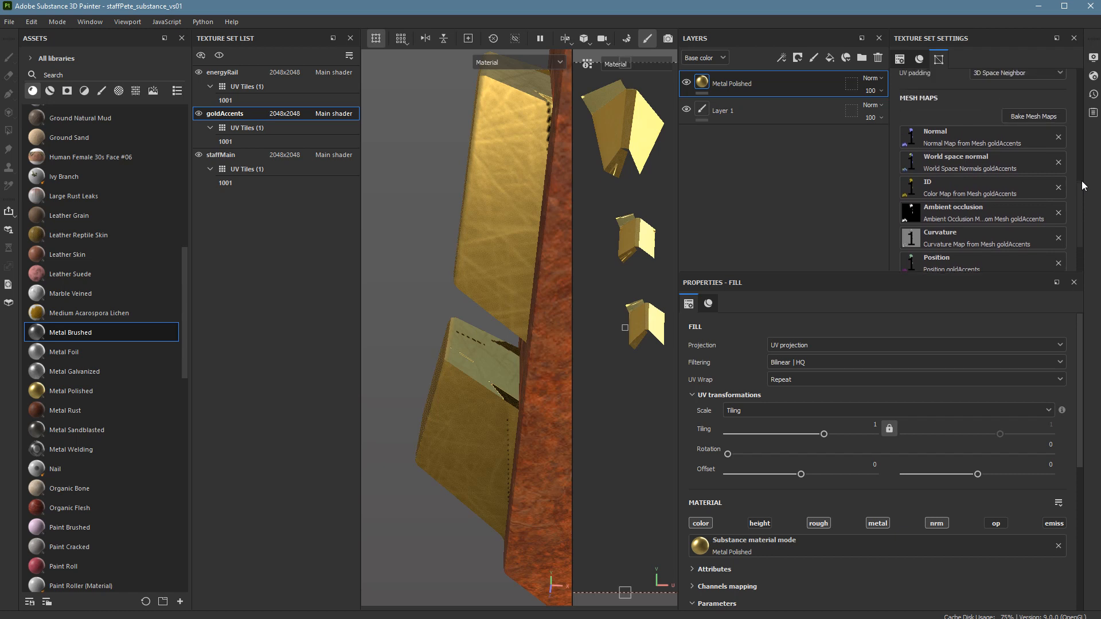
click(1058, 139)
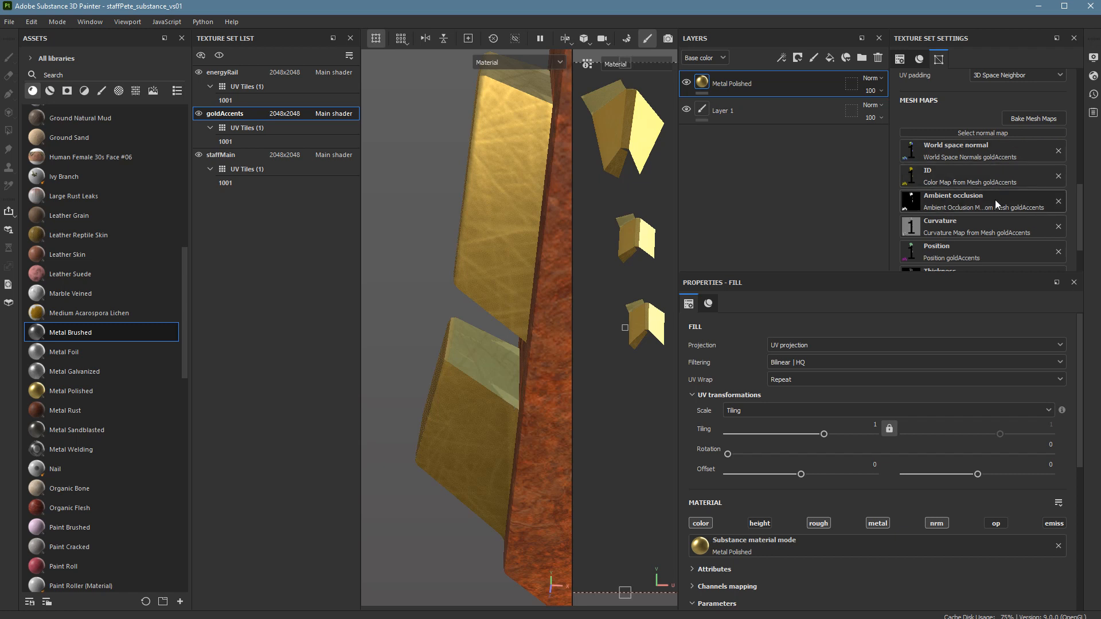
click(1058, 201)
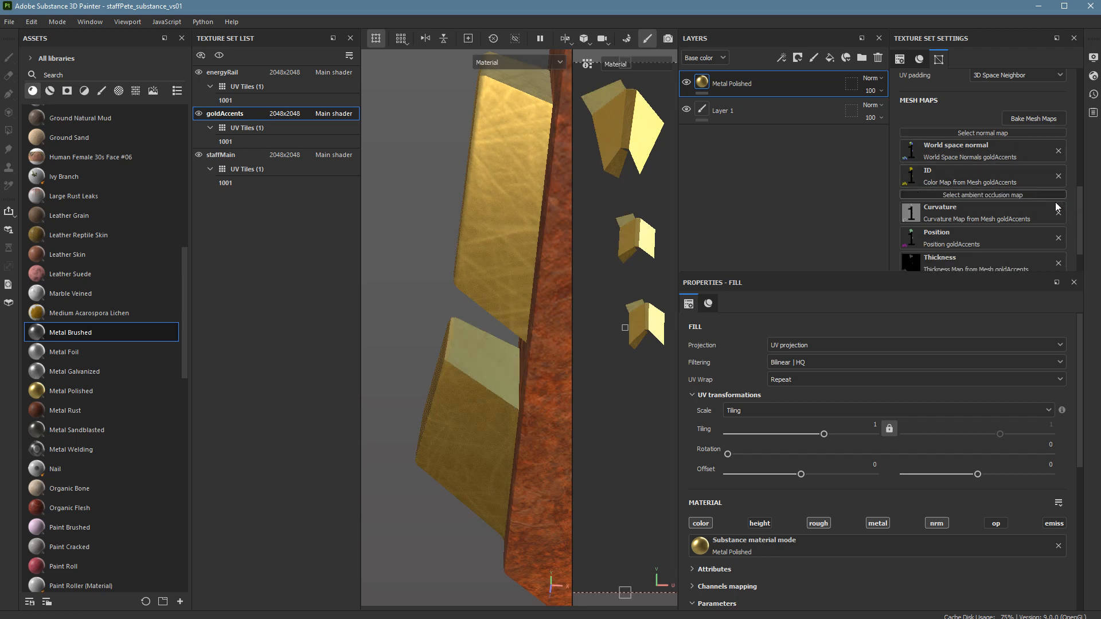
- Examine the staff's lower end and follow the shaft upward to check its seams and surface shading
alt+drag(514, 329, 446, 436)
alt+drag(522, 355, 406, 388)
alt+right_drag(406, 388, 453, 448)
alt+drag(453, 449, 512, 423)
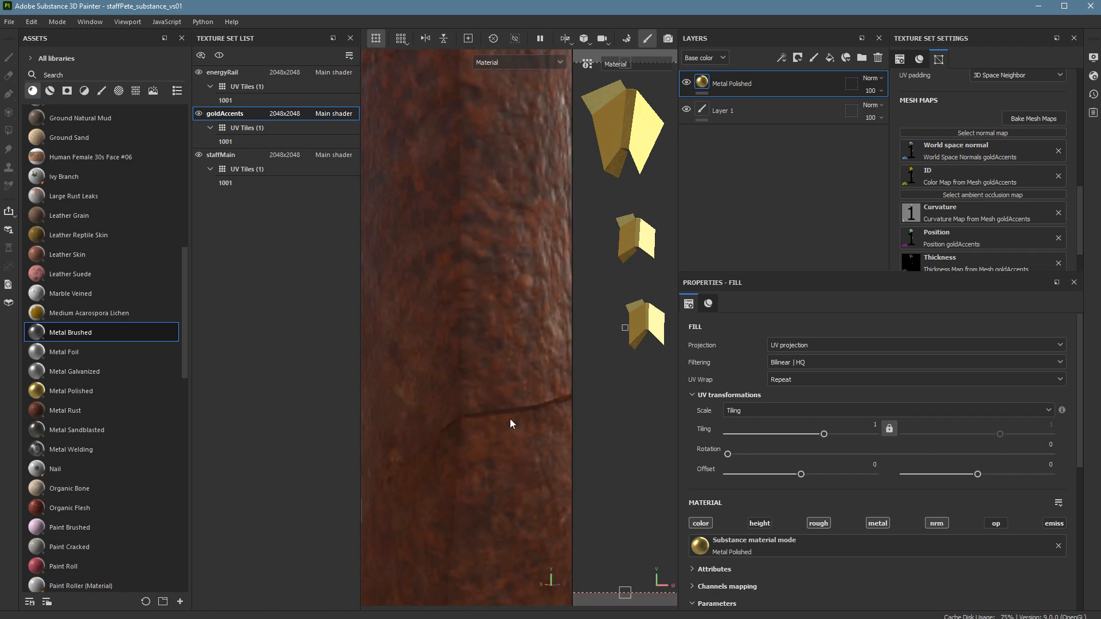
alt+right_drag(512, 414, 487, 414)
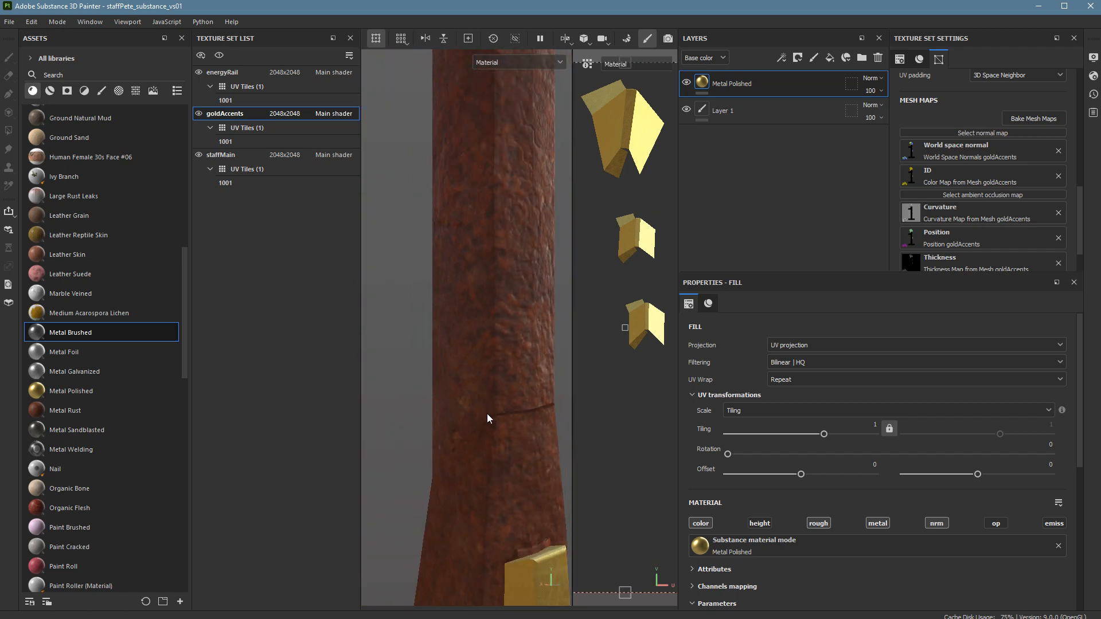
alt+drag(530, 406, 498, 395)
alt+middle_drag(498, 395, 448, 474)
alt+middle_drag(507, 367, 488, 447)
alt+right_drag(519, 338, 505, 322)
alt+middle_drag(505, 322, 539, 420)
alt+right_drag(538, 420, 505, 356)
alt+middle_drag(496, 304, 463, 424)
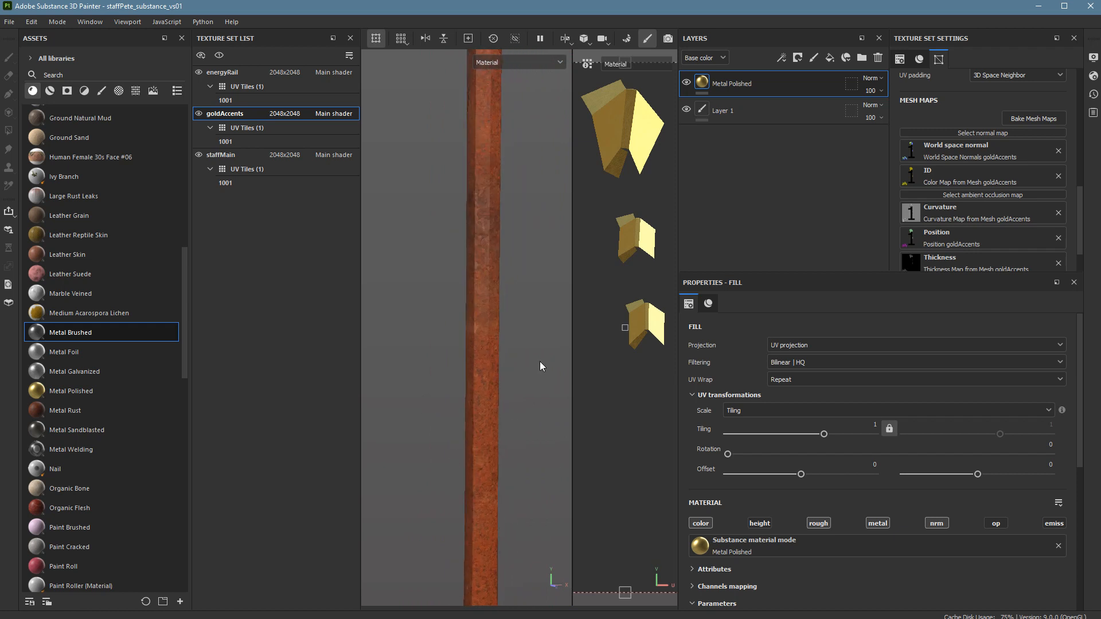
alt+right_drag(540, 367, 516, 344)
alt+middle_drag(513, 344, 515, 459)
alt+drag(475, 360, 511, 359)
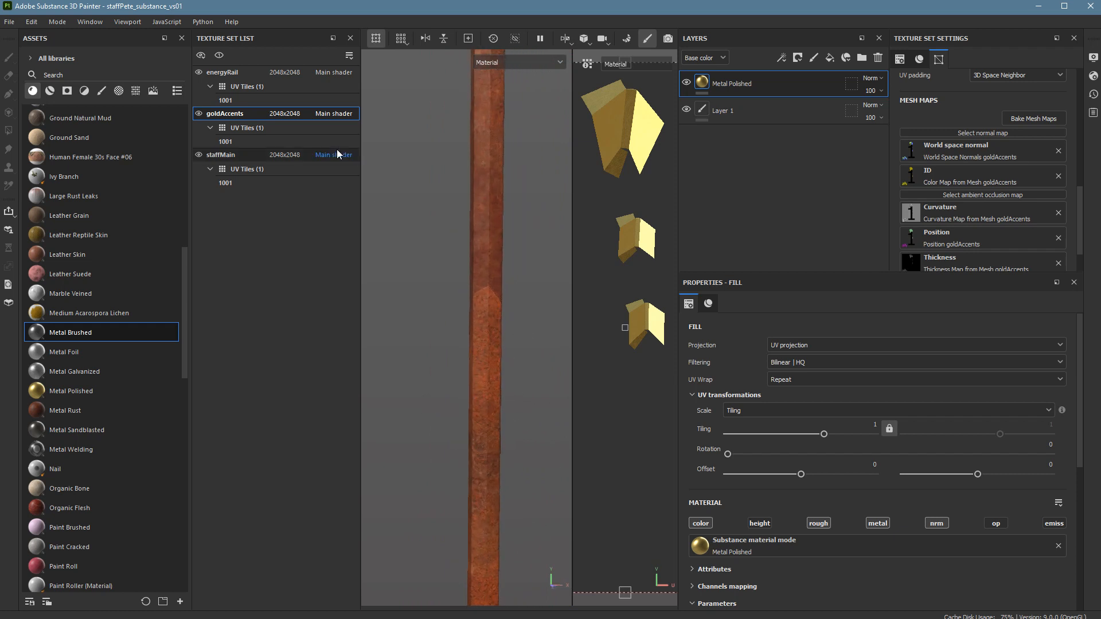
- Remove the baked ambient occlusion and normal maps from the staffMain texture set
click(222, 153)
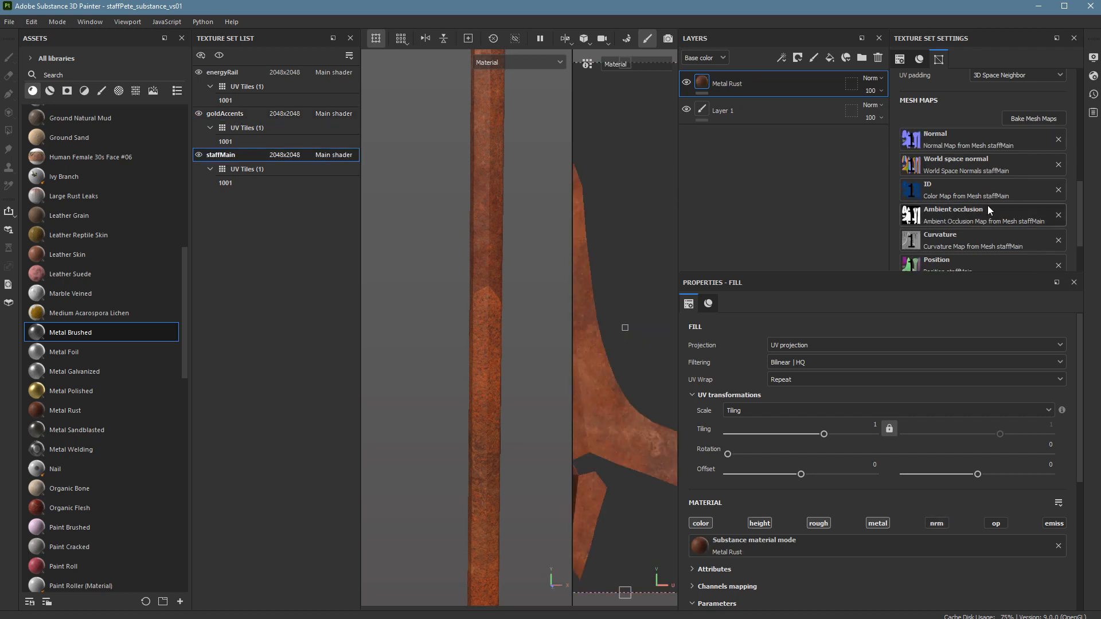
click(1058, 215)
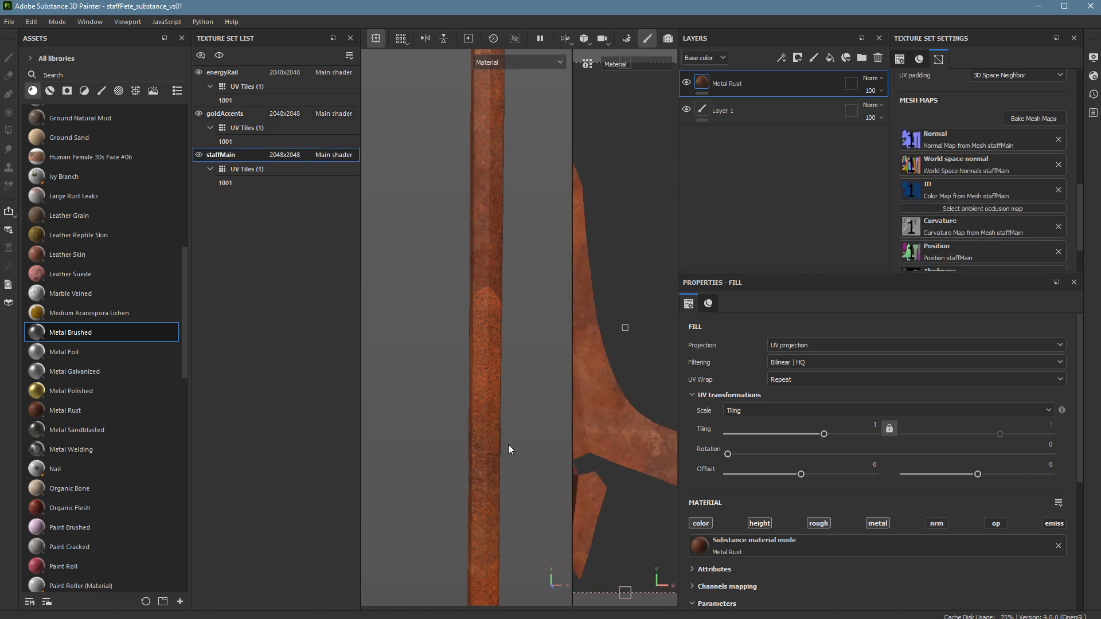
alt+drag(509, 449, 497, 322)
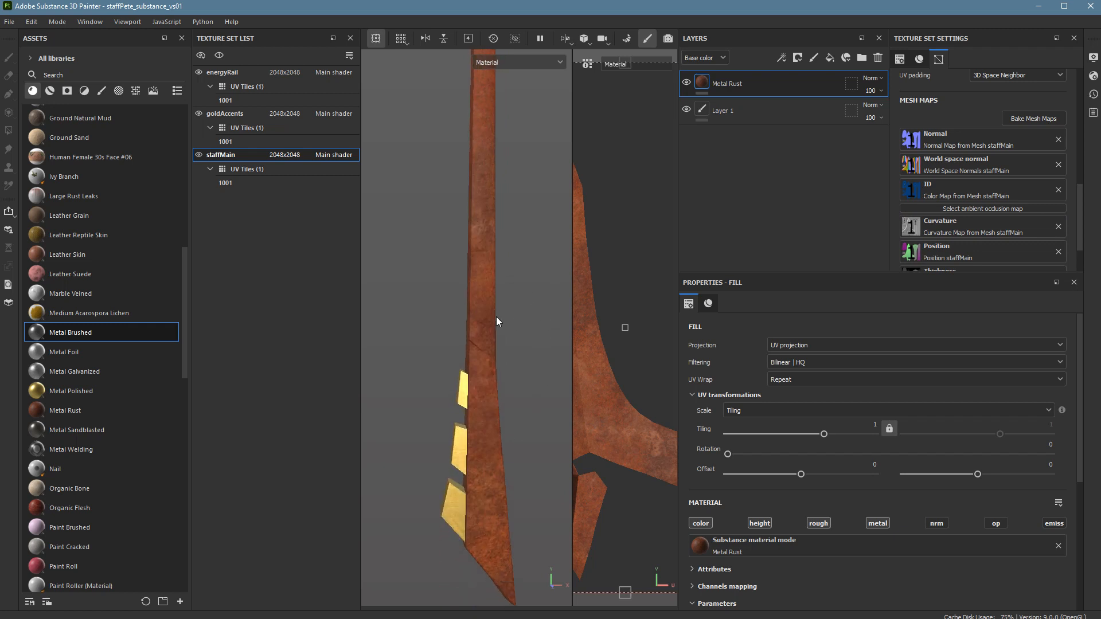
scroll(496, 321, up, 5)
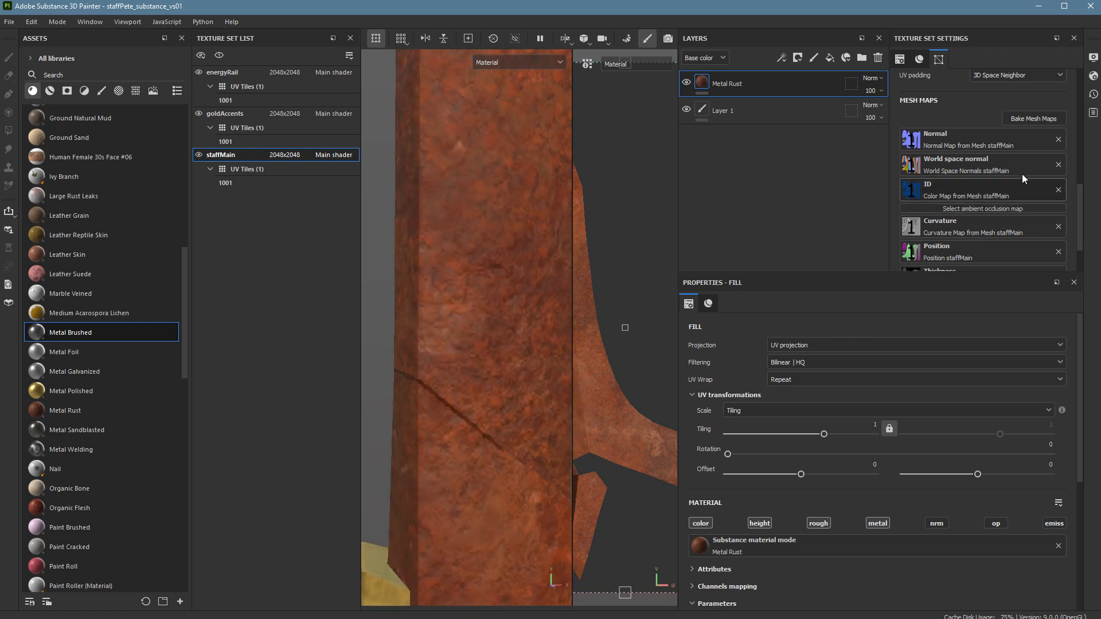
click(1058, 139)
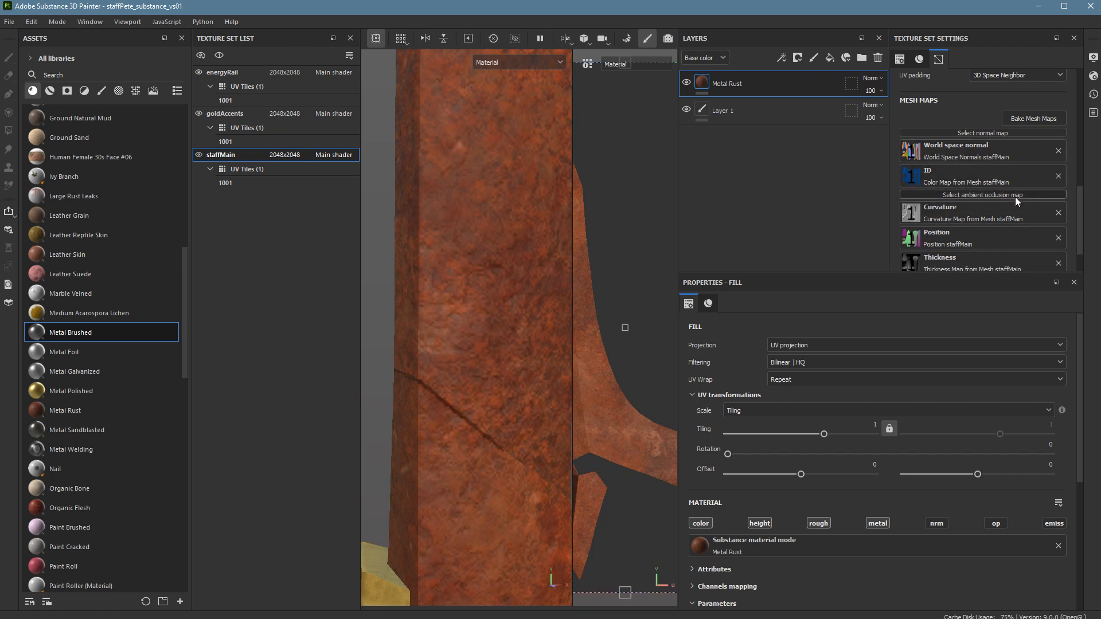
- Examine the shaft and the staff's head with the staffMain normal and ambient occlusion maps removed
alt+right_drag(402, 397, 255, 357)
alt+drag(414, 339, 639, 328)
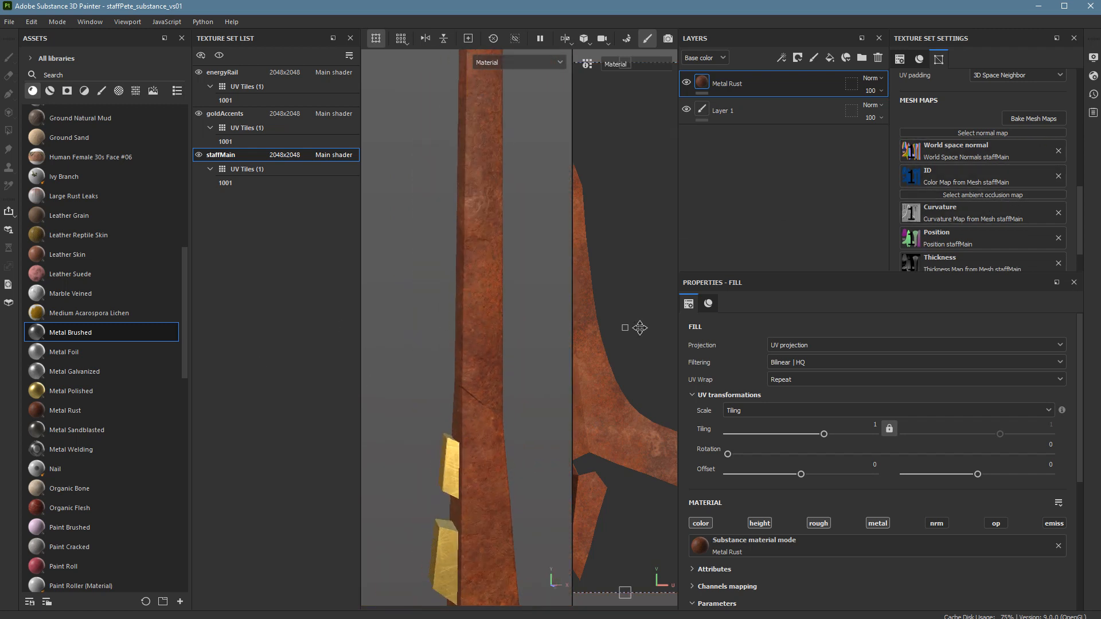
scroll(636, 326, down, 6)
scroll(487, 178, down, 2)
alt+middle_drag(491, 175, 502, 304)
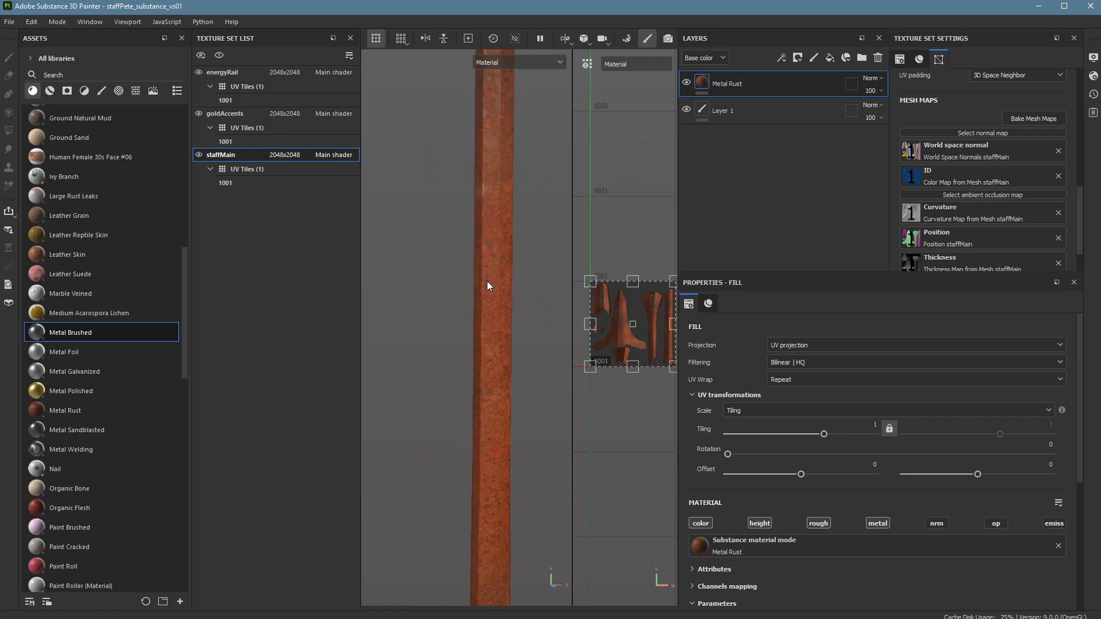
alt+middle_drag(500, 260, 497, 459)
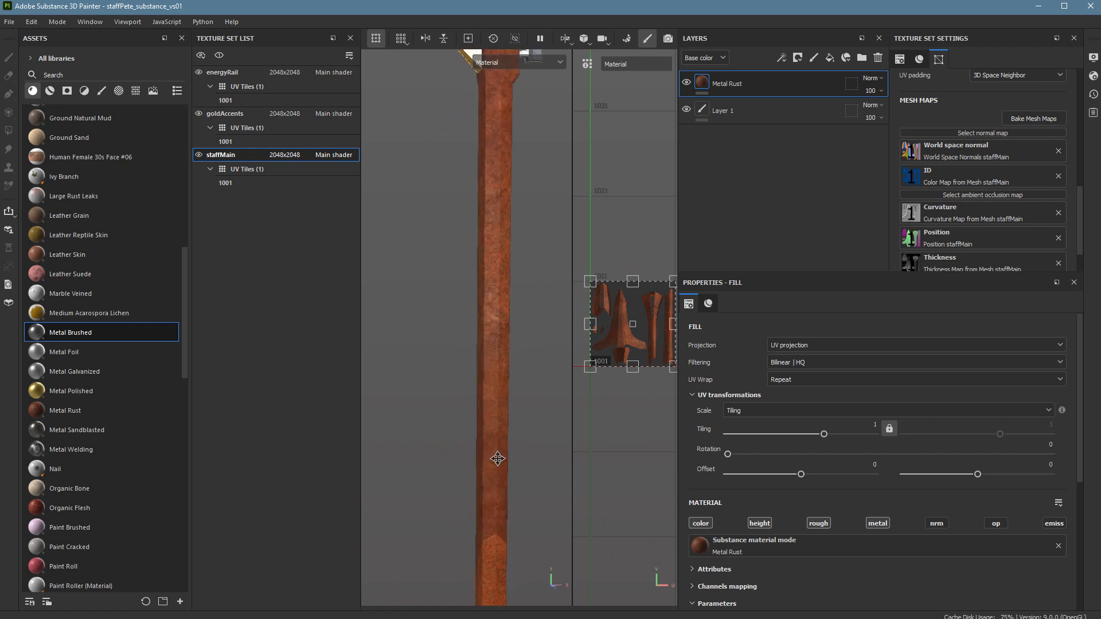
alt+middle_drag(500, 307, 497, 488)
alt+middle_drag(491, 277, 479, 401)
alt+right_drag(479, 400, 534, 391)
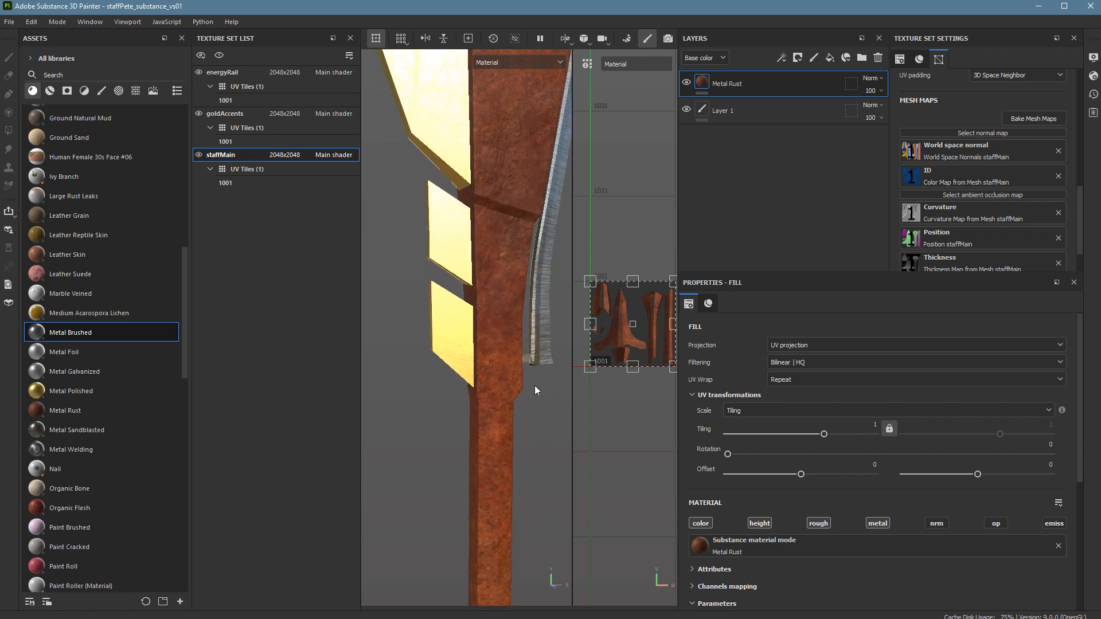
mouse_move(535, 390)
alt+mouse_down()
mouse_move(467, 459)
mouse_move(452, 346)
alt+mouse_up()
mouse_move(449, 227)
alt+mouse_down()
mouse_move(511, 274)
mouse_move(432, 255)
mouse_move(503, 258)
mouse_move(518, 280)
mouse_move(495, 286)
alt+mouse_up()
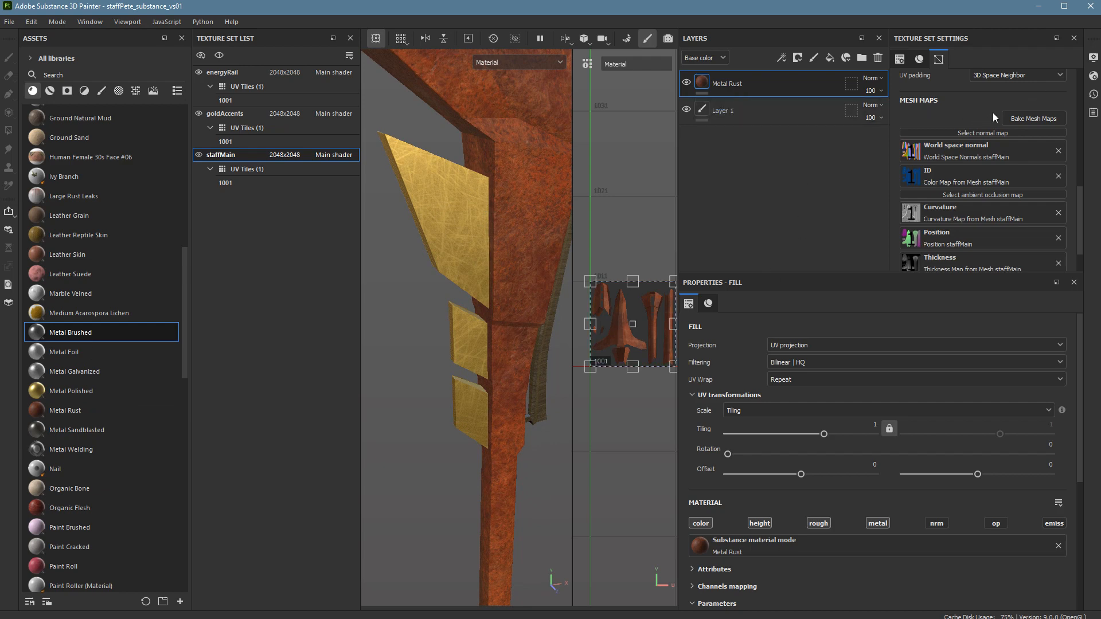
- Open the mesh map baking settings, compare different cage sizes on the staff's head, and set Max Frontal Distance to 0.0031
click(1027, 119)
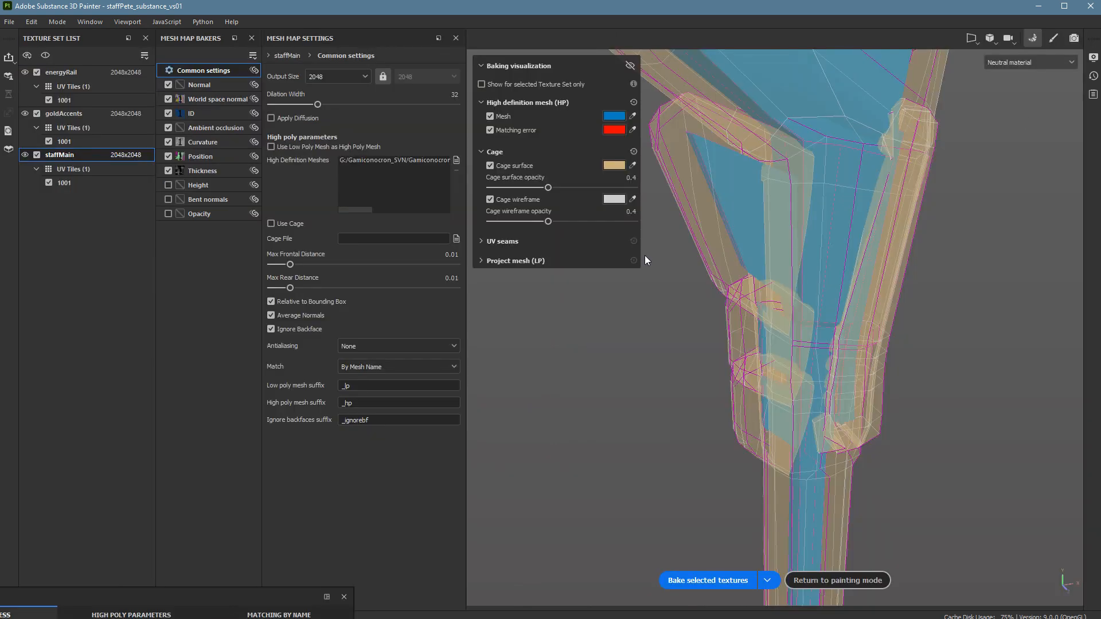
alt+drag(697, 395, 614, 444)
alt+middle_drag(766, 411, 702, 332)
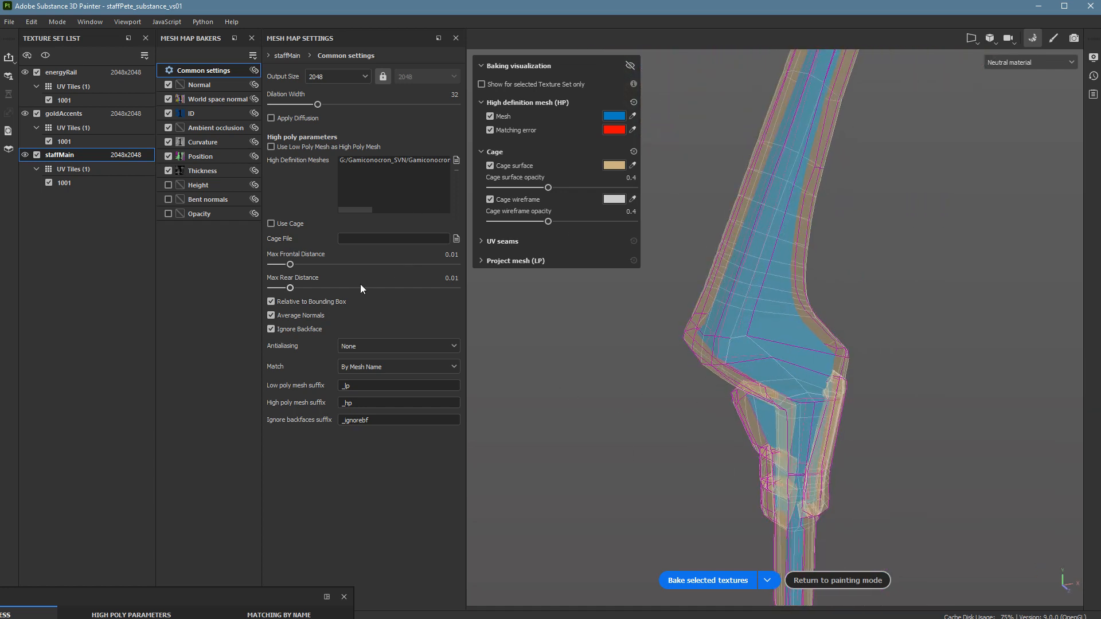
drag(291, 262, 284, 265)
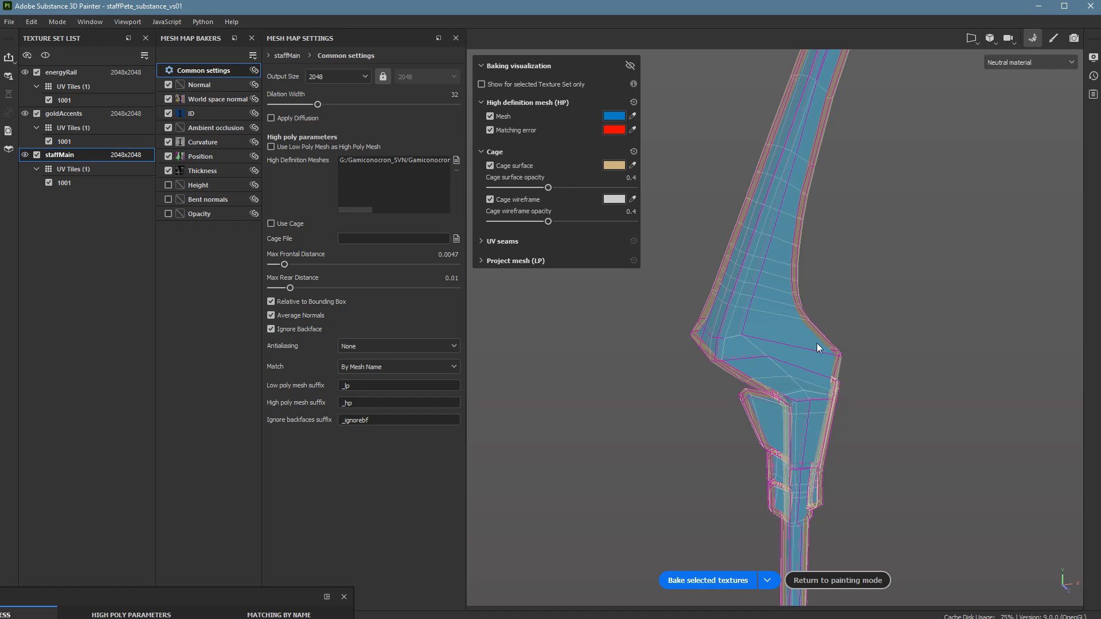
alt+drag(817, 348, 791, 298)
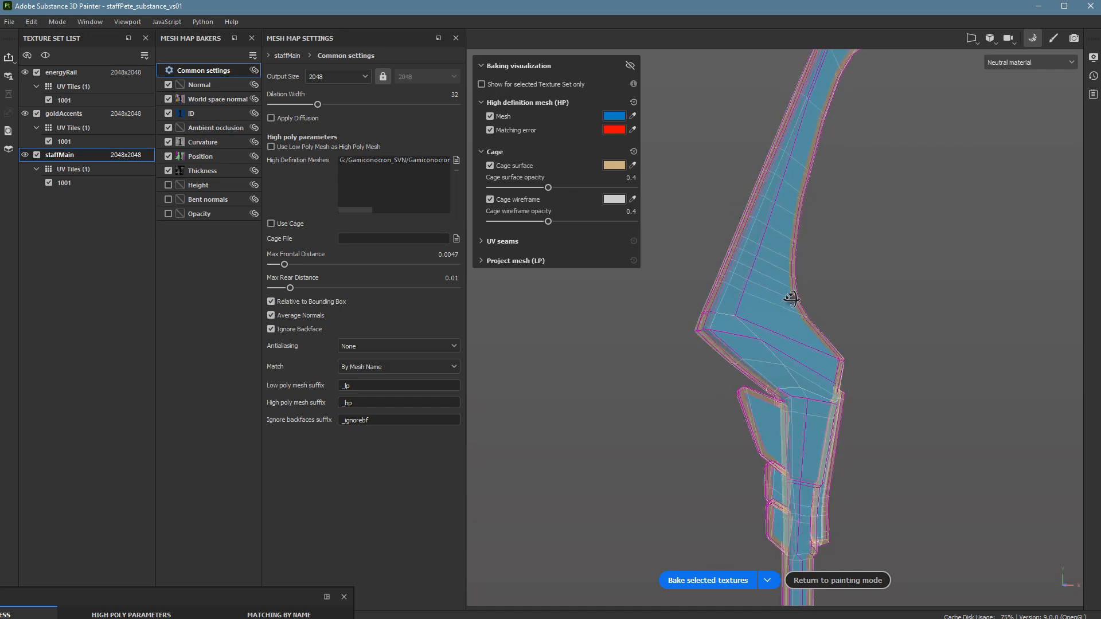
alt+right_drag(779, 297, 835, 419)
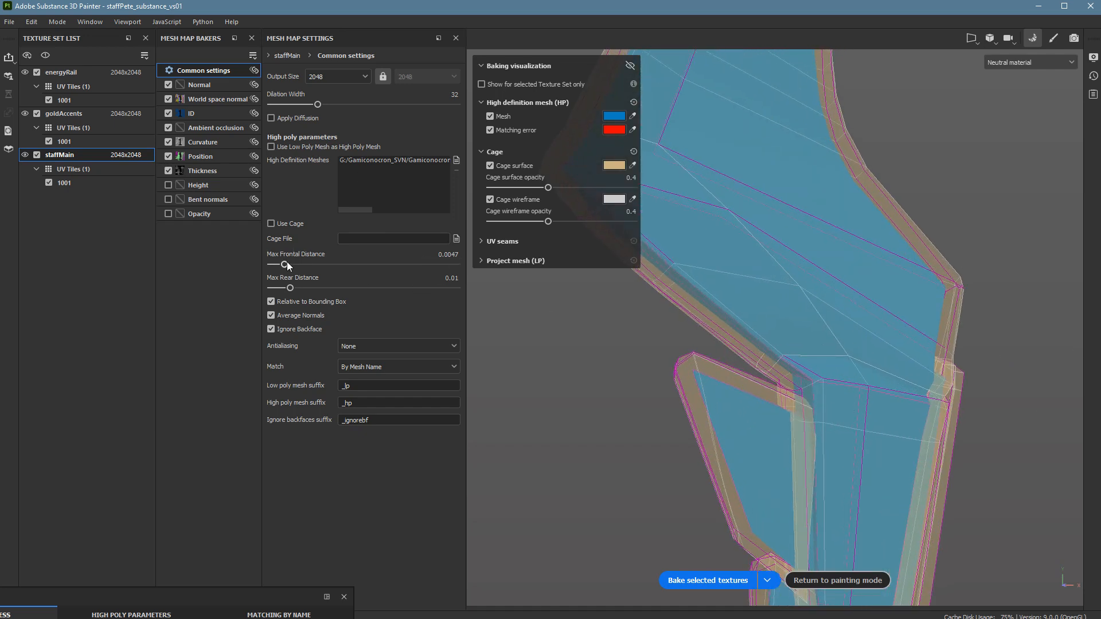
drag(287, 262, 294, 265)
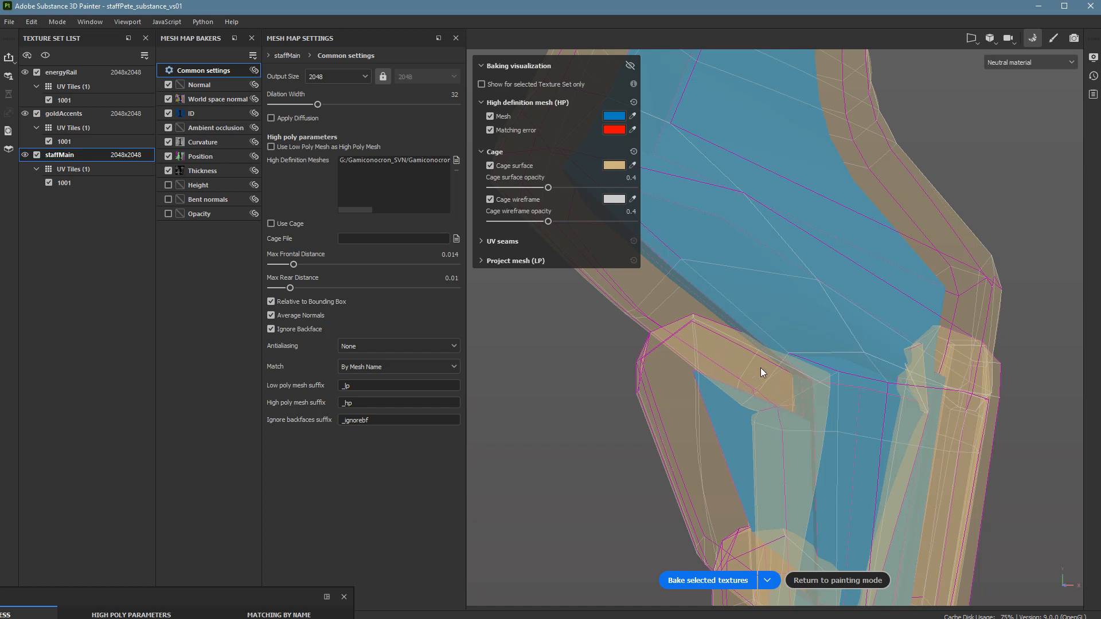
alt+right_drag(848, 381, 464, 360)
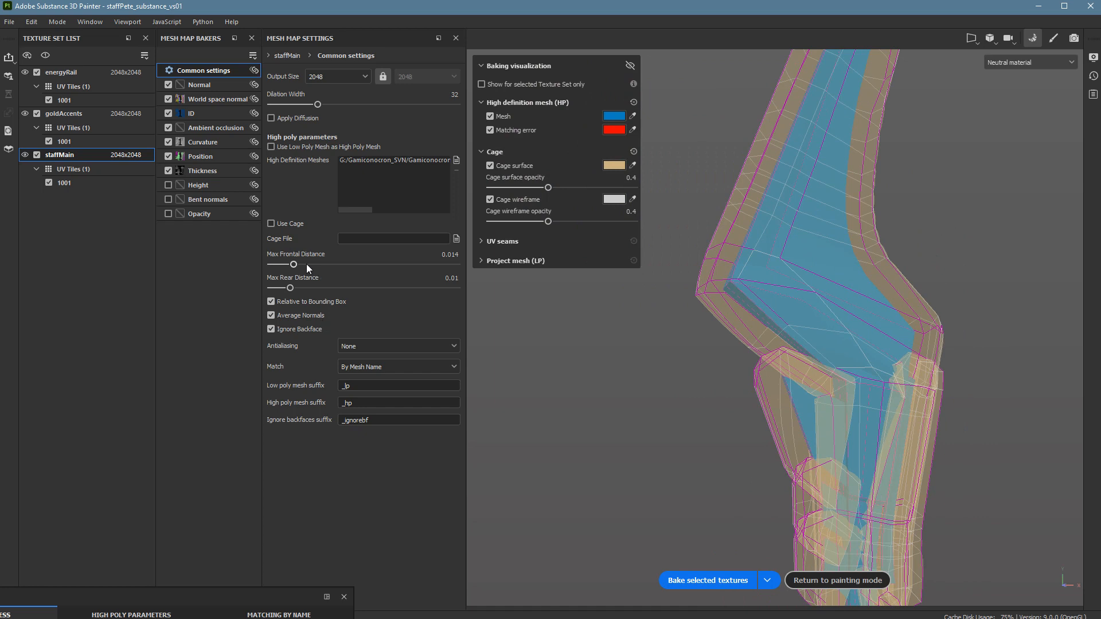
drag(295, 264, 283, 269)
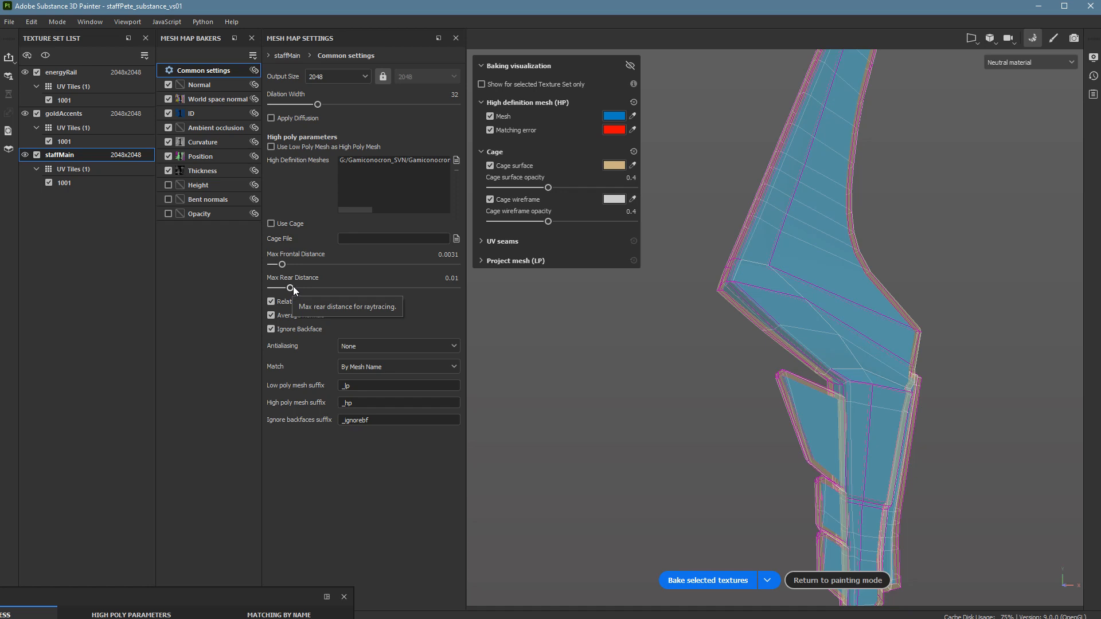
- Set Max Rear Distance to 0.0031 to match the frontal distance
click(455, 282)
text(.0)
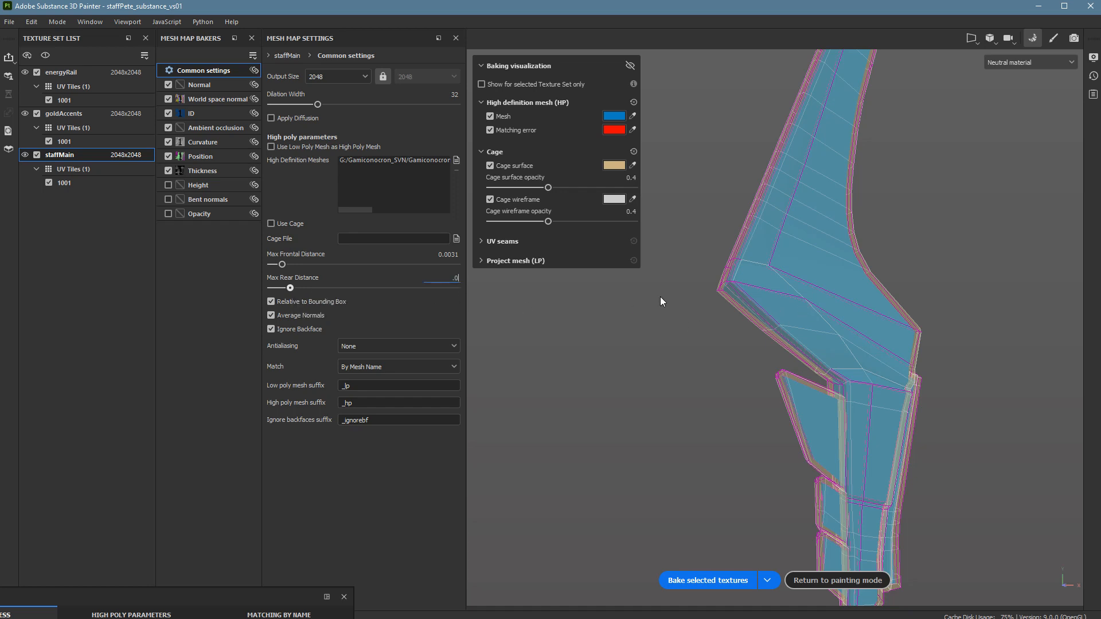
key(Tab)
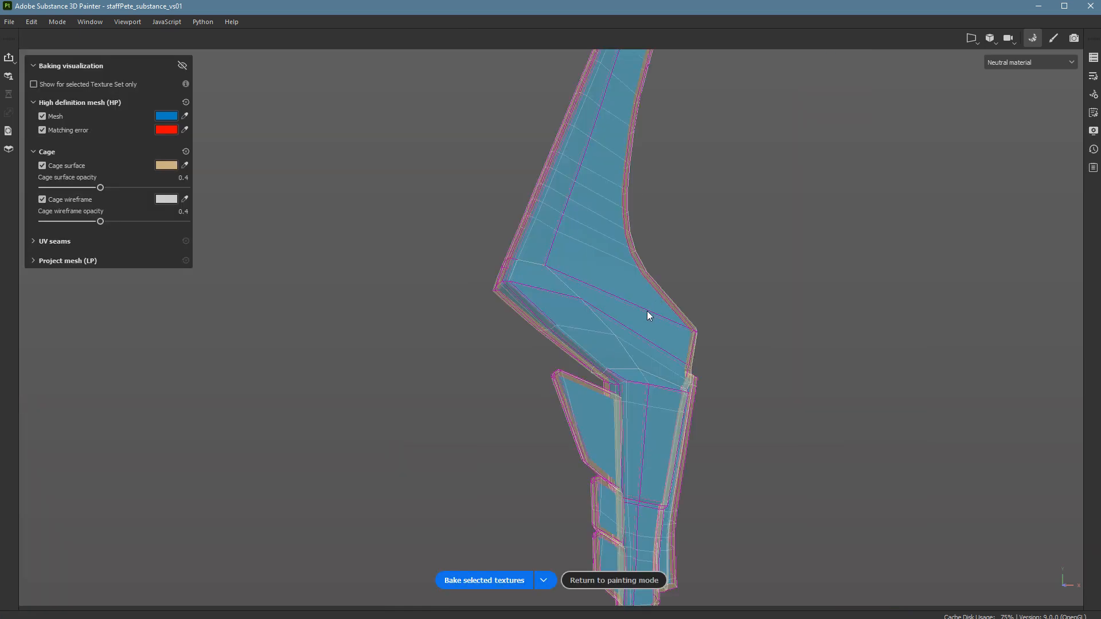
key(Tab)
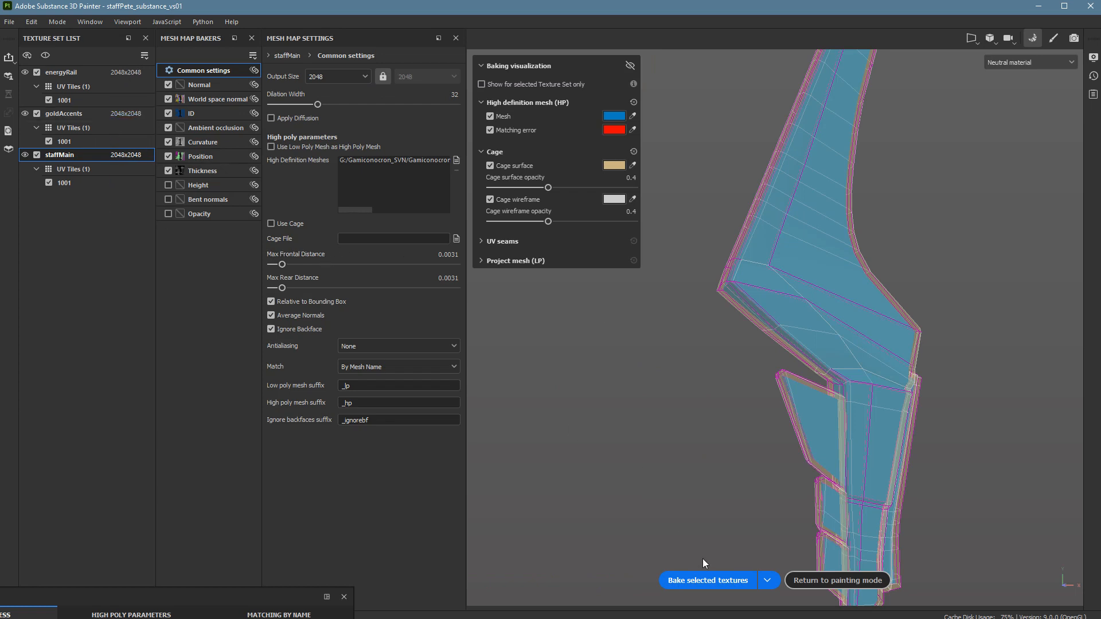
- Bake the selected textures and return to painting mode
click(705, 584)
click(851, 585)
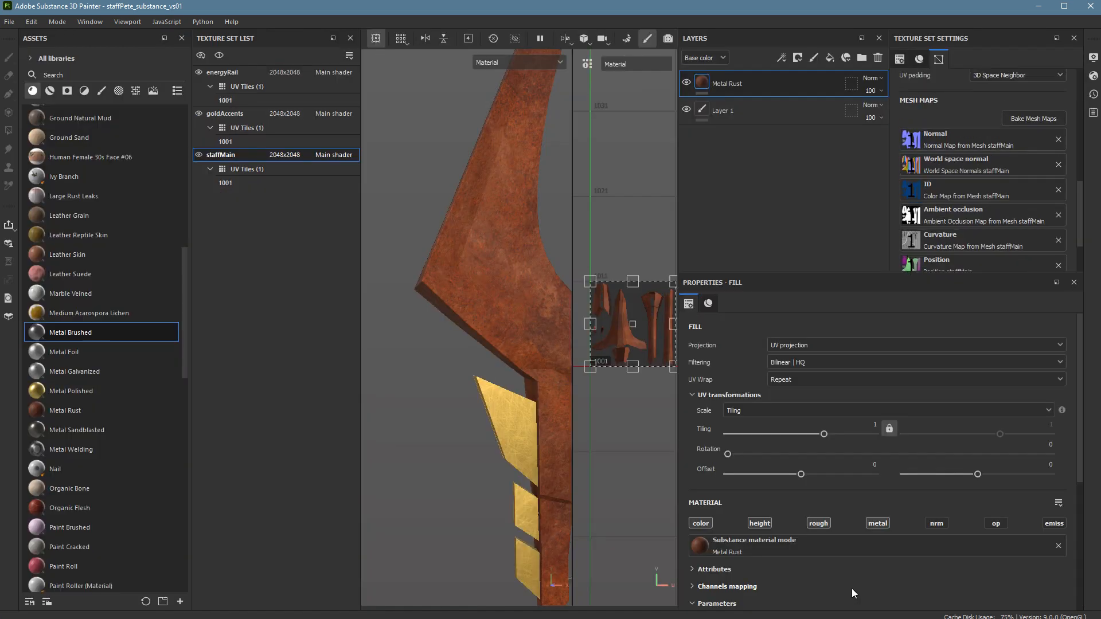
- Select the goldAccents texture set and examine the rebaked head and the gold accents beneath it up close for baking artifacts
alt+drag(519, 419, 498, 470)
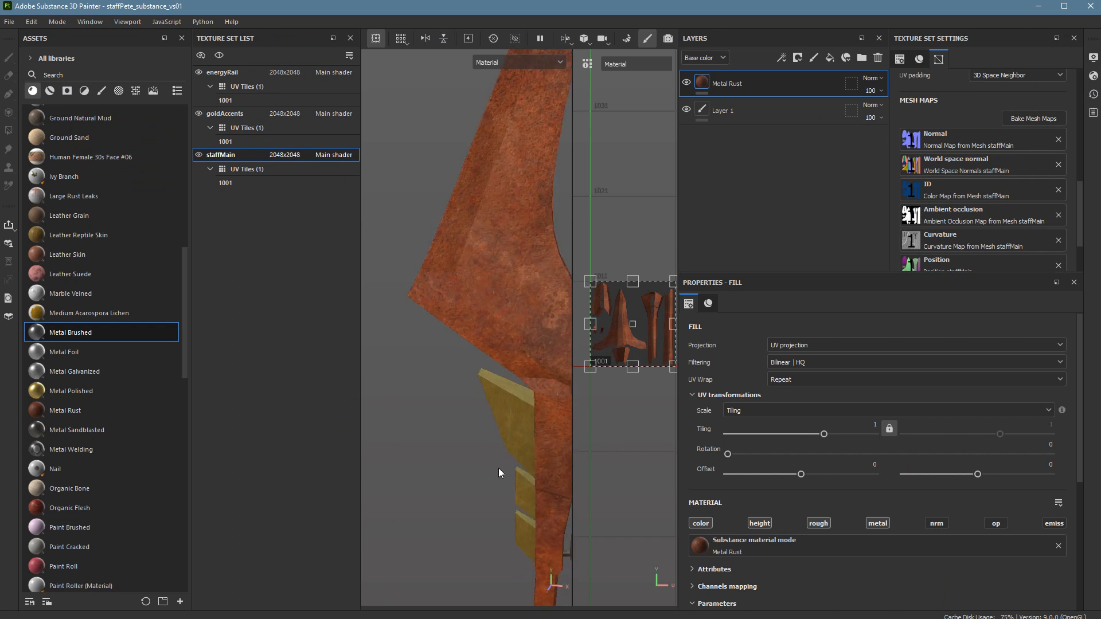
alt+right_drag(498, 470, 608, 466)
alt+drag(518, 424, 319, 345)
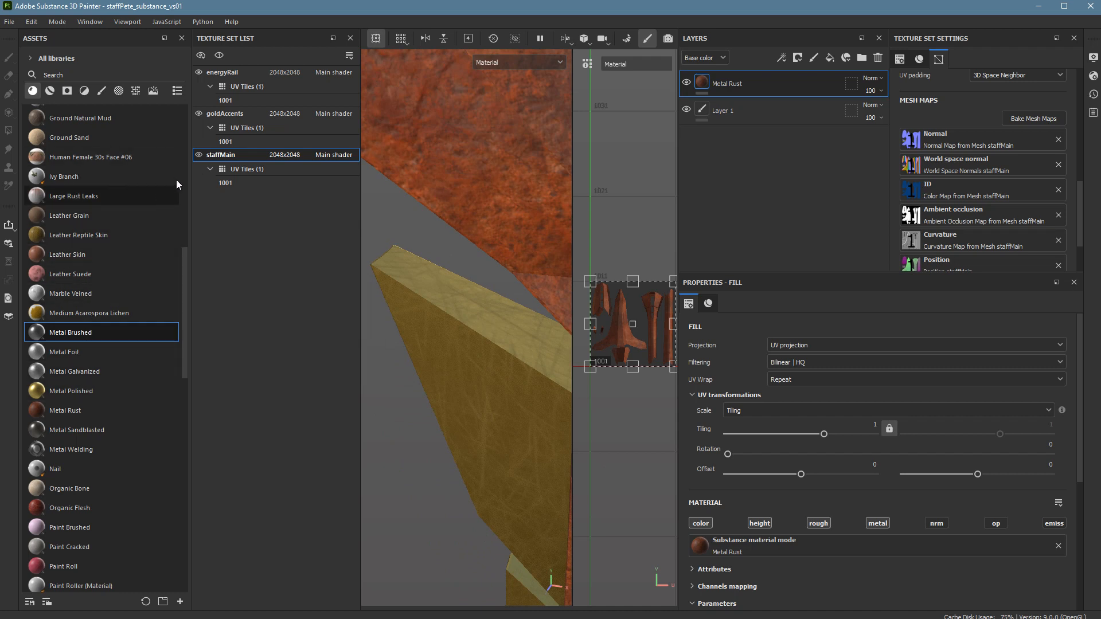
click(223, 114)
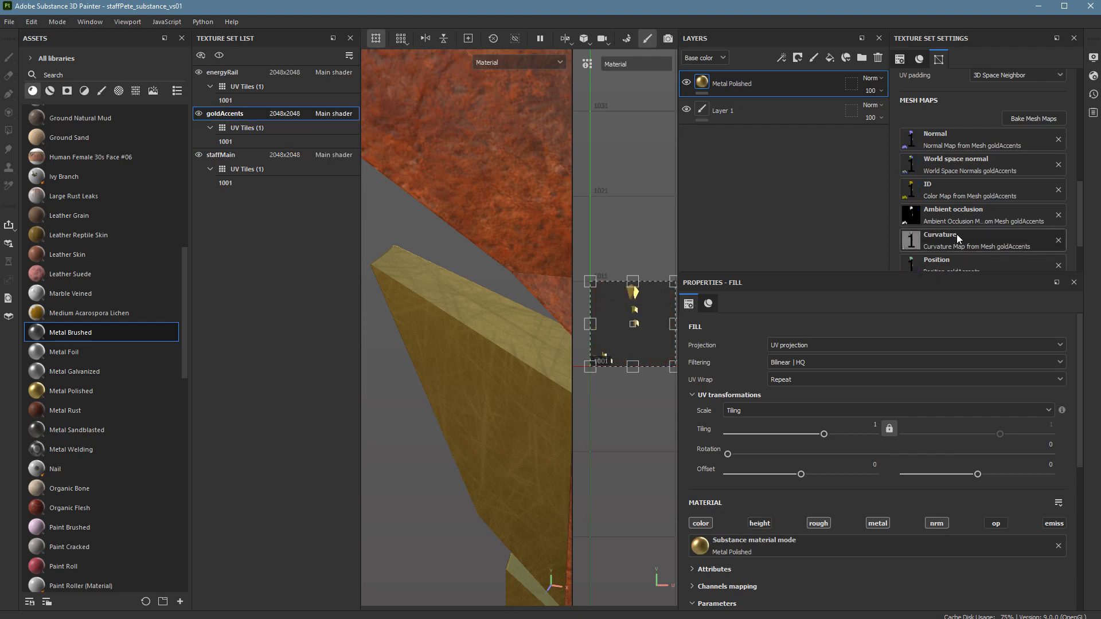
scroll(522, 375, down, 2)
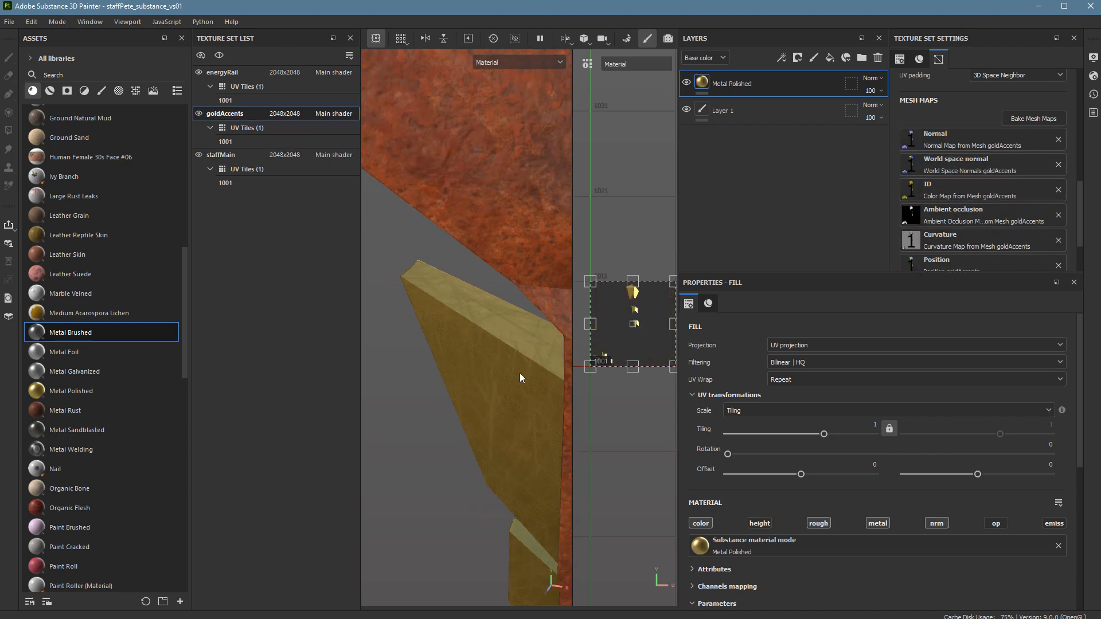
alt+drag(541, 334, 528, 356)
alt+middle_drag(528, 356, 536, 160)
alt+drag(515, 309, 504, 353)
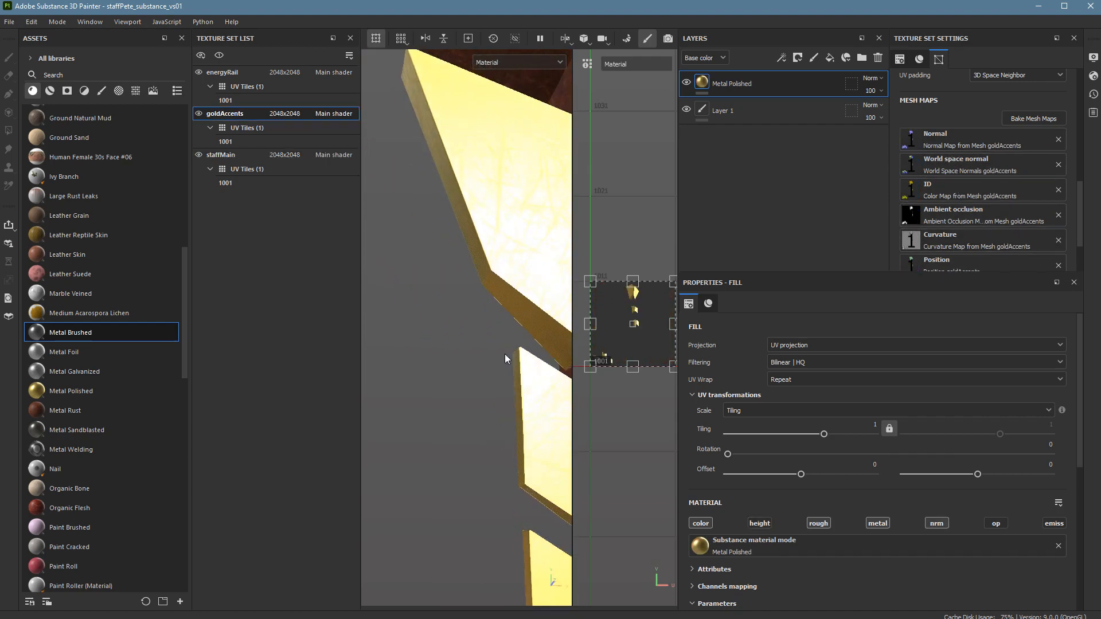
scroll(504, 352, down, 2)
alt+middle_drag(504, 349, 427, 204)
scroll(473, 414, down, 2)
- Examine the rebaked shaft and the gold accents at the staff's lower end, and finish with the whole staff framed
alt+middle_drag(474, 414, 453, 253)
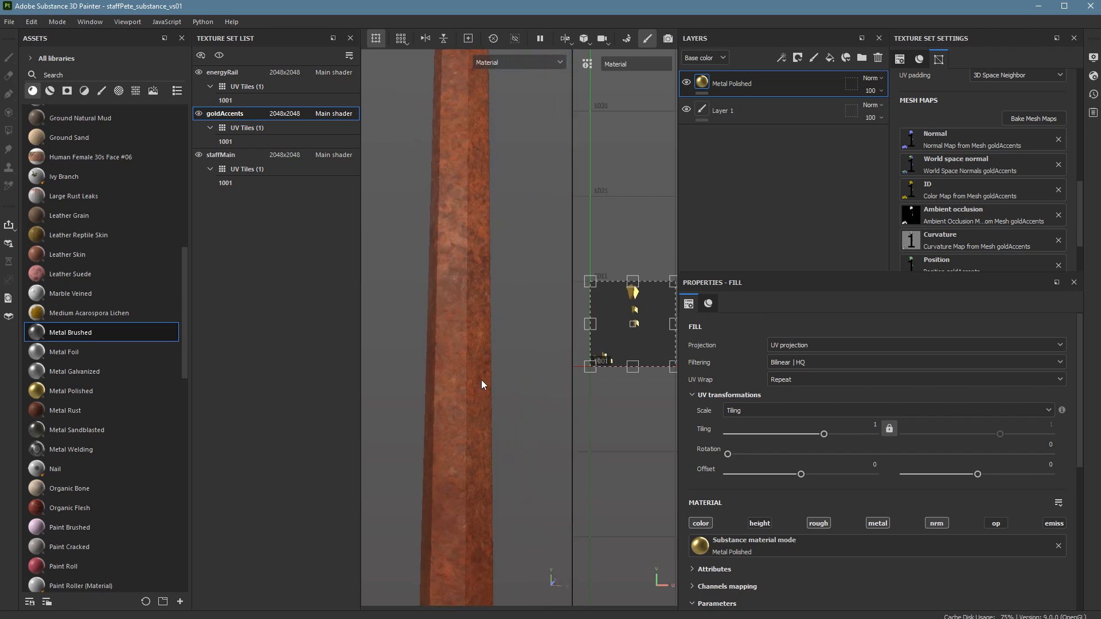
alt+middle_drag(487, 434, 503, 332)
scroll(550, 367, down, 3)
scroll(608, 386, down, 3)
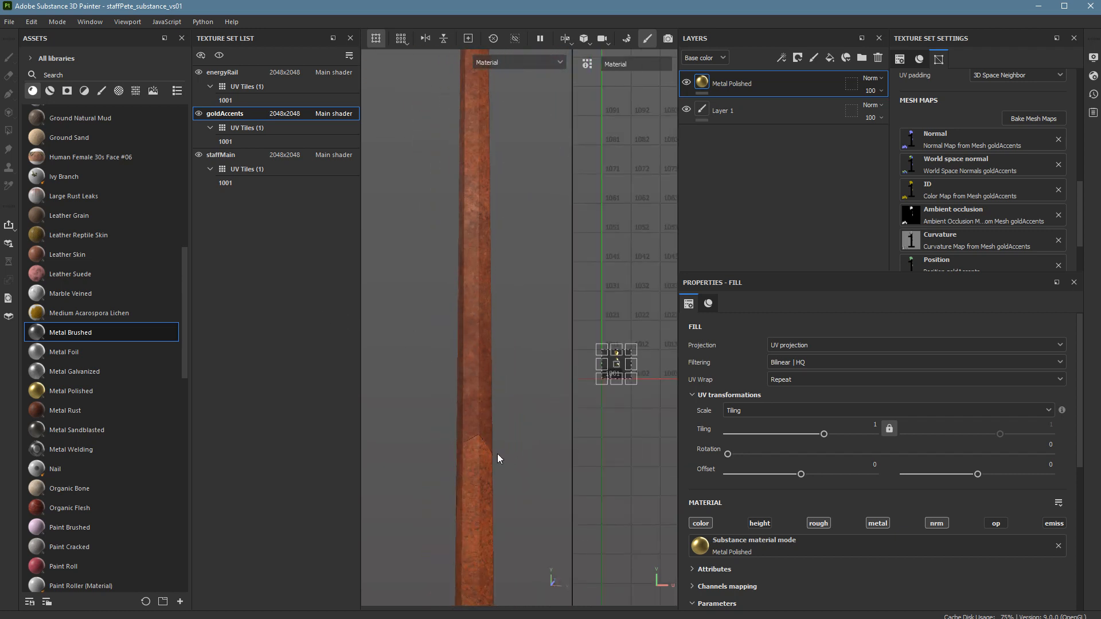
scroll(497, 453, down, 2)
alt+middle_drag(484, 425, 543, 282)
alt+middle_drag(518, 401, 524, 250)
alt+middle_drag(511, 487, 507, 391)
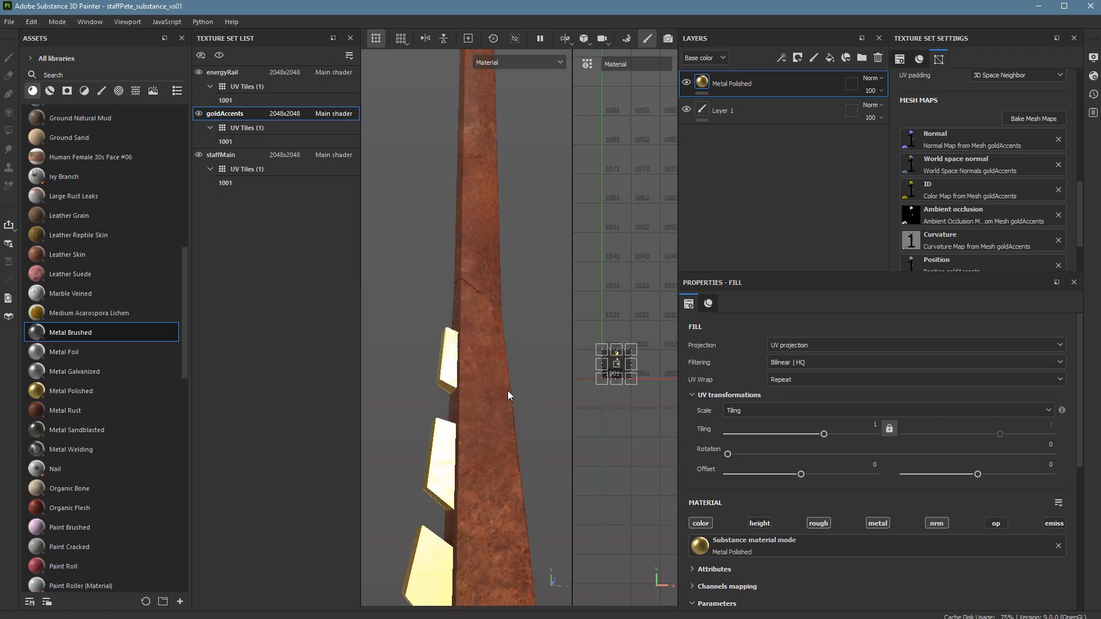
alt+drag(507, 395, 511, 435)
alt+right_drag(511, 434, 642, 450)
alt+drag(475, 447, 421, 533)
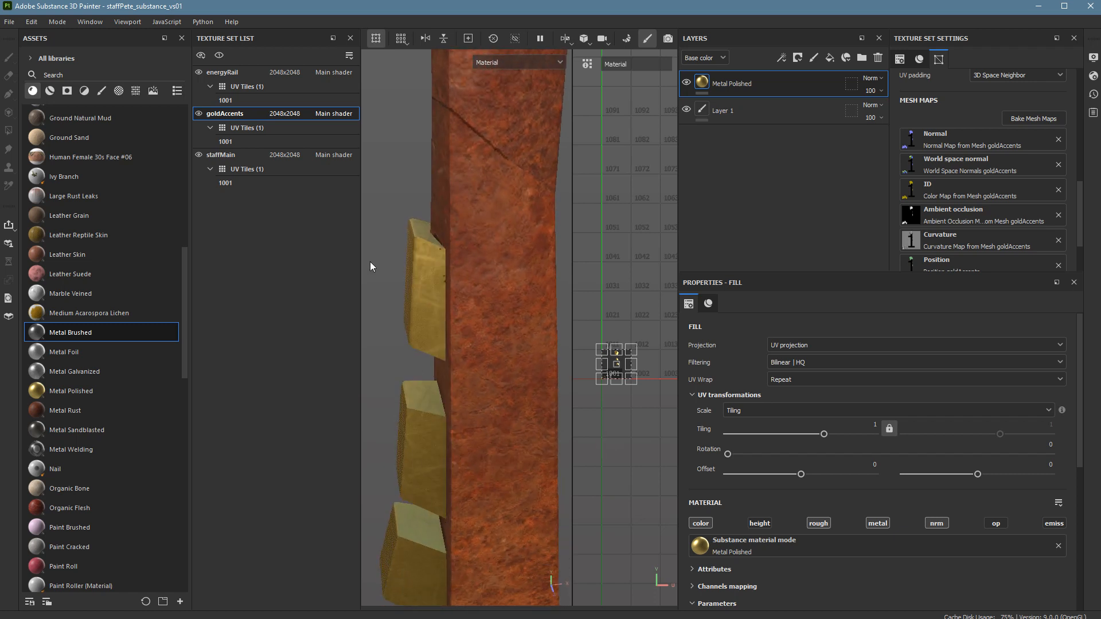
alt+drag(428, 296, 458, 247)
key(f)
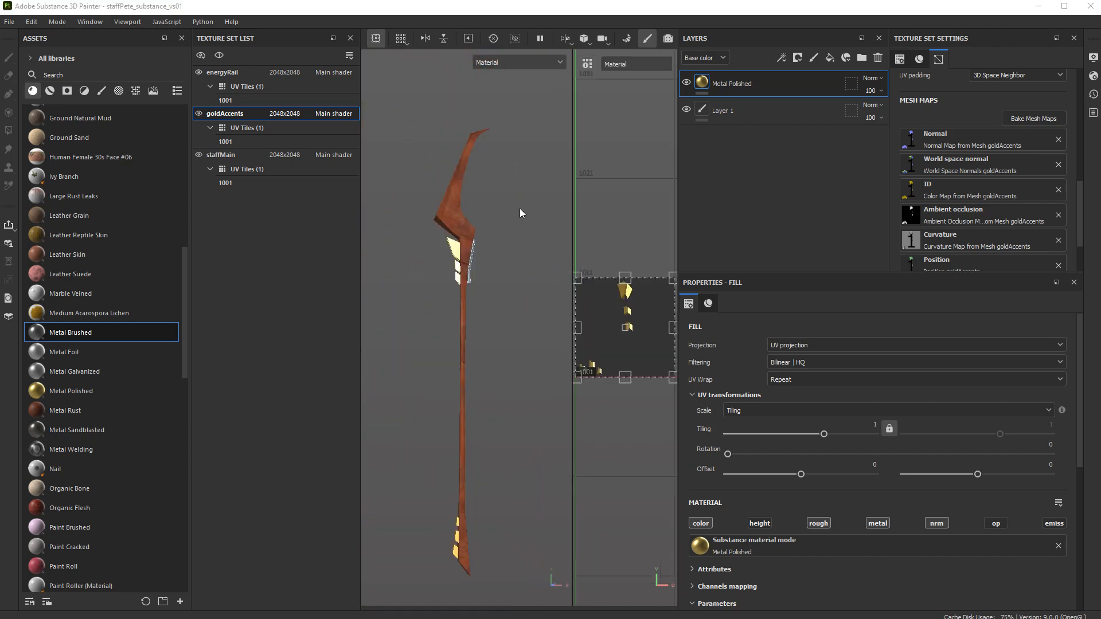